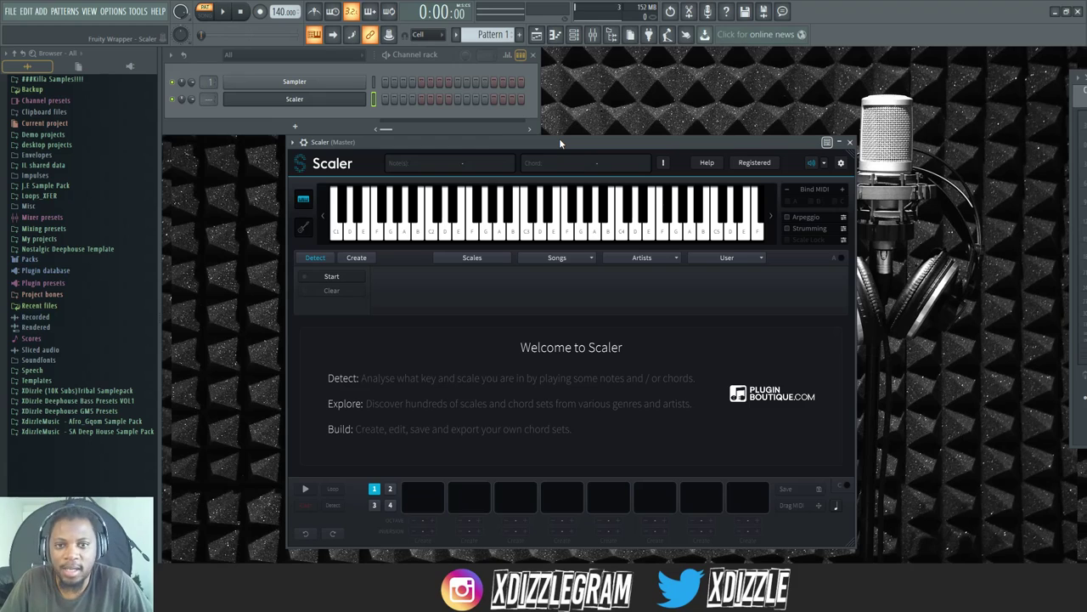
left_click_drag(0, 27, 677, 102)
left_click_drag(736, 338, 802, 332)
left_click_drag(735, 338, 807, 330)
left_click(732, 330)
left_click_drag(735, 326, 796, 328)
left_click(776, 327)
left_click(767, 328)
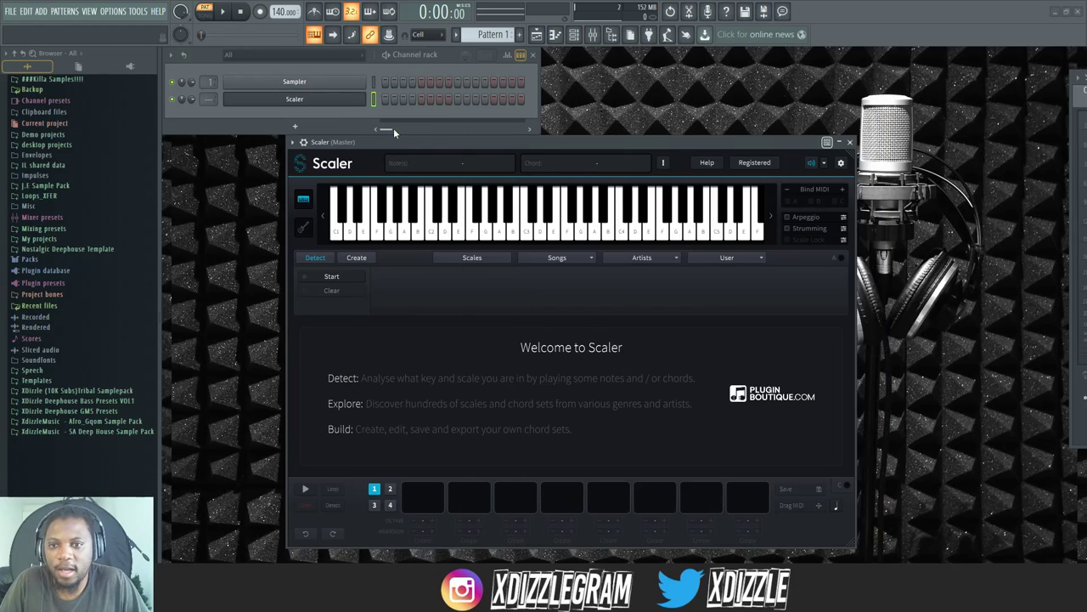
Step: Reposition the Scaler window clear of the channel rack and load the House 1 chord set from the song presets
left_click_drag(426, 142, 454, 115)
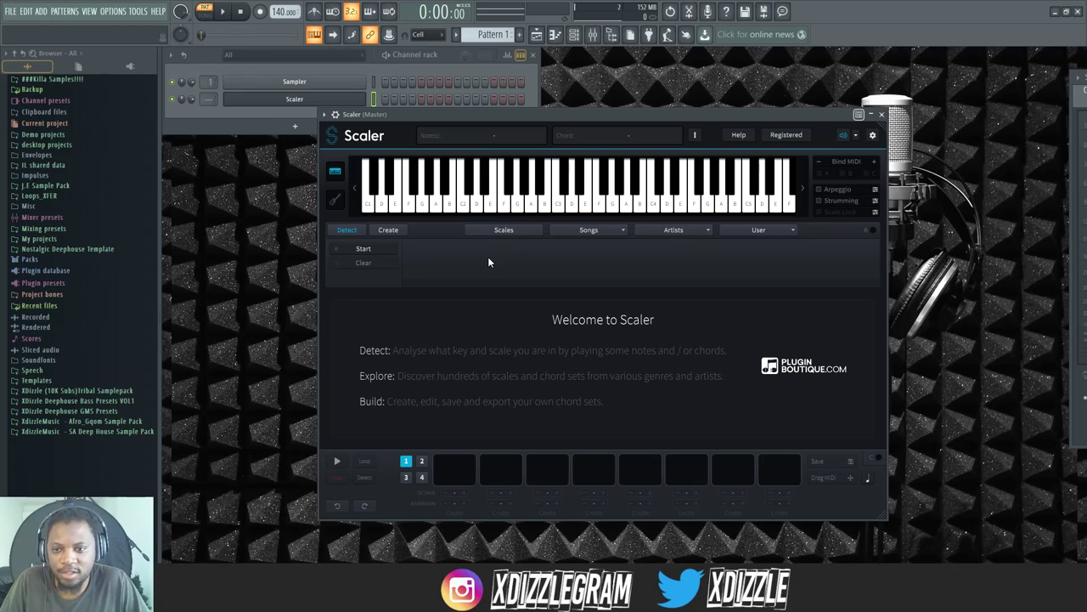
left_click(595, 231)
mouse_move(586, 345)
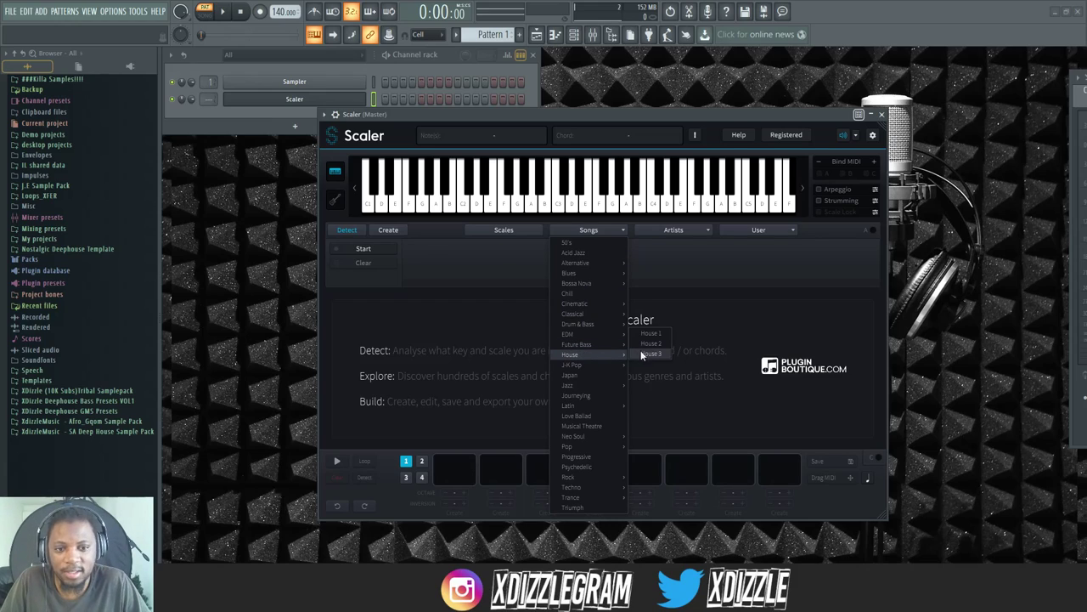
left_click(650, 334)
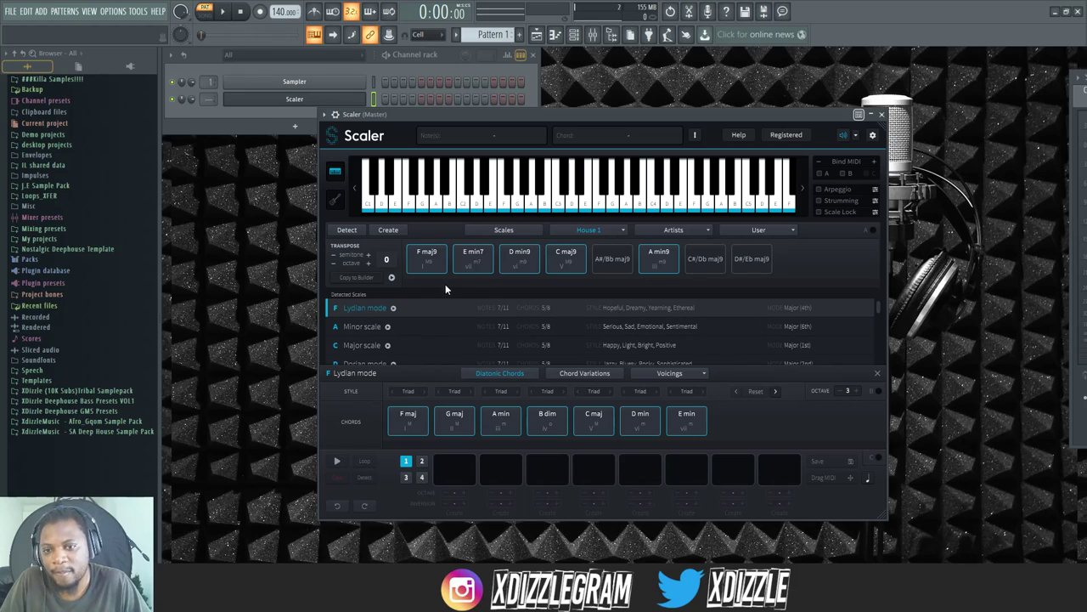
Step: Audition the House 1 chords F maj9, E min7, D min9 and C maj9
left_click(425, 260)
left_click(472, 268)
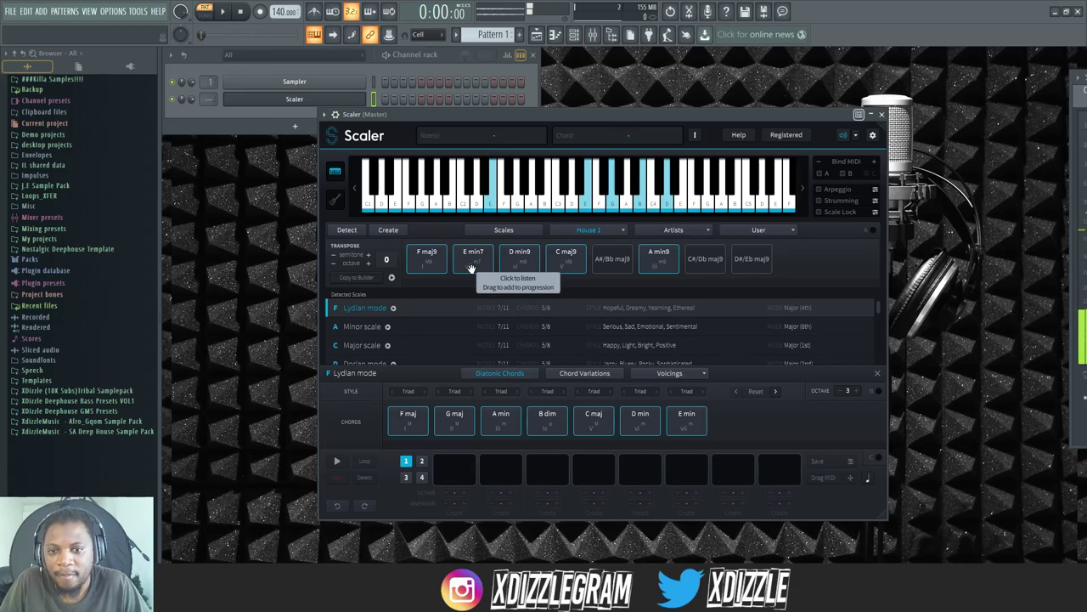
left_click(513, 263)
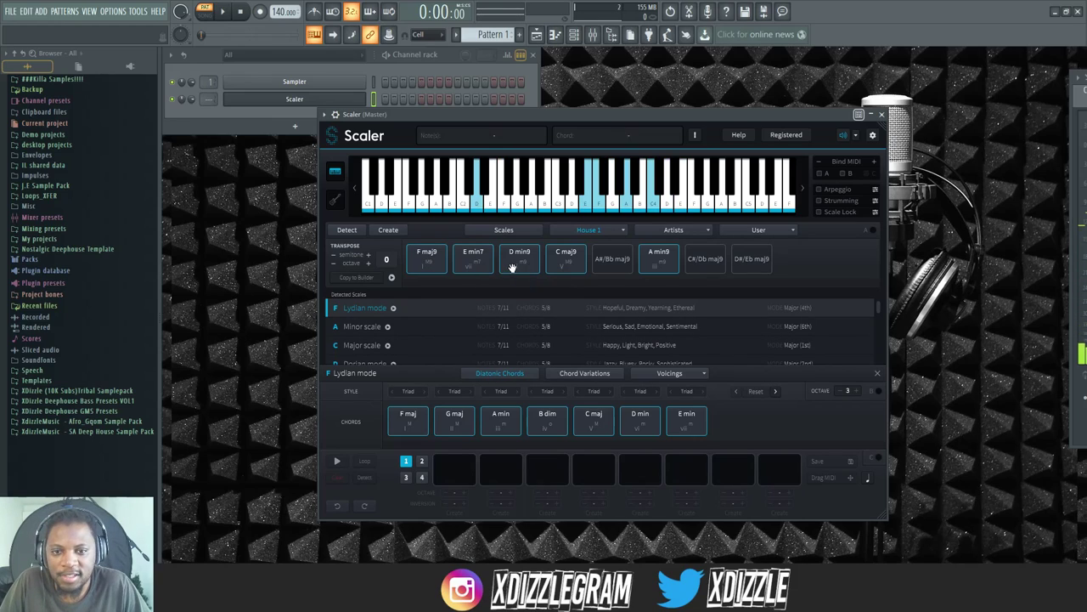
left_click(564, 262)
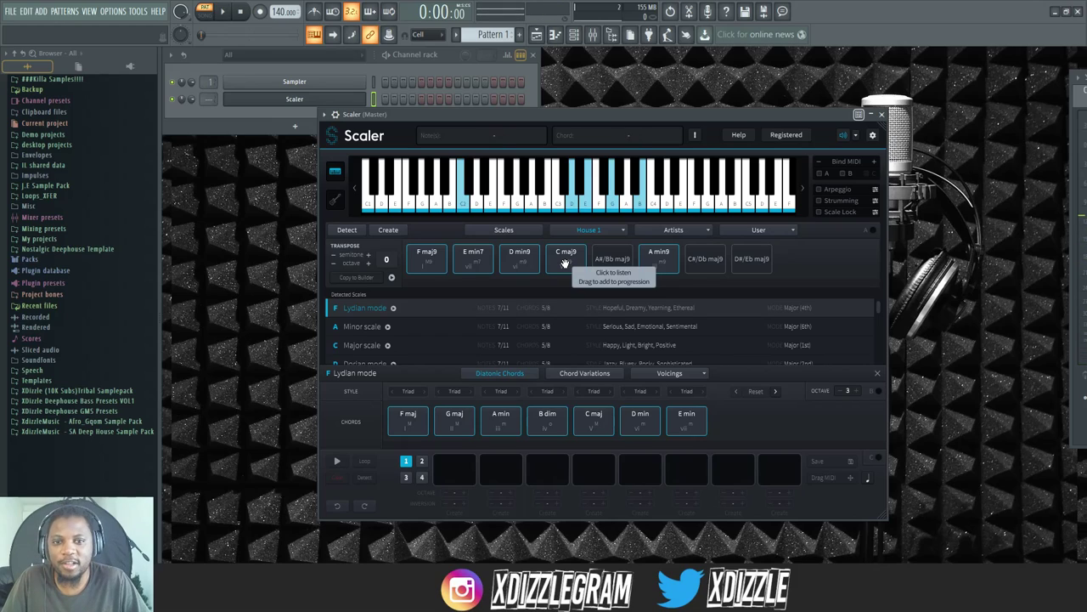
left_click(519, 264)
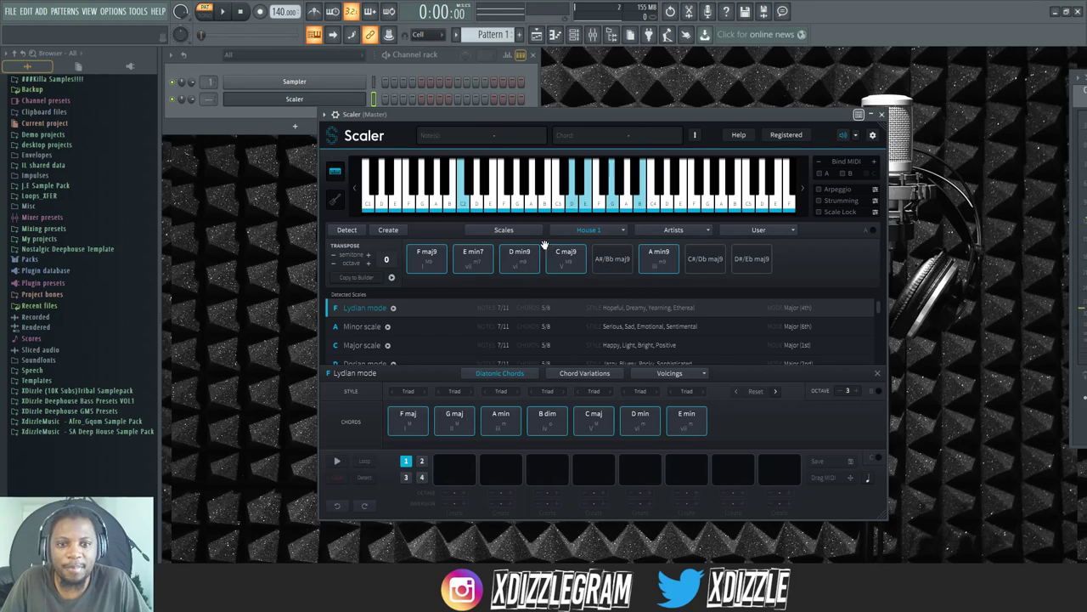
Step: Switch Scaler's preview sound to Electric Piano and audition the F maj9, E min7, D min9 and A min9 chords
left_click(858, 136)
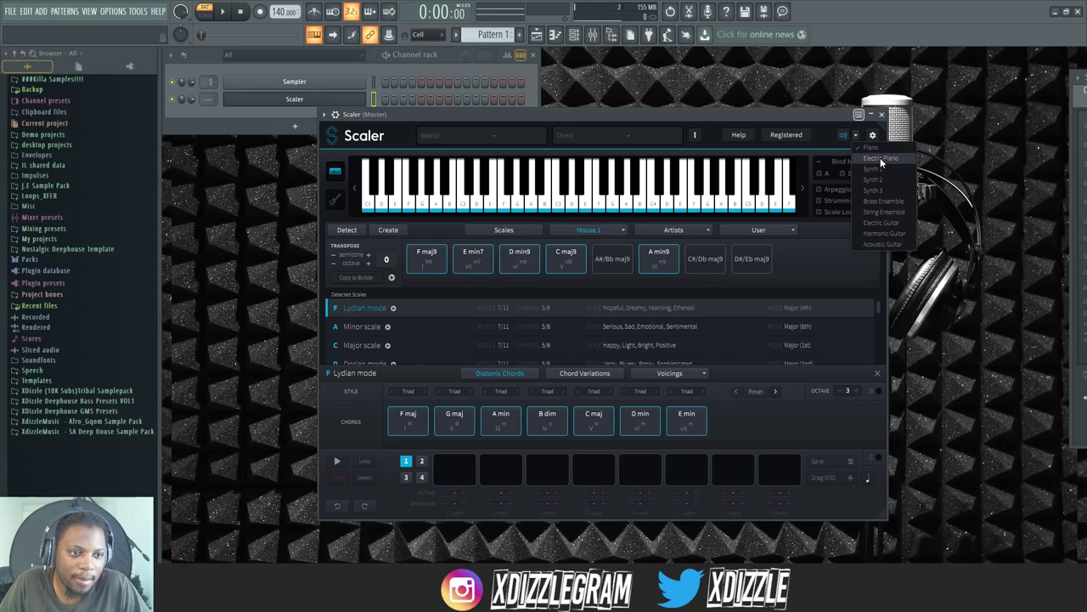
left_click(881, 159)
left_click(427, 259)
left_click(426, 260)
left_click(471, 265)
left_click(520, 266)
left_click(652, 266)
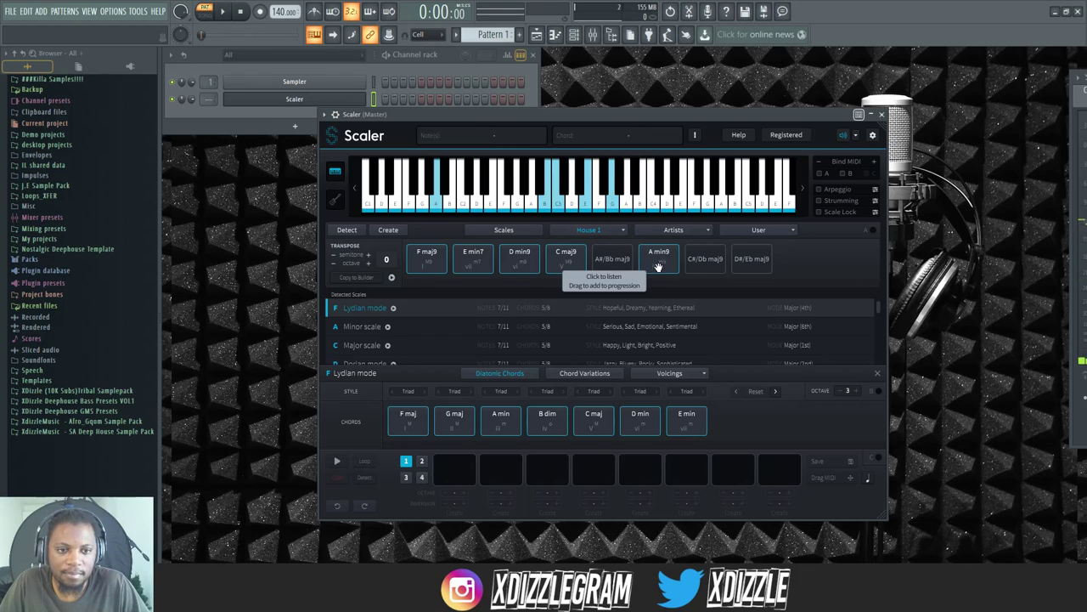
Step: Audition the A#/Bb maj9, D#/Eb maj9, A min9 and C maj9 chords with the Electric Piano sound
left_click(613, 264)
left_click(751, 262)
left_click(656, 262)
left_click(566, 259)
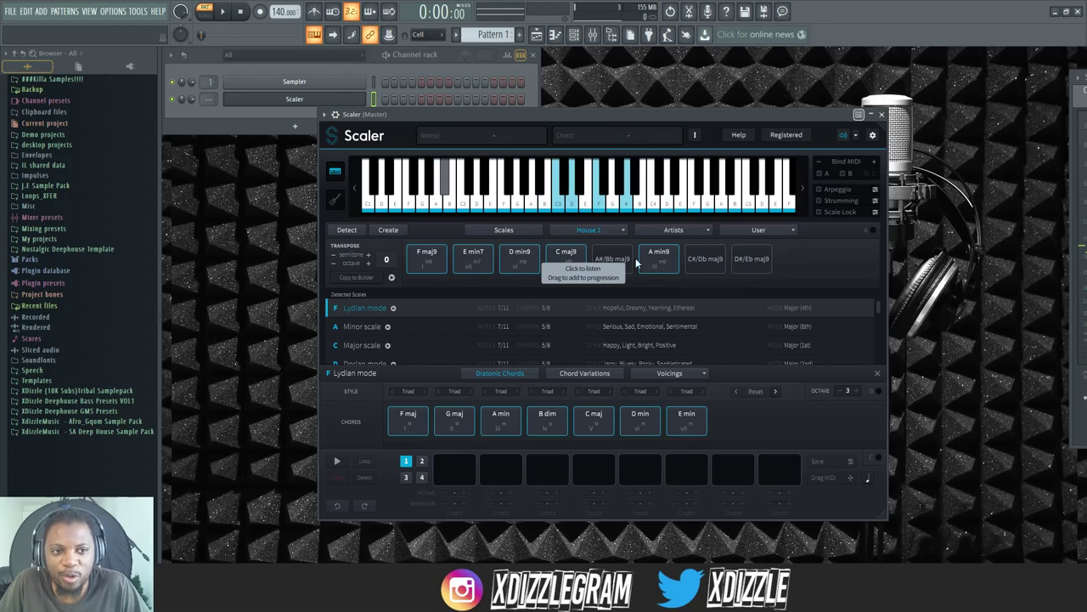
left_click(644, 255)
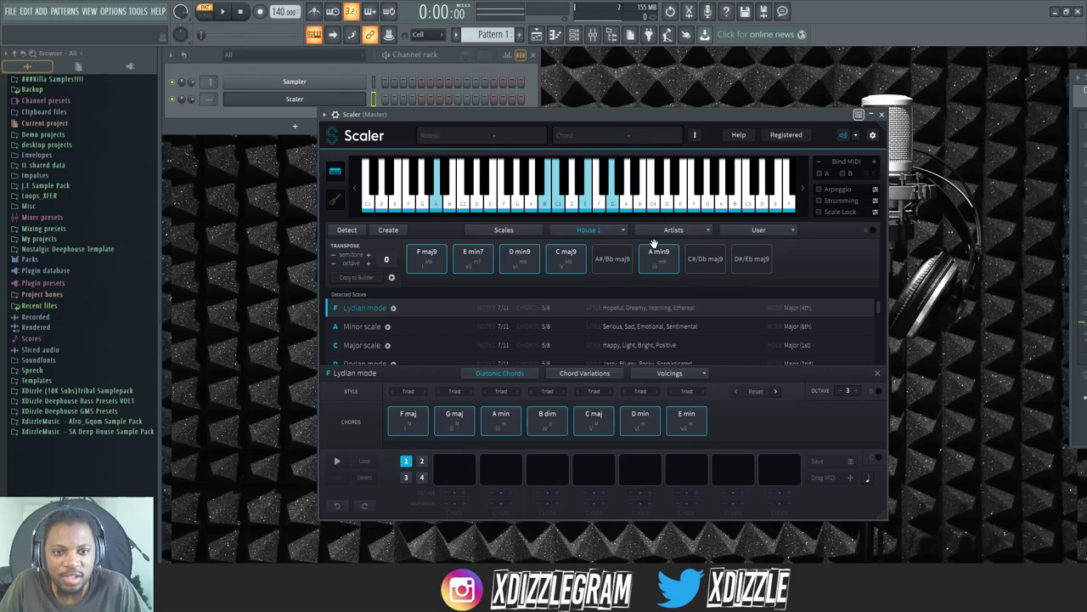
Step: Load the House 2 chord set from the song presets
left_click(609, 233)
mouse_move(605, 353)
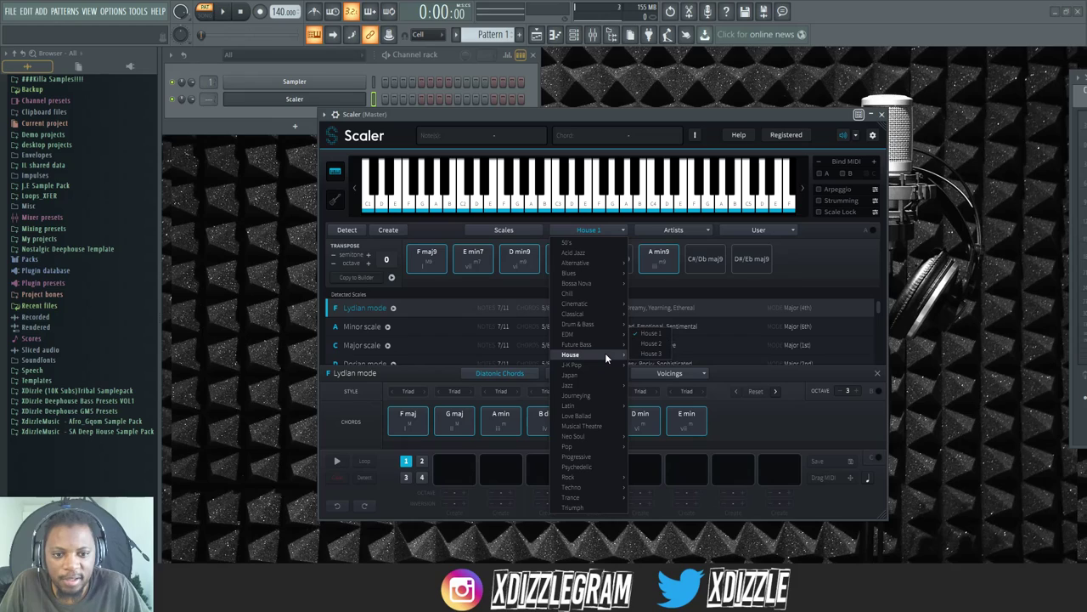
left_click(650, 343)
Step: Audition the House 2 chords in order from G min7 to the second C min7, and replay G min7
left_click(442, 262)
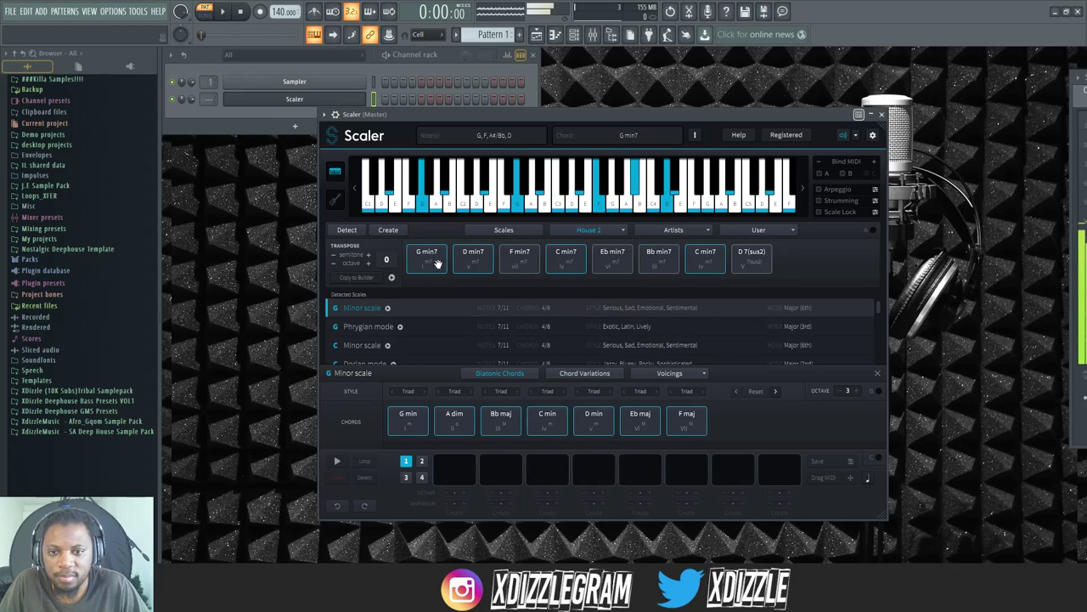
left_click(473, 259)
left_click(519, 259)
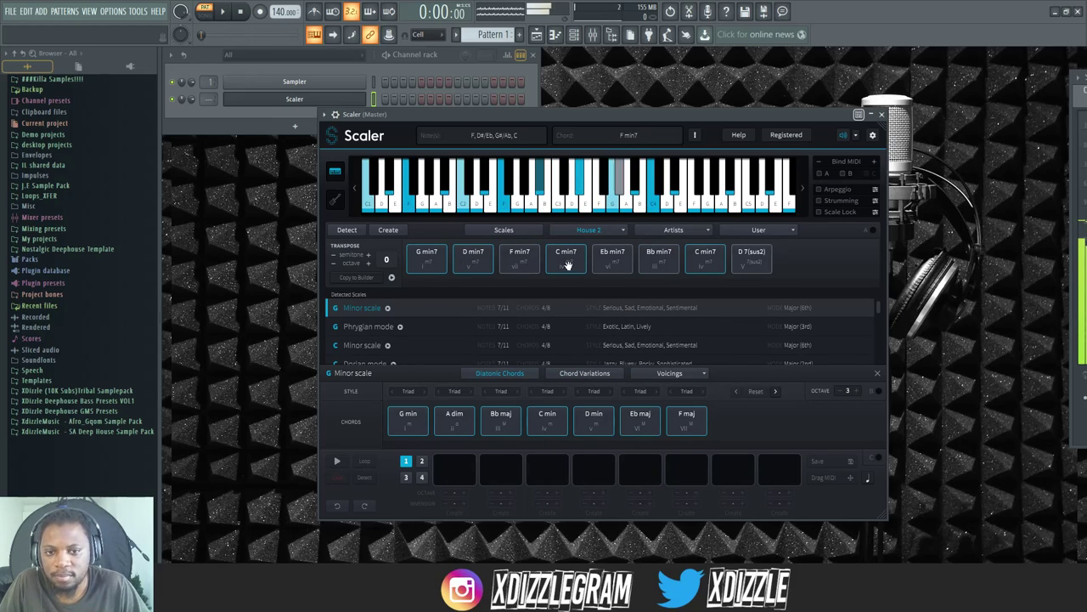
left_click(569, 265)
left_click(617, 264)
left_click(657, 264)
left_click(705, 262)
left_click(700, 266)
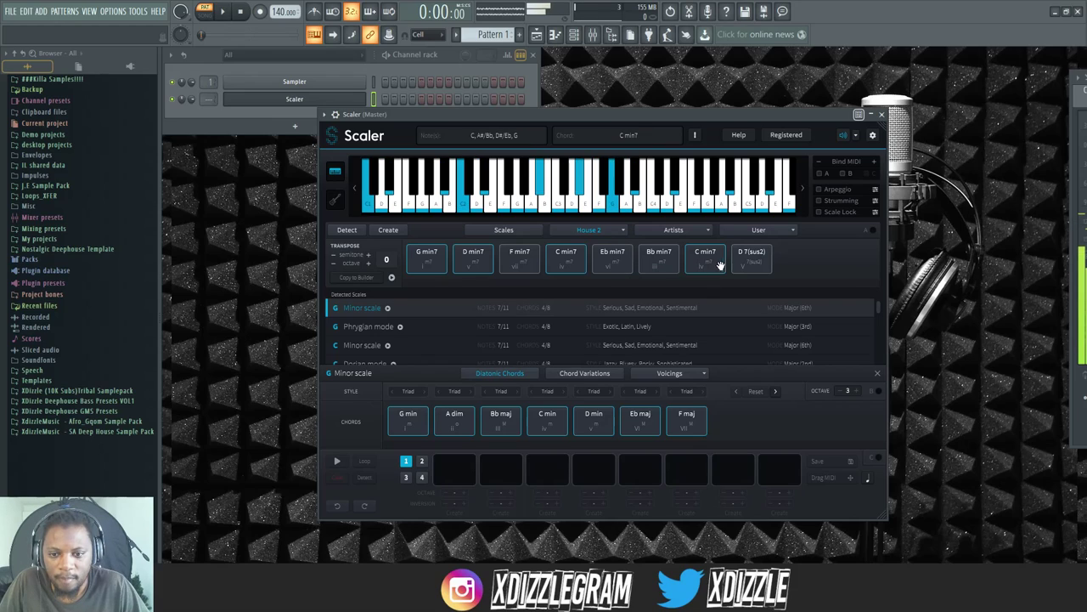
left_click(427, 262)
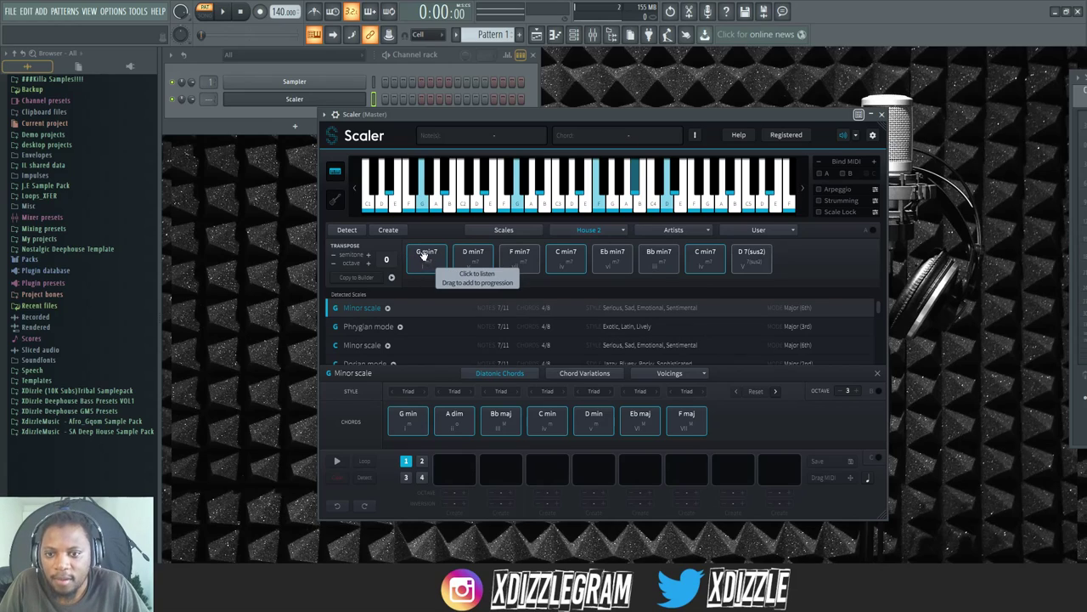
Step: Try the Add 9th, Add 11th and Add 13th styles on the G minor diatonic chord, then set it to Add 7th
left_click(411, 424)
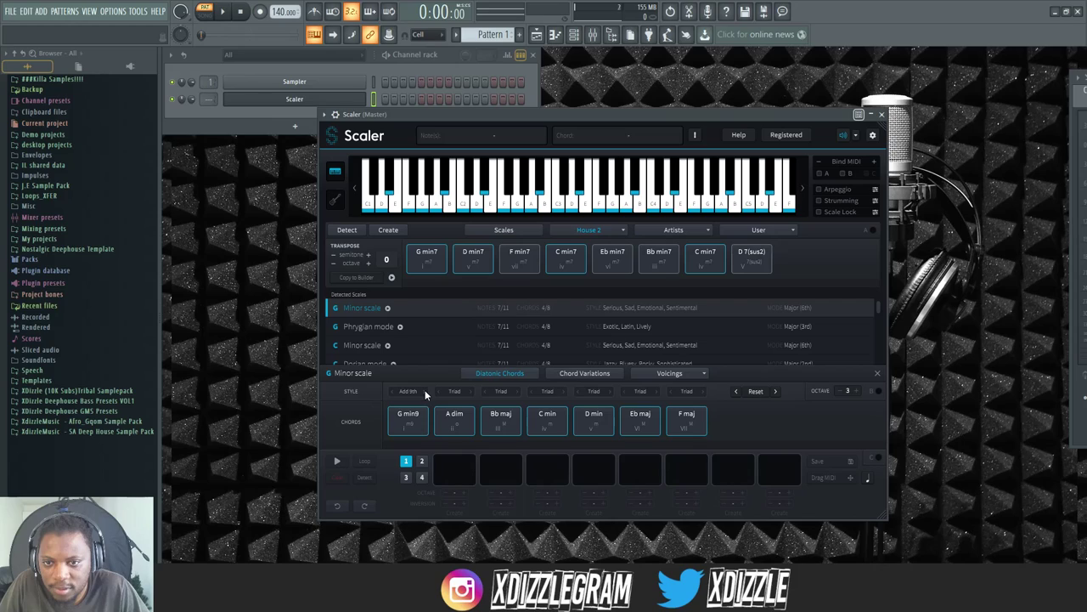
left_click(411, 421)
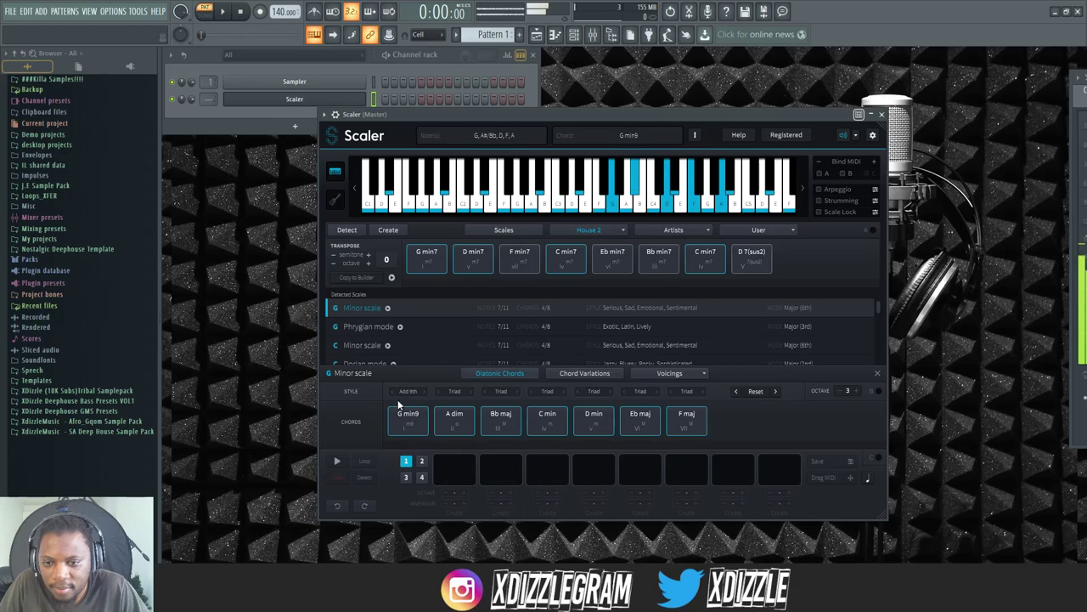
left_click(392, 391)
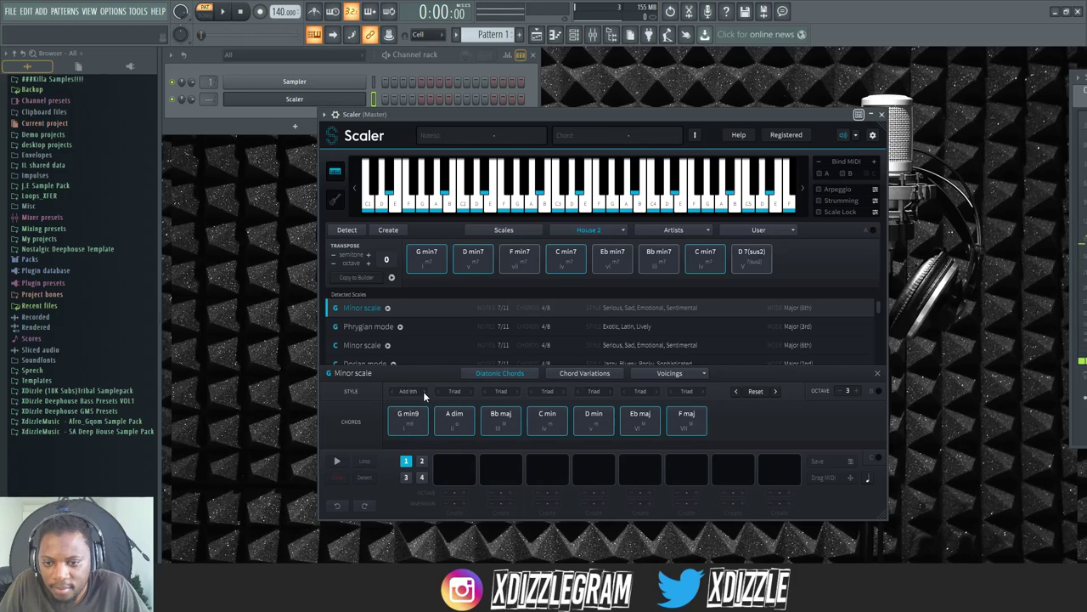
left_click(426, 391)
left_click(426, 391)
left_click(406, 416)
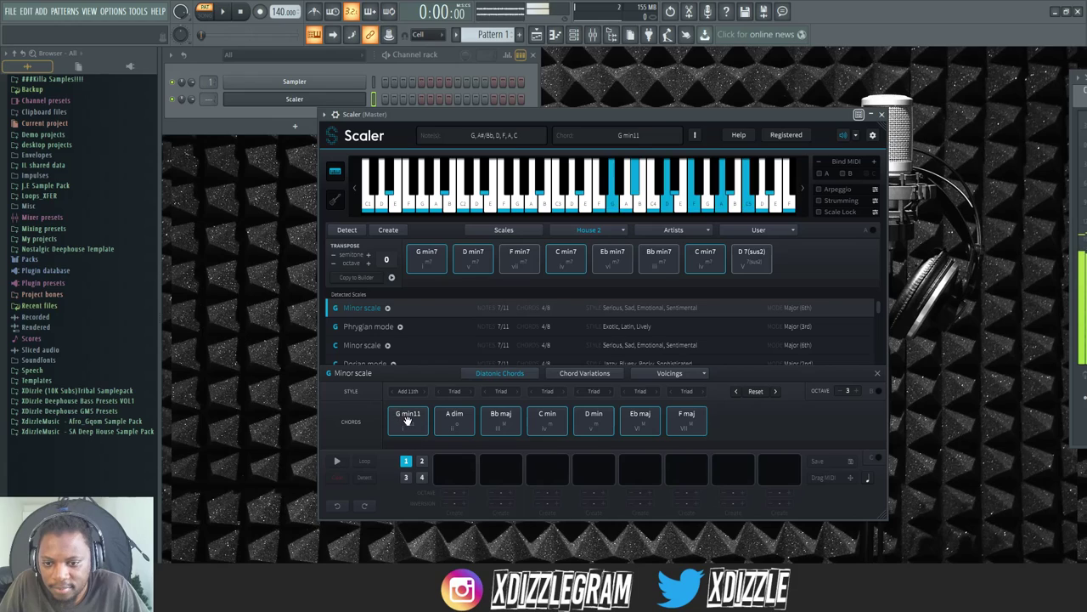
left_click(426, 390)
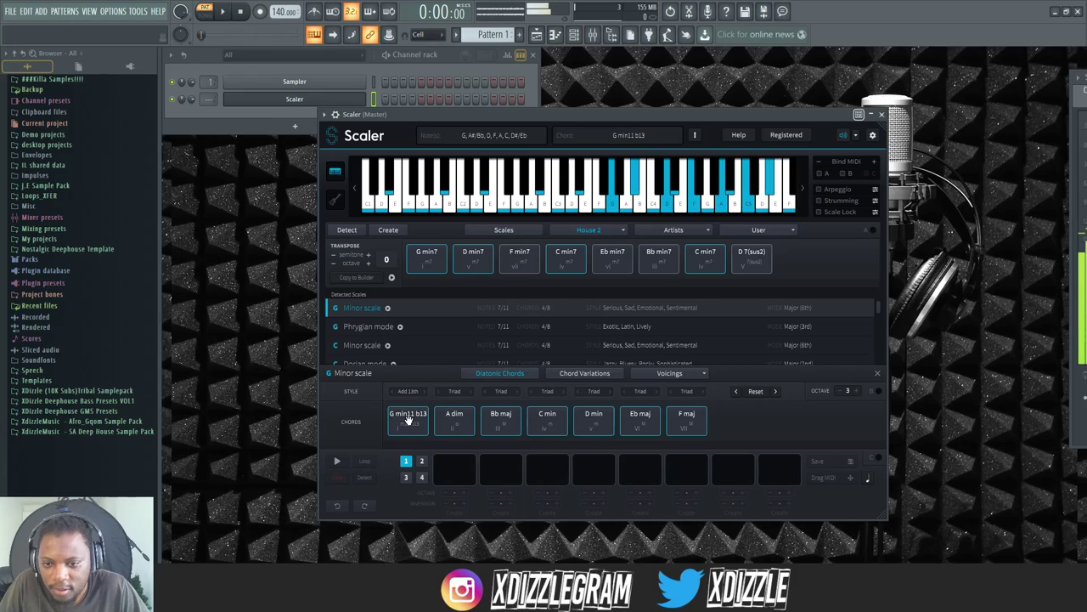
left_click(396, 419)
left_click(393, 391)
Step: Audition the G minor scale's diatonic chords G min7, A dim, Bb maj and Eb maj
left_click(457, 414)
left_click(408, 416)
left_click(450, 418)
left_click(499, 416)
left_click(637, 415)
Step: Replay the House 2 chords G min7, D min7, F min7 and C min7 to try out a progression
left_click(459, 265)
left_click(413, 260)
left_click(417, 259)
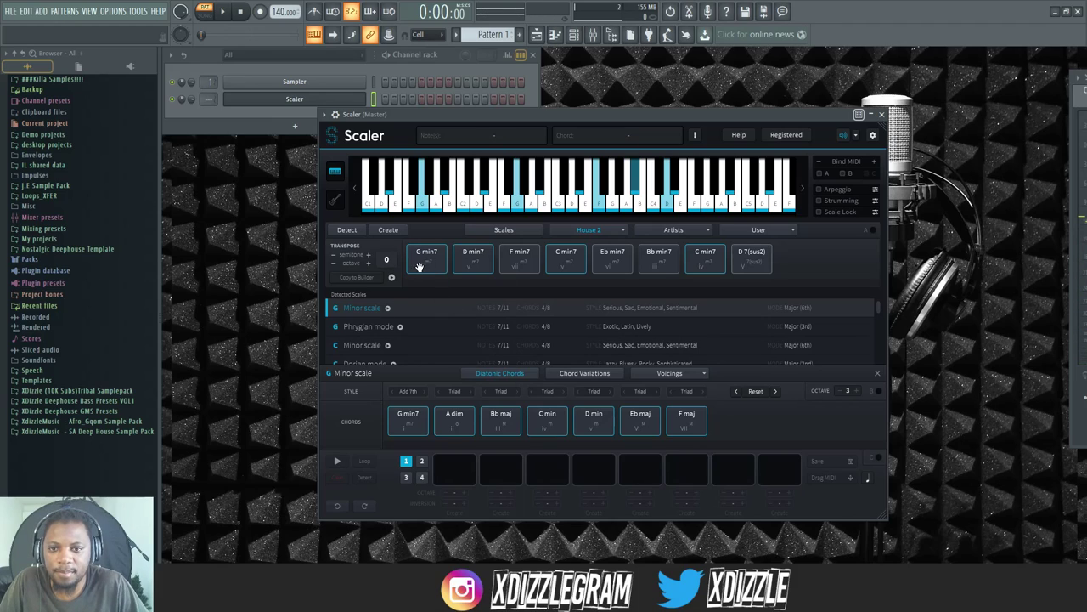
left_click(473, 259)
left_click(512, 264)
left_click(575, 262)
left_click(476, 264)
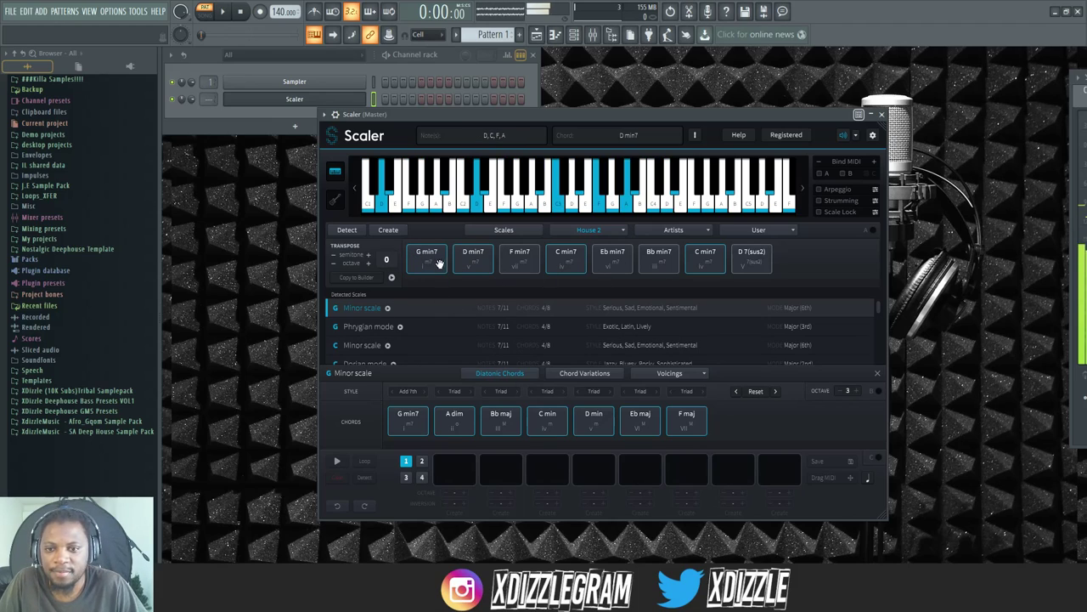
left_click(439, 264)
Step: Set the project tempo to 120 BPM and start playback with the metronome on
right_click(285, 12)
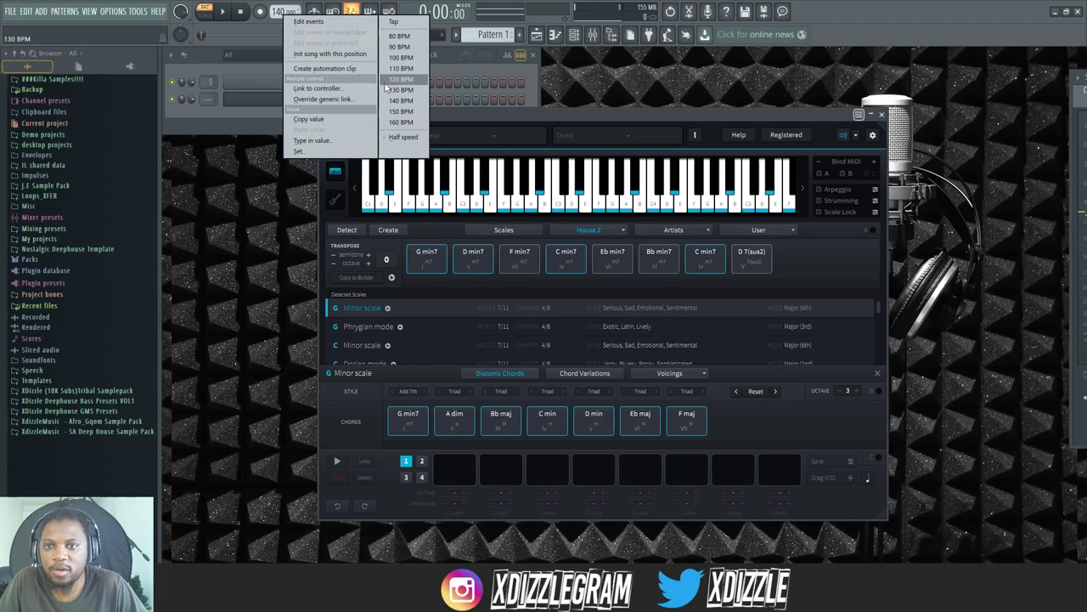
left_click(403, 80)
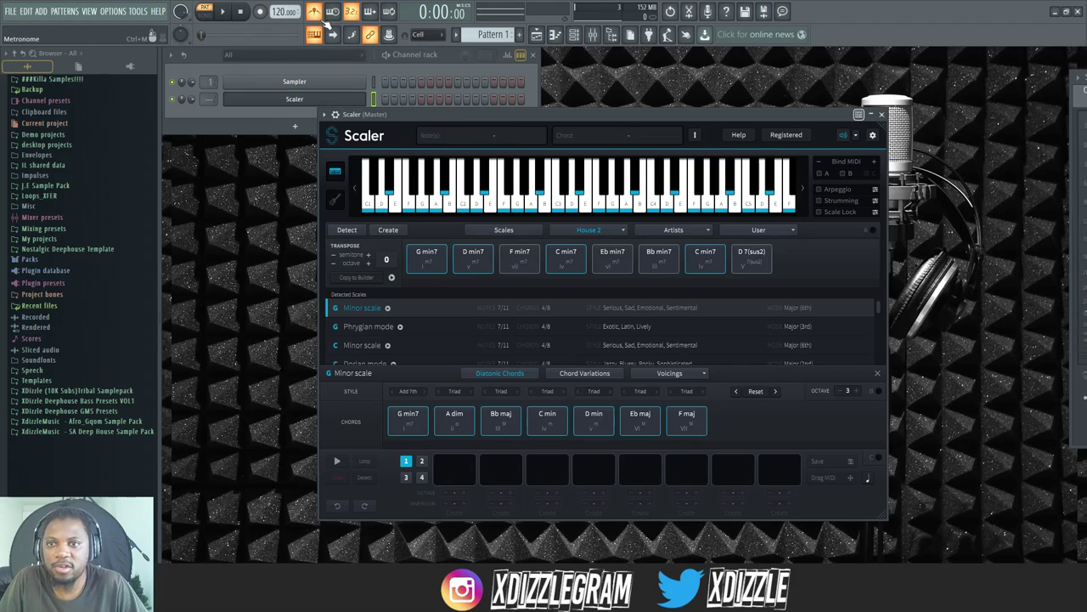
key("space")
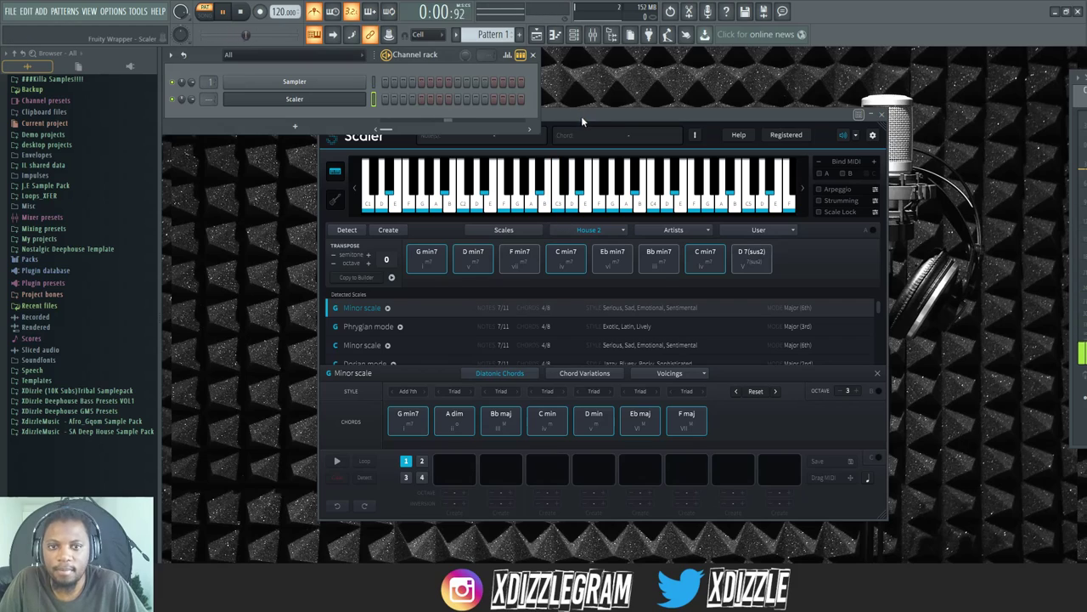
Step: Play the House 2 chords D min7, F min7, G min7 and C min7 along with the metronome
left_click(478, 271)
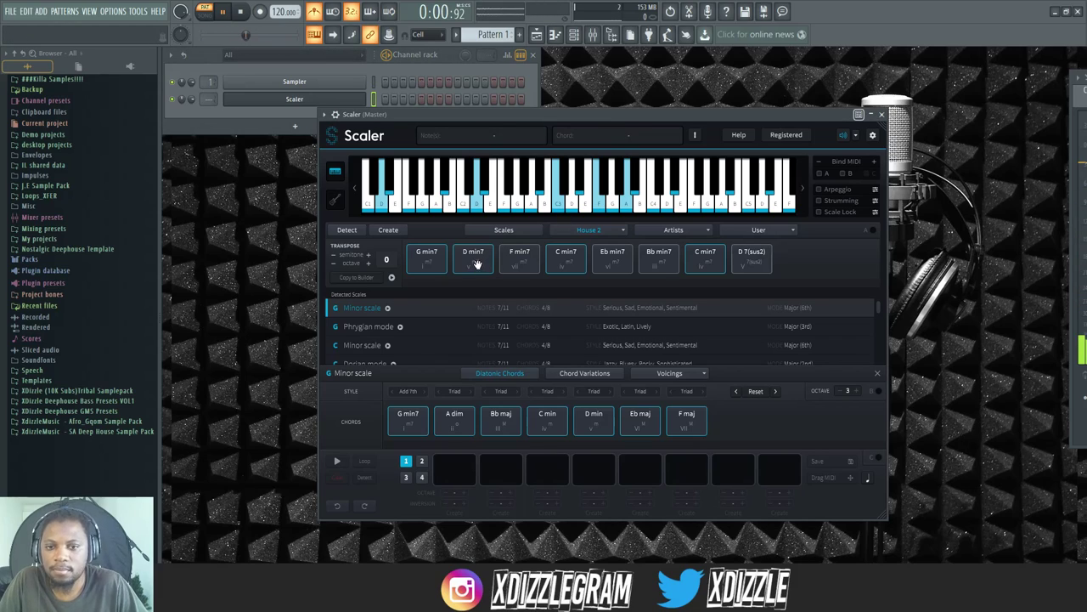
left_click(521, 270)
left_click(421, 260)
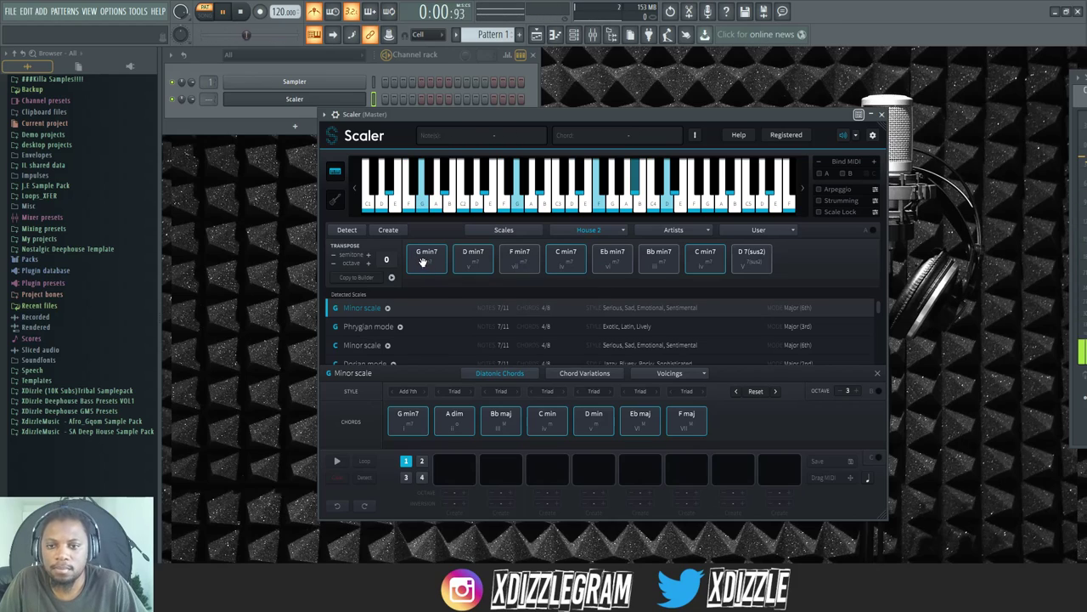
left_click(559, 263)
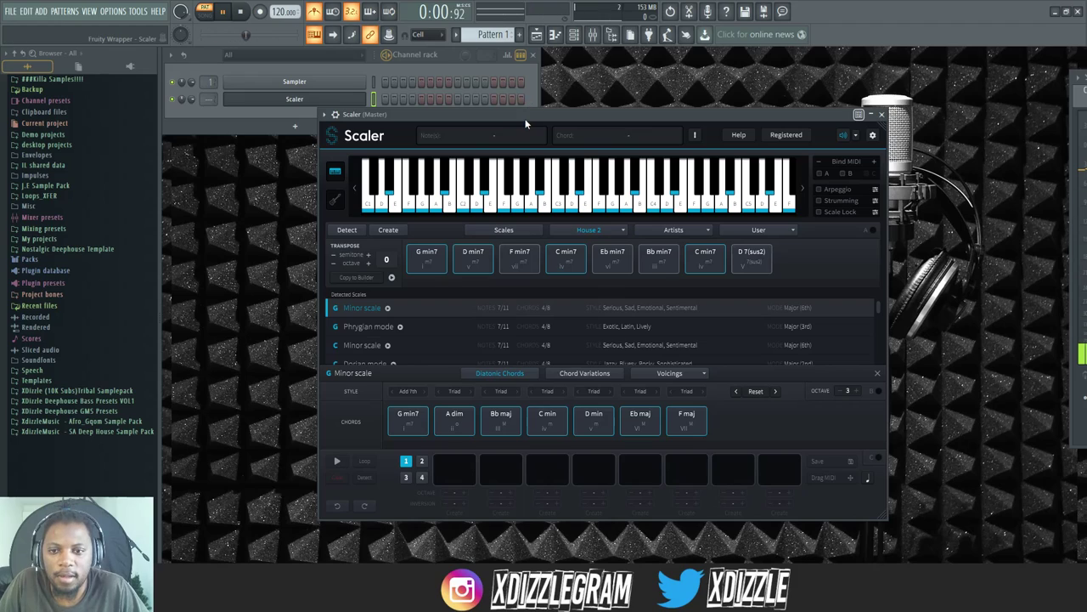
left_click(523, 260)
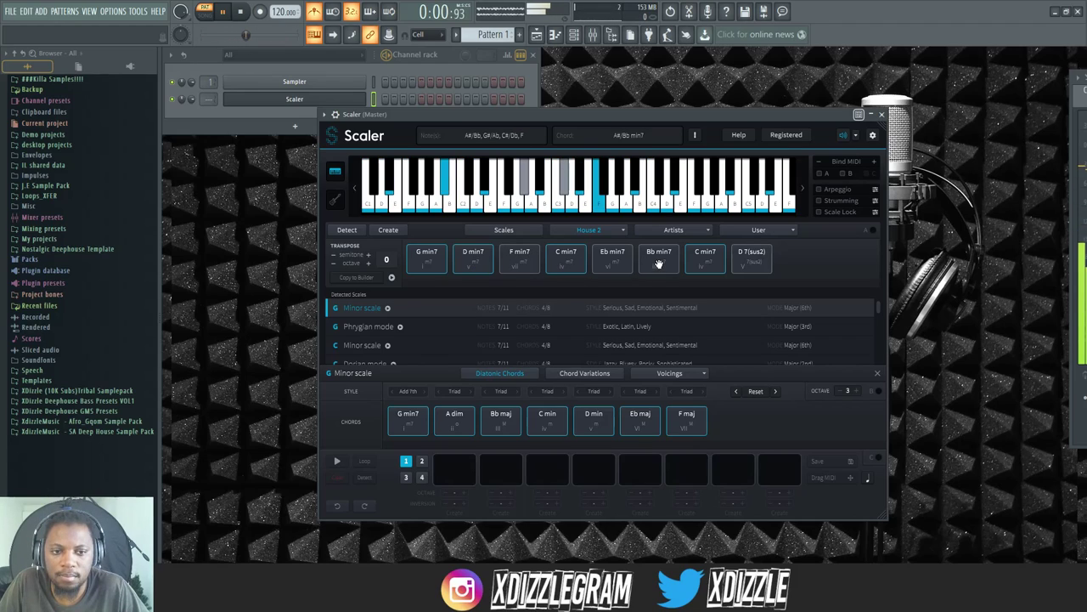
Step: Load the House 3 chord set from the song presets without applying the diatonic styles to the new scale
left_click(605, 231)
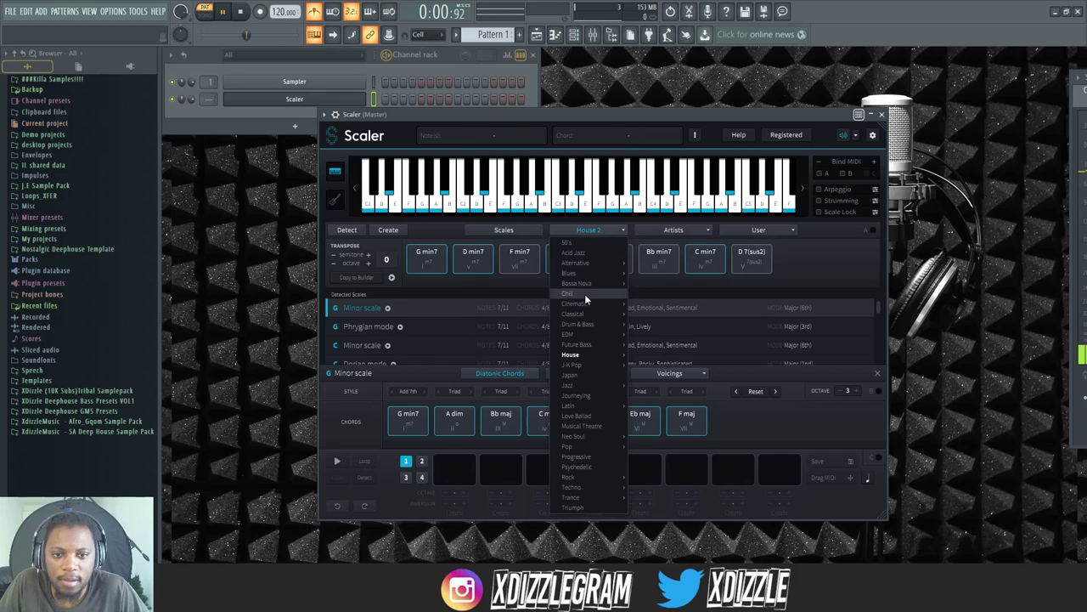
mouse_move(578, 362)
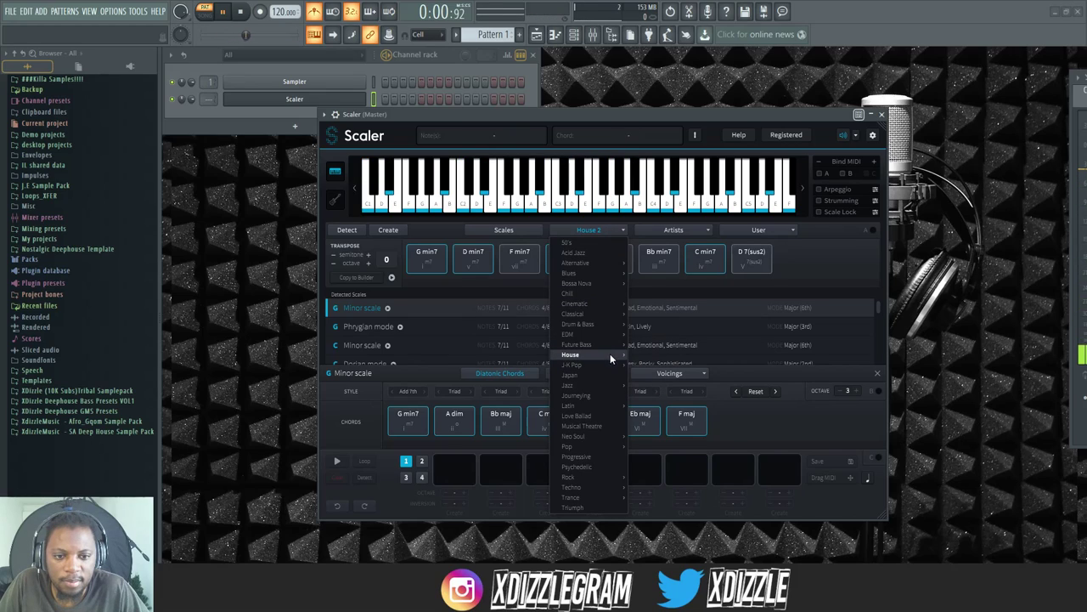
left_click(652, 355)
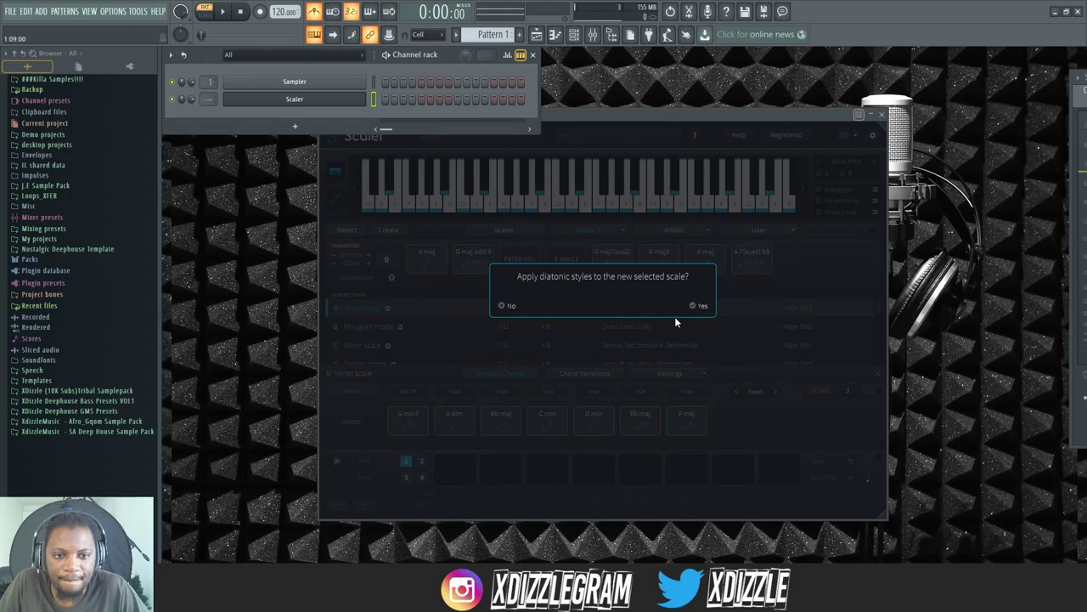
left_click(508, 306)
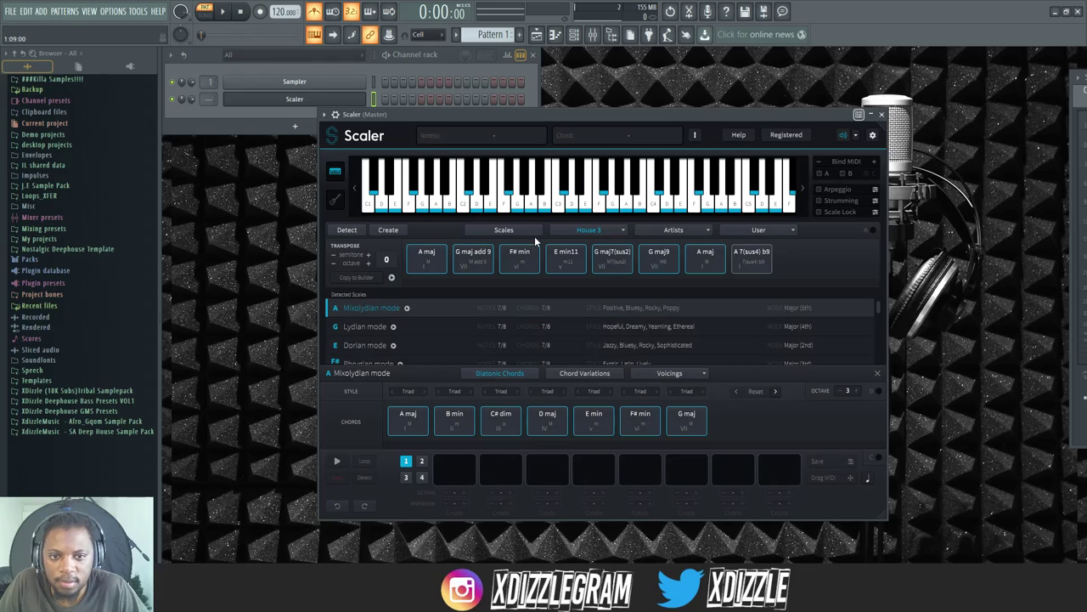
Step: Audition the House 3 chords G maj add 9, A maj, F# min and E min11
left_click(584, 233)
left_click(583, 234)
left_click(470, 260)
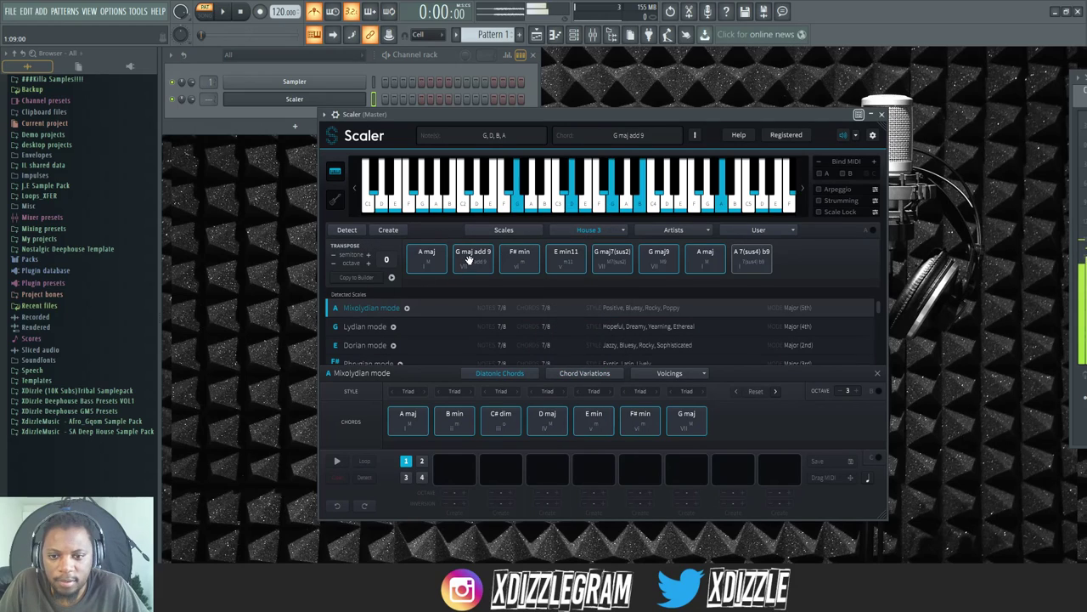
left_click(429, 262)
left_click(521, 264)
left_click(566, 264)
Step: Load the House 2 chord set from the song presets and play its F min7, D min7 and G min7 chords
left_click(600, 230)
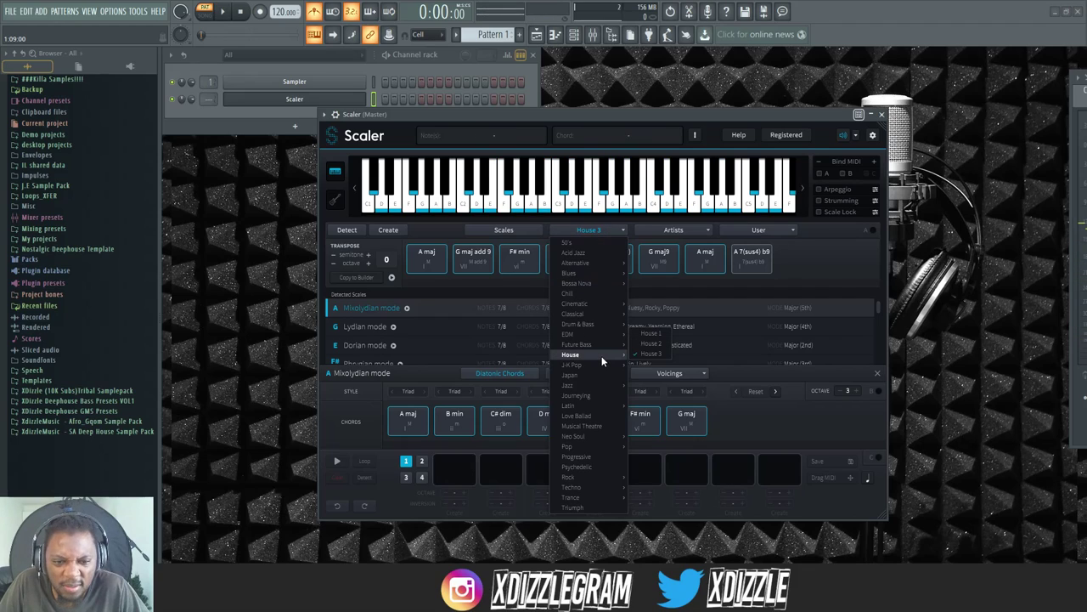
left_click(650, 344)
left_click(516, 257)
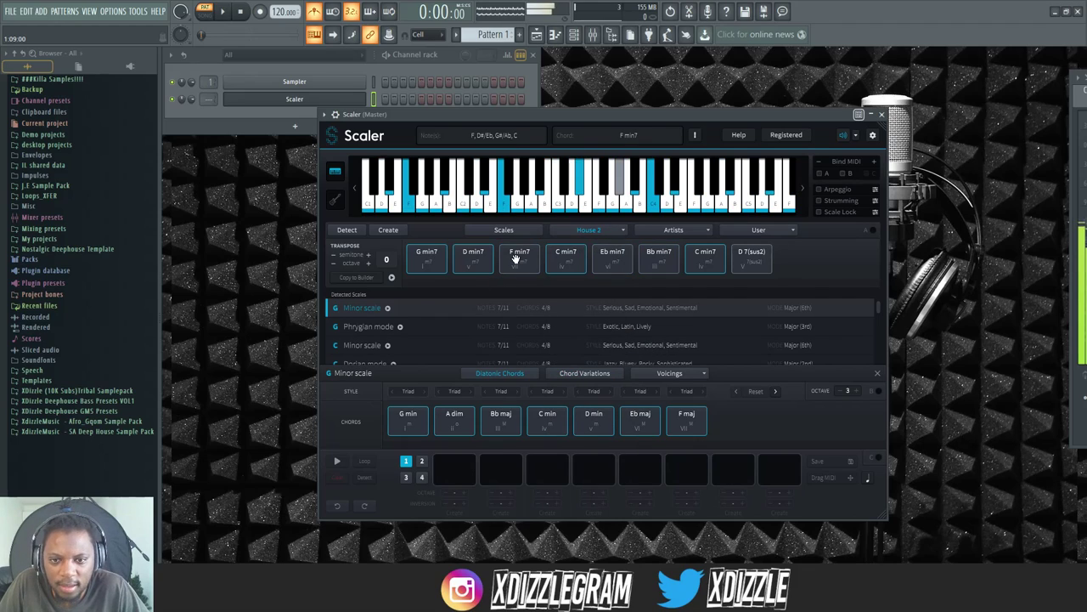
left_click(469, 266)
left_click(440, 265)
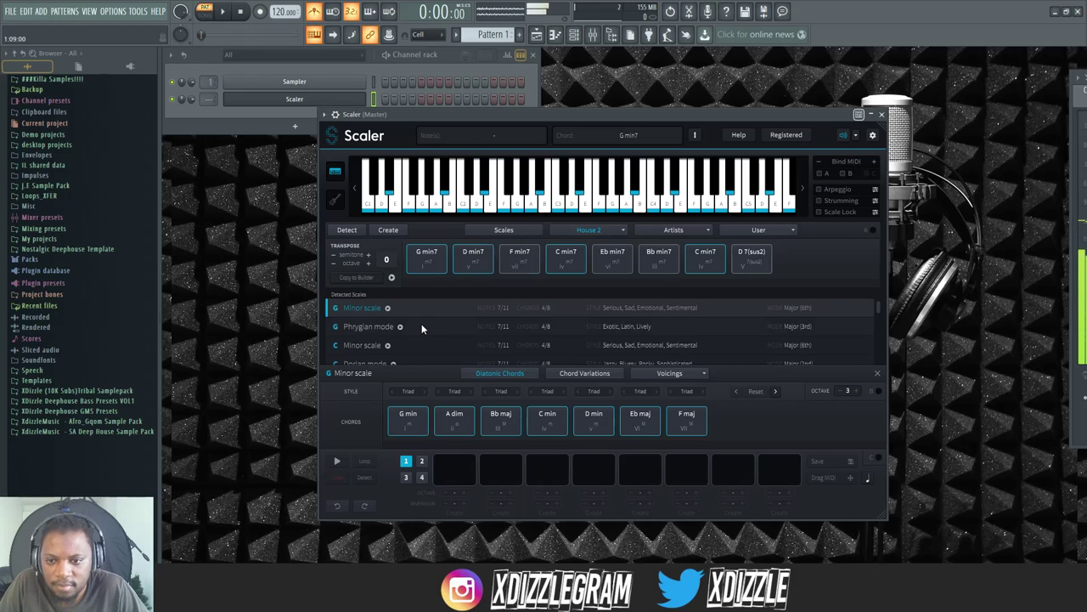
Step: Select the C Minor scale among the detected scales and play D min7, F min7, G min7 and C min7
left_click(423, 327)
left_click(452, 345)
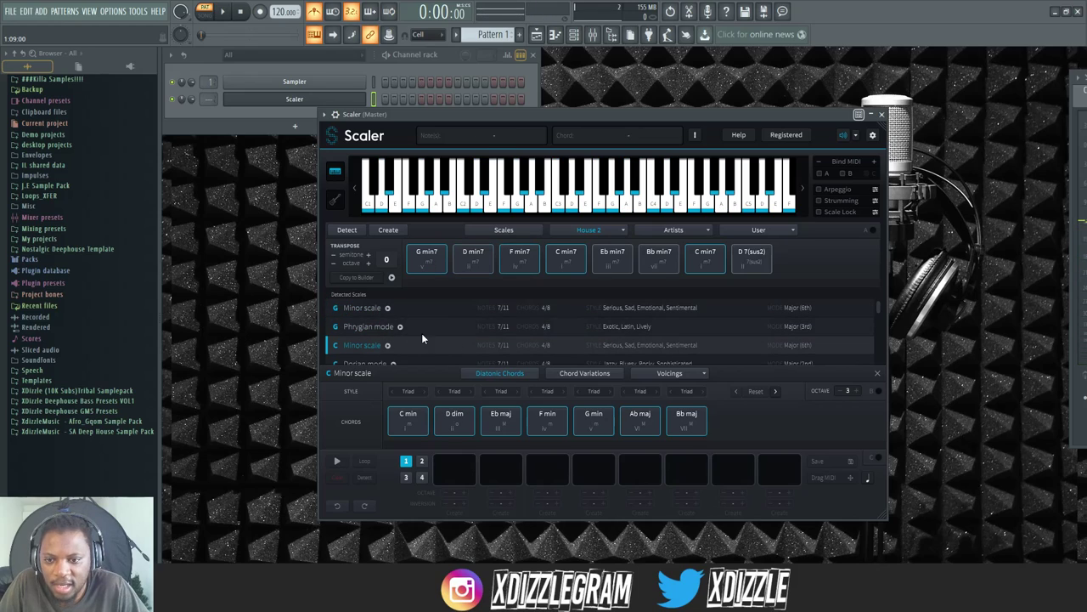
left_click(473, 260)
left_click(522, 262)
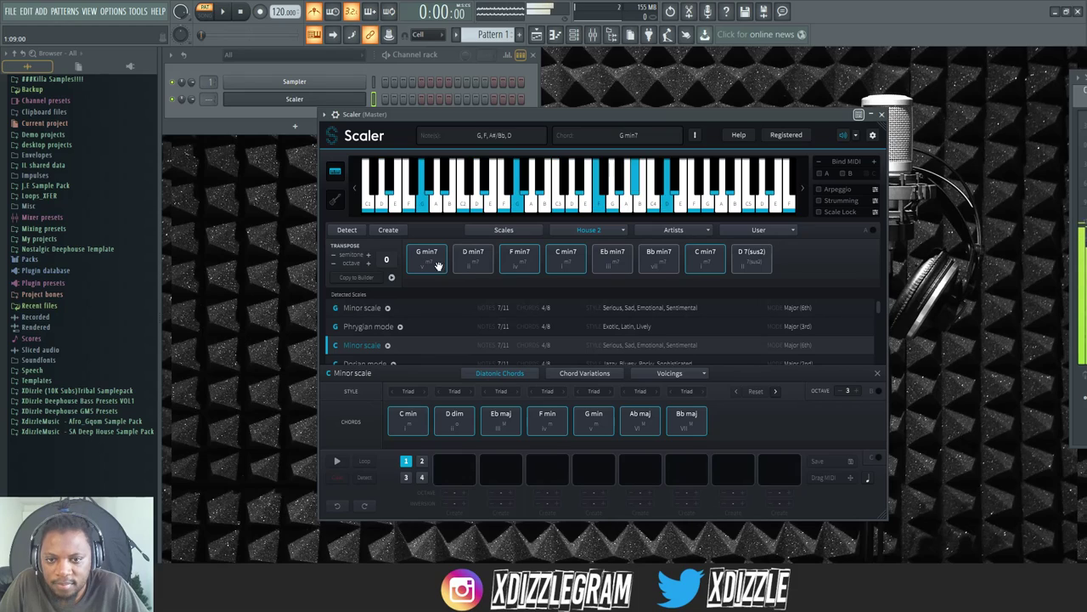
left_click(570, 260)
Step: Select the Bb Major scale among the detected scales and play the D min7, F min7 and C min7 chords
scroll(518, 331, "down", 2)
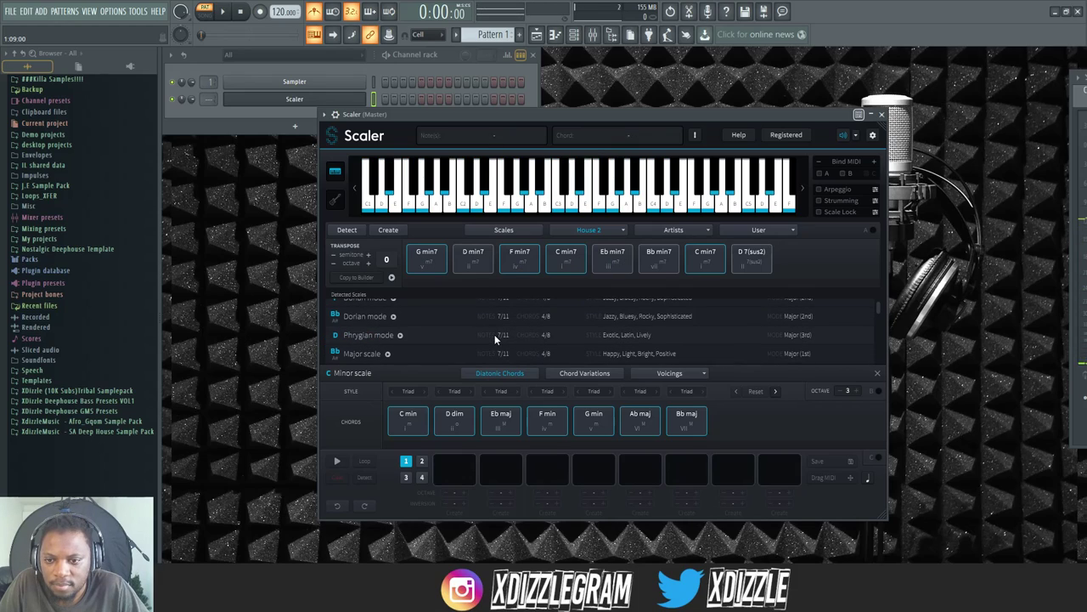
left_click(415, 350)
left_click(473, 260)
left_click(568, 263)
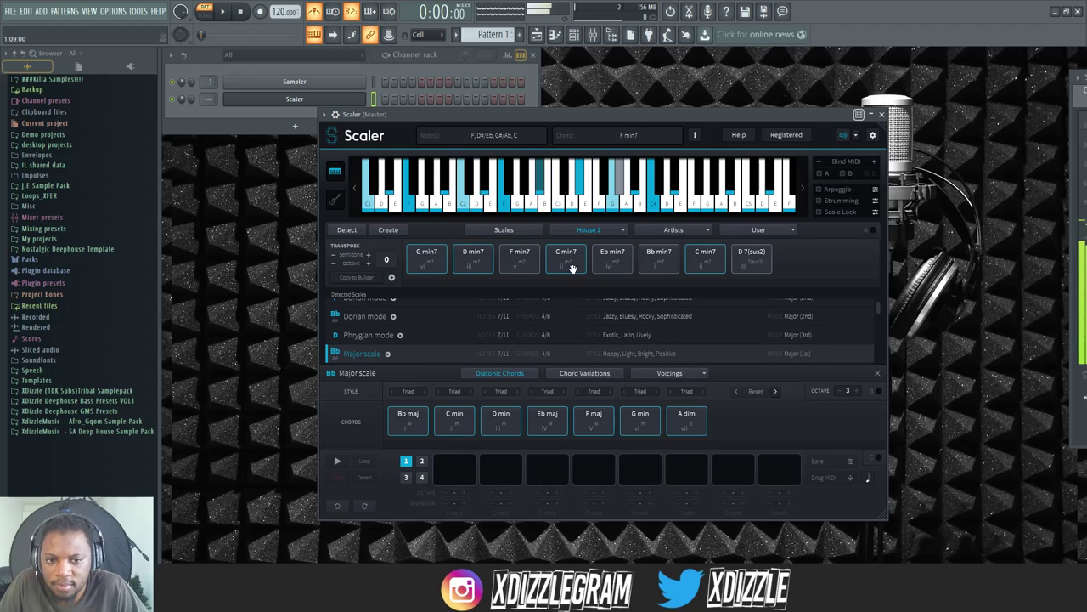
Step: Select the Bb Dorian mode and audition House 2 chords, including C min7, Eb min7 and G min7
left_click(568, 318)
left_click(565, 268)
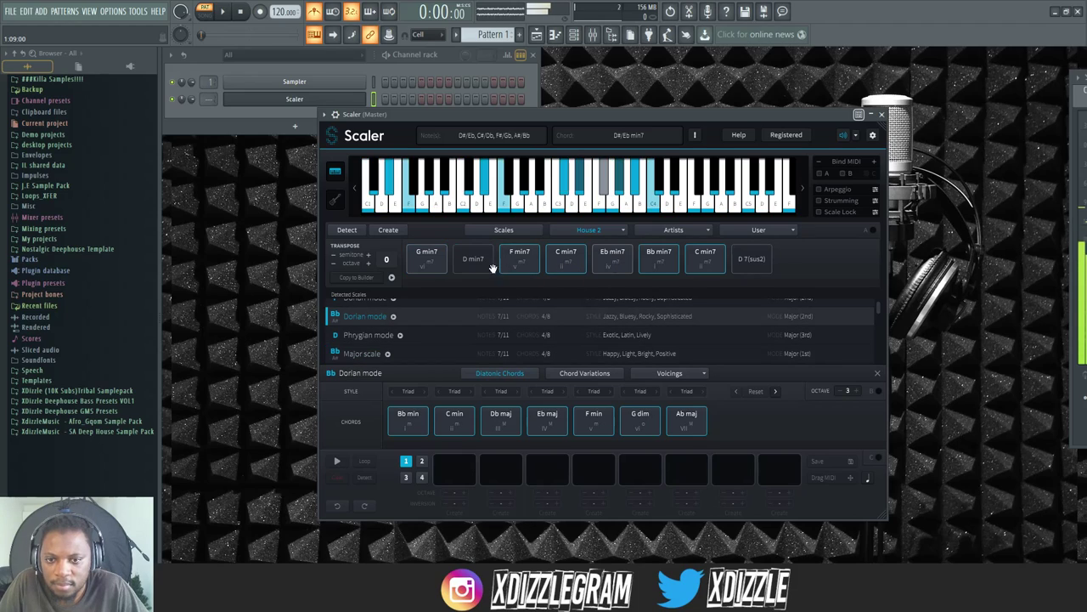
left_click(422, 268)
Step: Try the F Mixolydian and Eb Lydian modes while playing the D min7 and F min7 chords
scroll(467, 357, "down", 1)
left_click(452, 345)
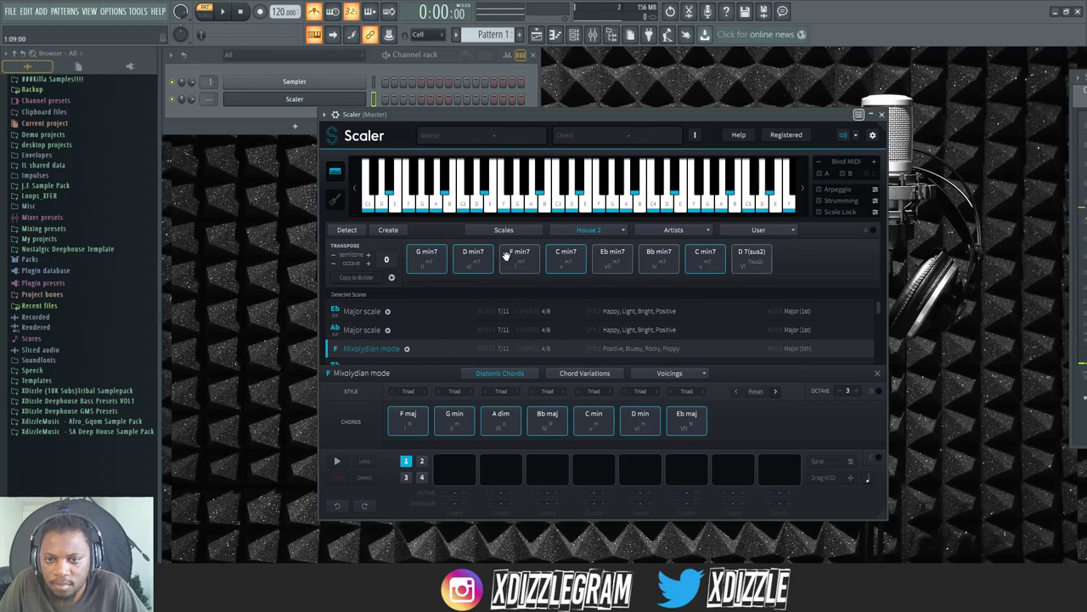
left_click(472, 263)
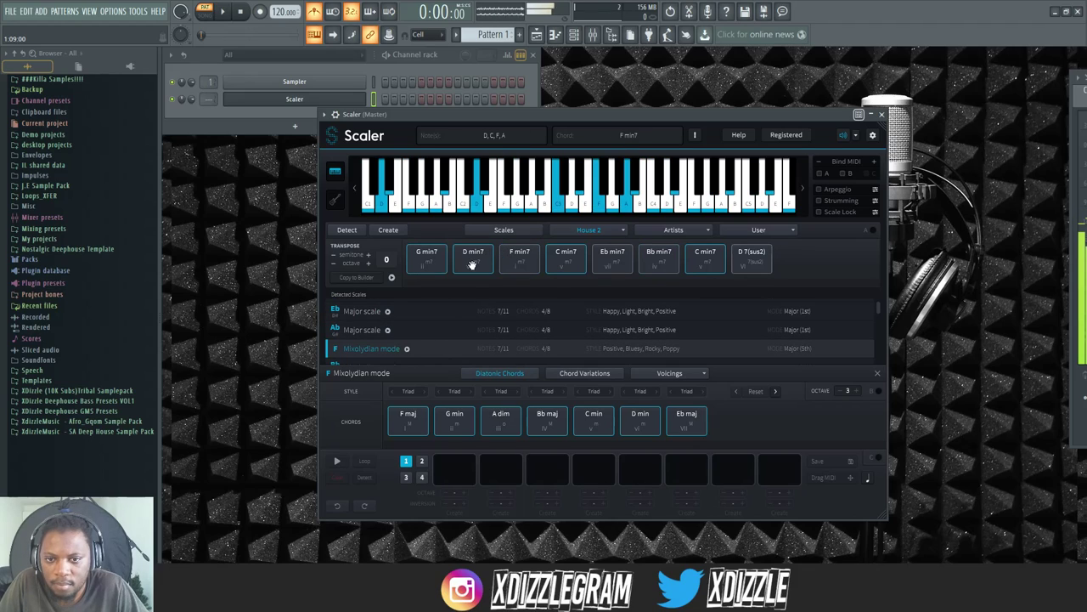
scroll(423, 333, "down", 3)
left_click(423, 337)
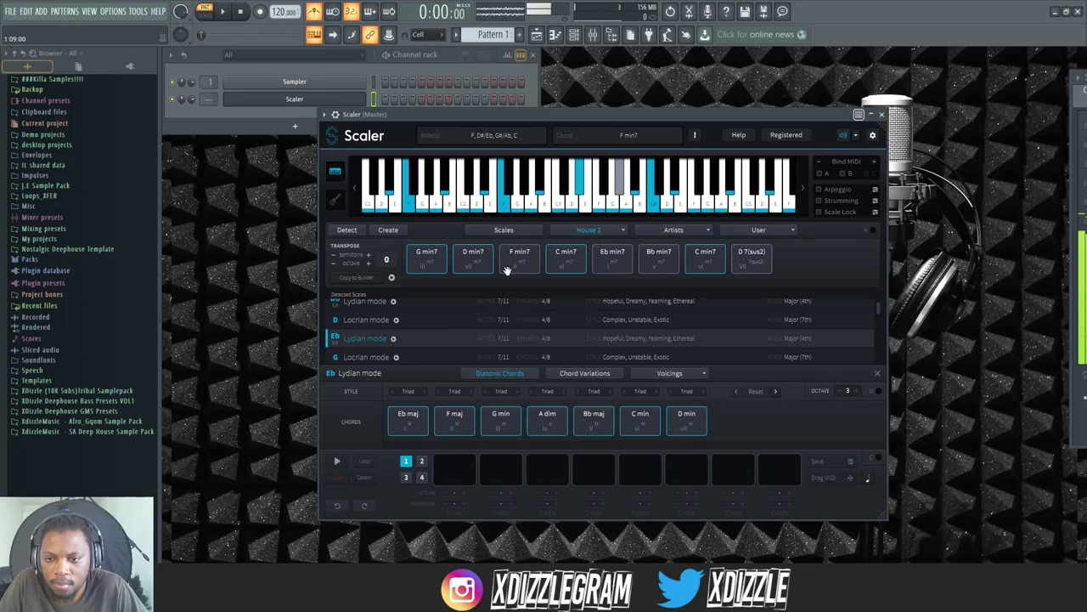
Step: Select the G Phrygian mode among the detected scales and play the D min7 and G min7 chords
scroll(458, 324, "up", 3)
left_click(427, 328)
left_click(476, 263)
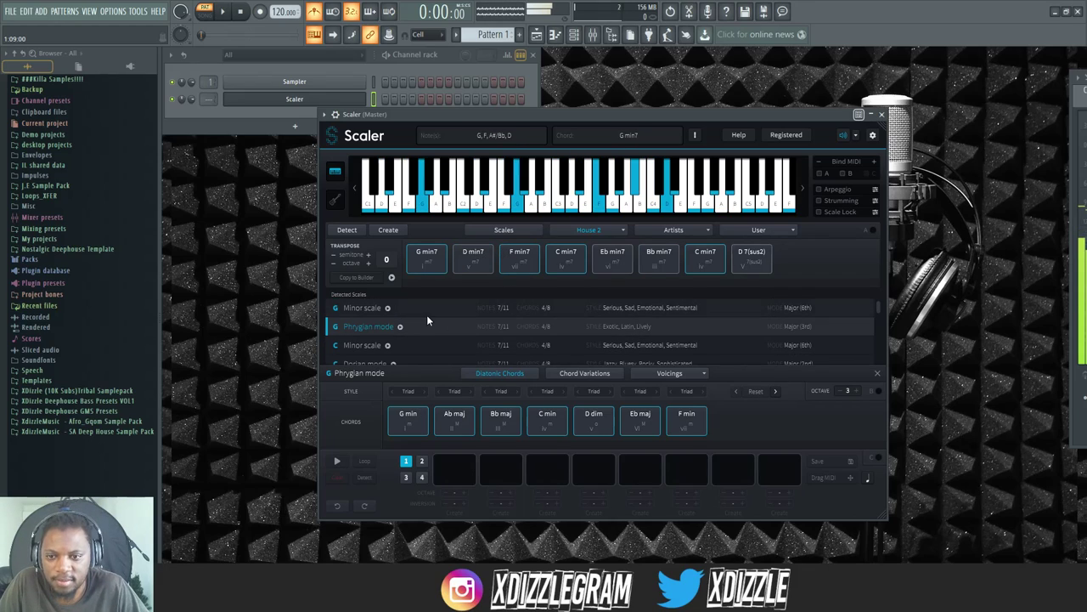
Step: Select the G Minor scale among the detected scales and play F min7, G min7, C min7 and D min7
left_click(399, 309)
left_click(520, 258)
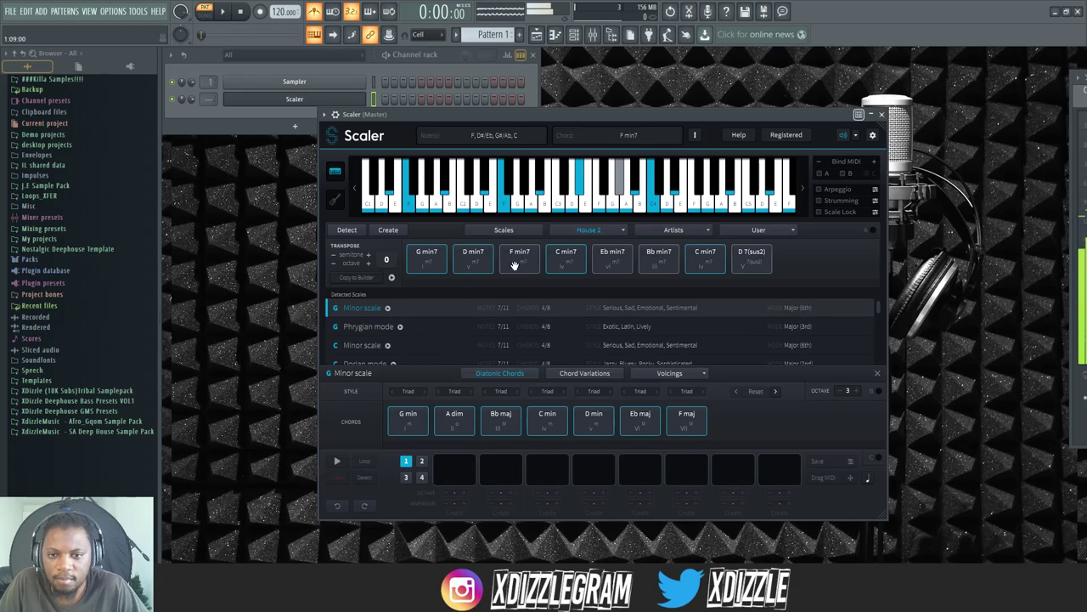
left_click(434, 265)
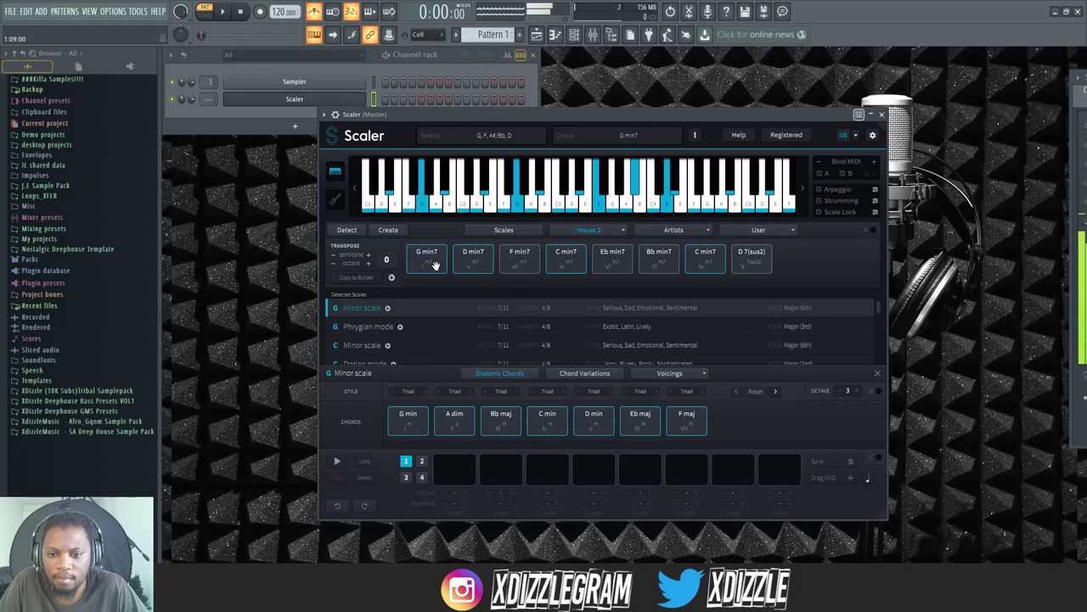
left_click(578, 263)
left_click(458, 266)
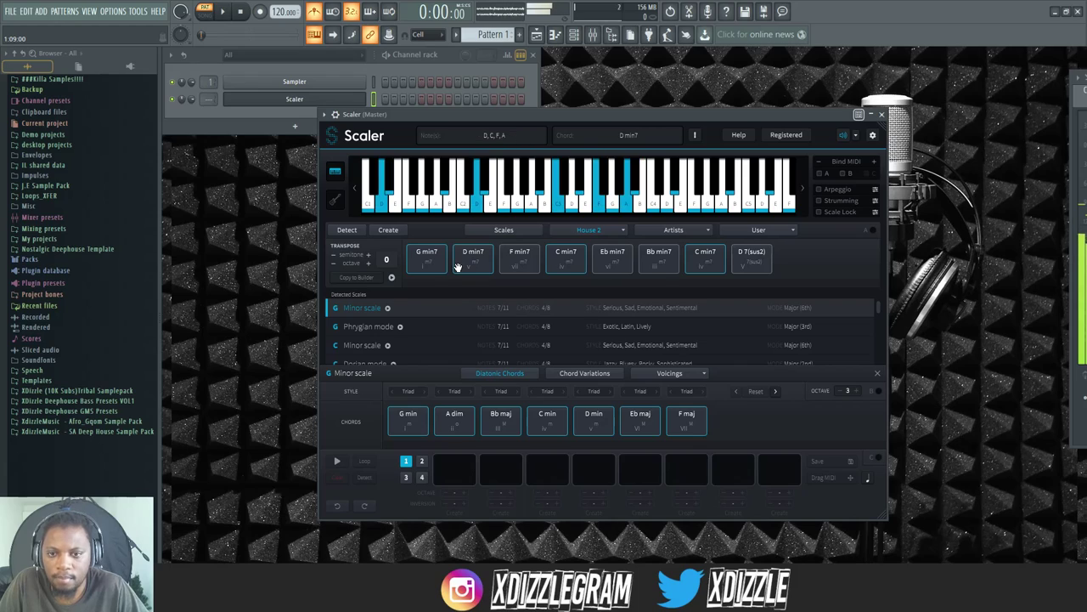
Step: Play the G min7, D min7, F min7 and C min7 chords in different orders to find a progression
left_click(430, 262)
left_click(479, 263)
left_click(522, 263)
left_click(583, 266)
left_click(583, 266)
left_click(538, 265)
left_click(411, 270)
left_click(475, 267)
left_click(540, 265)
left_click(507, 268)
left_click(484, 267)
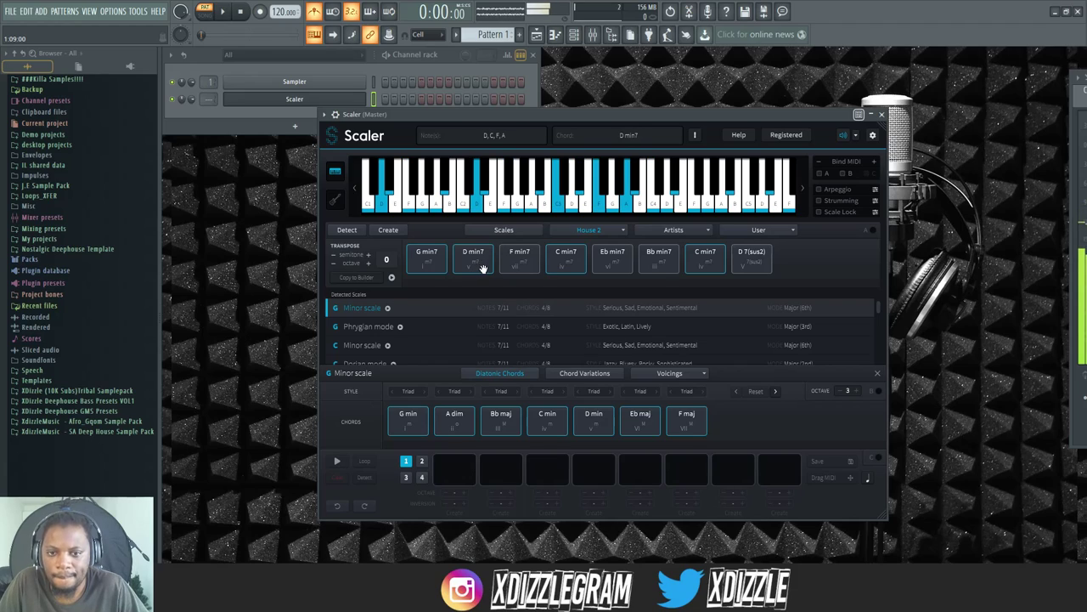
left_click(561, 262)
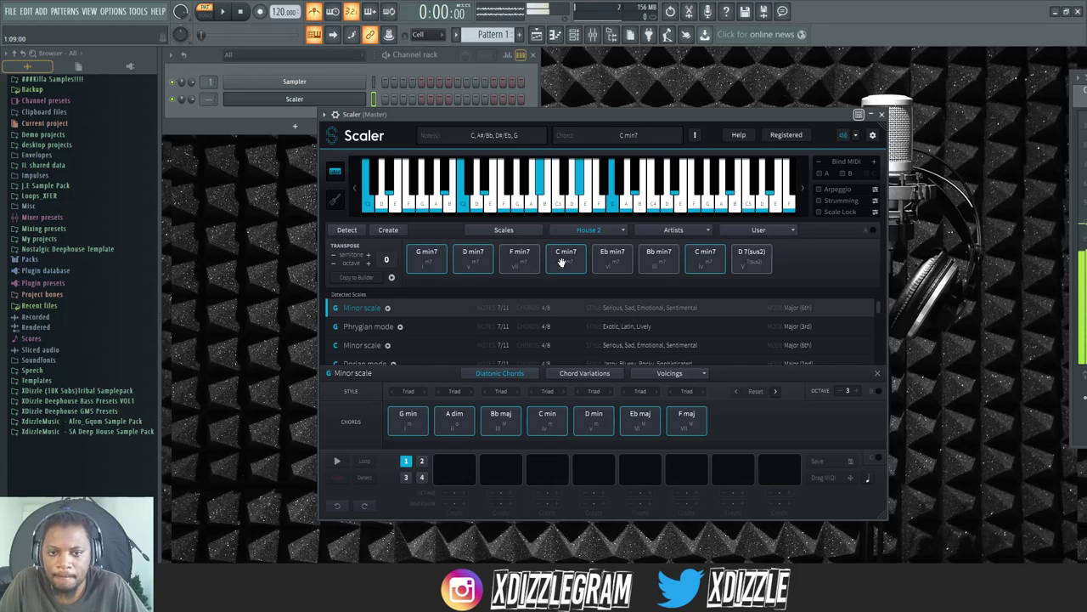
Step: Play Eb min7, F min7, D min7 and C min7 to test a progression that includes Eb min7
left_click(602, 266)
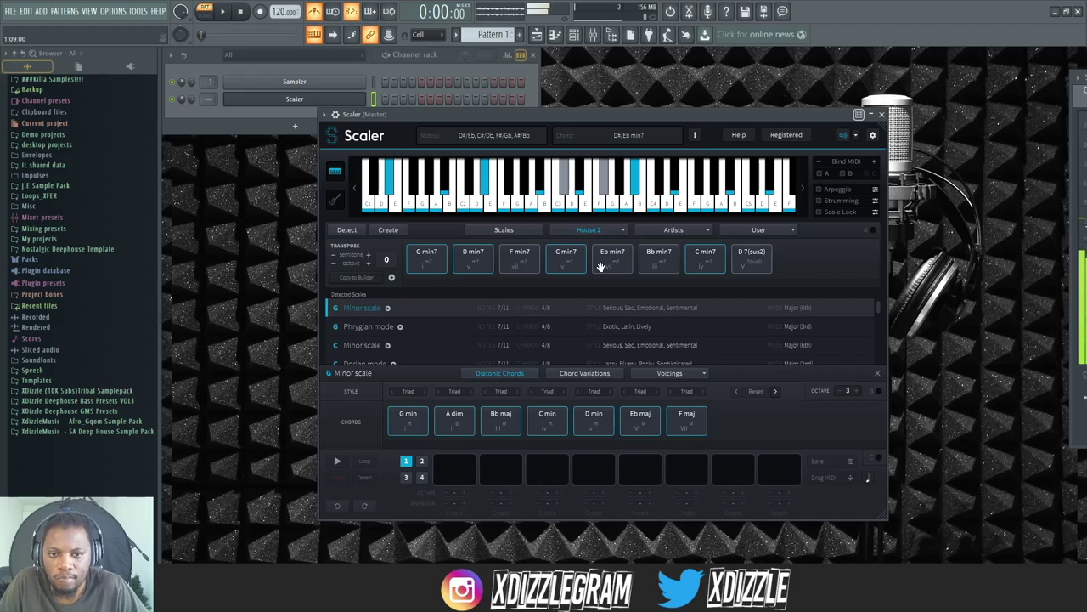
left_click(521, 264)
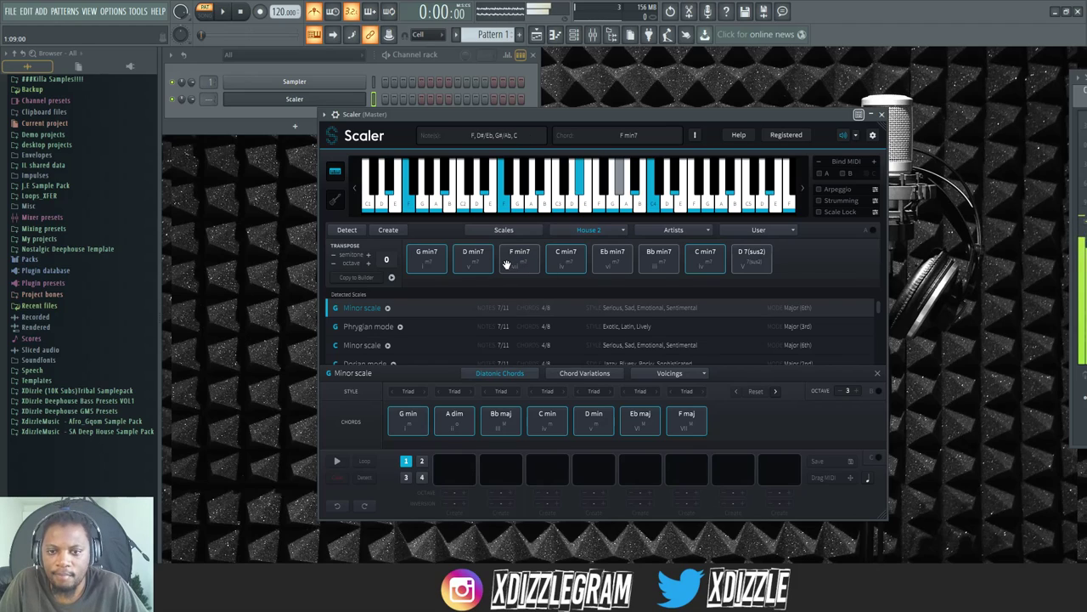
left_click(473, 265)
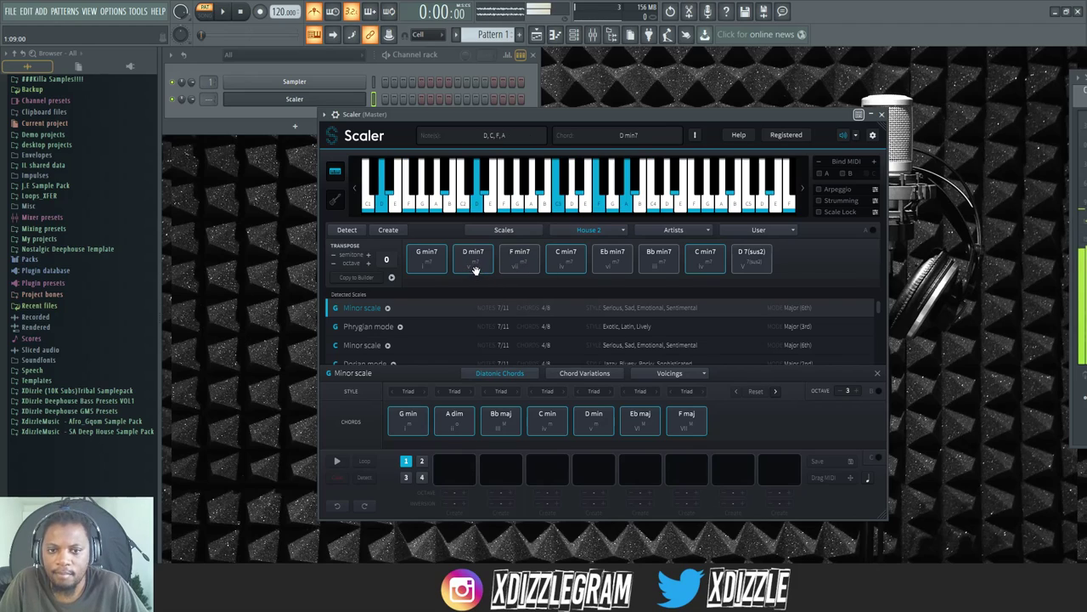
left_click(565, 267)
left_click(613, 266)
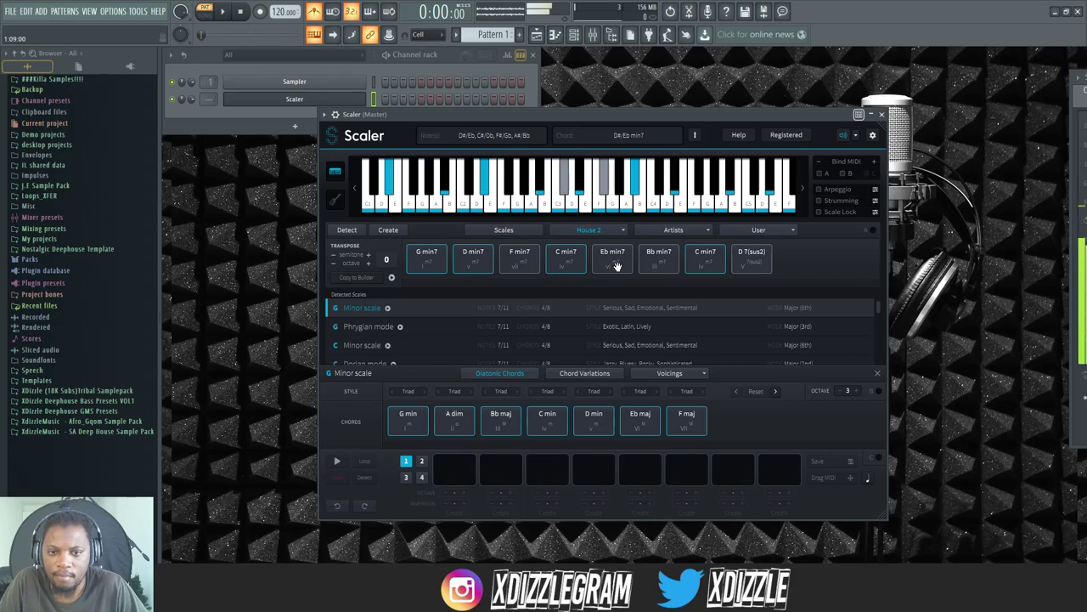
left_click(514, 267)
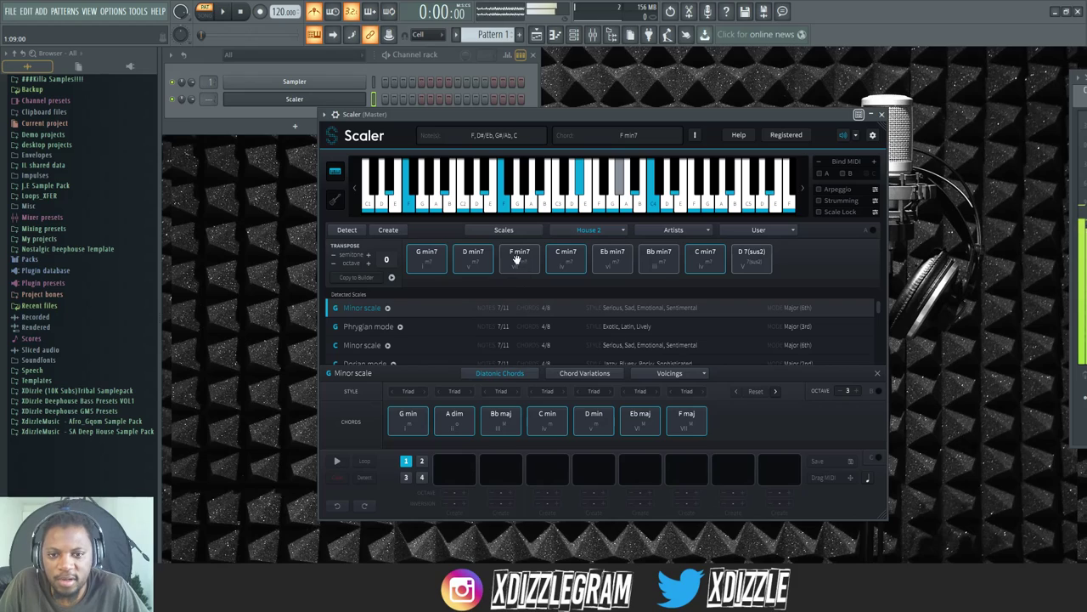
Step: Add F min7 and D min7 to the first two slots of the chord progression
left_click_drag(516, 264, 459, 468)
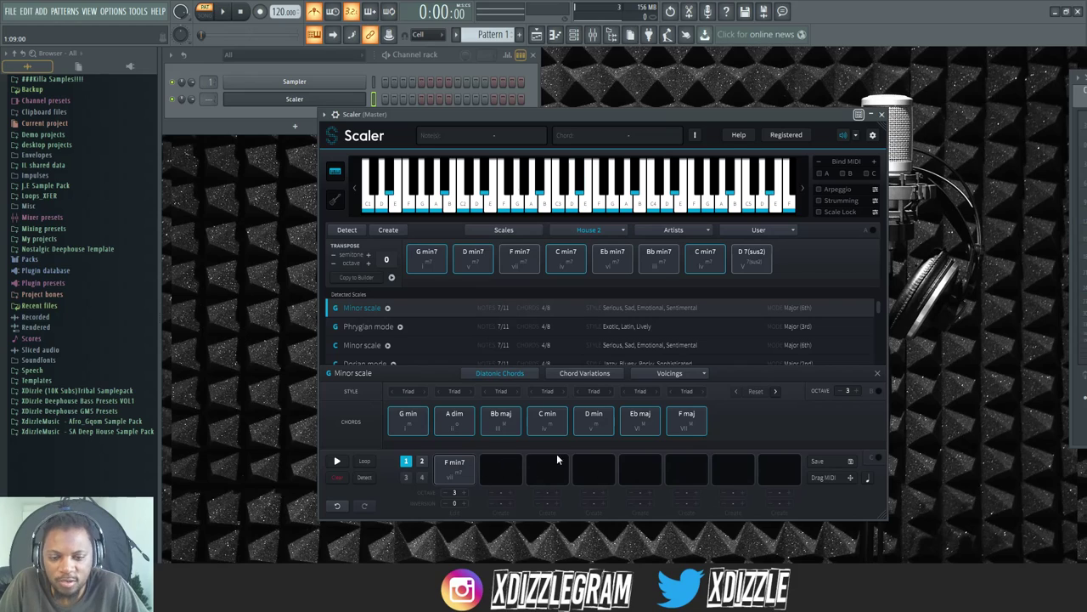
left_click(491, 253)
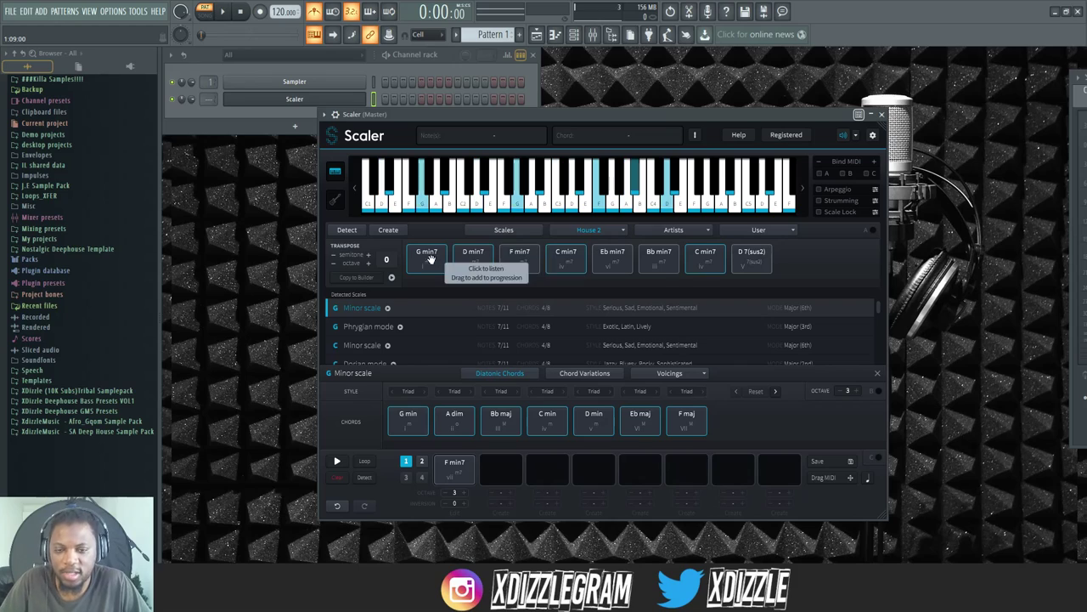
left_click(517, 259)
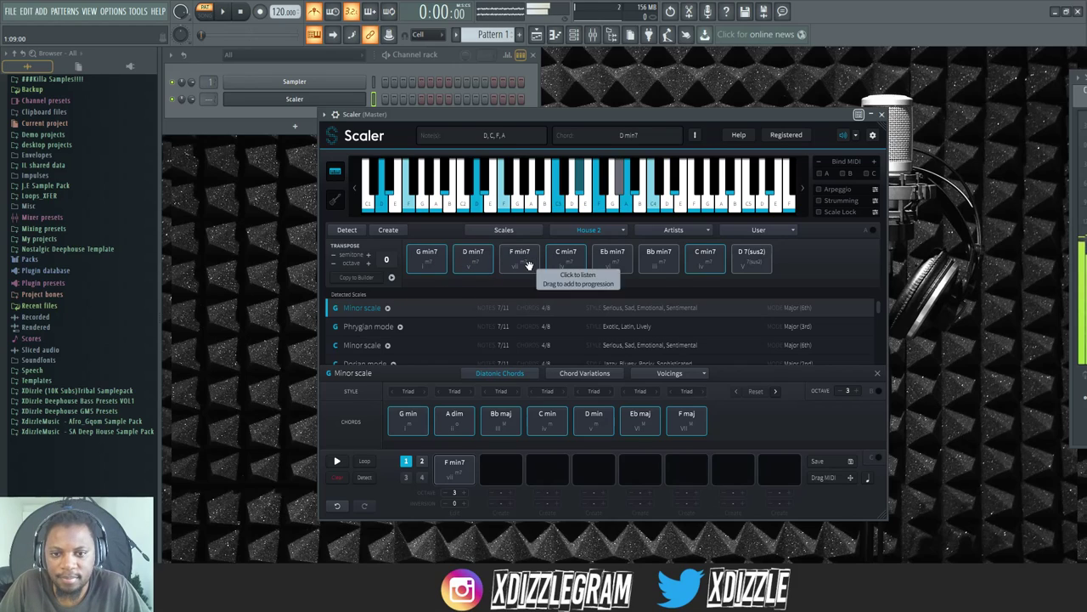
left_click(474, 258)
left_click_drag(505, 330, 502, 467)
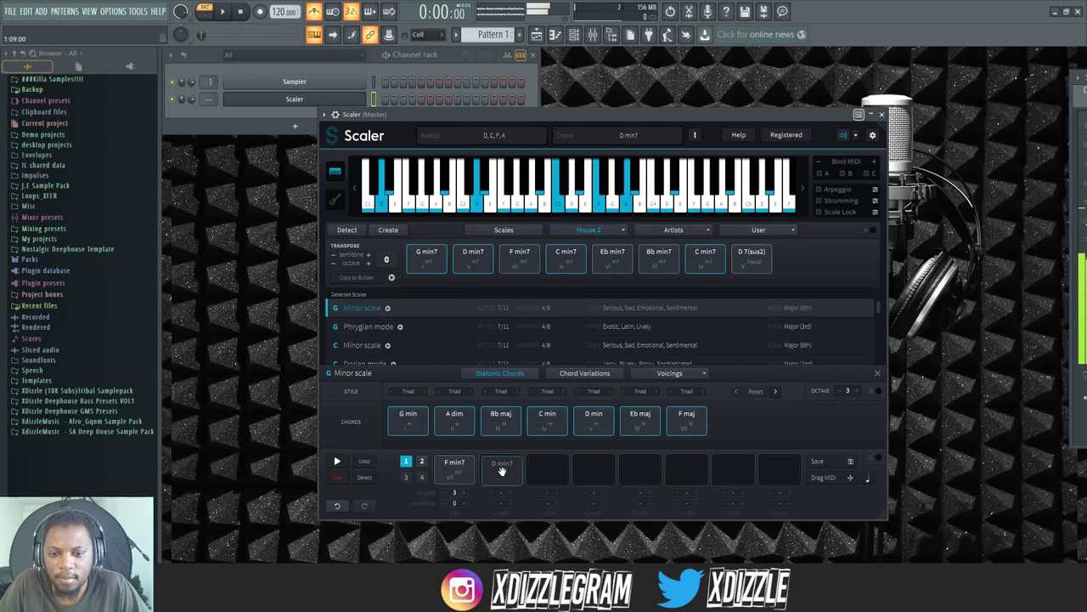
Step: Add G min7 and C min7 to the third and fourth slots of the chord progression
left_click(424, 258)
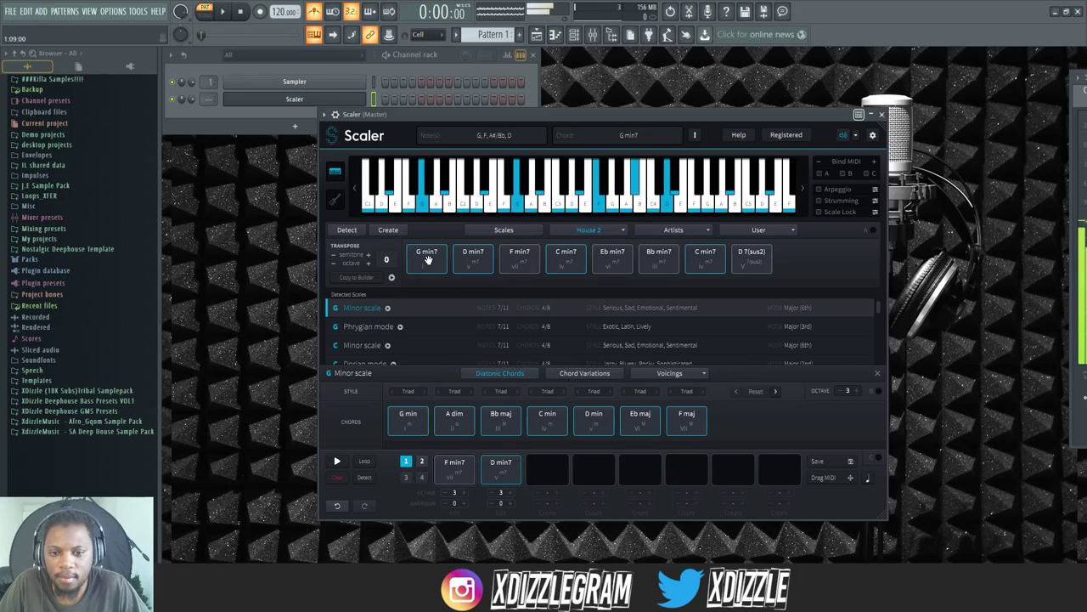
left_click_drag(424, 266, 547, 469)
left_click(564, 257)
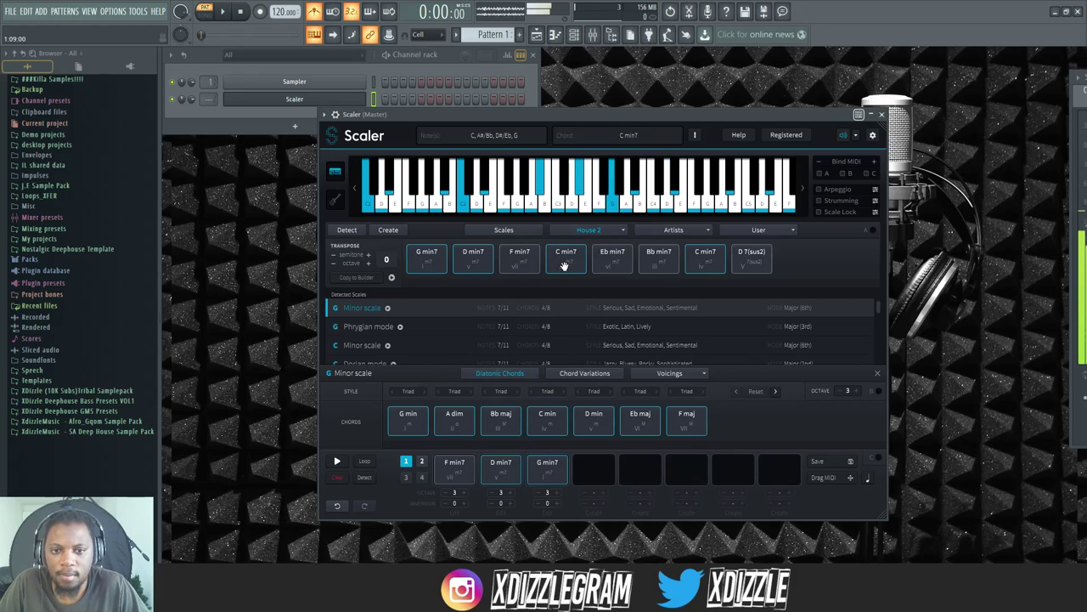
left_click_drag(566, 268, 593, 469)
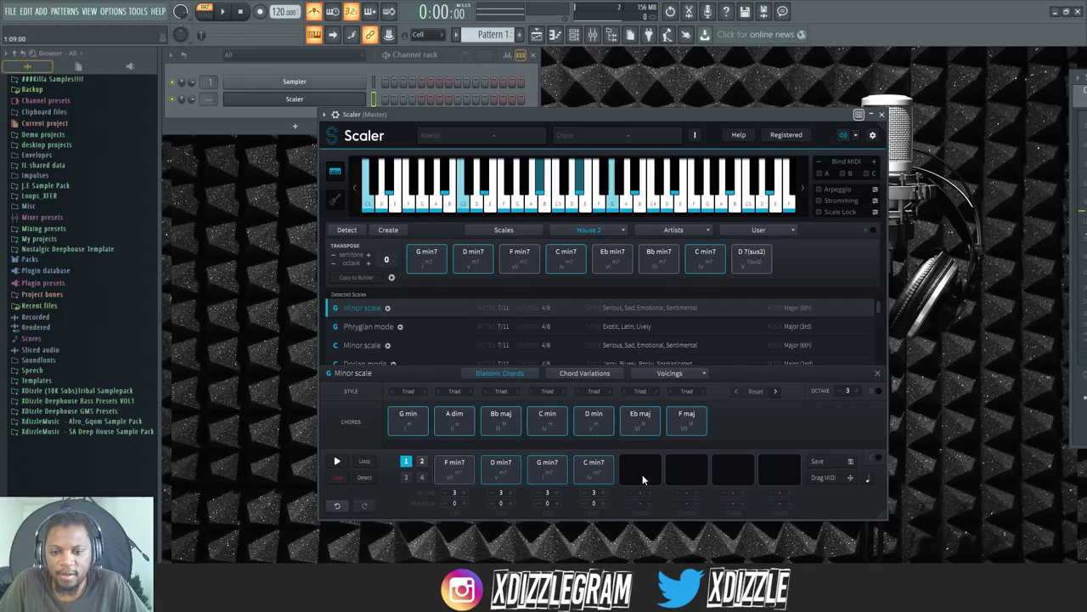
Step: Listen to the chords placed in the progression individually, and play the whole progression
left_click(586, 467)
left_click(493, 466)
left_click(441, 480)
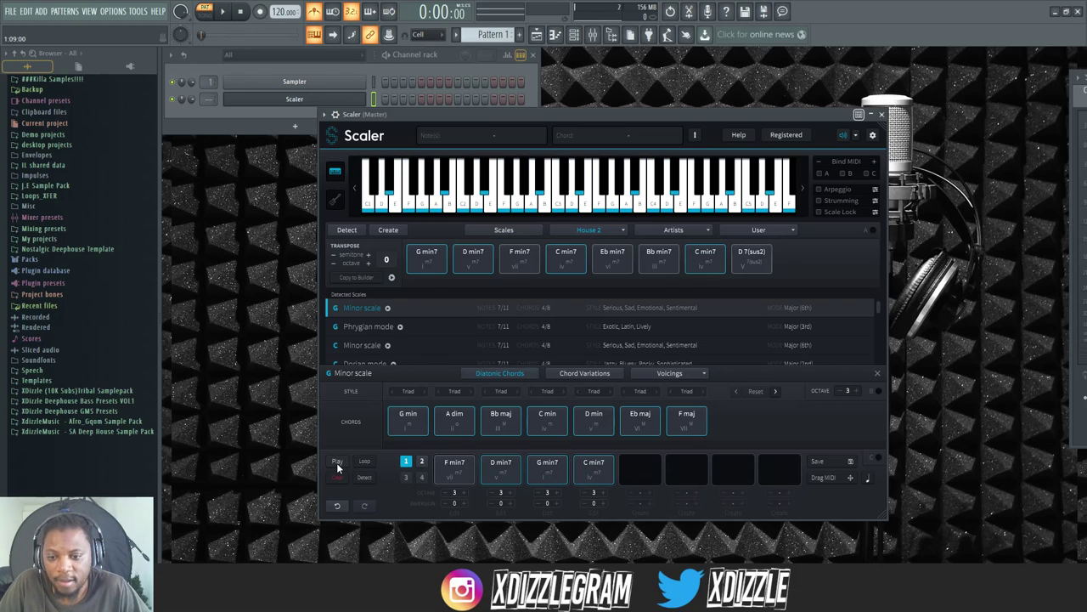
left_click(336, 460)
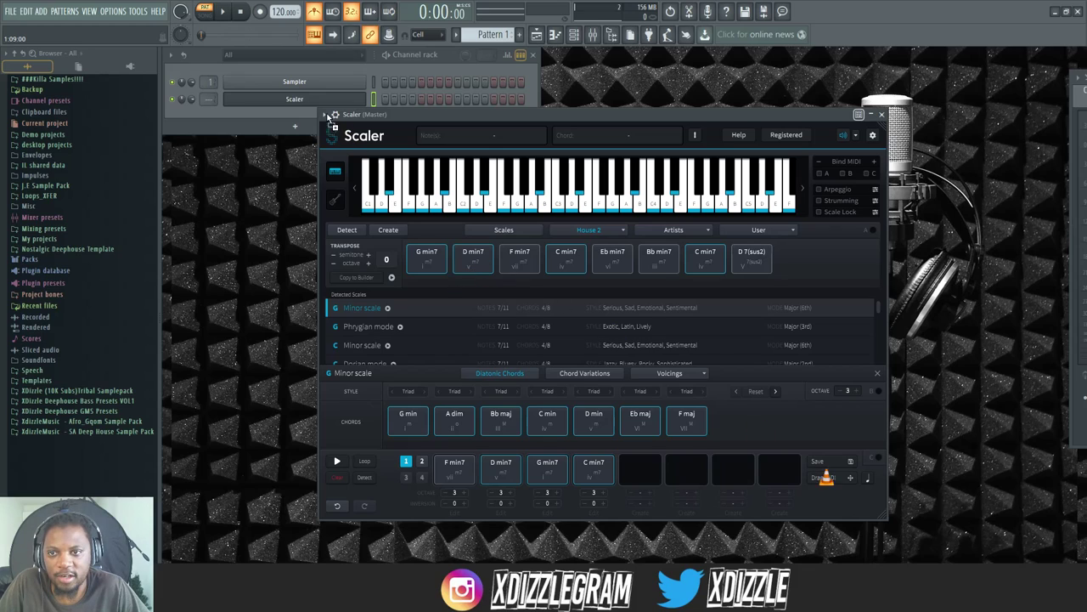
Step: Transfer the four-chord progression as MIDI to the Sampler channel and inspect its notes in the piano roll
left_click_drag(319, 85, 321, 86)
left_click(476, 87)
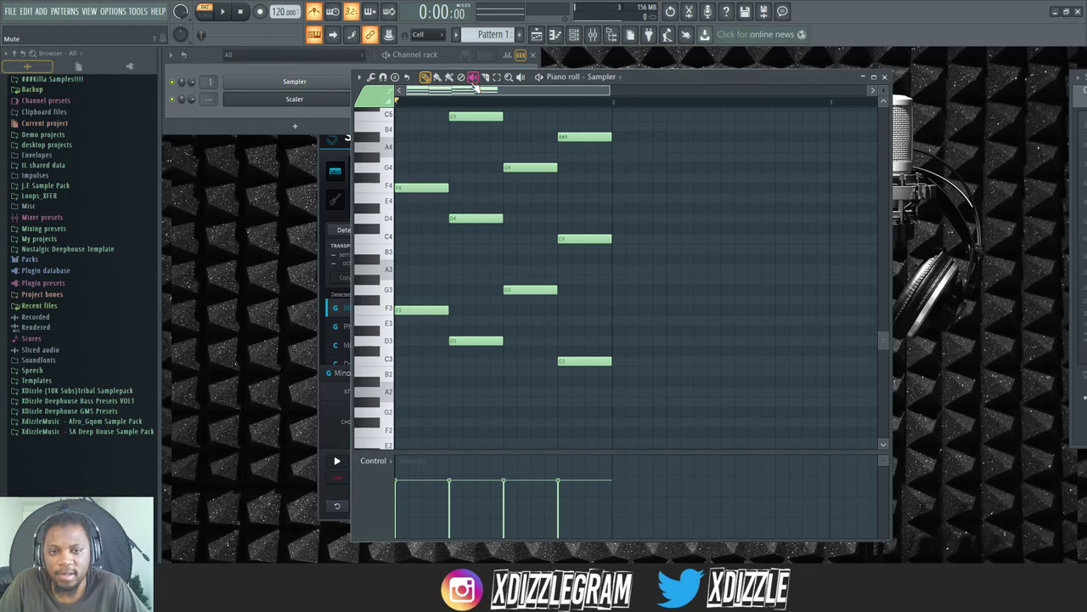
scroll(486, 136, "up", 4)
left_click_drag(885, 92, 869, 94)
scroll(448, 102, "up", 3)
scroll(487, 100, "down", 3)
scroll(487, 95, "up", 2)
scroll(487, 94, "up", 1)
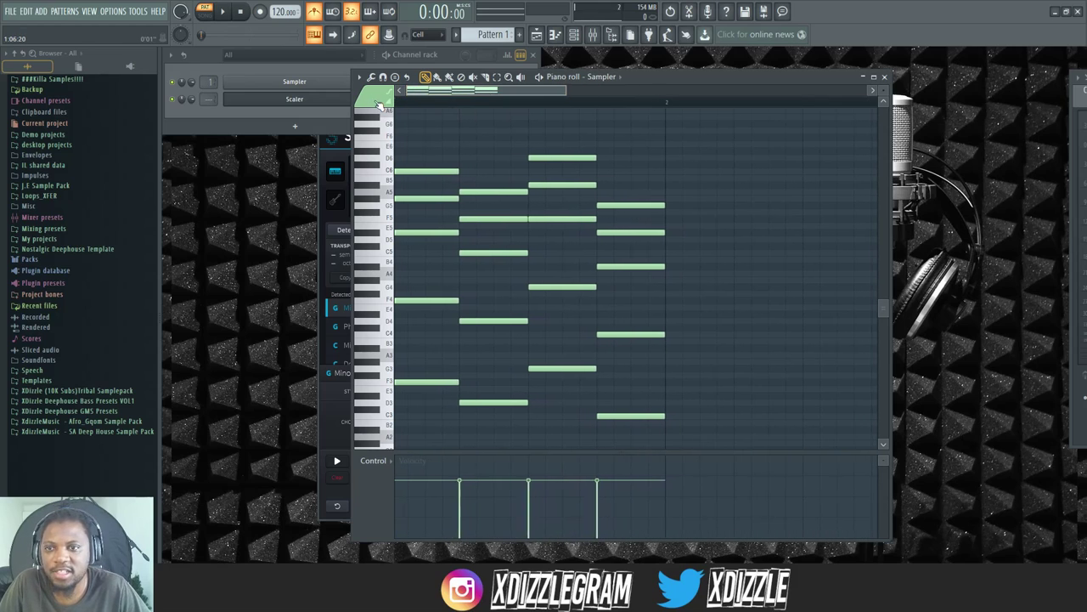
Step: Replace the Sampler channel's instrument with Hypersonic and load its Soft Vintage EP patch from Electric Pianos
right_click(344, 82)
mouse_move(405, 180)
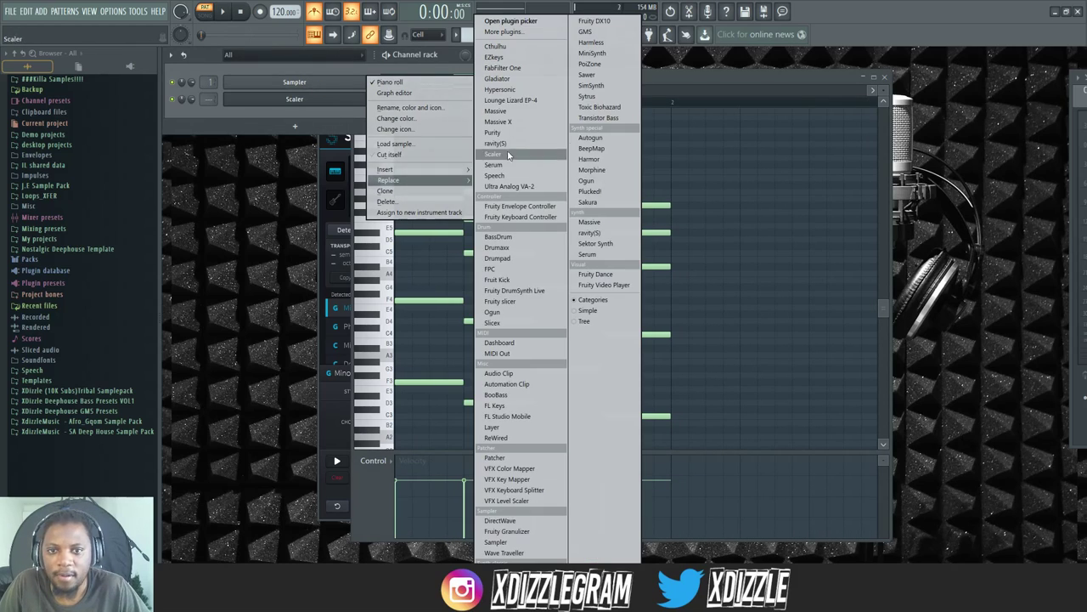
left_click(514, 89)
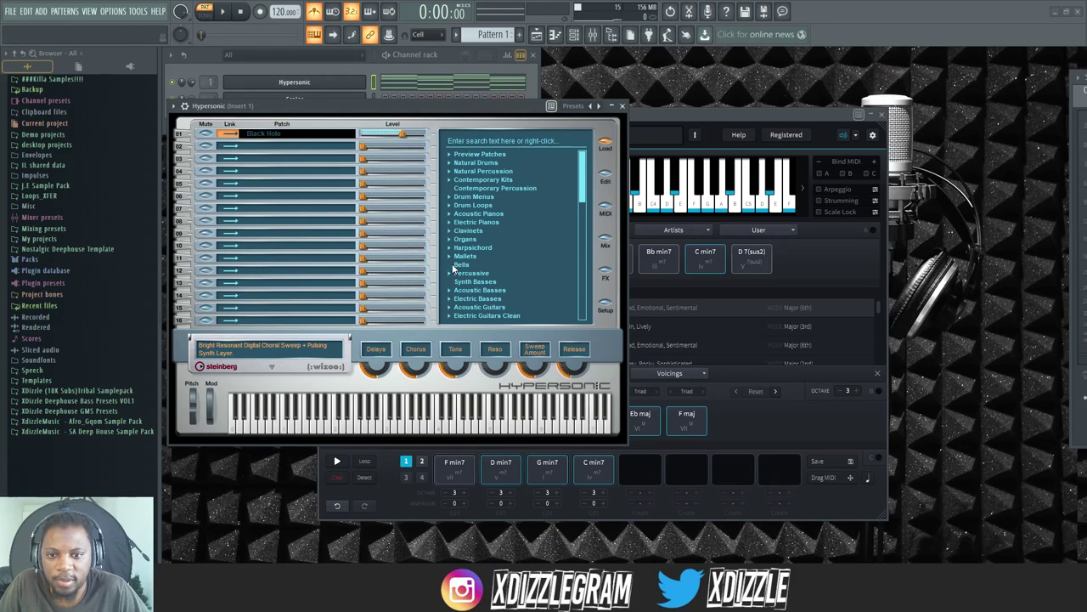
left_click(451, 223)
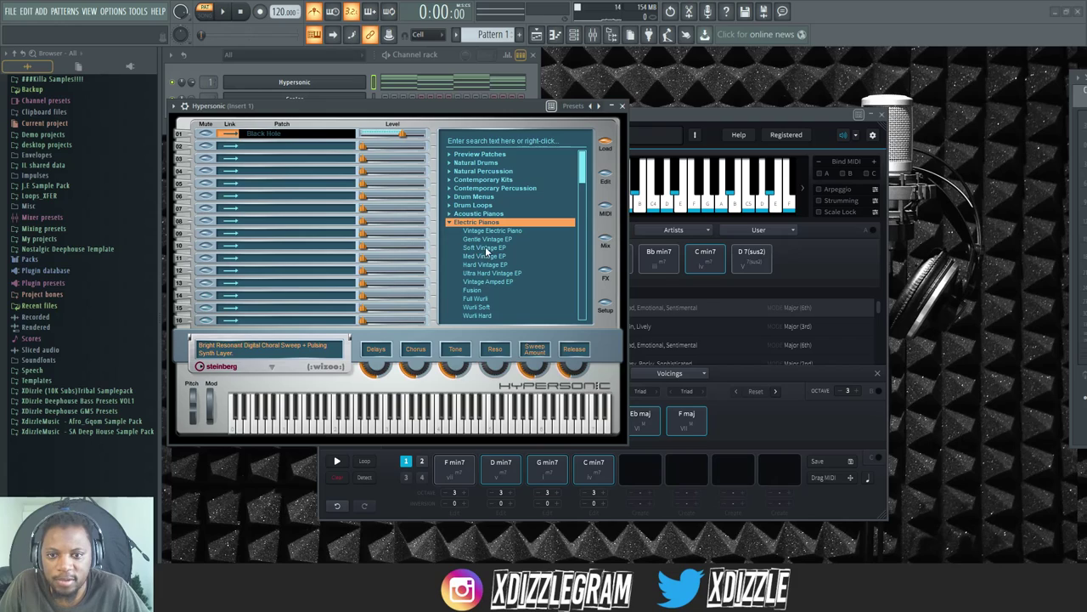
left_click(483, 247)
left_click(620, 107)
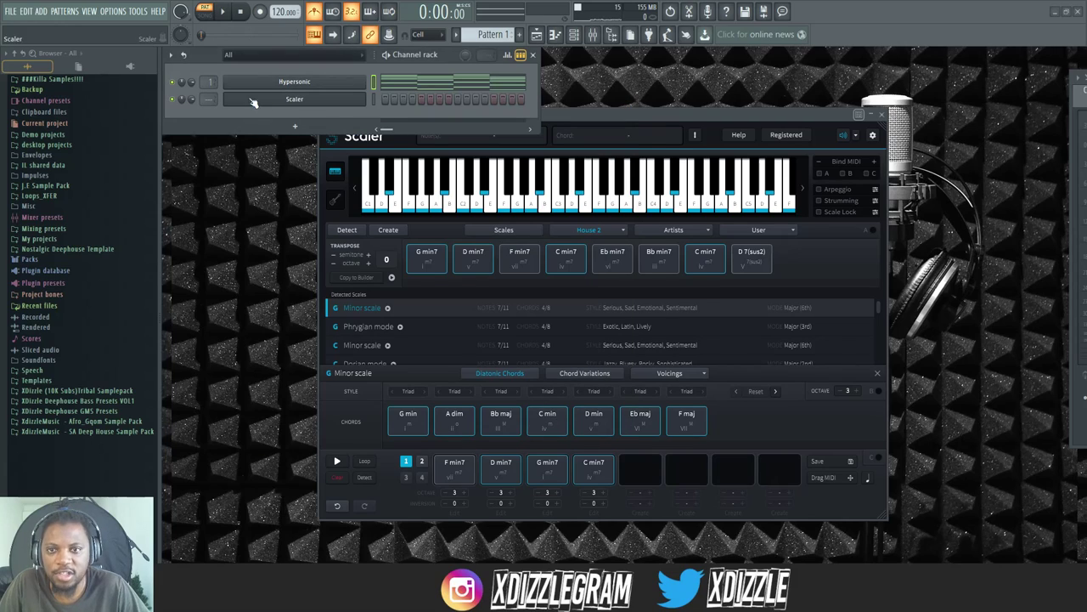
Step: Spread the chords in the Hypersonic piano roll so the second, third and fourth start at bars 2, 3 and 4
left_click(392, 84)
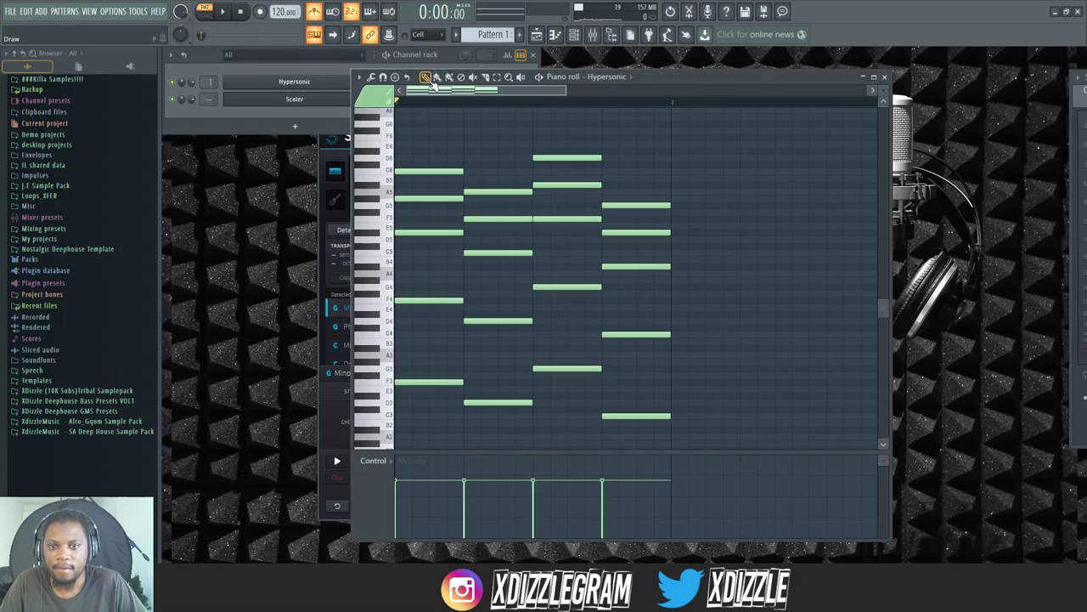
scroll(460, 111, "down", 1)
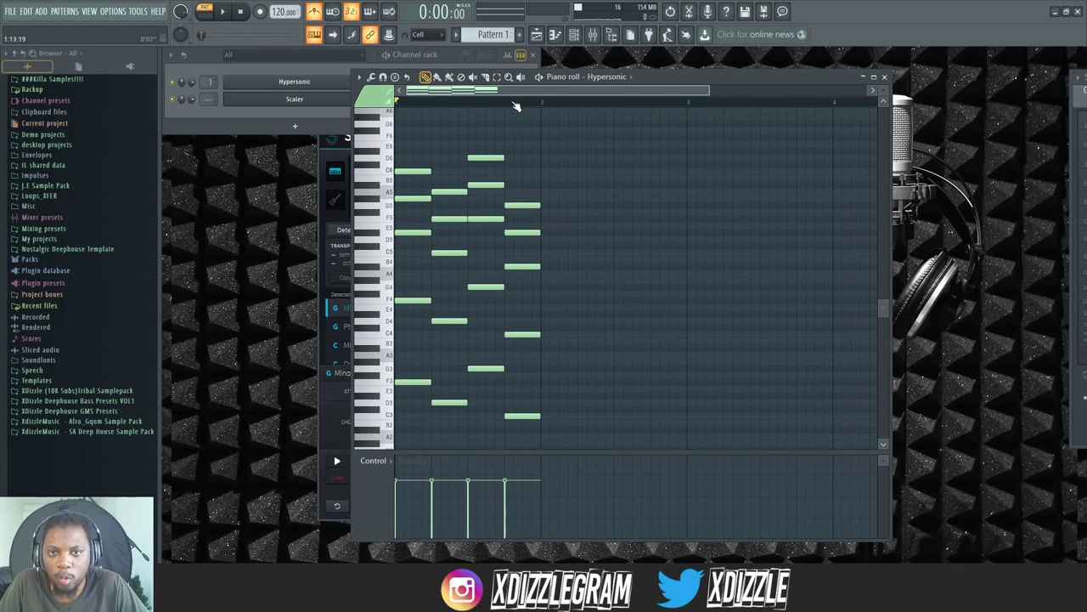
scroll(516, 106, "down", 2)
left_click_drag(573, 430, 521, 191)
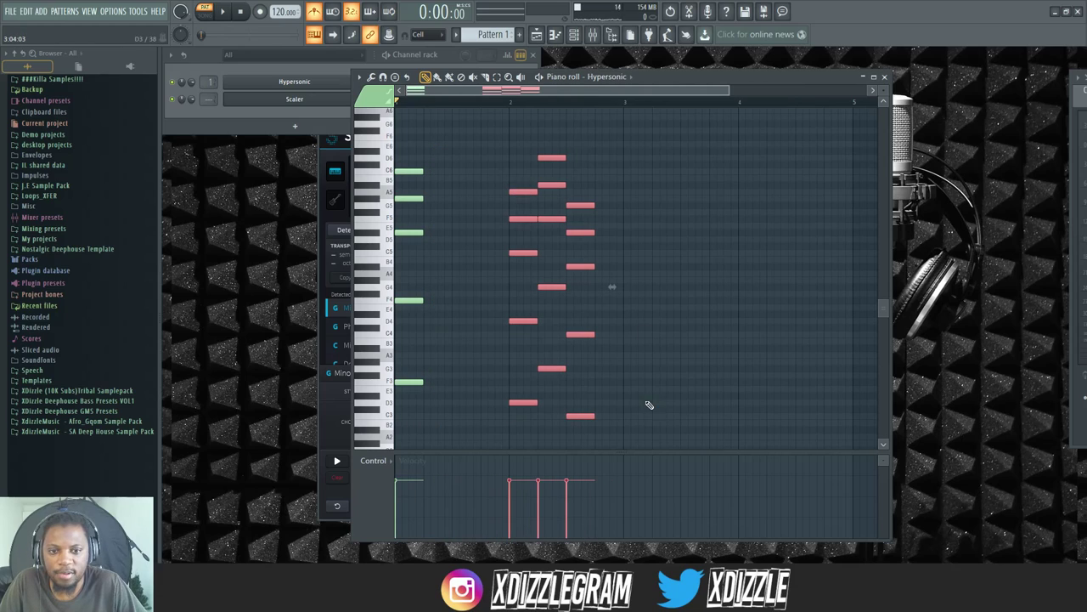
left_click_drag(644, 405, 554, 166)
left_click_drag(661, 443, 643, 174)
left_click_drag(721, 429, 758, 208)
Step: Lengthen all four chords so that each one fills a whole bar, with the last ending at bar 5
key("ctrl+a")
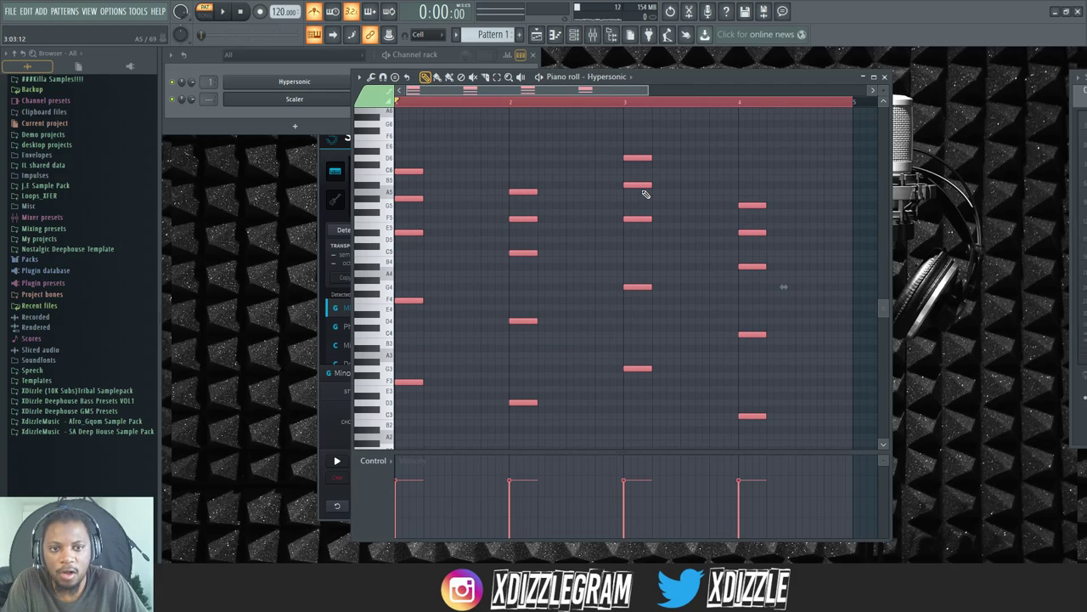
key("ctrl+l")
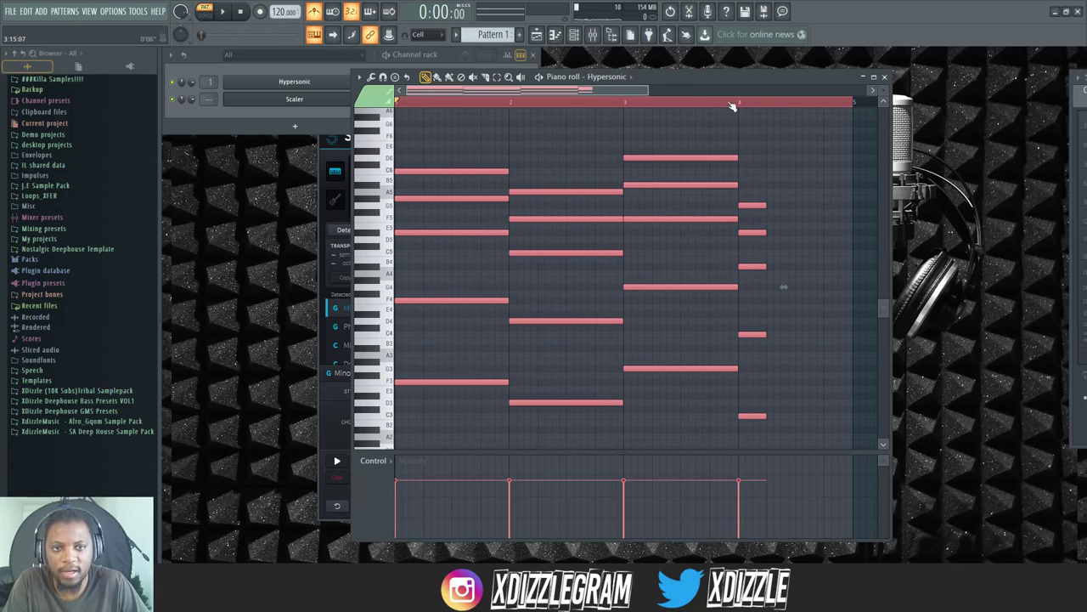
scroll(663, 105, "down", 2)
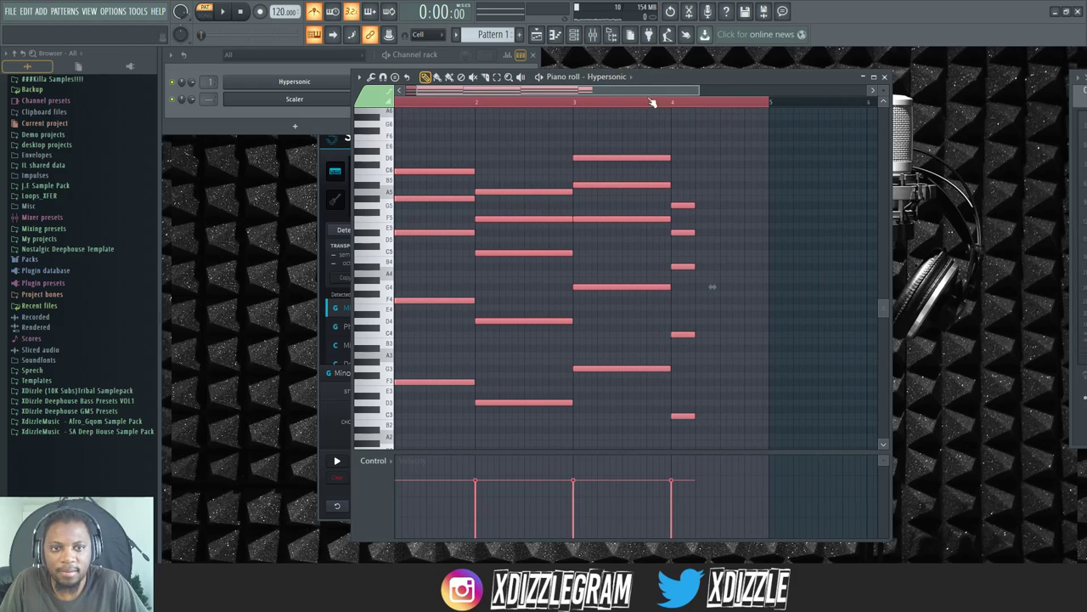
scroll(690, 93, "right", 1)
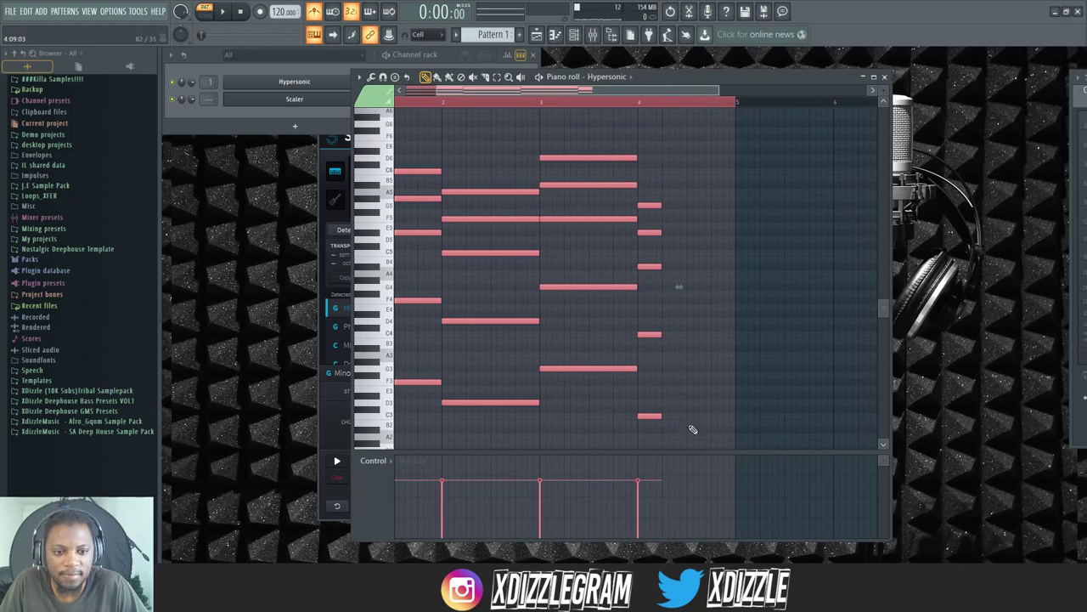
left_click_drag(717, 435, 726, 207)
Step: Play back the four-bar chord progression with the Hypersonic electric piano
left_click_drag(541, 92, 510, 92)
left_click(418, 123)
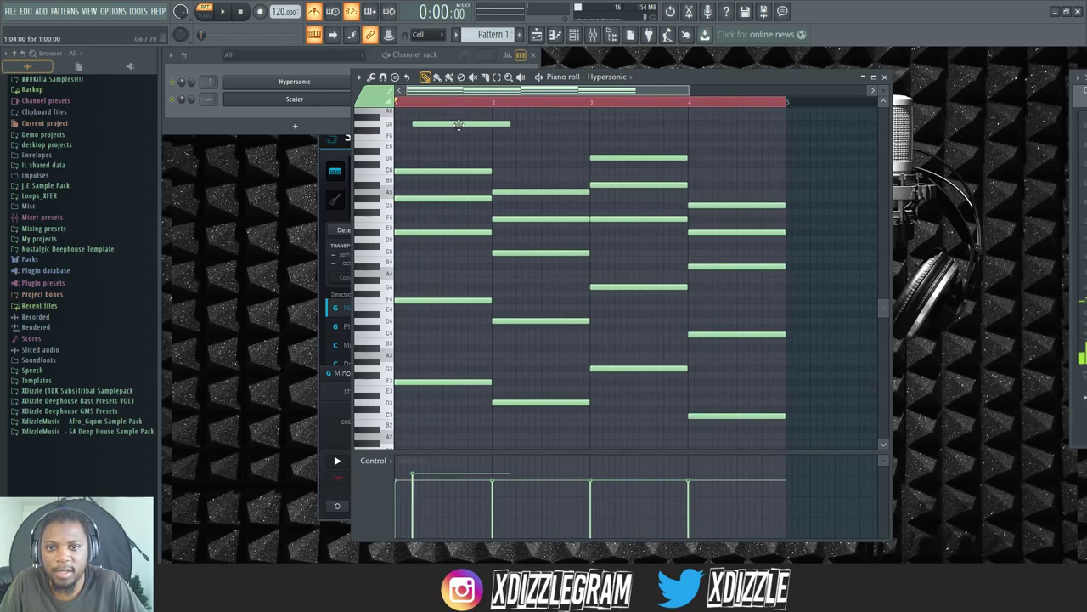
right_click(451, 123)
key("space")
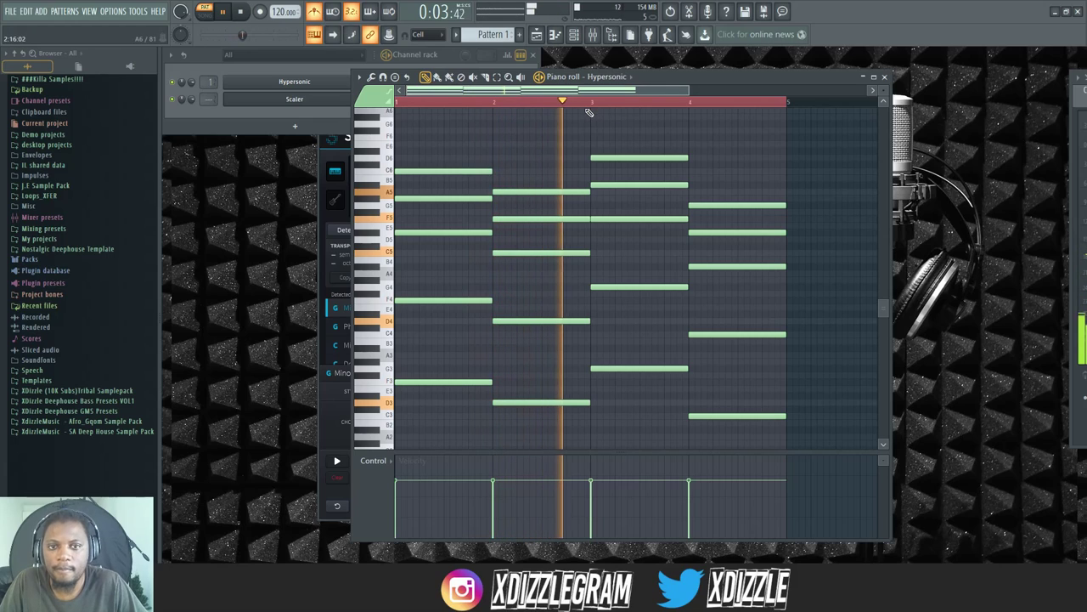
scroll(594, 105, "down", 2)
scroll(601, 130, "down", 2)
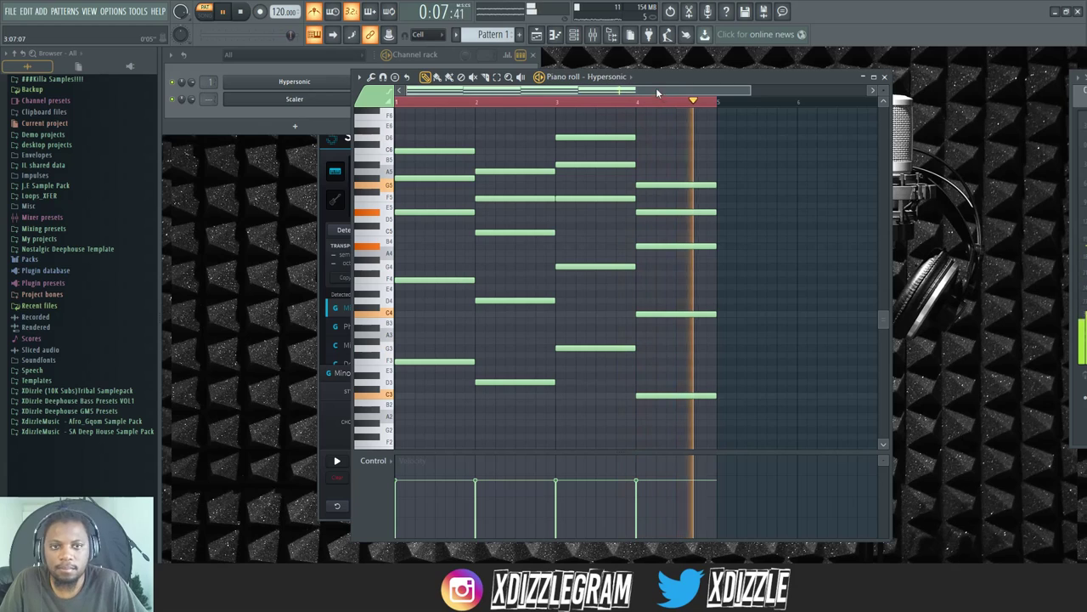
scroll(558, 93, "up", 1)
scroll(484, 105, "up", 1)
scroll(495, 95, "down", 1)
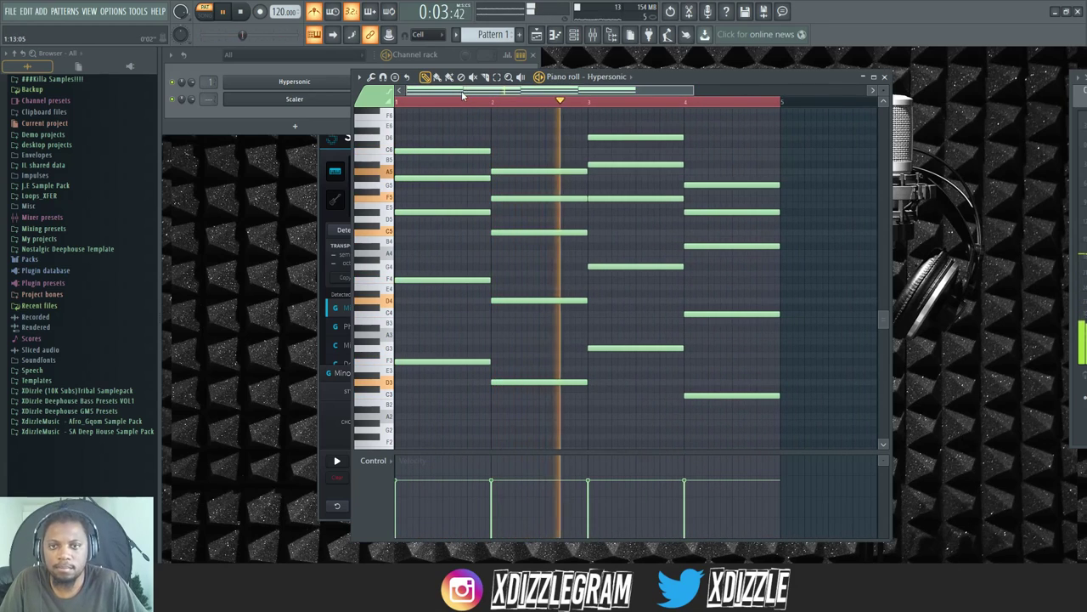
scroll(452, 106, "up", 2)
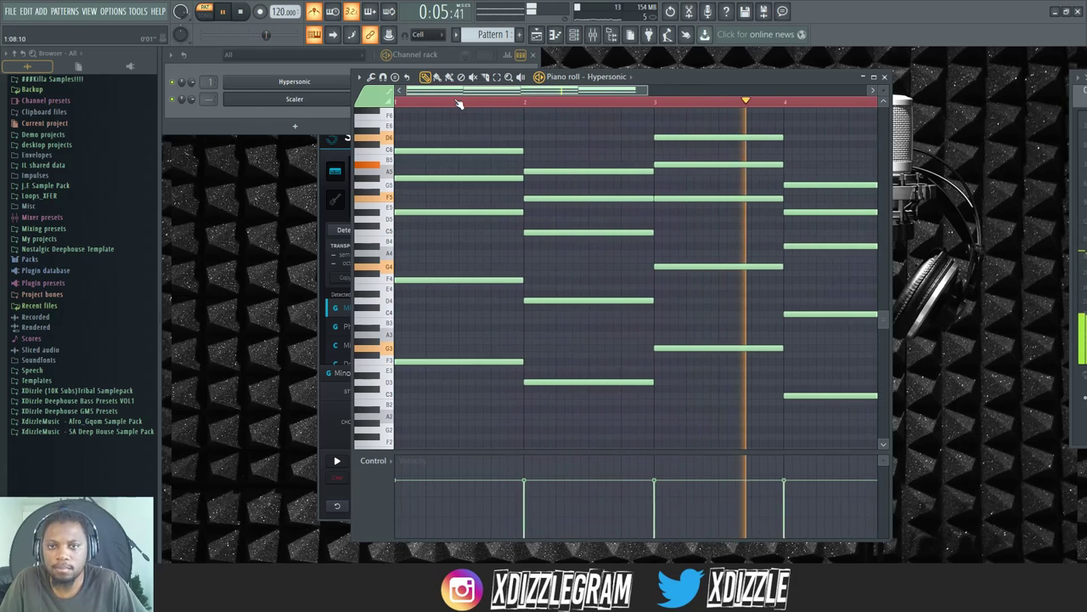
scroll(460, 102, "down", 2)
key("space")
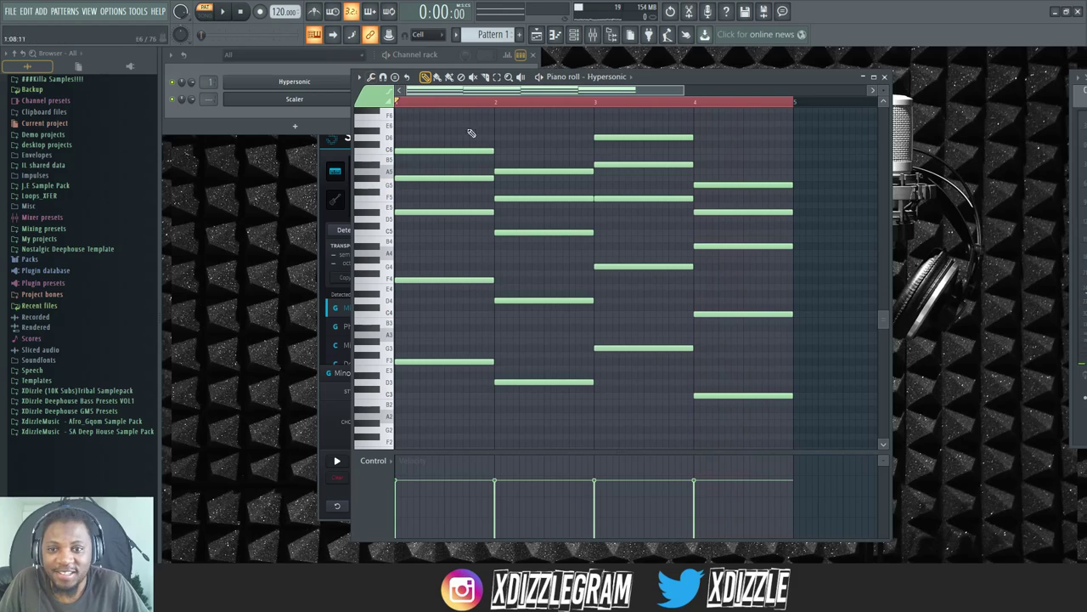
Step: Lower the velocity of all chord notes evenly and listen to the progression
left_click_drag(399, 508, 719, 507)
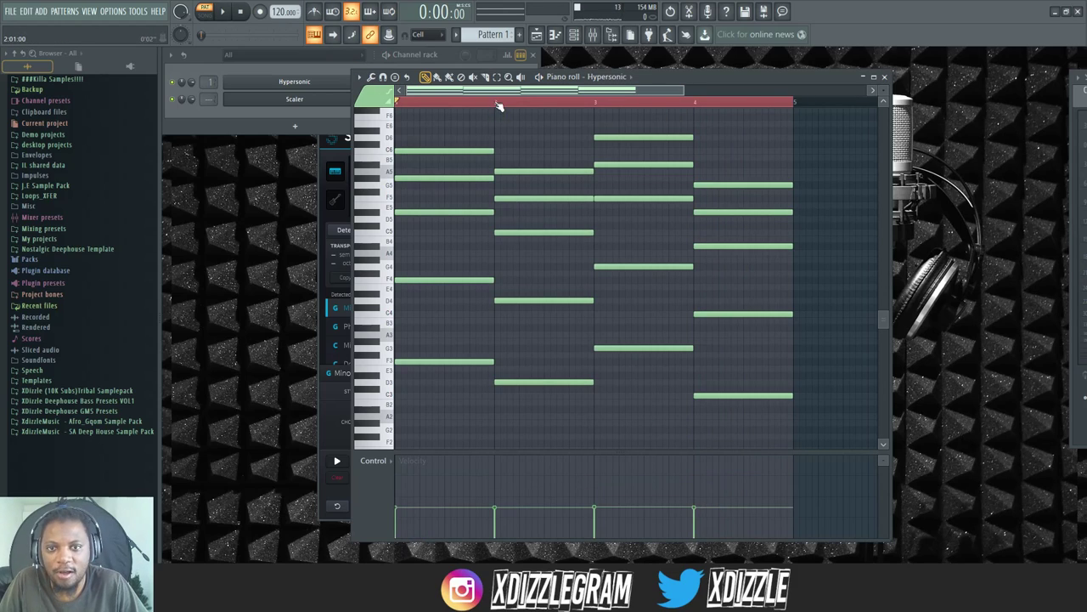
scroll(459, 100, "up", 2)
key("space")
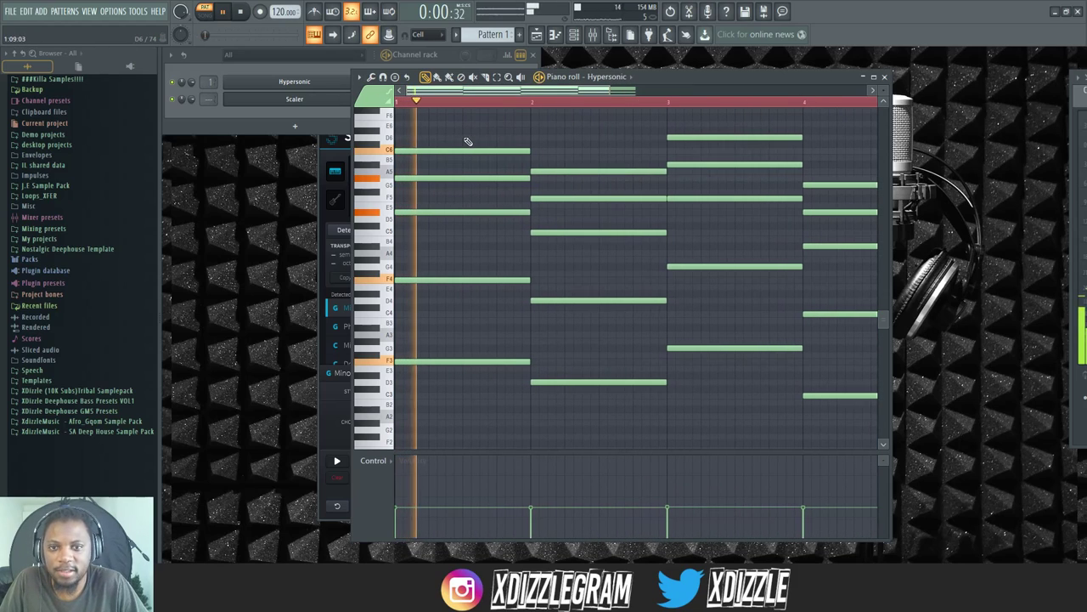
key("space")
Step: Shorten the first chord by two steps and move the second chord two steps earlier to meet it, checking by playback
left_click_drag(509, 128, 487, 372)
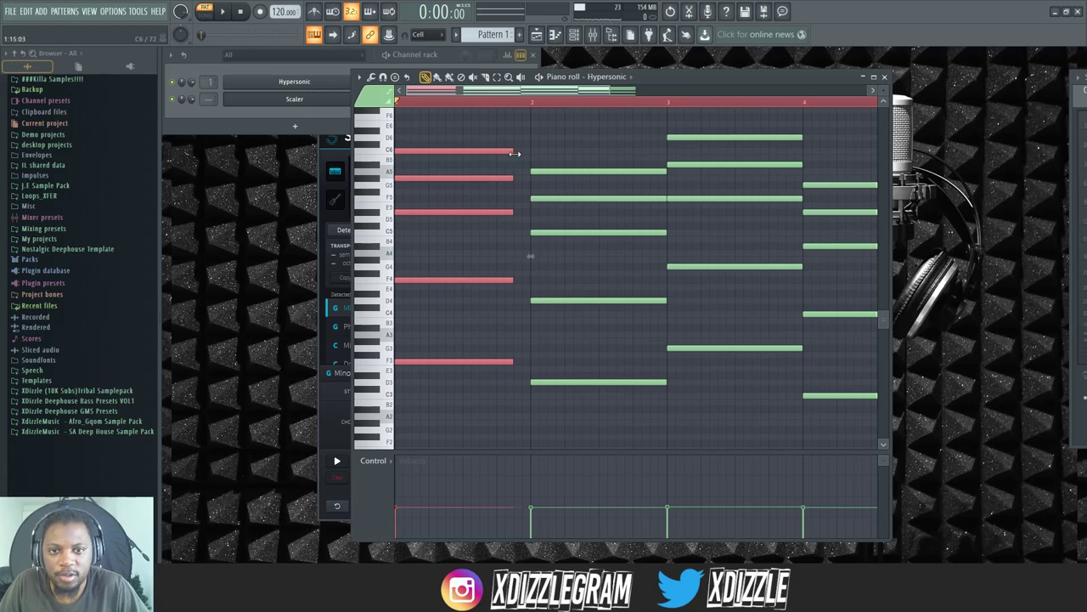
left_click_drag(587, 140, 549, 384)
key("space")
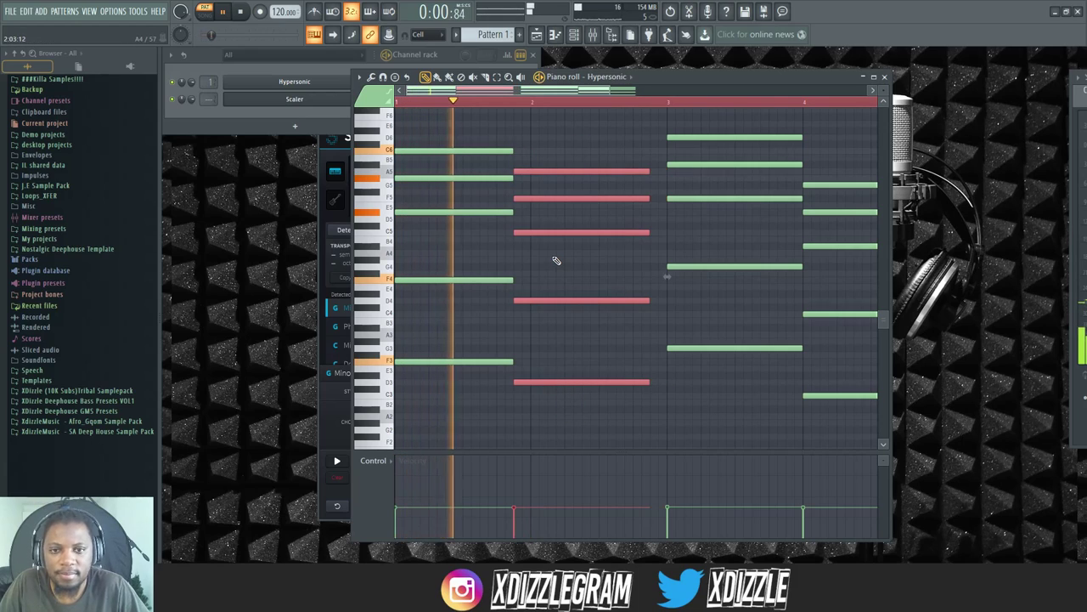
left_click(192, 99)
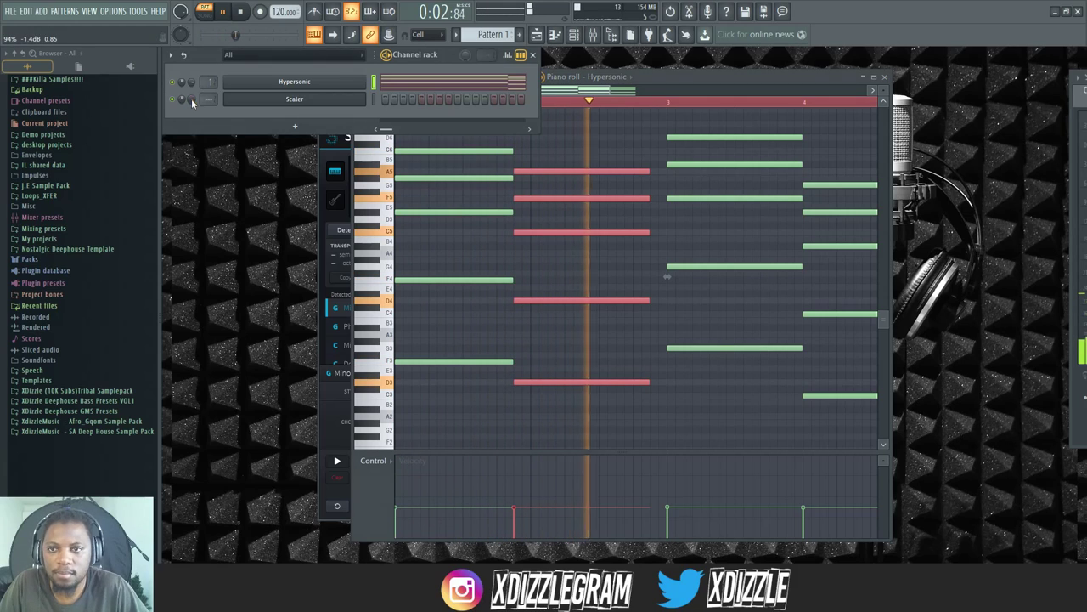
key("space")
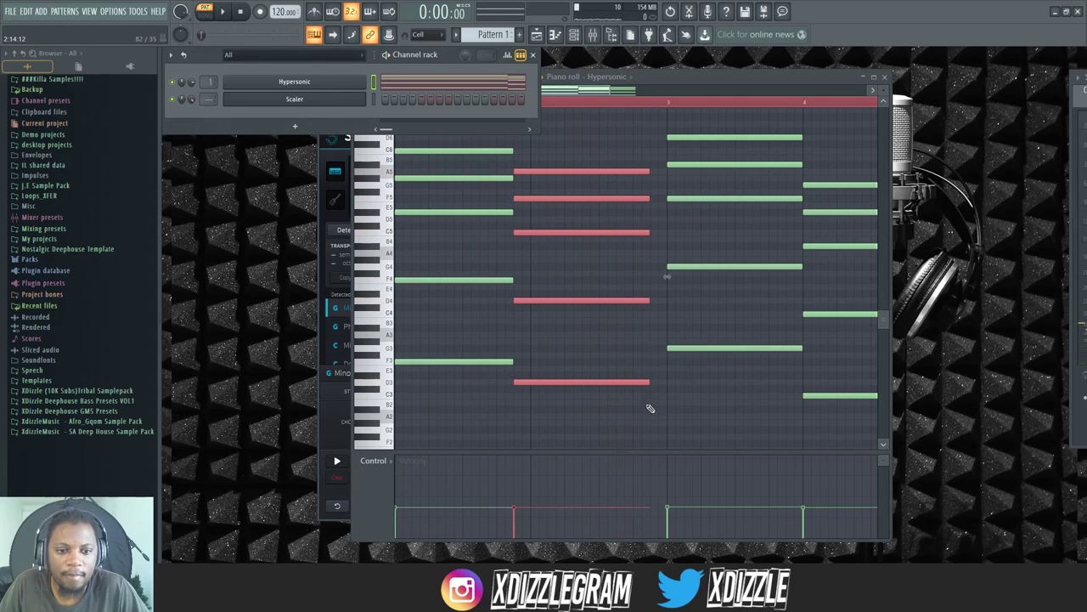
Step: Move the third chord two steps earlier so it starts where the second chord ends, and play the progression
left_click_drag(651, 417, 641, 150)
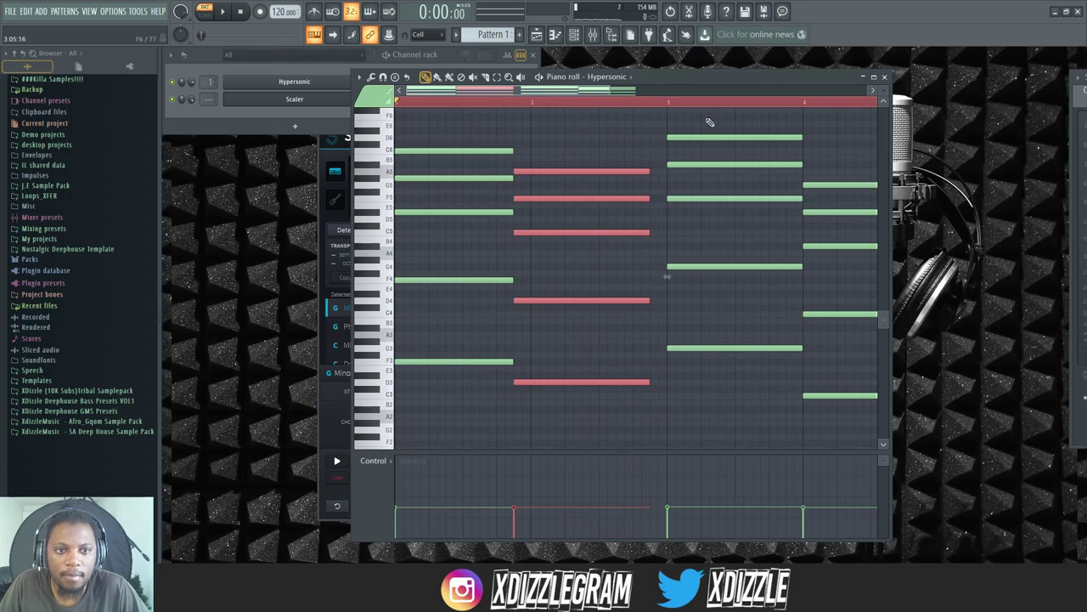
left_click_drag(731, 116, 712, 347)
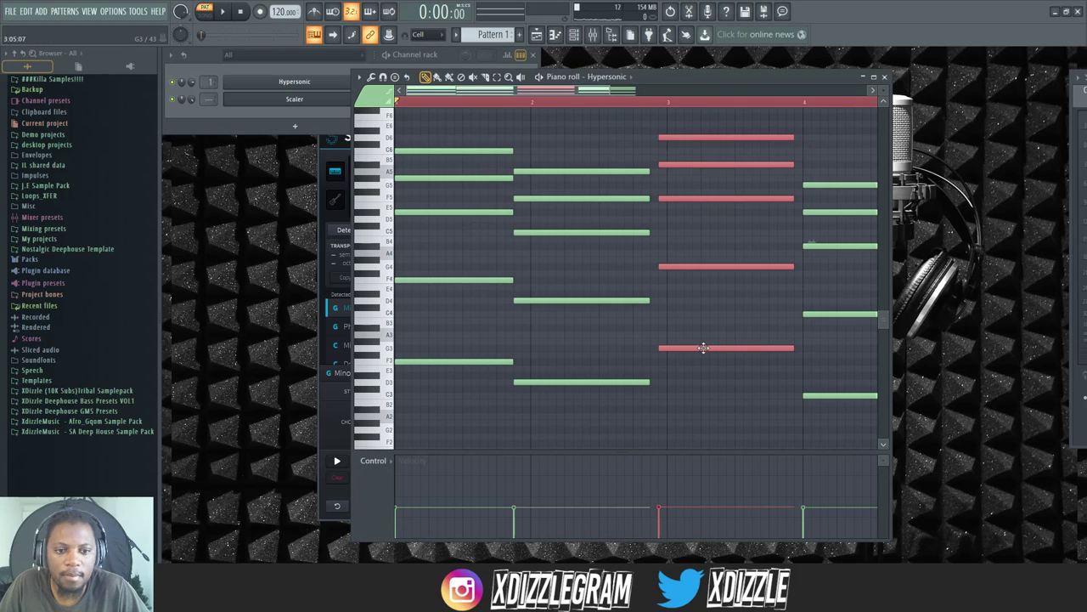
key("space")
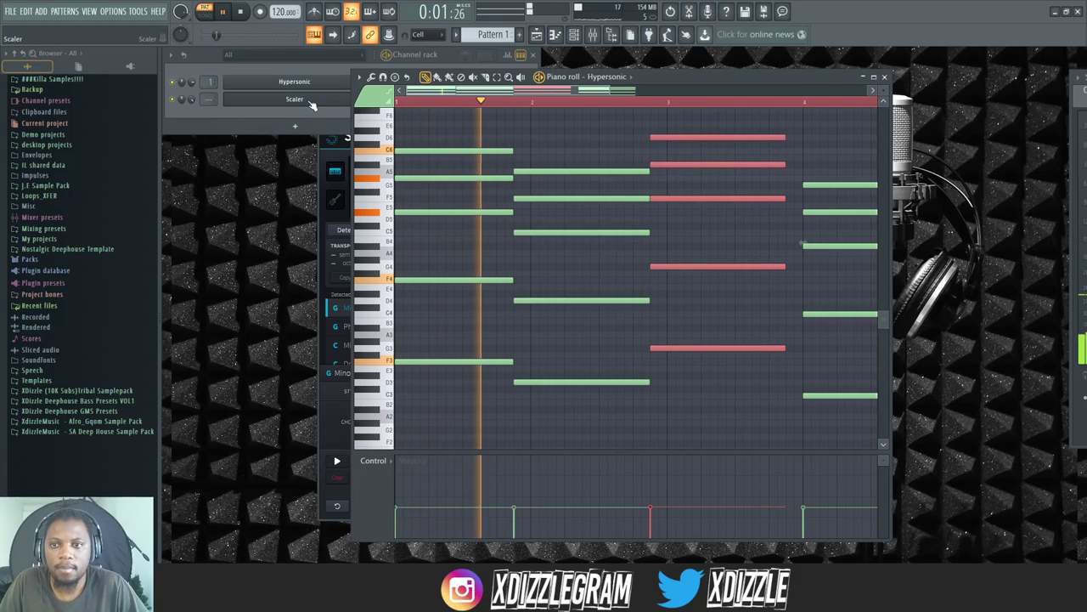
Step: Raise the velocity of all chord notes slightly to one even level
left_click(550, 410)
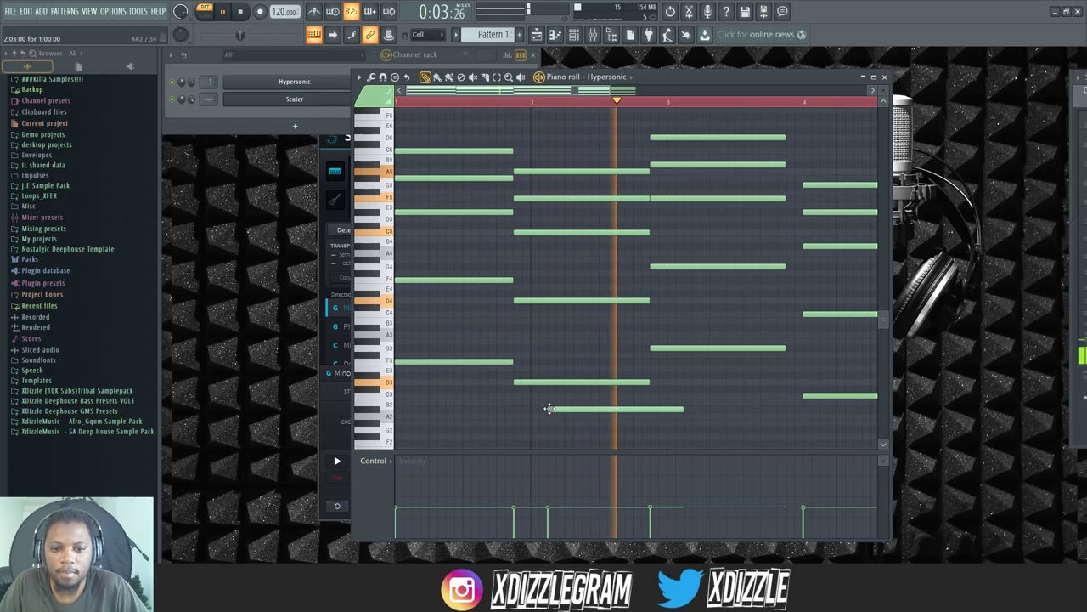
right_click(550, 410)
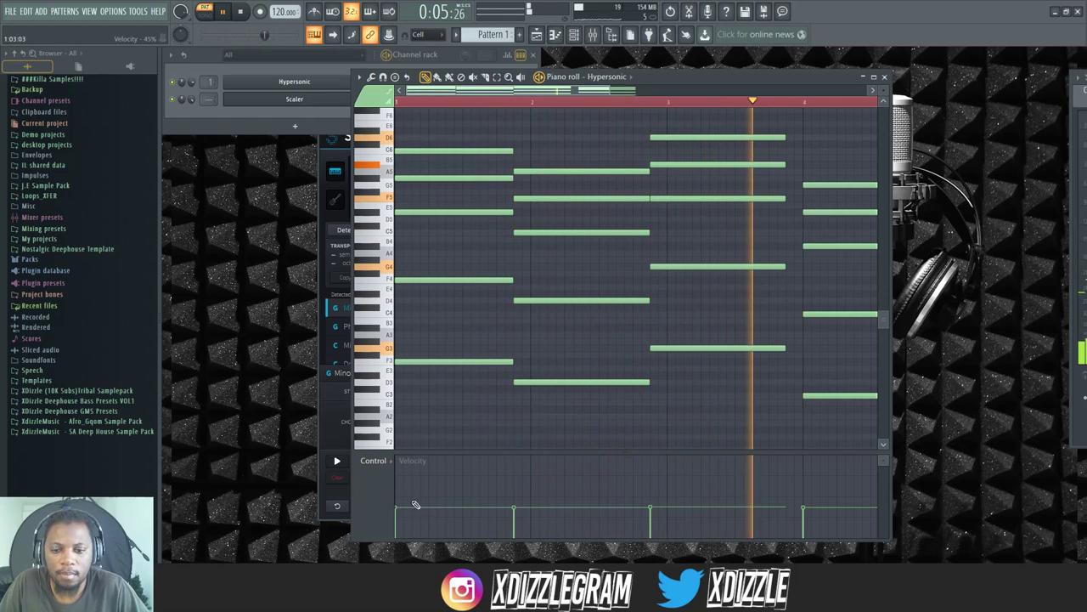
left_click_drag(396, 499, 823, 497)
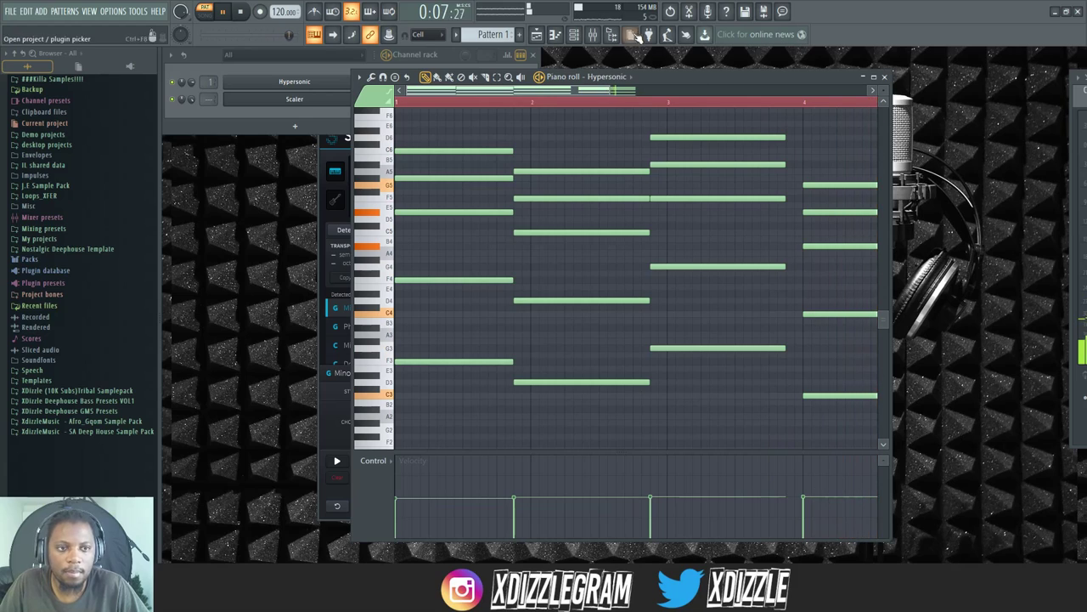
Step: Move the fourth chord two steps earlier, extend its notes to the start of bar 5, and listen to the result
scroll(621, 99, "down", 2)
key("space")
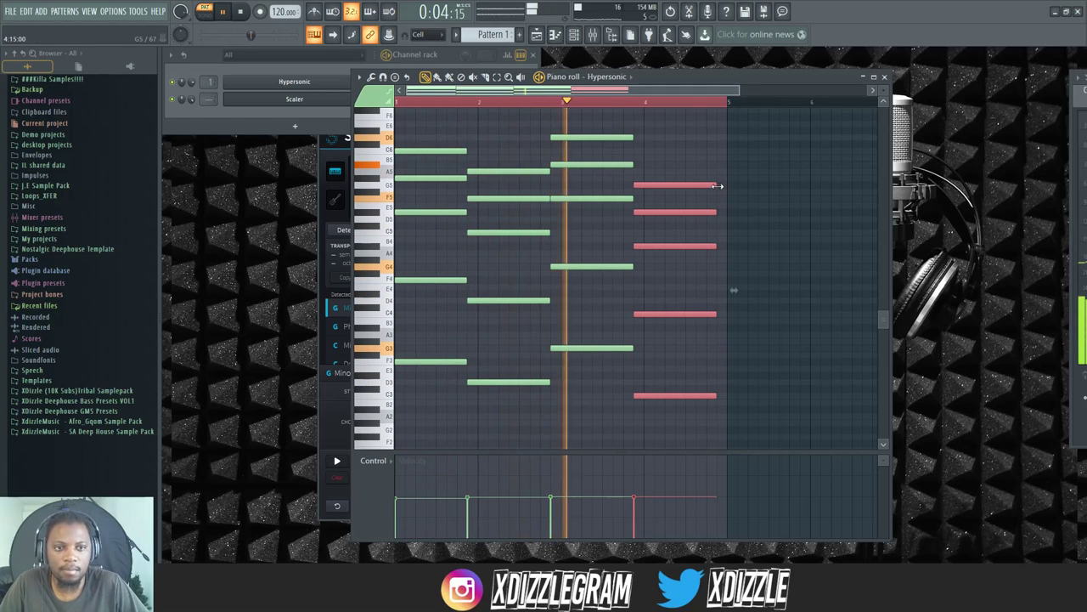
left_click_drag(721, 185, 728, 185)
left_click(442, 56)
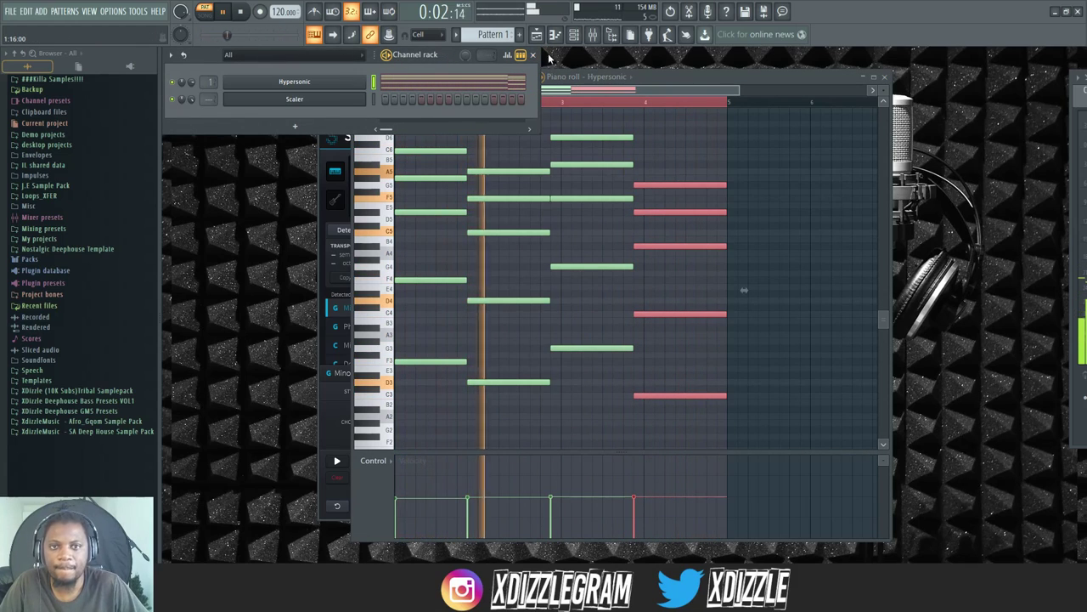
key("space")
Step: Show the playlist, create Pattern 2 and place it at bar 1 of Track 1
key("F5")
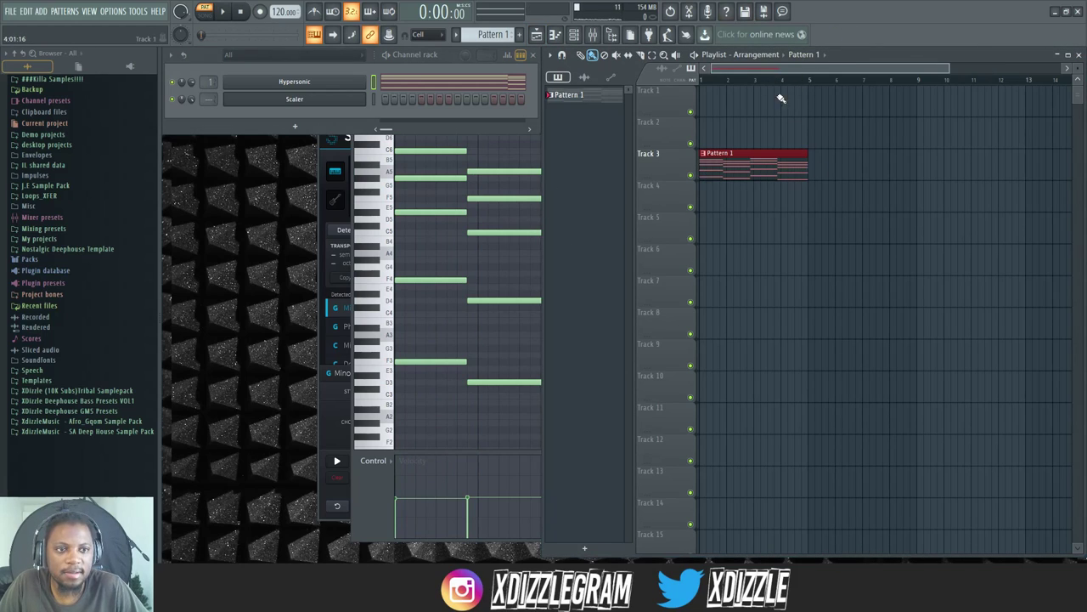
scroll(764, 85, "up", 2)
key("F4")
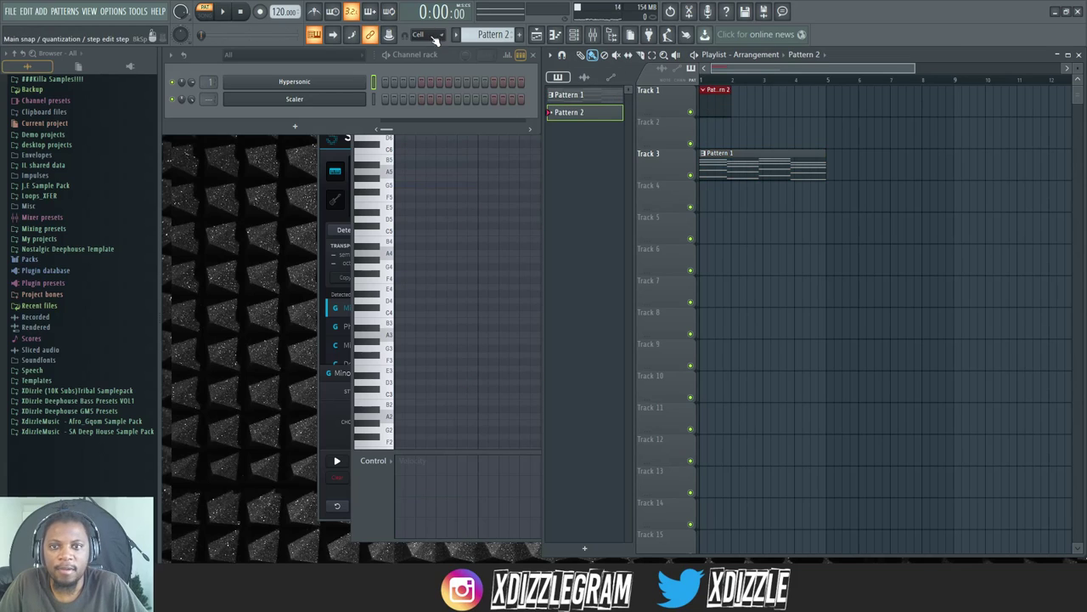
Step: Load Kick (1) from the XdizzleMusic SA Deep House Sample Pack as a new channel and fill it every 4 steps
left_click(102, 432)
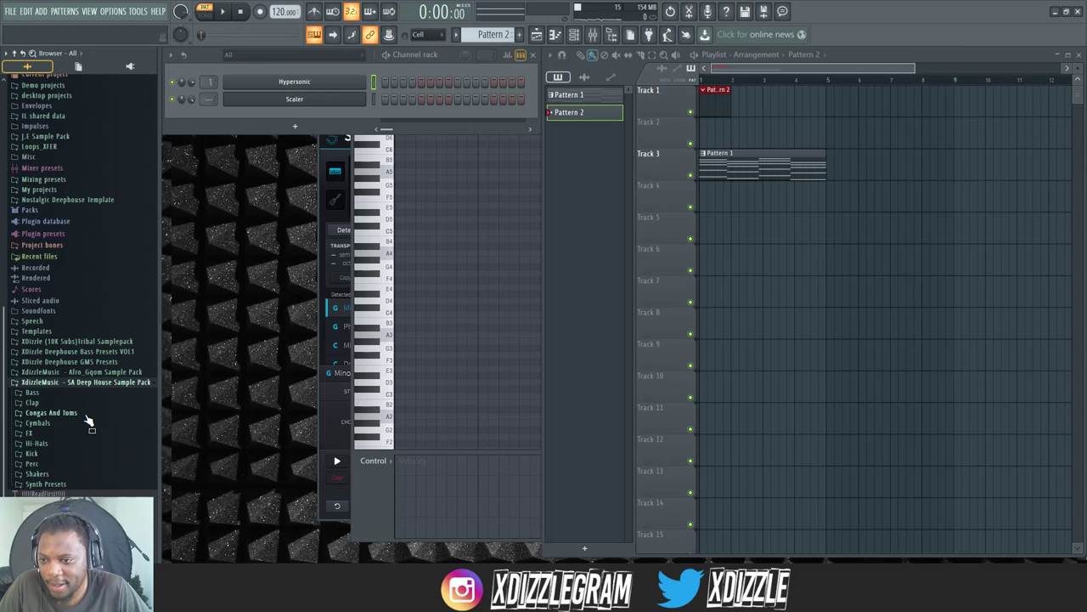
left_click(46, 452)
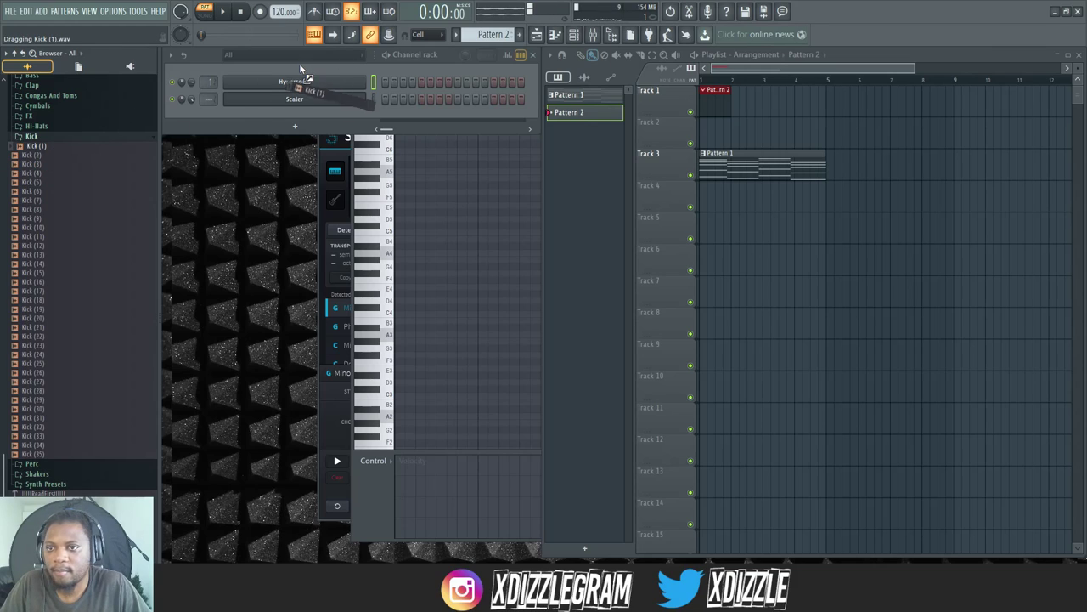
left_click_drag(299, 63, 302, 79)
right_click(366, 81)
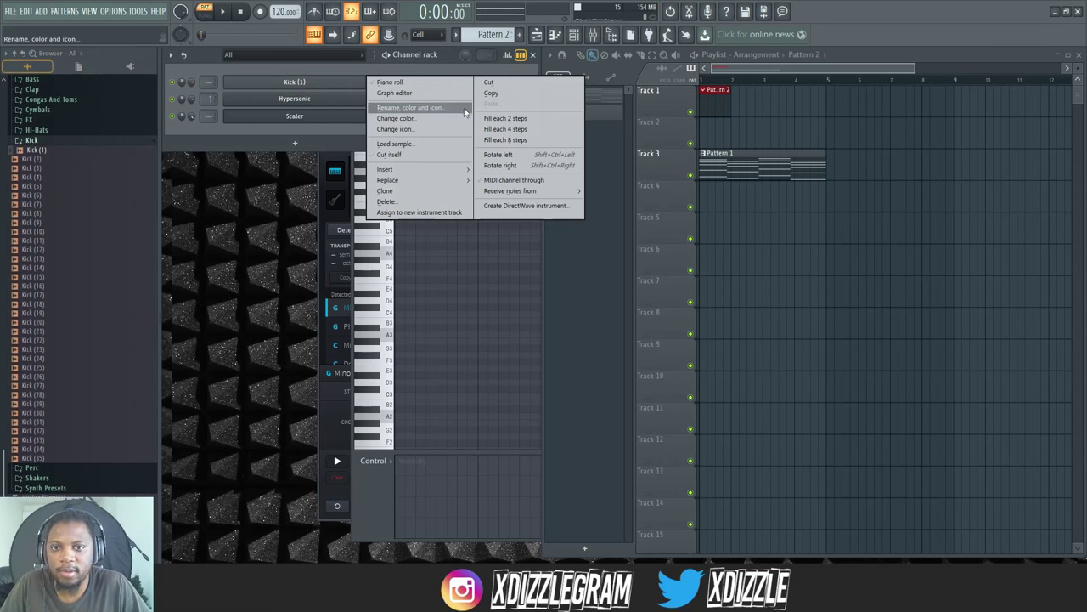
left_click(516, 130)
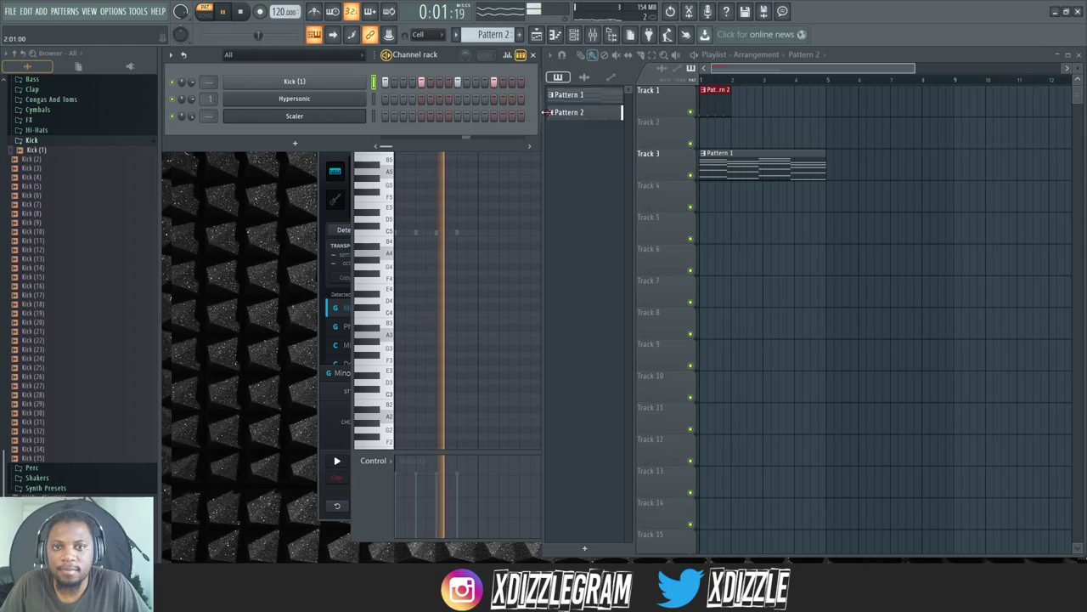
Step: Widen the step grid, fill the kick every 4 steps over two bars, and place another Pattern 2 clip at bar 3 of Track 1
left_click_drag(538, 111, 719, 111)
key("space")
right_click(365, 82)
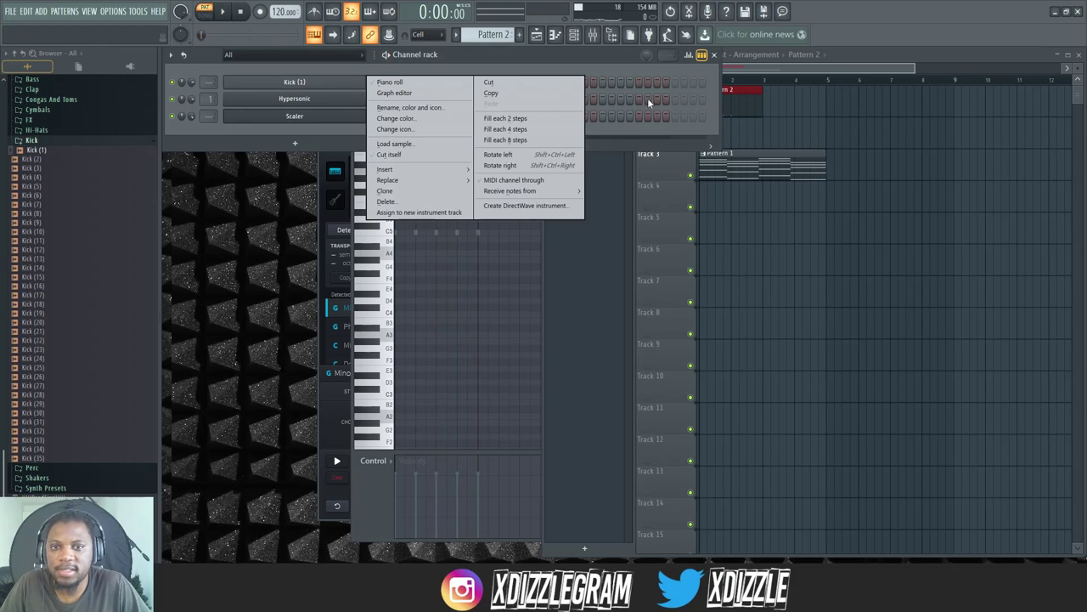
left_click(548, 130)
left_click(819, 71)
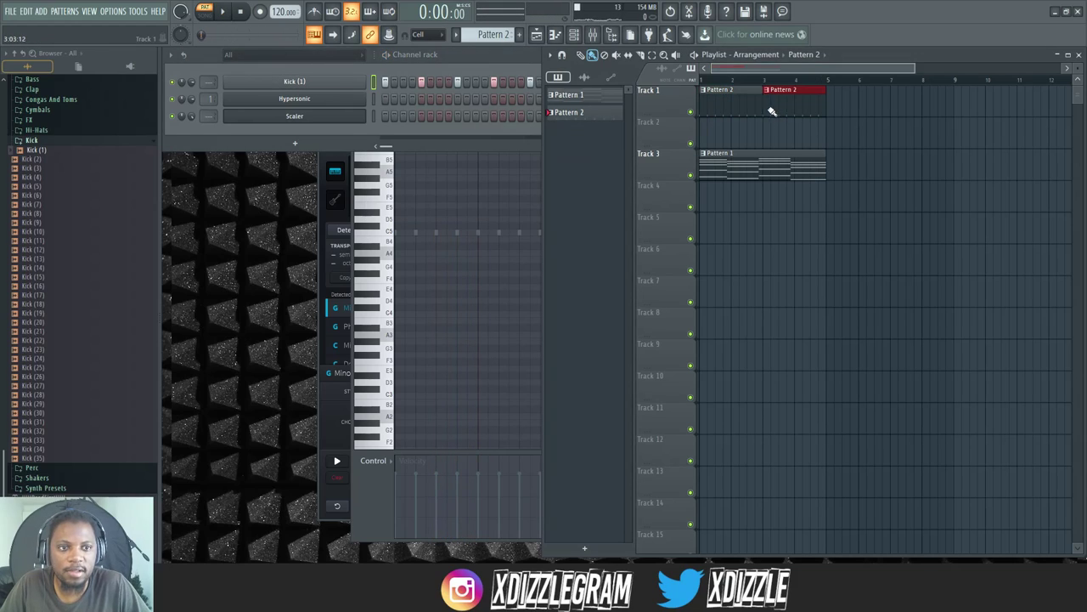
Step: Add extra kick hits on steps 16 and 18, and play the whole arrangement in song mode
left_click(493, 75)
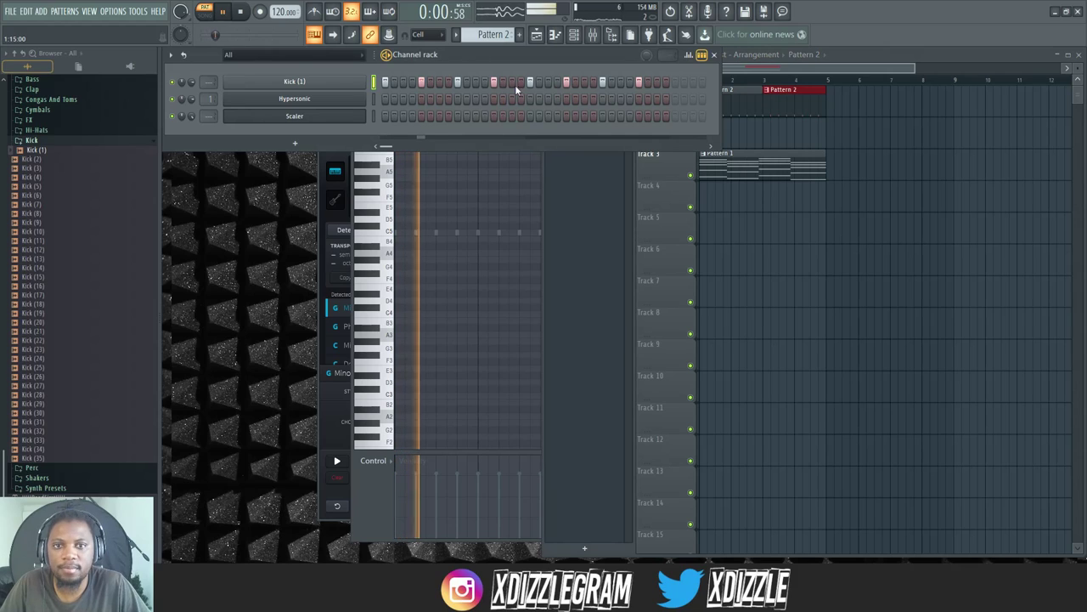
left_click(520, 84)
left_click(539, 83)
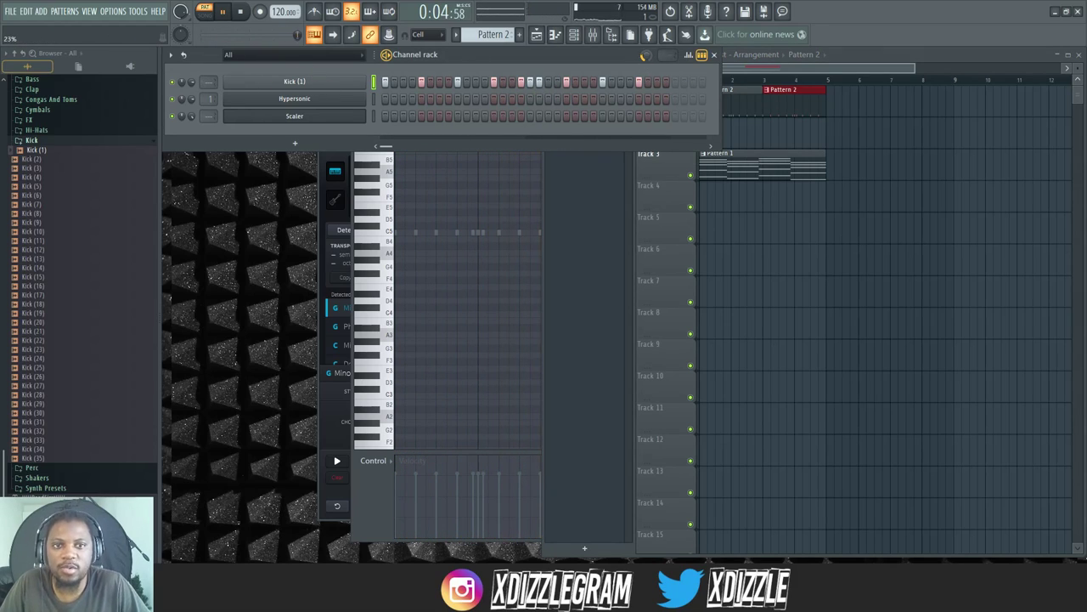
left_click(779, 64)
key("space")
left_click(496, 61)
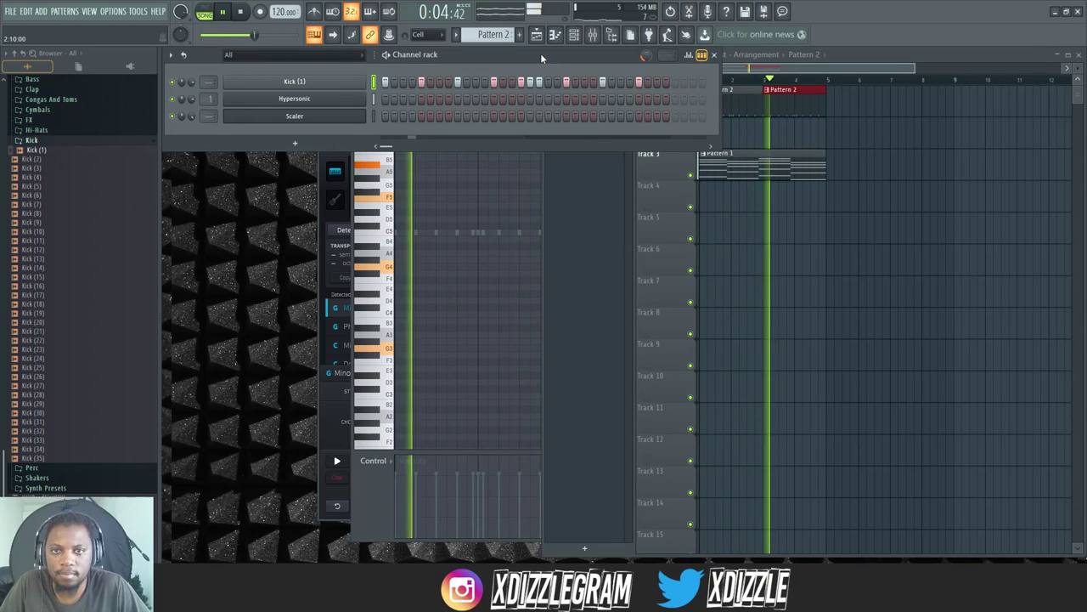
Step: Stop playback and load Clap (15) from the sample pack's Clap folder as a new channel
left_click(52, 142)
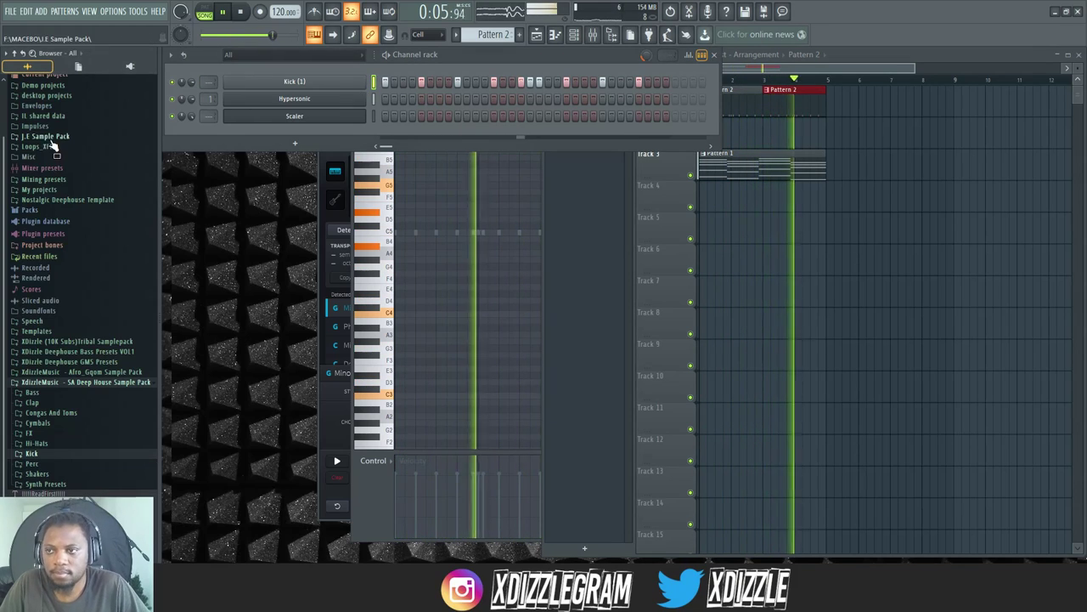
left_click(36, 402)
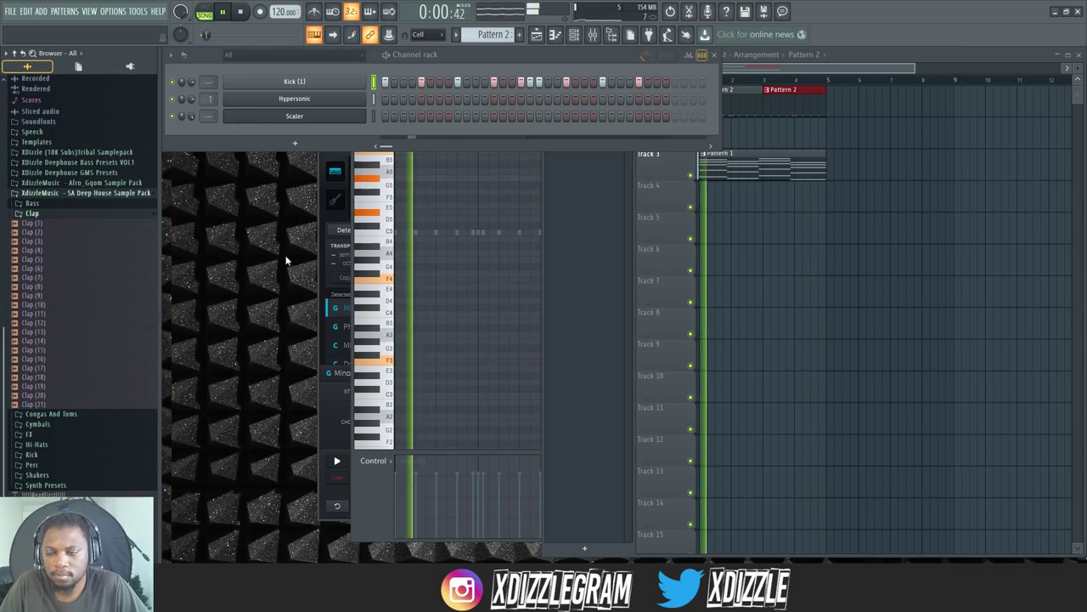
key("space")
left_click(51, 349)
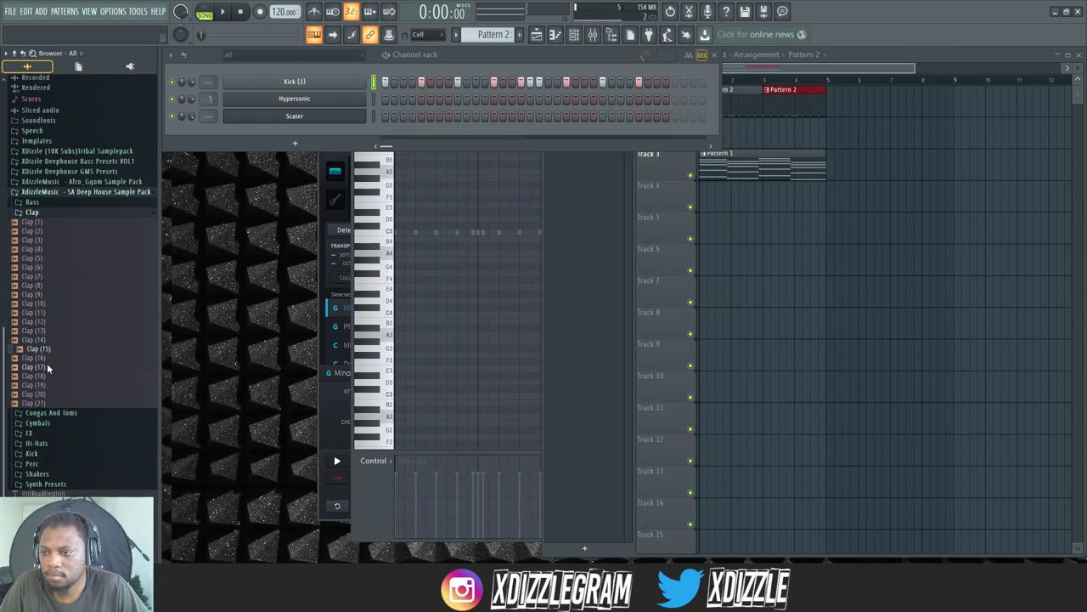
left_click_drag(330, 128, 330, 128)
Step: Place clap hits on steps 5, 13, 21 and 29, and adjust the clap channel's volume while the song plays
left_click(422, 134)
key("space")
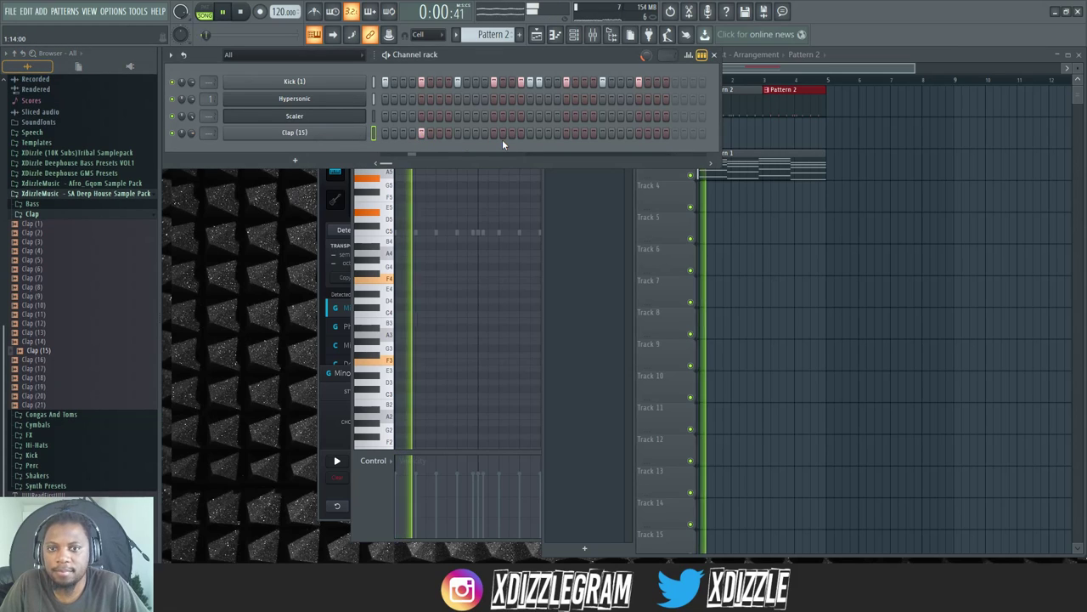
left_click(494, 134)
left_click(567, 134)
left_click(639, 134)
mouse_move(192, 134)
left_mouse_down()
mouse_move(192, 160)
mouse_move(193, 134)
left_mouse_up()
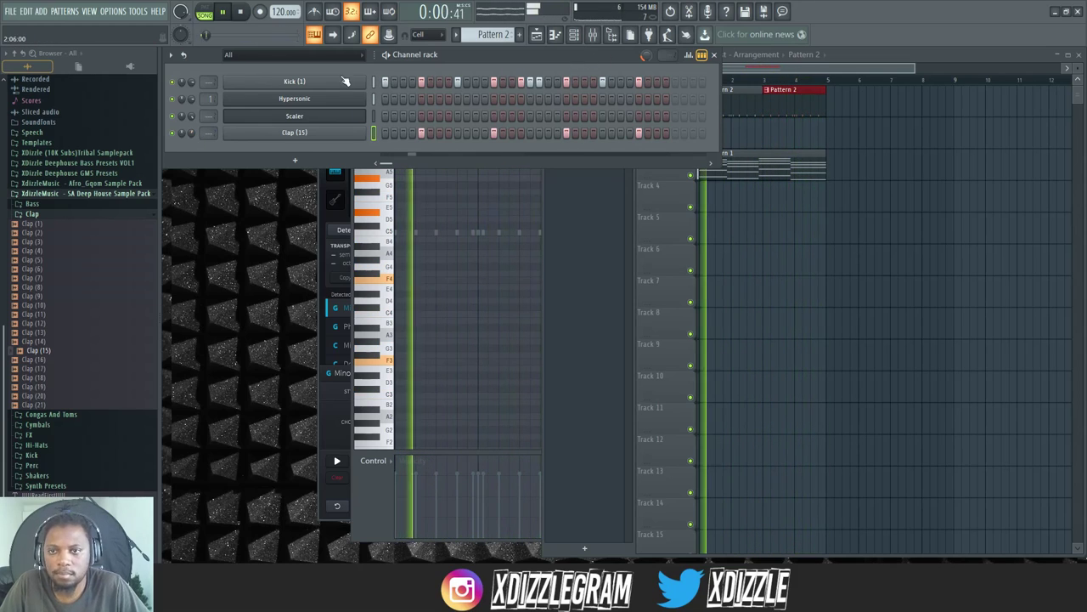
Step: Open Pattern 1's Hypersonic notes, move the first chord out to bar 5 and the third chord to the start of bar 1
left_click(746, 163)
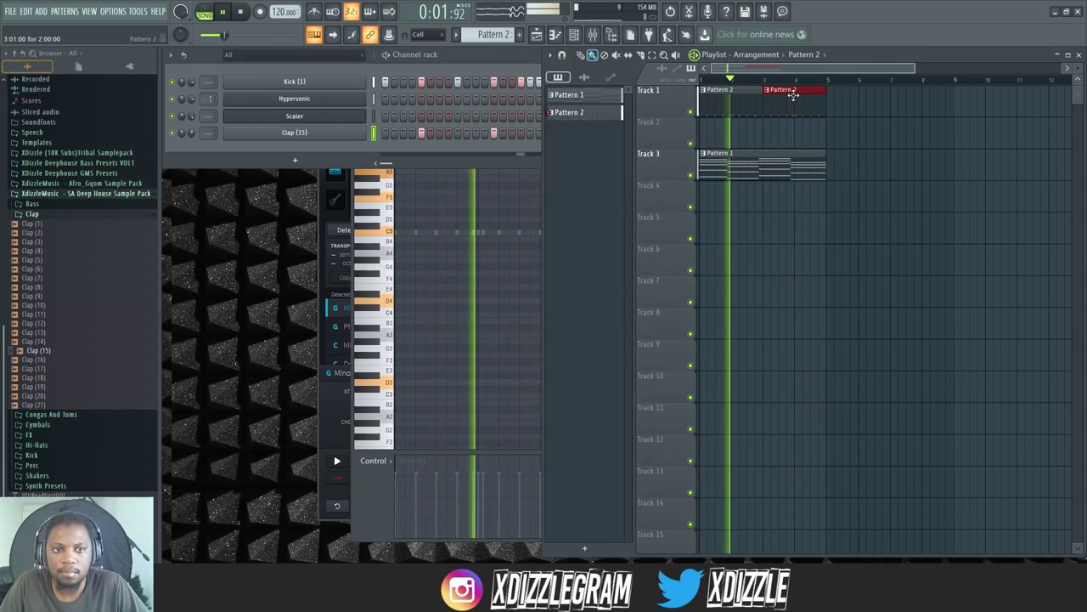
double_click(744, 163)
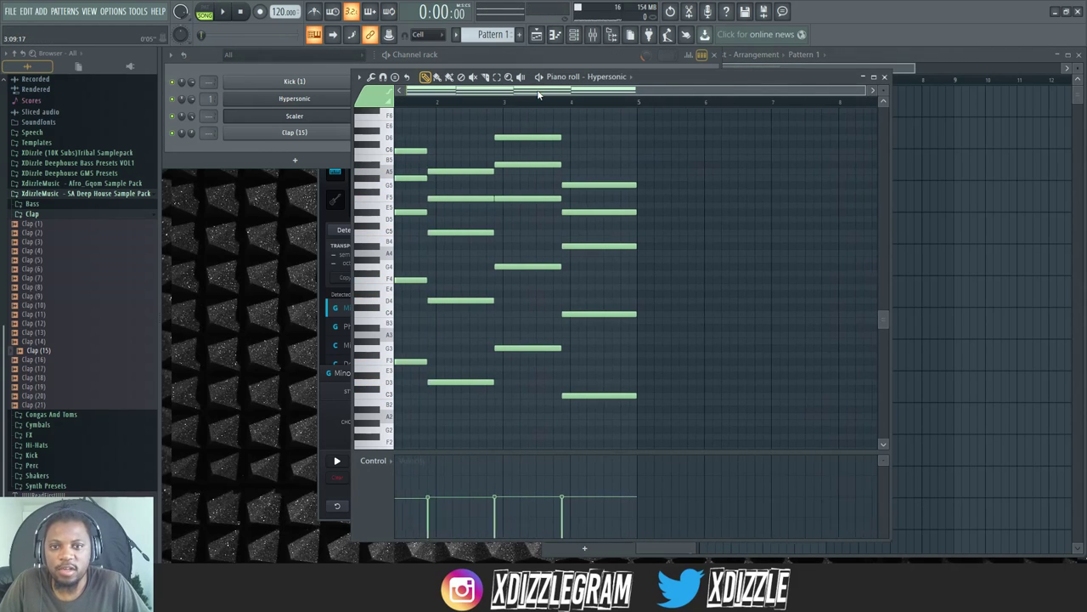
key("space")
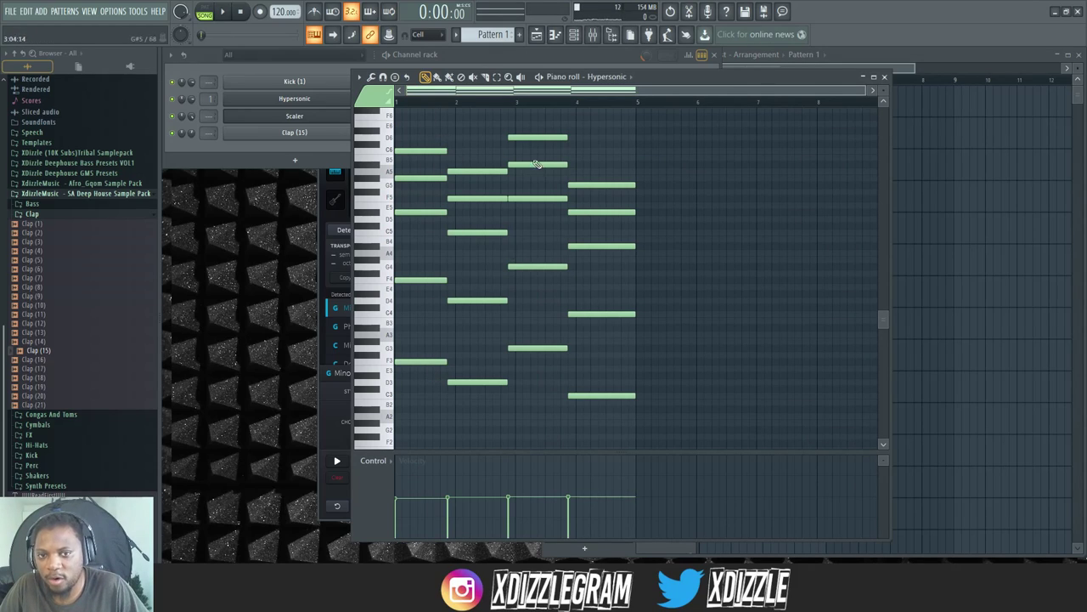
left_click_drag(426, 393, 411, 144, "ctrl")
scroll(410, 168, "up", 3)
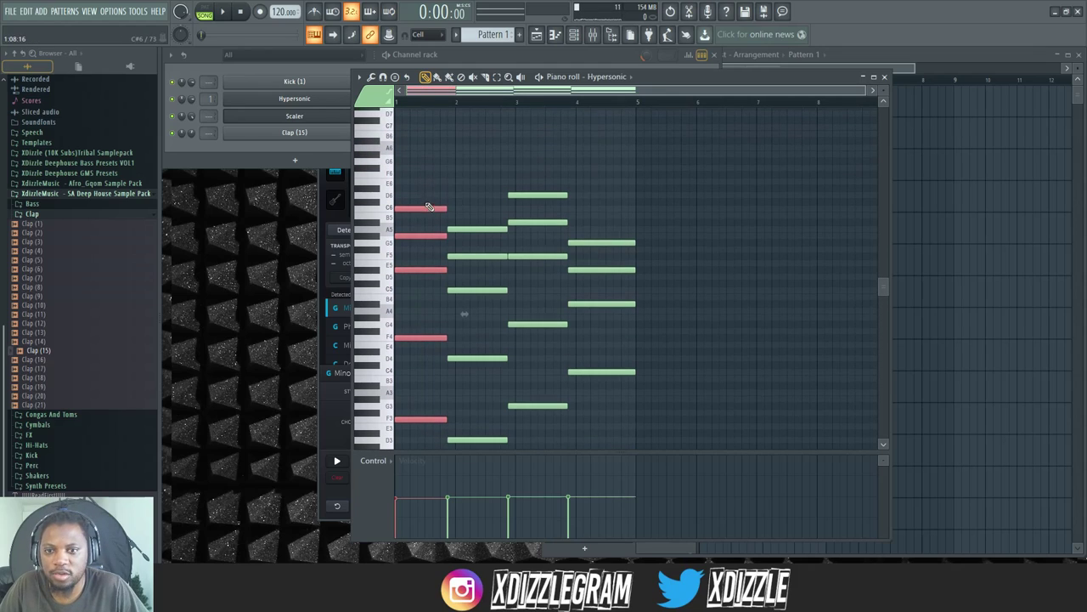
scroll(456, 147, "down", 1)
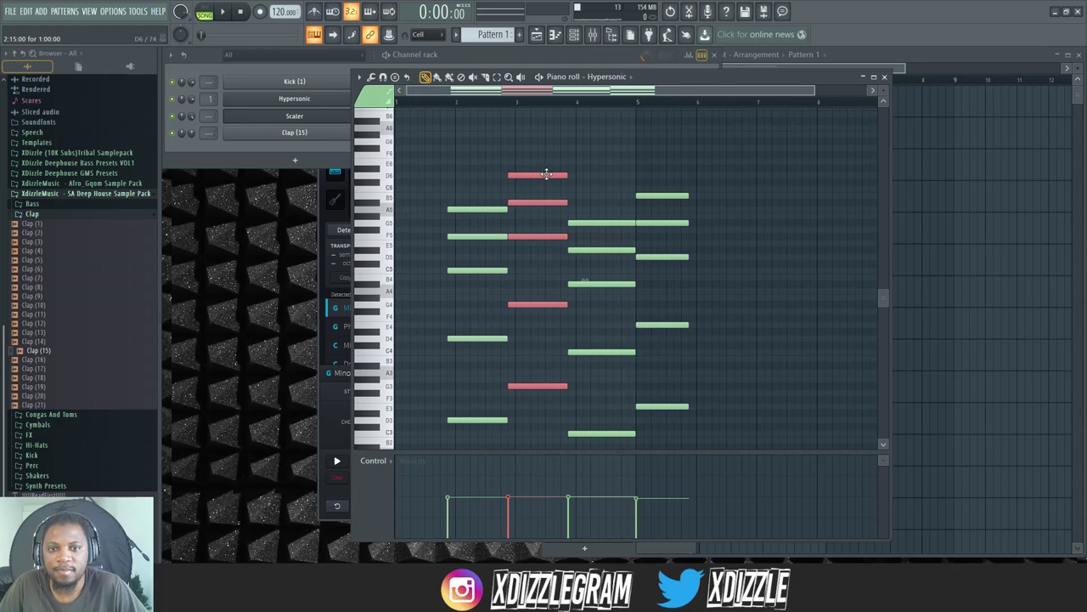
left_click_drag(547, 174, 426, 175)
key("space")
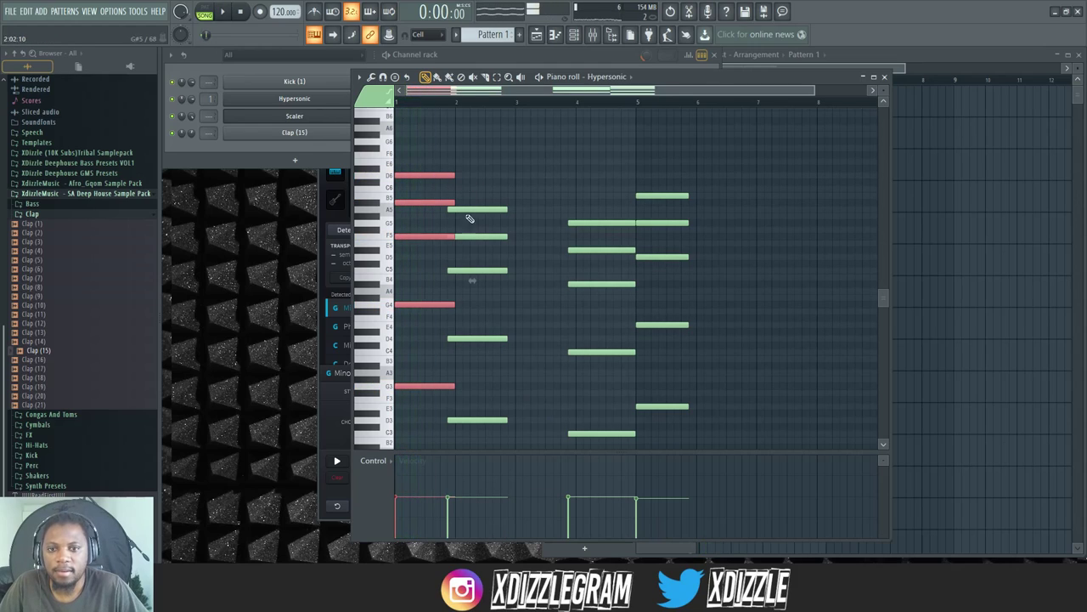
Step: Move the chord at bar 5 into the empty third slot, and resize the first and third chords to end where their following chords start
left_click_drag(721, 422, 658, 178)
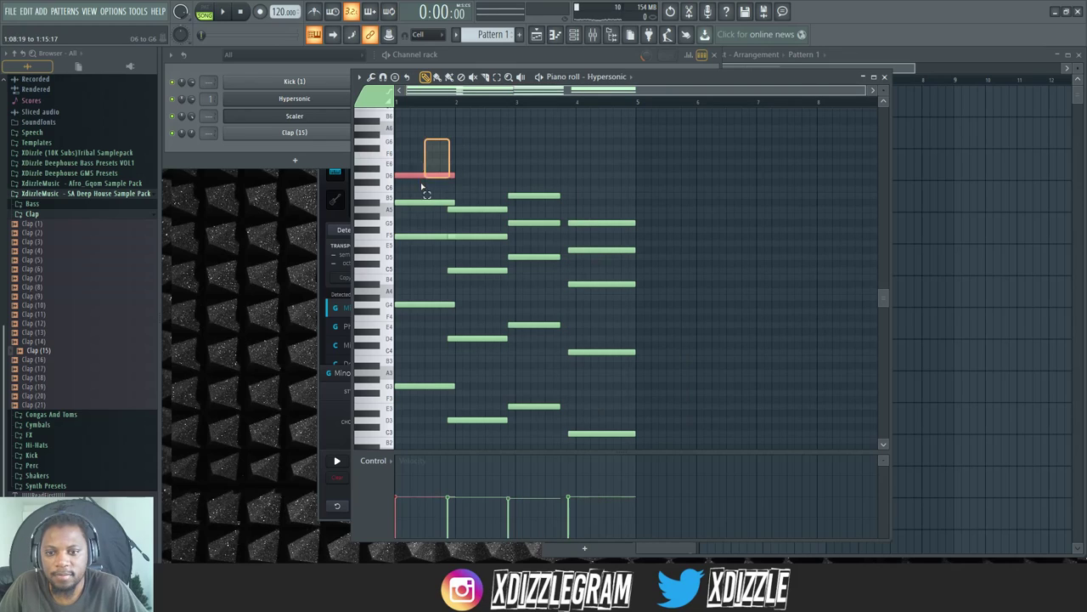
left_click_drag(417, 199, 394, 158)
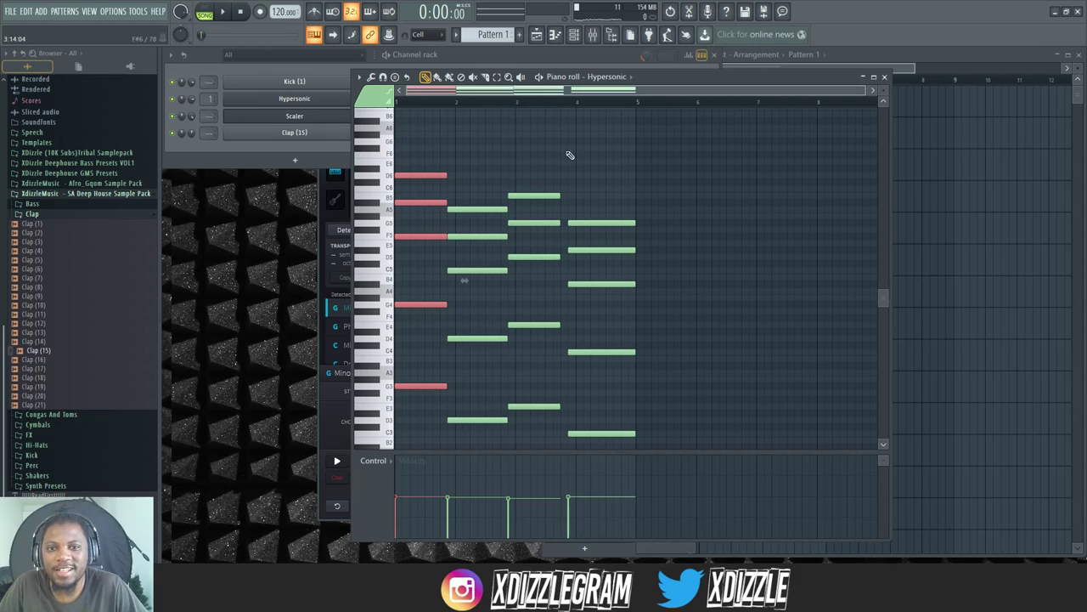
left_click_drag(675, 446, 575, 210)
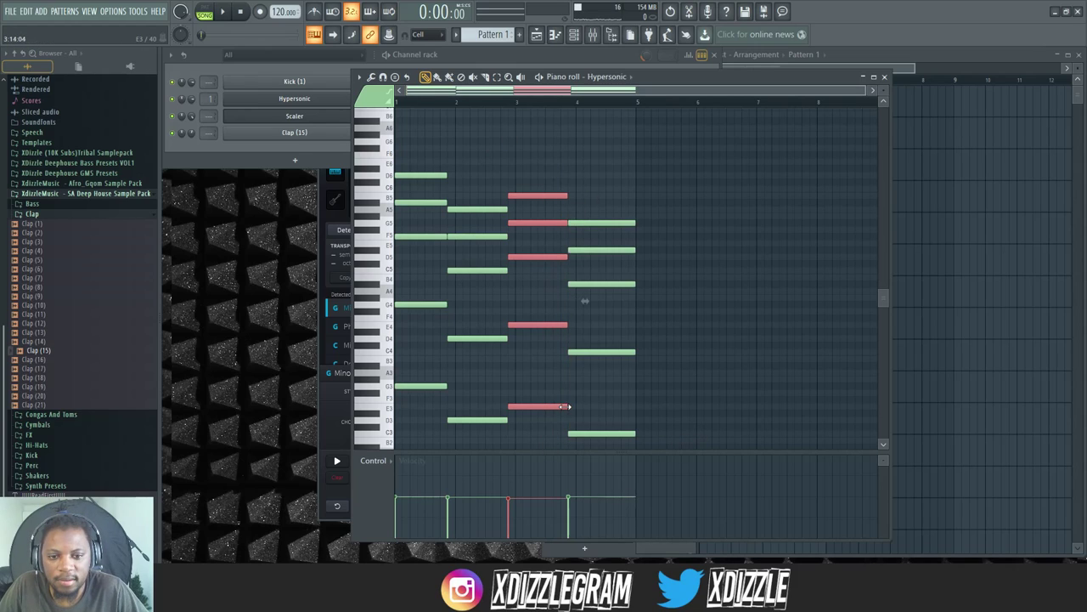
left_click(565, 168)
right_click(585, 168)
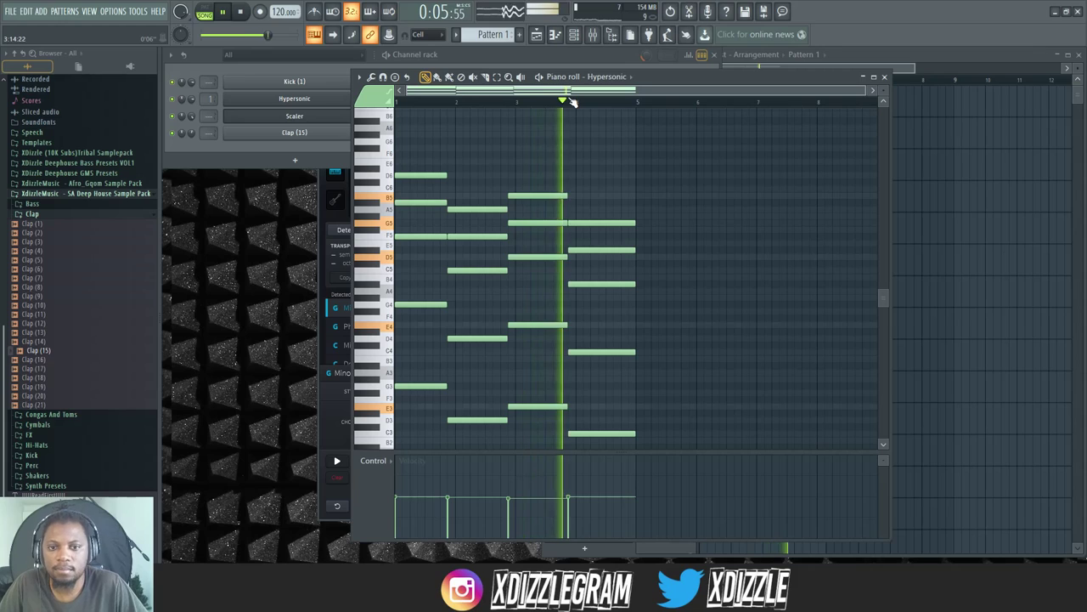
Step: Lower the Hypersonic channel's volume slightly while the song plays
left_click(549, 50)
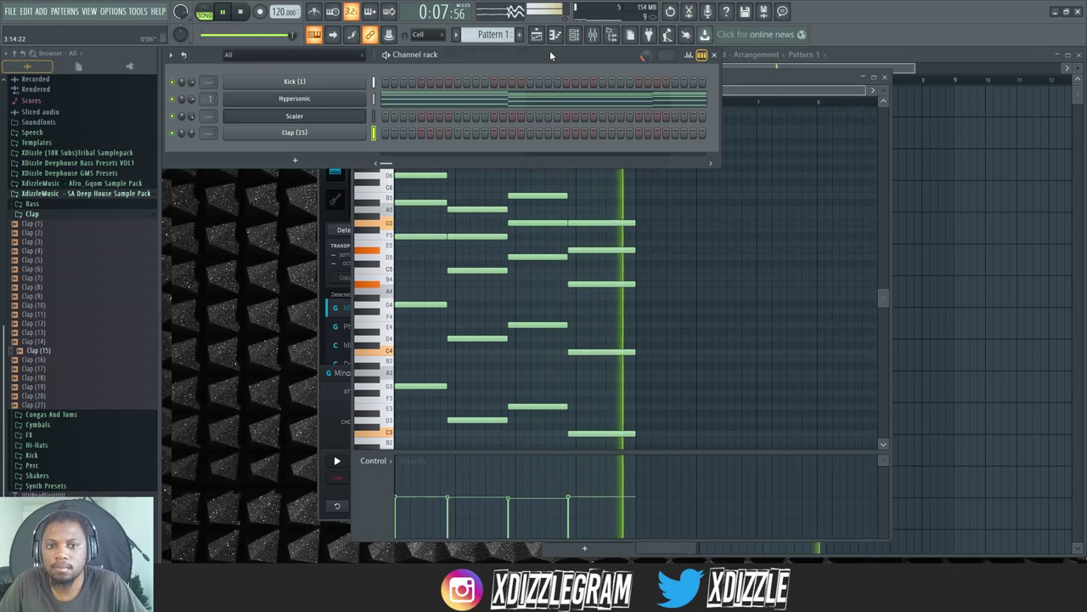
left_click(767, 76)
left_click(520, 51)
left_click(762, 80)
left_click(553, 60)
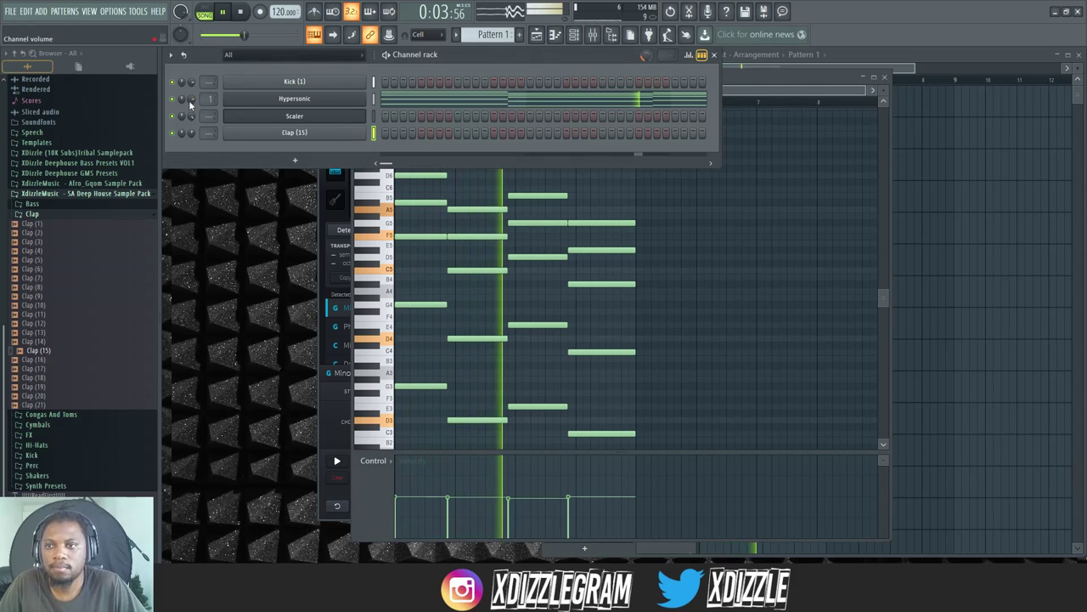
left_click_drag(191, 99, 191, 105)
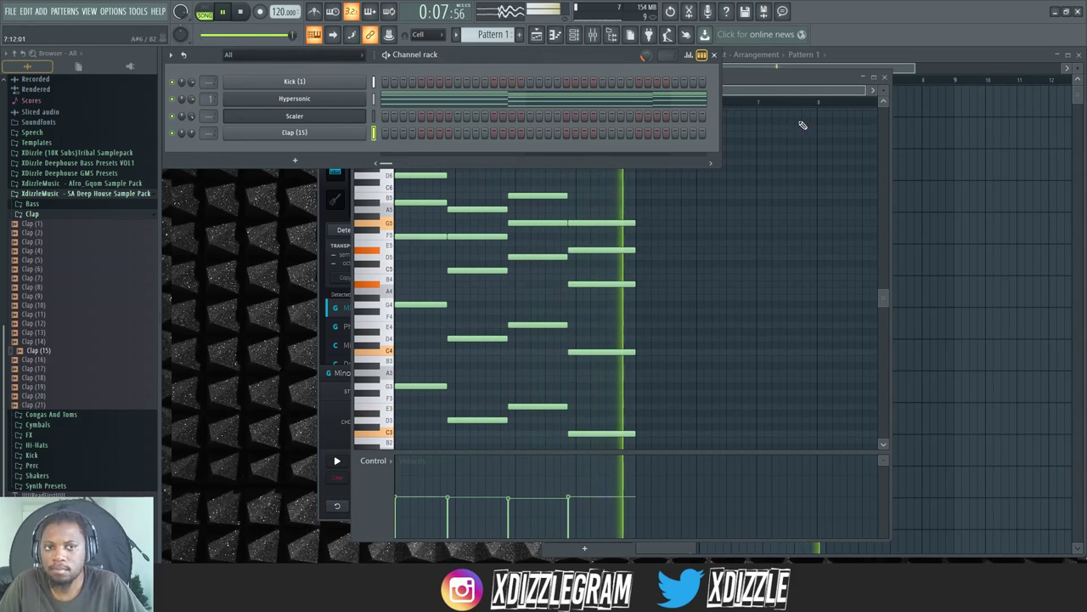
Step: Stop playback and delete the third and fourth chords from the Hypersonic piano roll
left_click(785, 84)
scroll(429, 101, "up", 2)
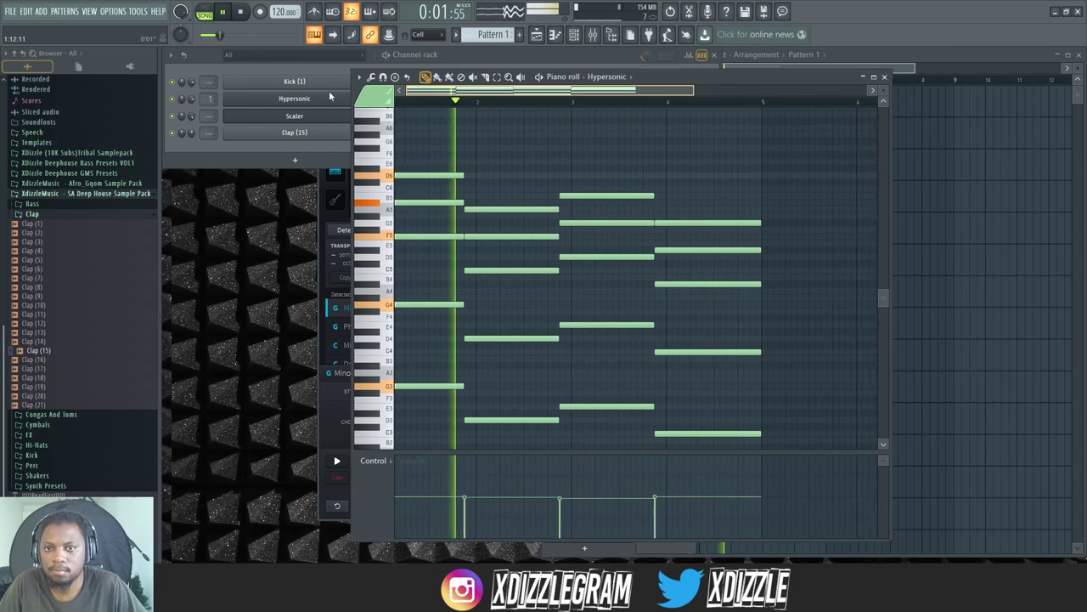
key("space")
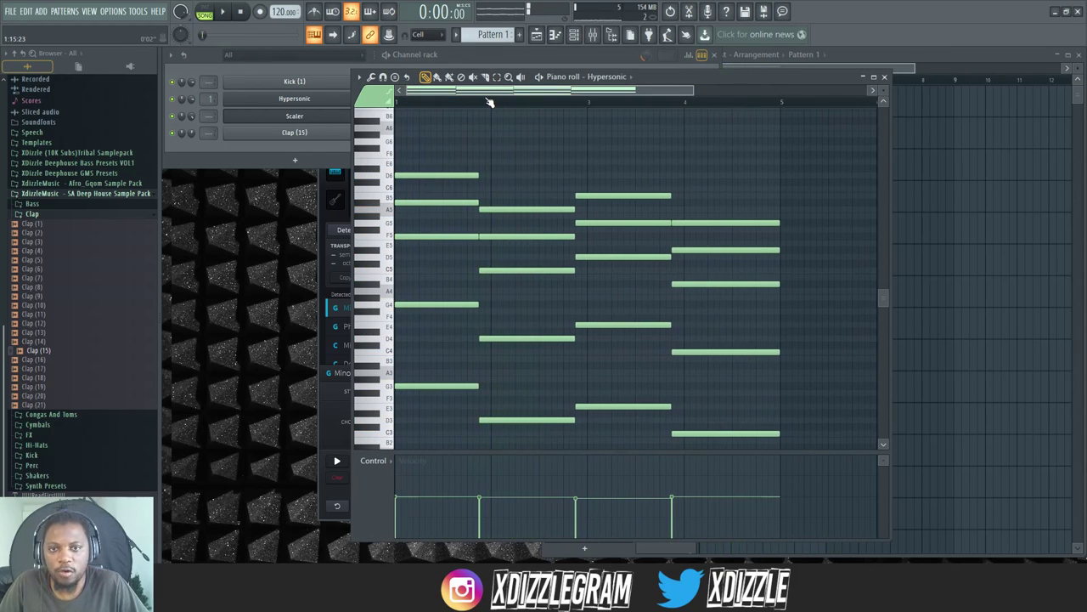
scroll(498, 105, "down", 2)
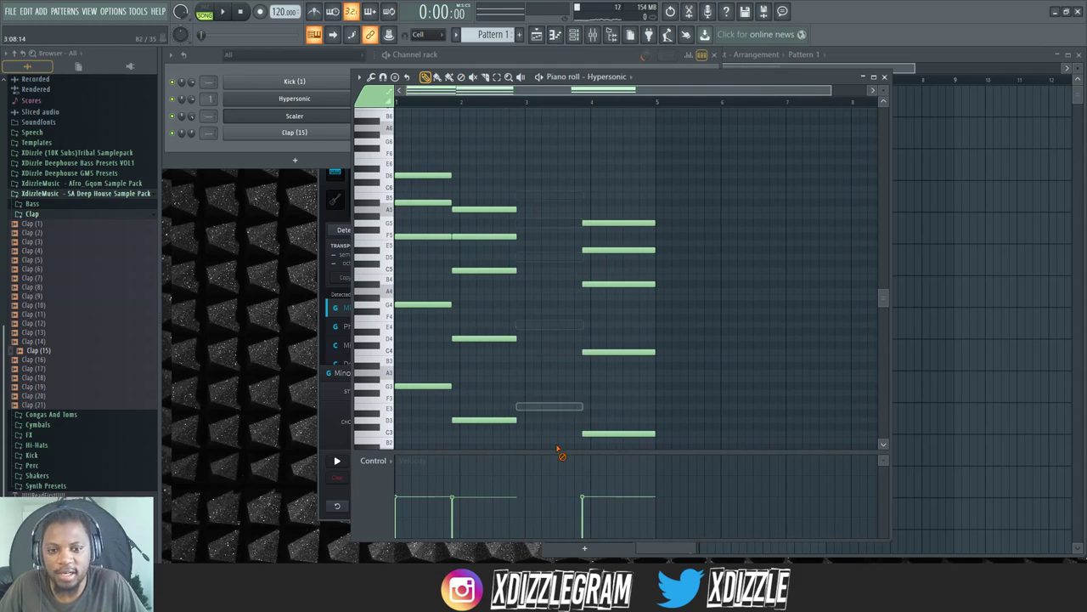
mouse_move(557, 449)
left_mouse_down()
mouse_move(604, 423)
mouse_move(616, 168)
left_mouse_up()
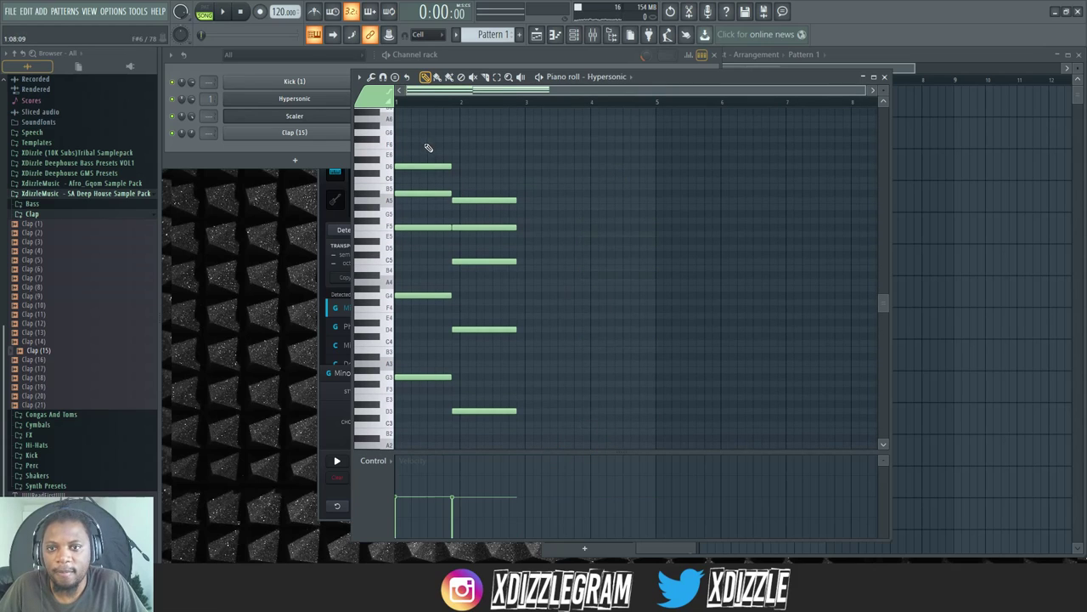
Step: Shorten the first Hypersonic chord and move the second chord earlier so it starts right where the first one ends
scroll(433, 109, "up", 3)
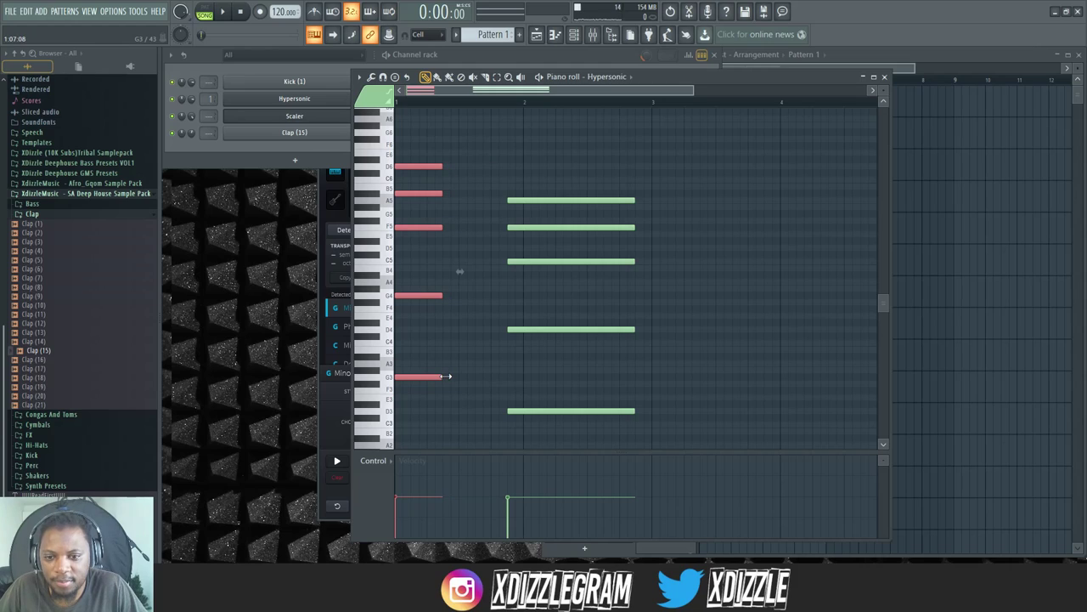
left_click_drag(584, 409, 517, 124)
left_click_drag(519, 201, 458, 203)
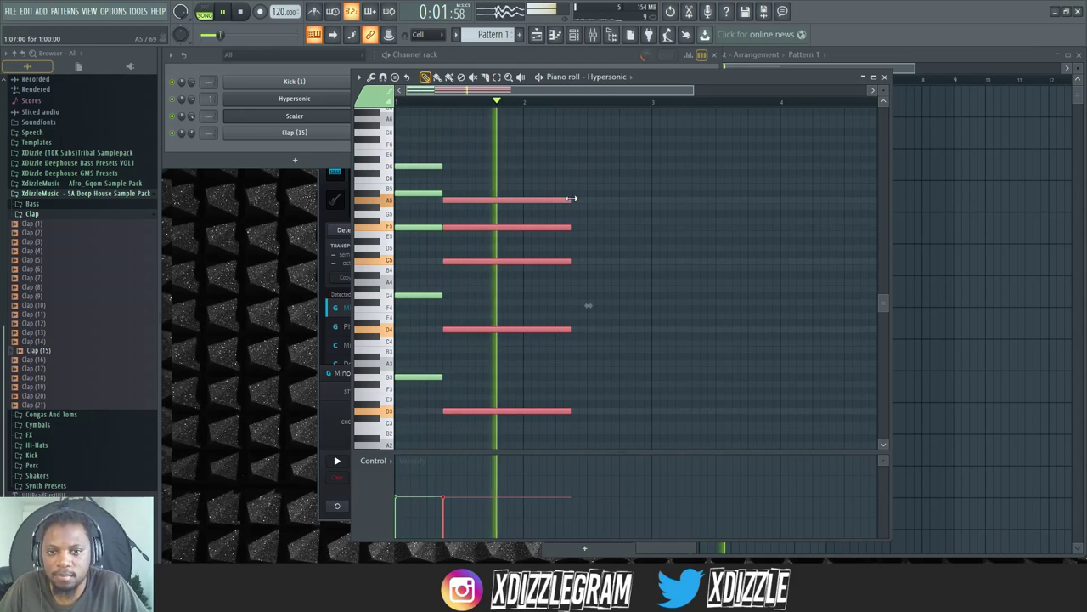
Step: Lengthen the second chord's notes so they all end at bar 5 while the song plays
left_click_drag(572, 200, 776, 200)
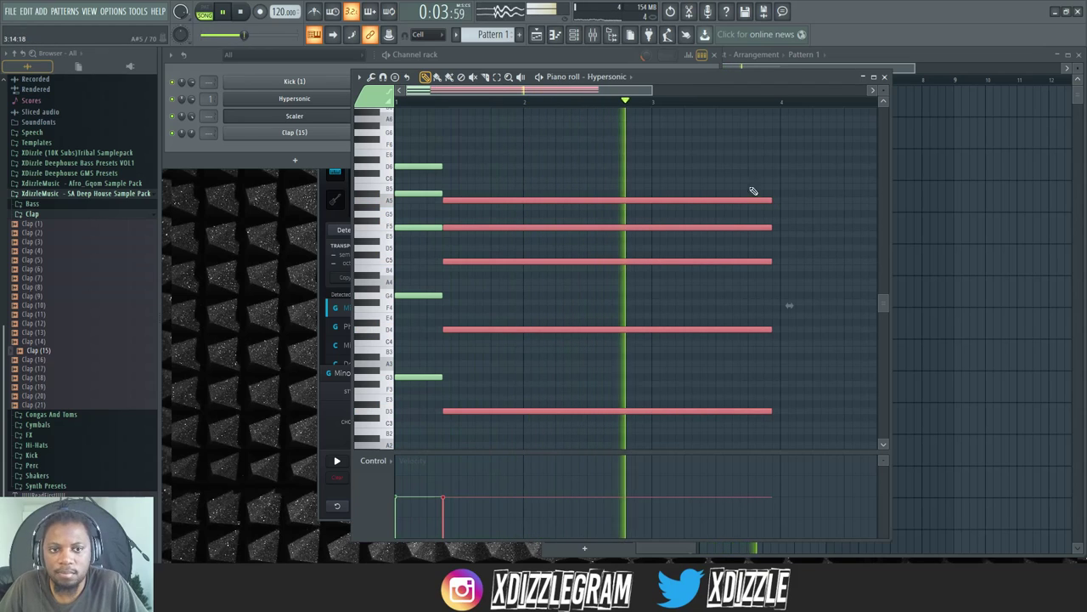
scroll(551, 105, "down", 2)
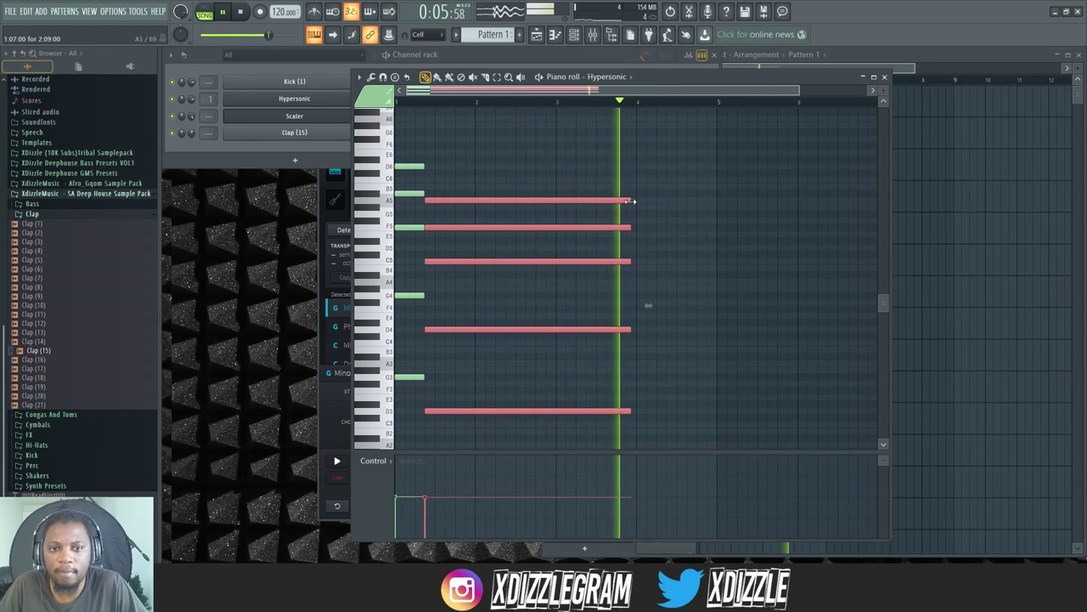
left_click_drag(631, 202, 637, 201)
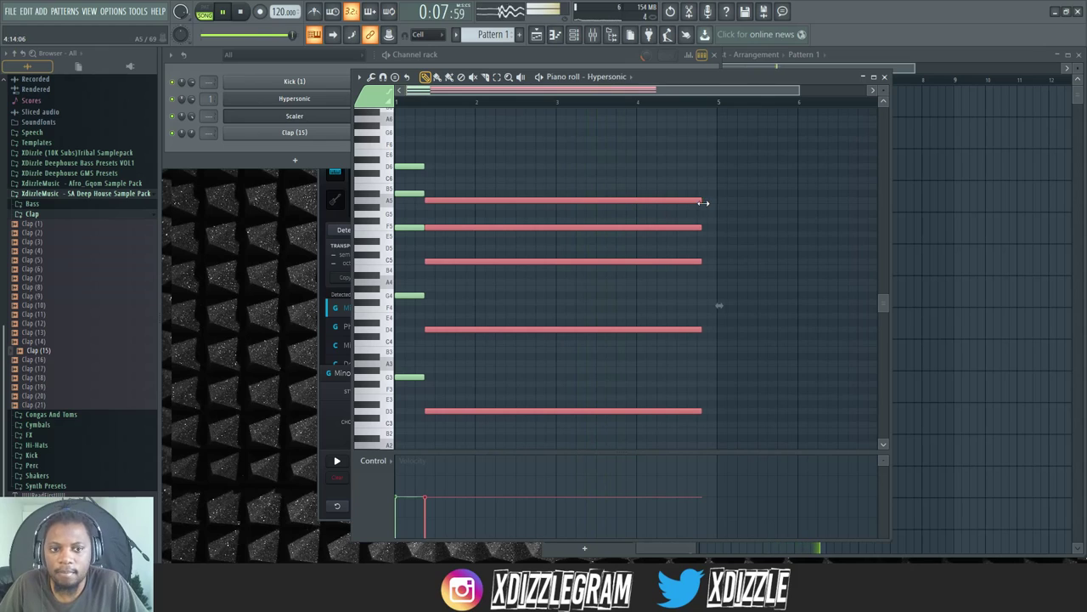
scroll(733, 197, "up", 3)
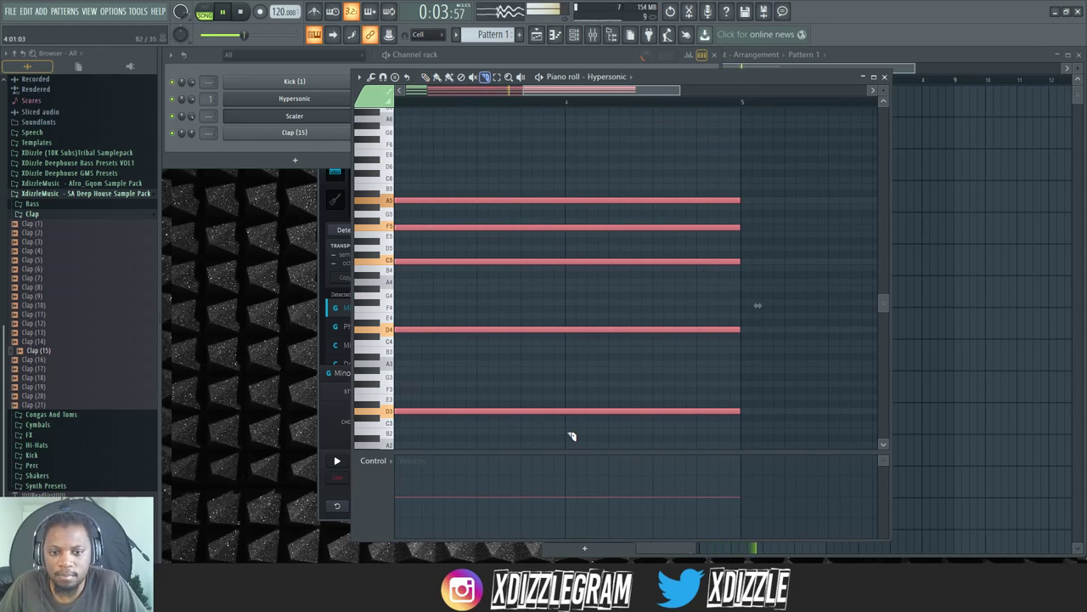
Step: Slice the long second chord at bar 4 and shorten the part before the cut to leave a gap
left_click_drag(576, 252, 570, 194)
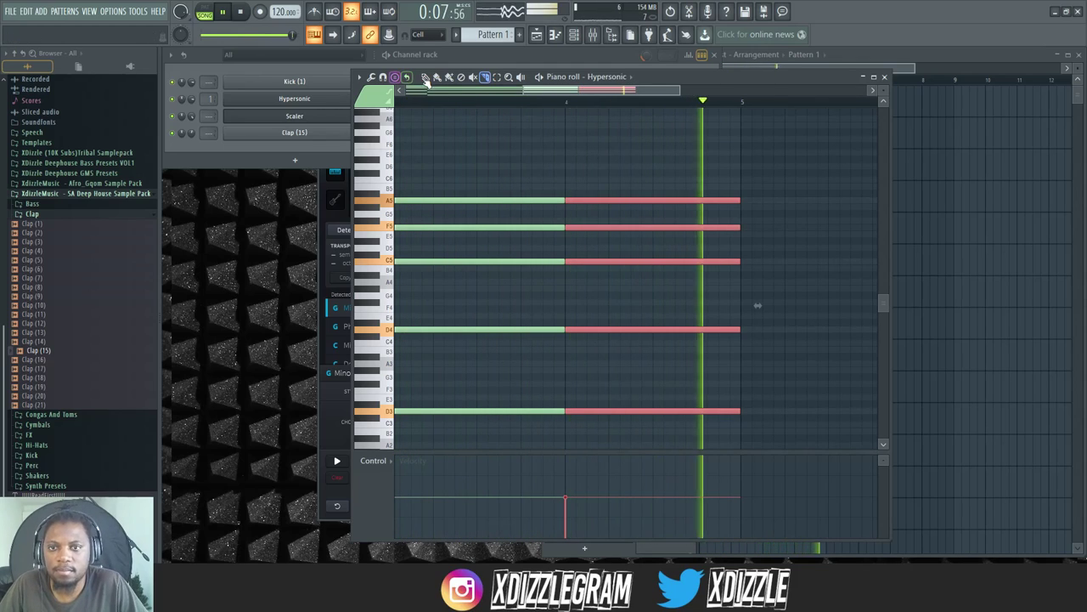
scroll(580, 103, "down", 2)
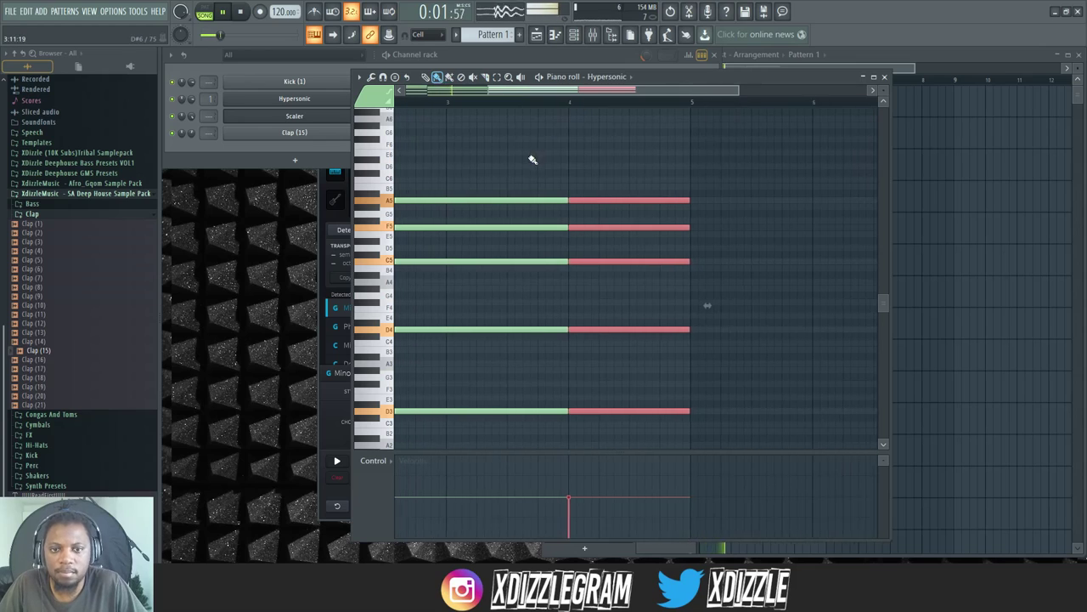
left_click_drag(538, 171, 537, 382)
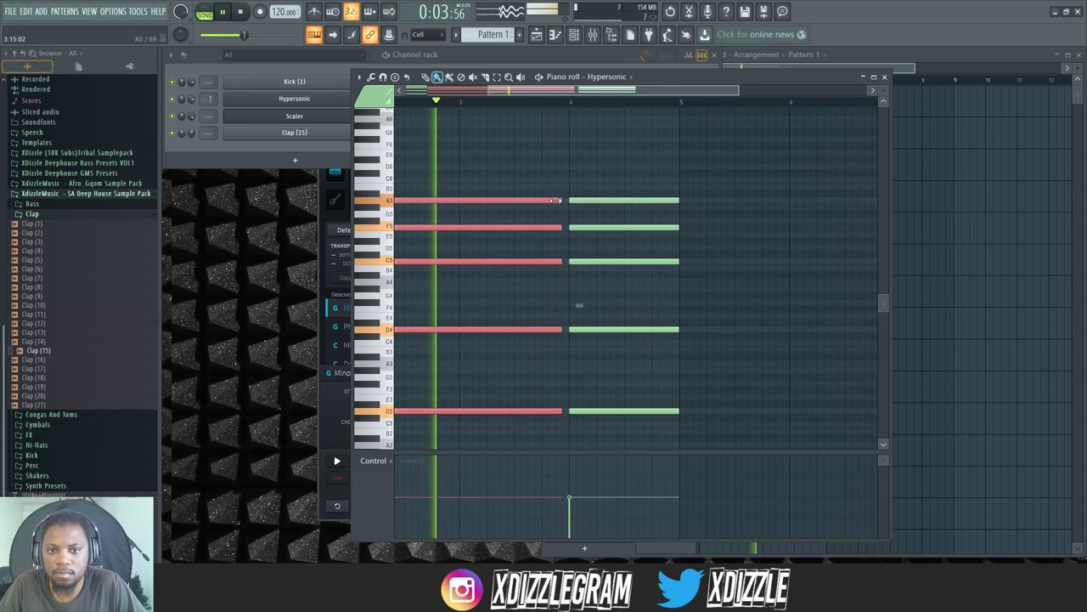
left_click_drag(565, 201, 541, 200)
Step: Move the sliced-off chord two steps earlier, before bar 4, and extend its notes to end at bar 5
left_click_drag(641, 172, 594, 421)
key("space")
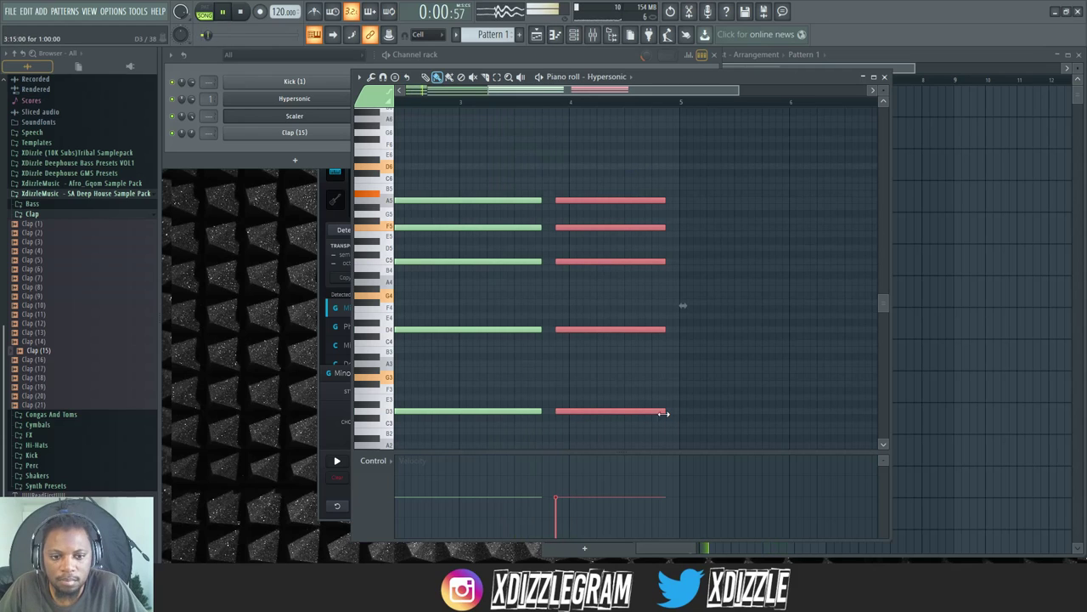
scroll(591, 93, "down", 3)
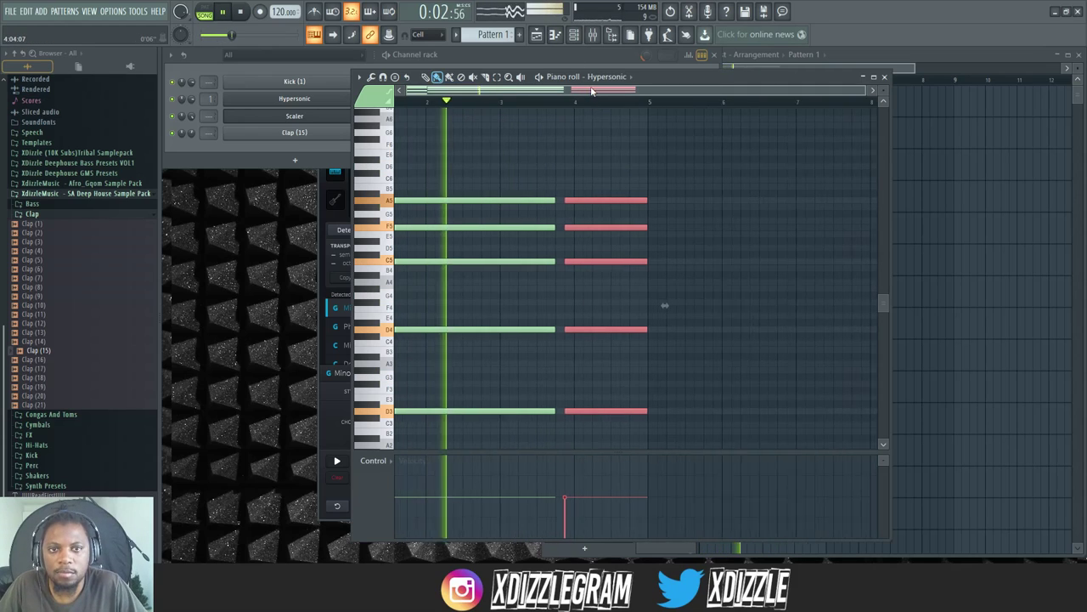
Step: Slice all notes of the last chord four steps before bar 5
scroll(527, 105, "up", 2)
left_click_drag(476, 92, 432, 94)
scroll(431, 94, "up", 1)
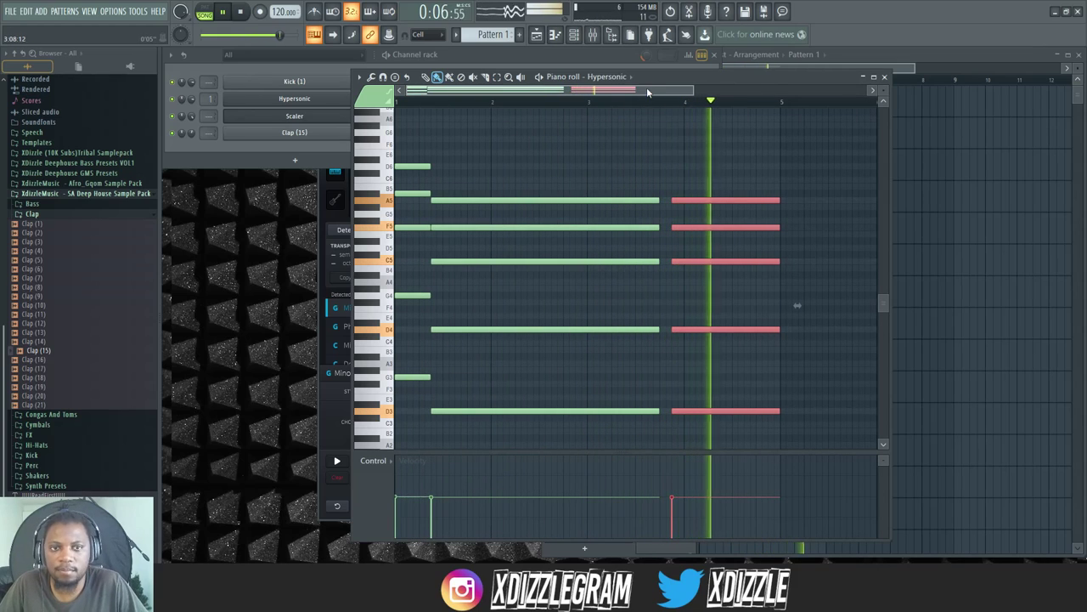
left_click(485, 76)
left_click_drag(760, 420, 768, 207)
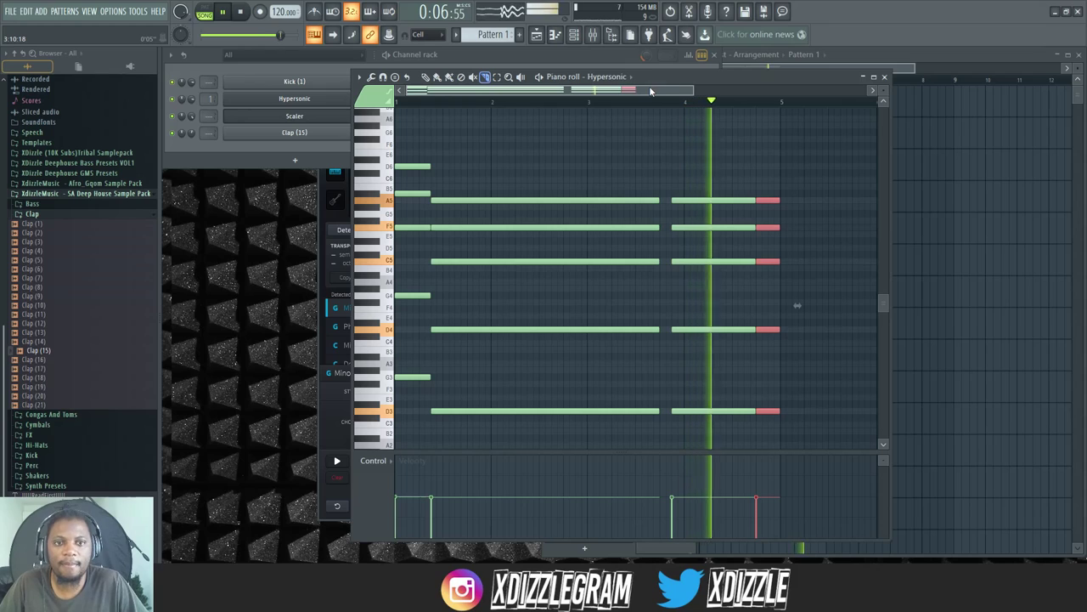
Step: Stop playback, audition the sample pack's Hi-Hats folder, and add Hi-Hat (23) as a new channel in the channel rack
left_click(543, 63)
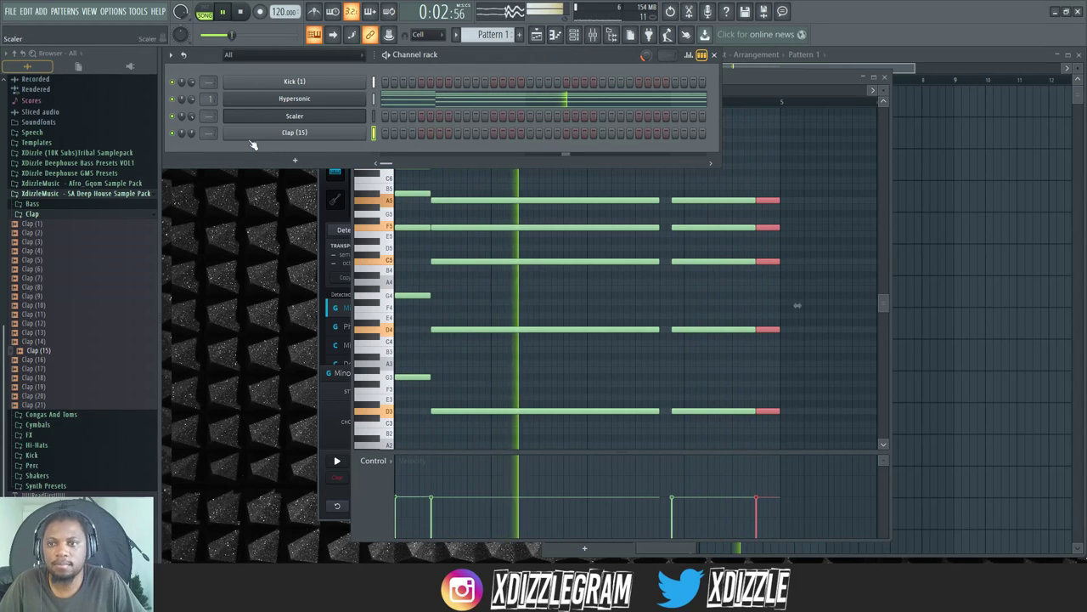
left_click(39, 205)
left_click(39, 205)
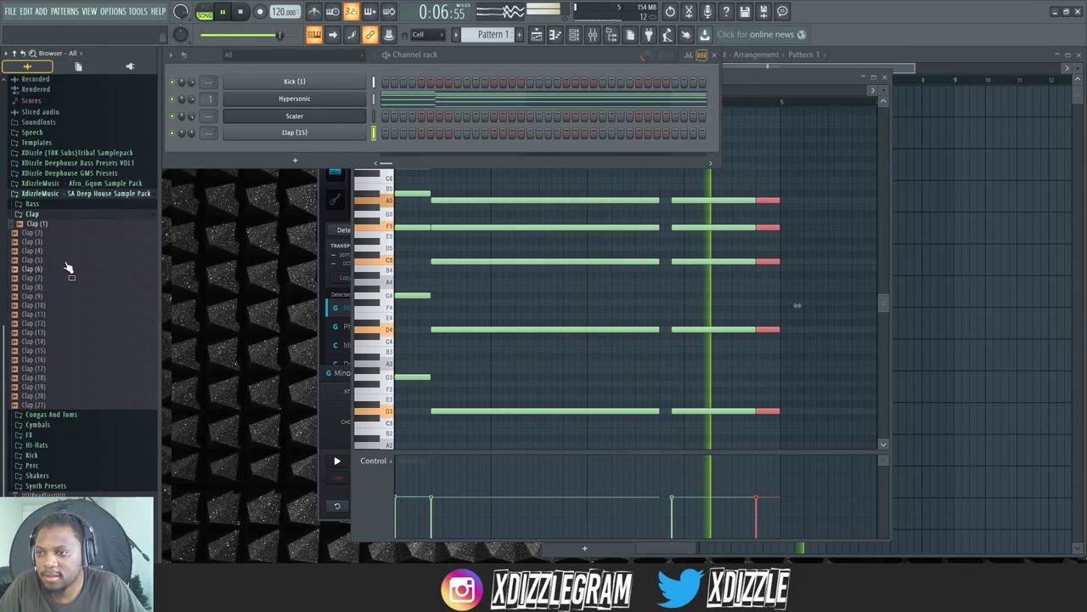
key("space")
left_click(38, 215)
left_click(38, 442)
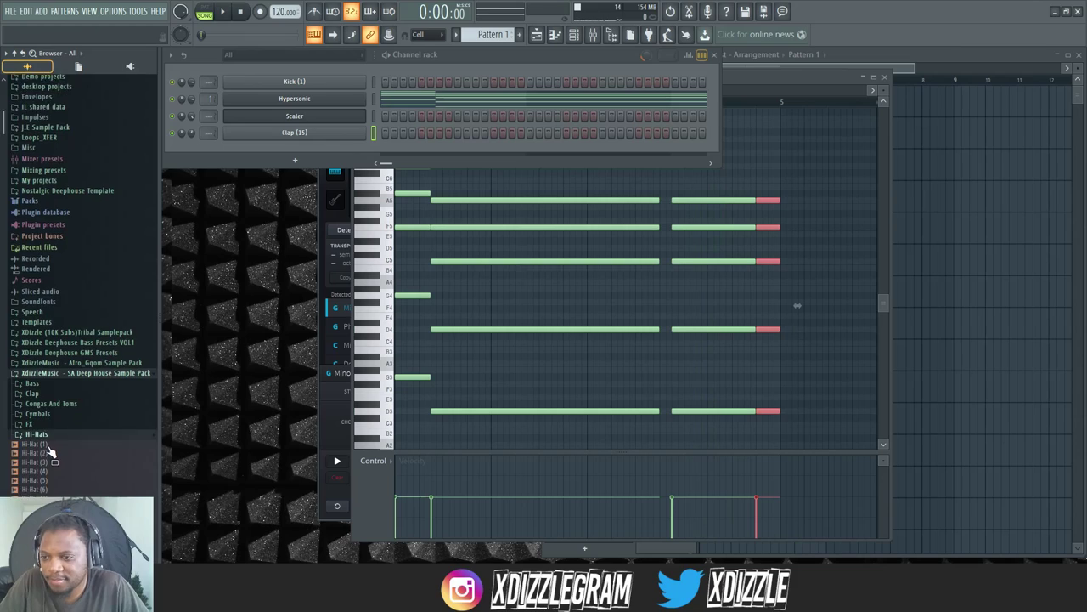
scroll(47, 382, "down", 5)
left_click(45, 310)
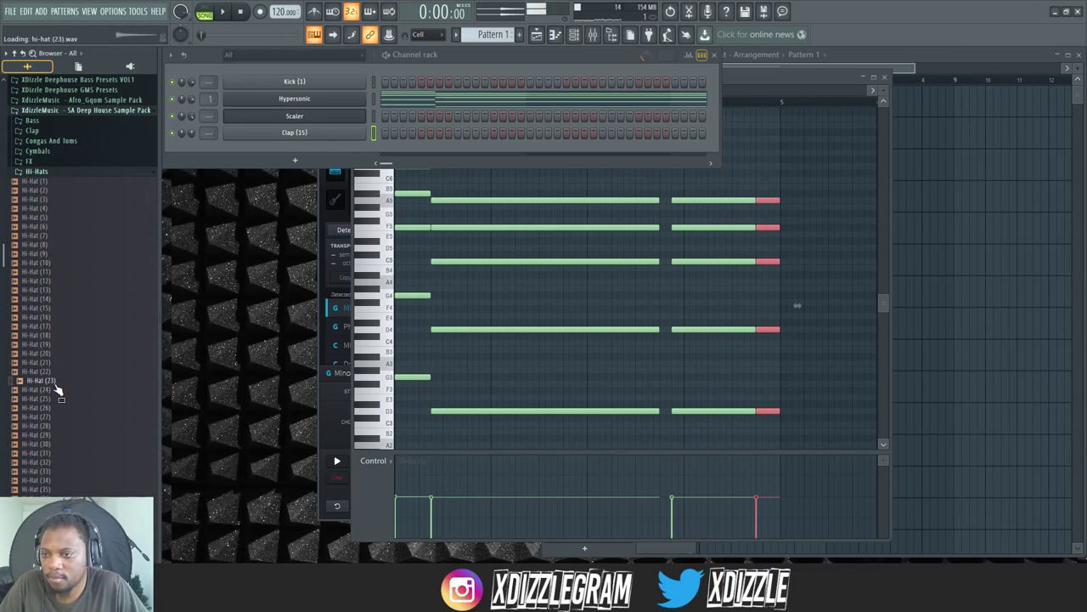
left_click_drag(316, 150, 311, 150)
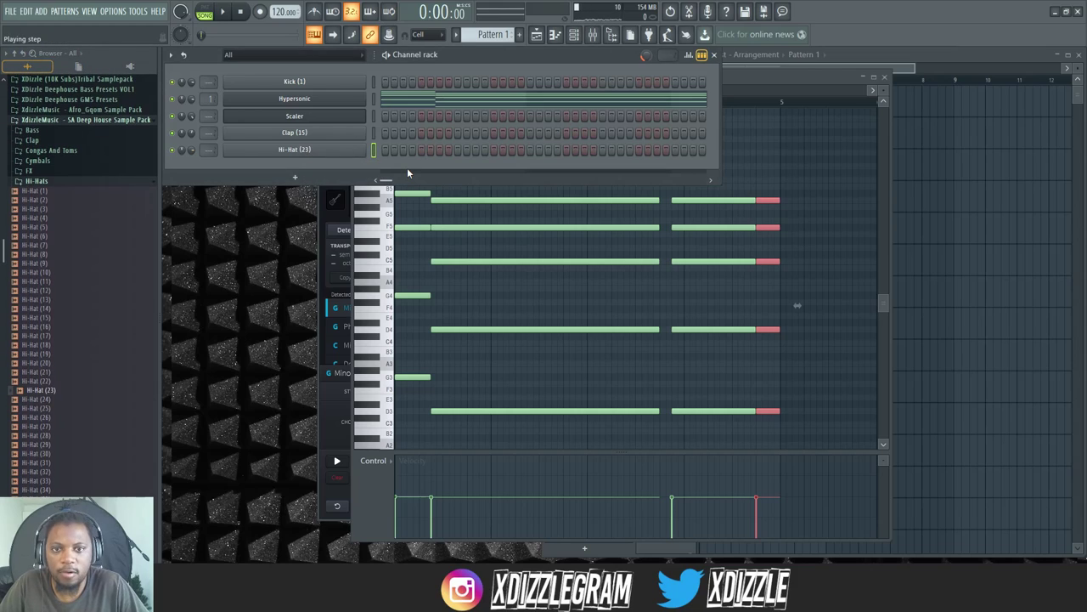
Step: In Pattern 2, place Hi-Hat (23) on every fourth step starting from step 3, and play the song
key("KP_Add")
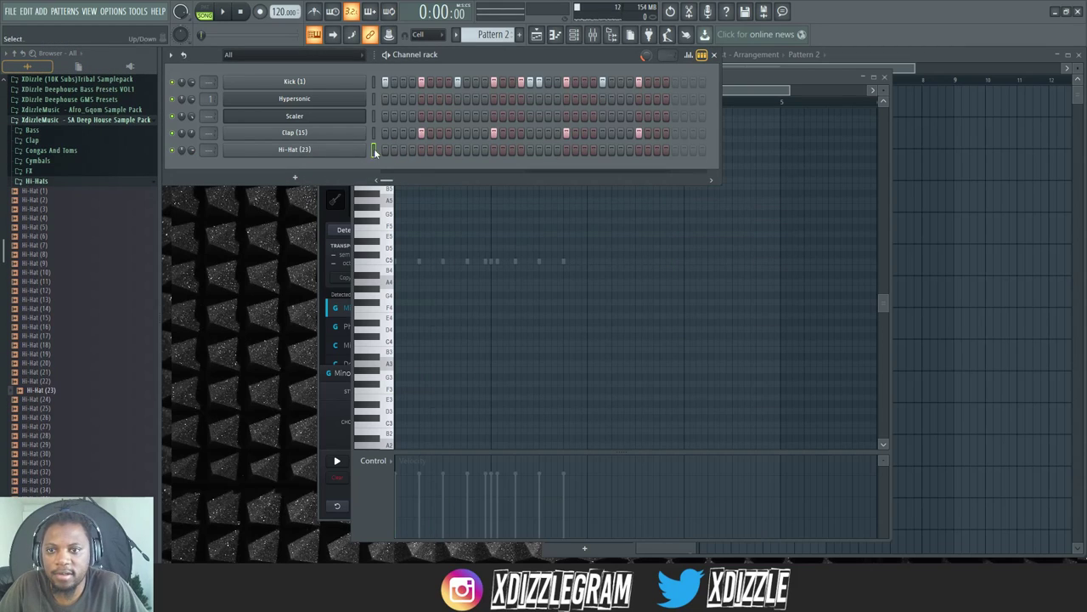
right_click(369, 150)
left_click(507, 197)
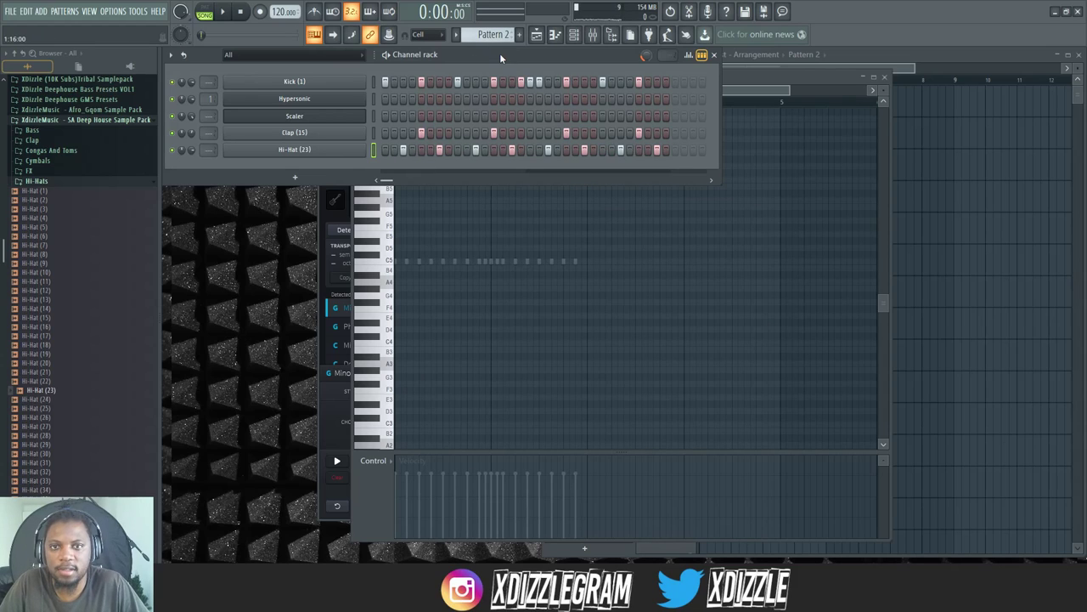
key("space")
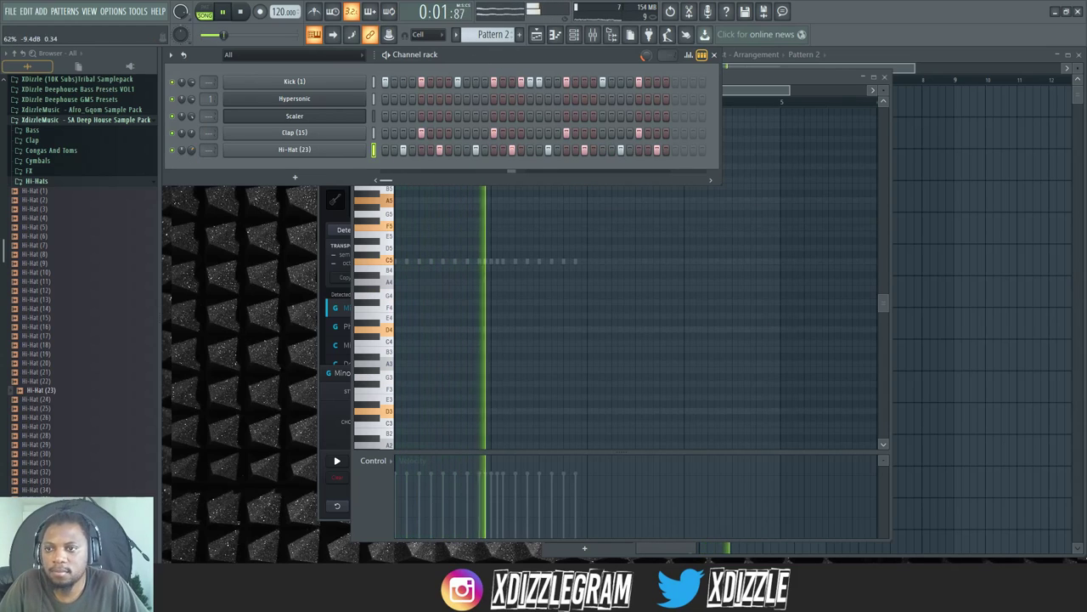
Step: Add Hi-Hat (12) as a channel with hits on steps 3, 11, 19 and 27, adjust its panning, and set its volume to 63%
left_click_drag(48, 299, 423, 168)
left_click(402, 167)
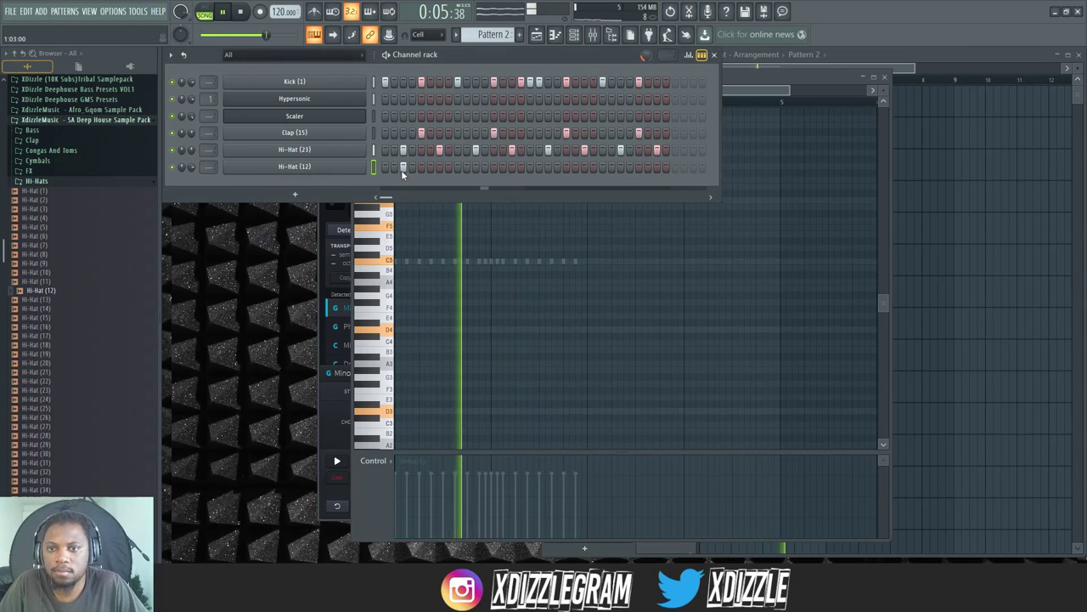
left_click(475, 167)
left_click(548, 166)
left_click(621, 167)
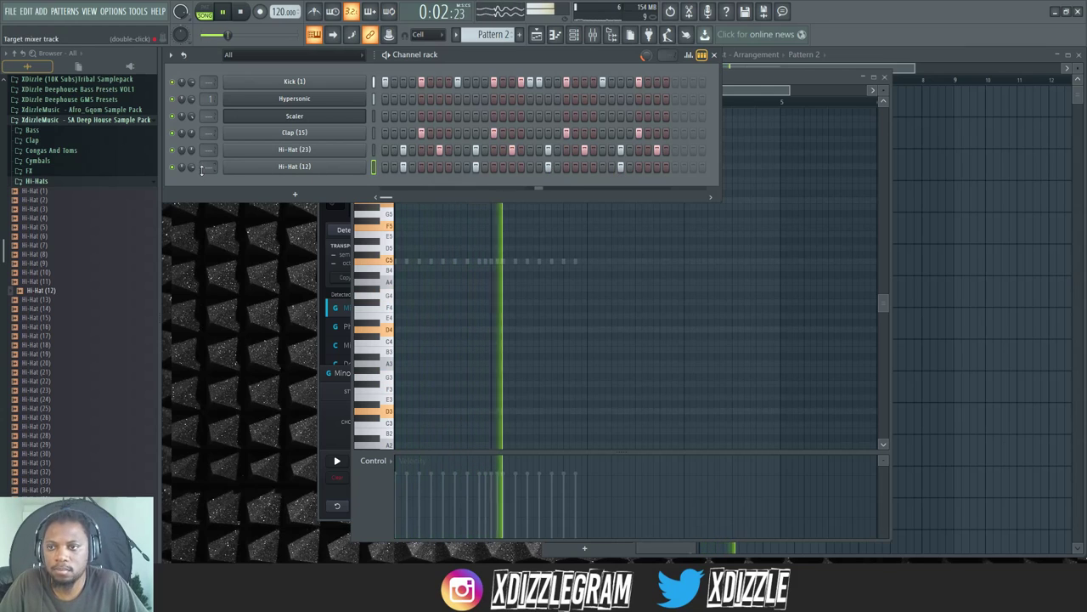
scroll(192, 168, "up", 2)
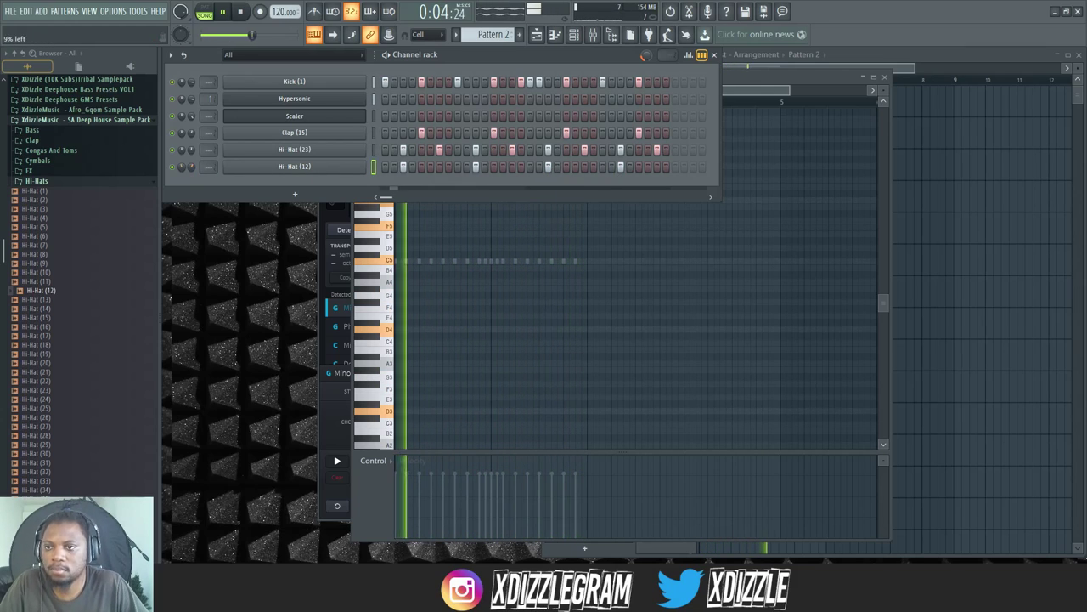
scroll(193, 167, "up", 4)
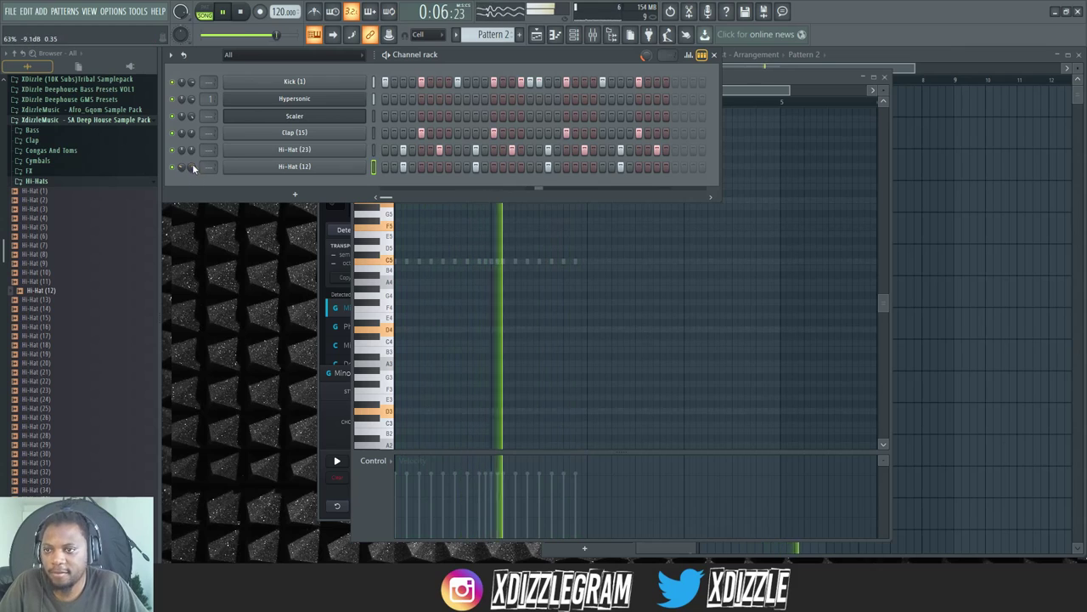
Step: Stop playback, audition samples in the Cymbals folder, and add Cymbal (15) as a new channel
left_click(36, 254)
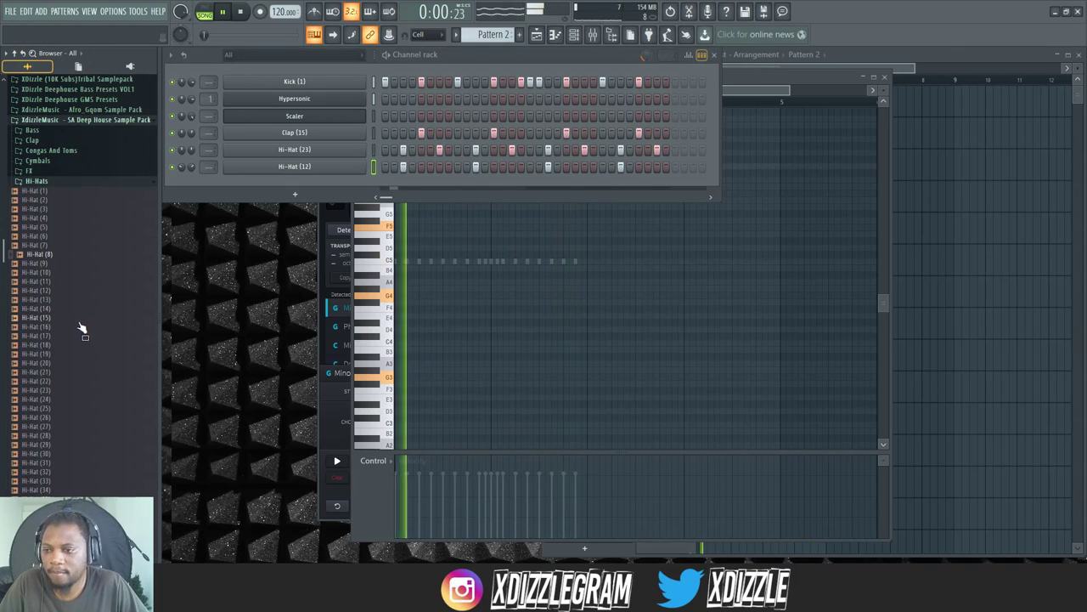
left_click(36, 181)
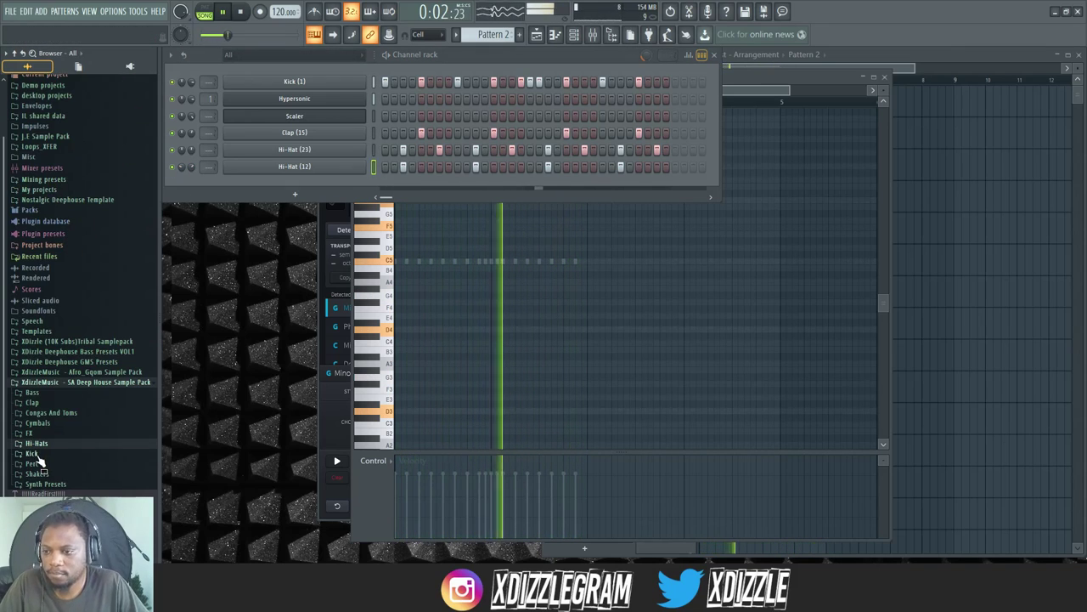
left_click(38, 423)
key("space")
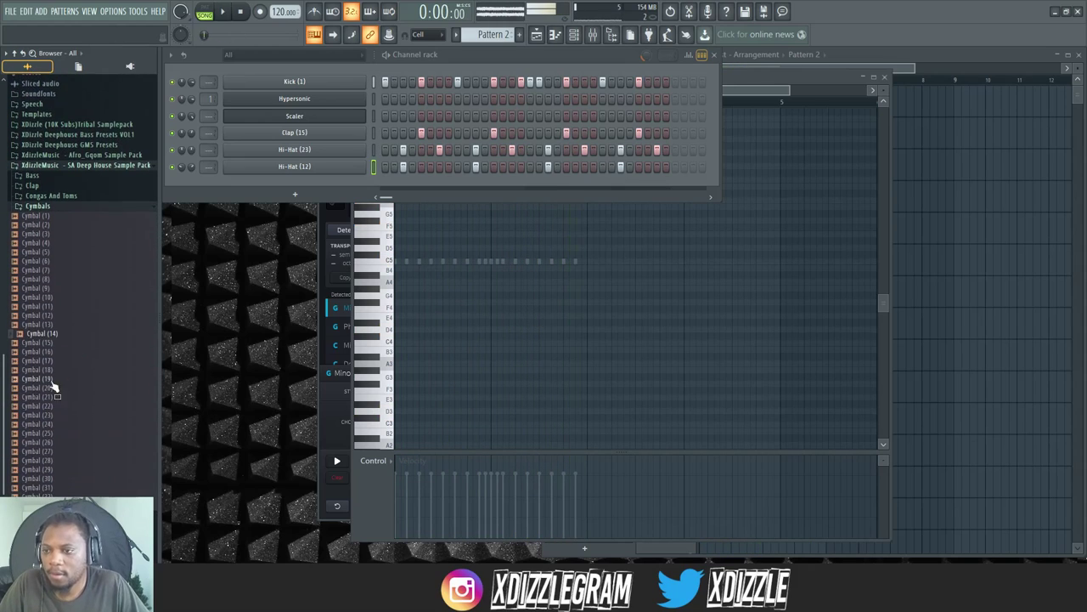
key("Down")
left_click_drag(260, 176, 263, 182)
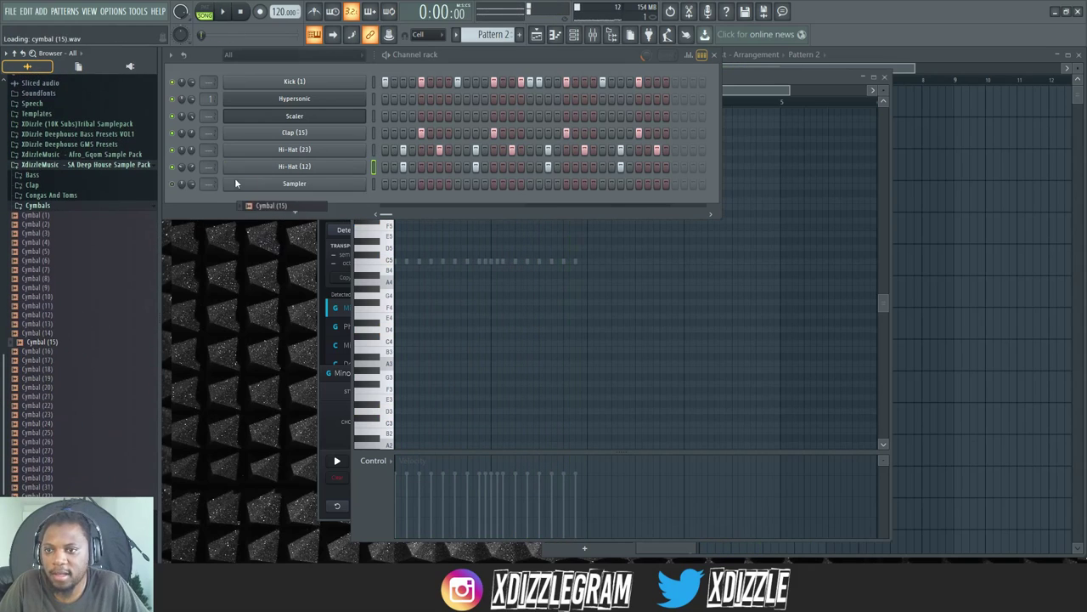
Step: Fill each 4 steps of the Cymbal (15) channel and play the song
right_click(286, 187)
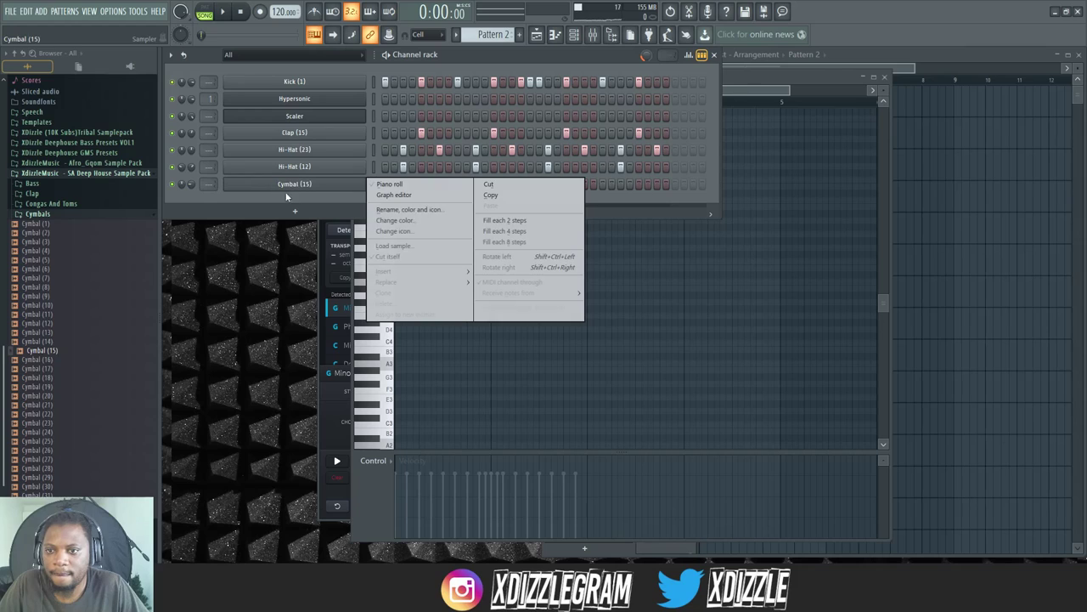
left_click(505, 231)
key("space")
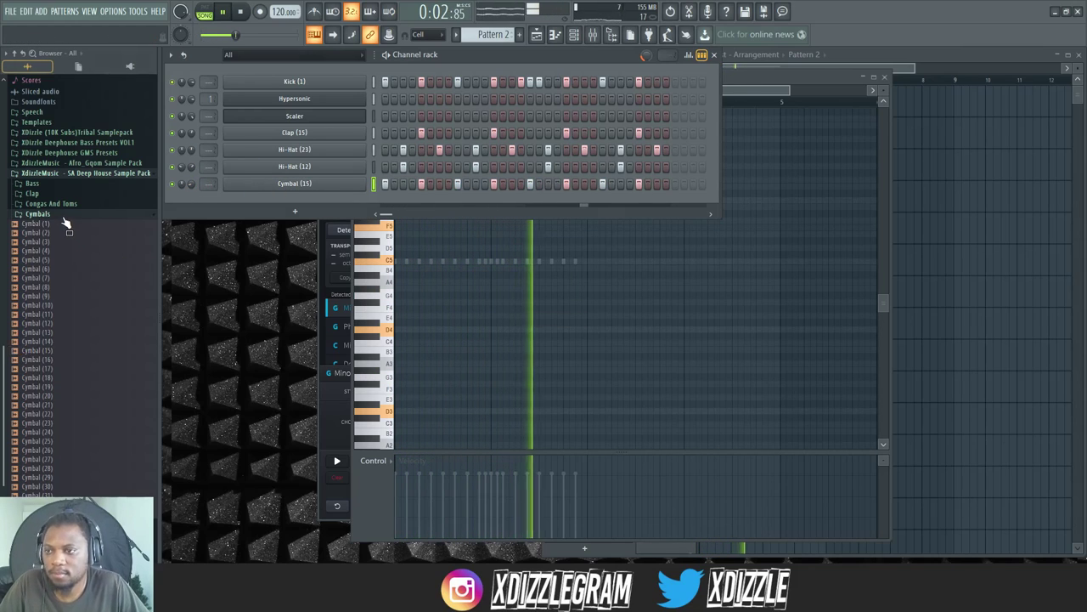
Step: Audition samples in the sample pack's Shakers folder with playback stopped, and add Shaker (17) as a new channel
scroll(68, 238, "up", 5)
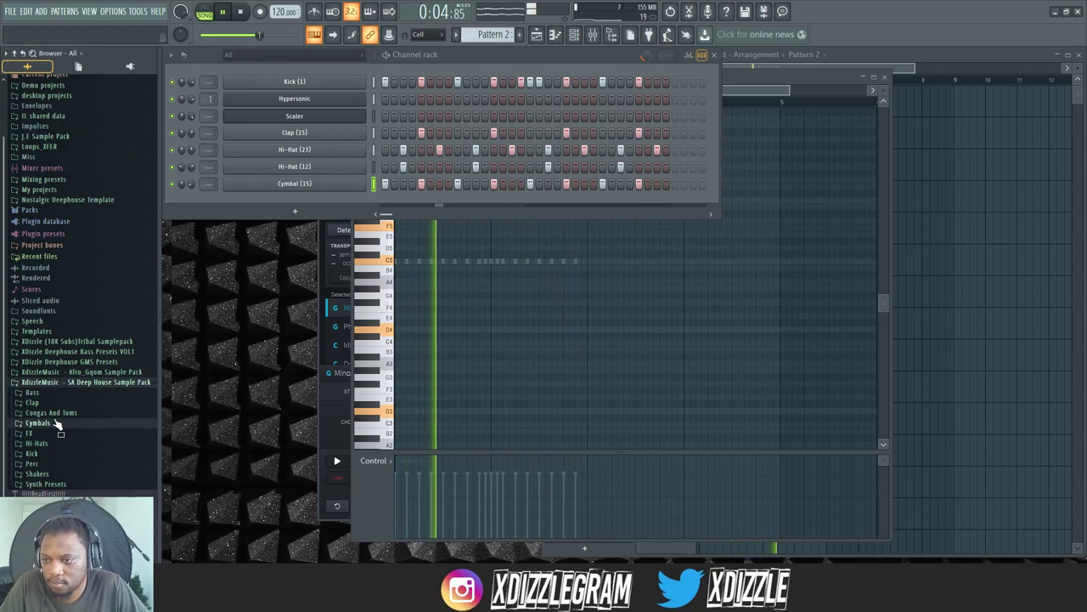
left_click(33, 393)
left_click(32, 393)
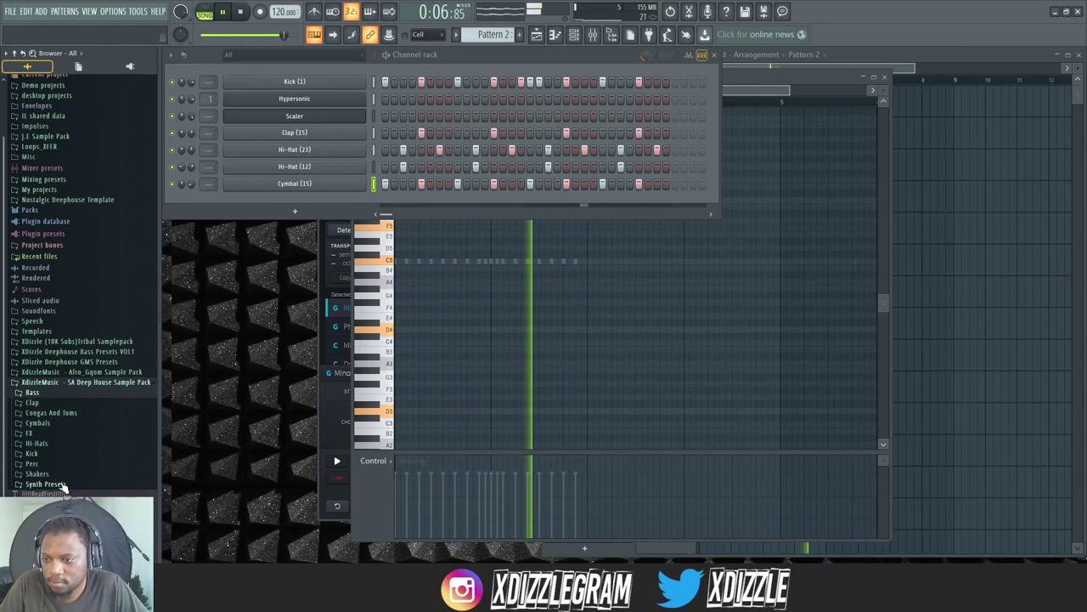
left_click(37, 471)
scroll(81, 446, "down", 5)
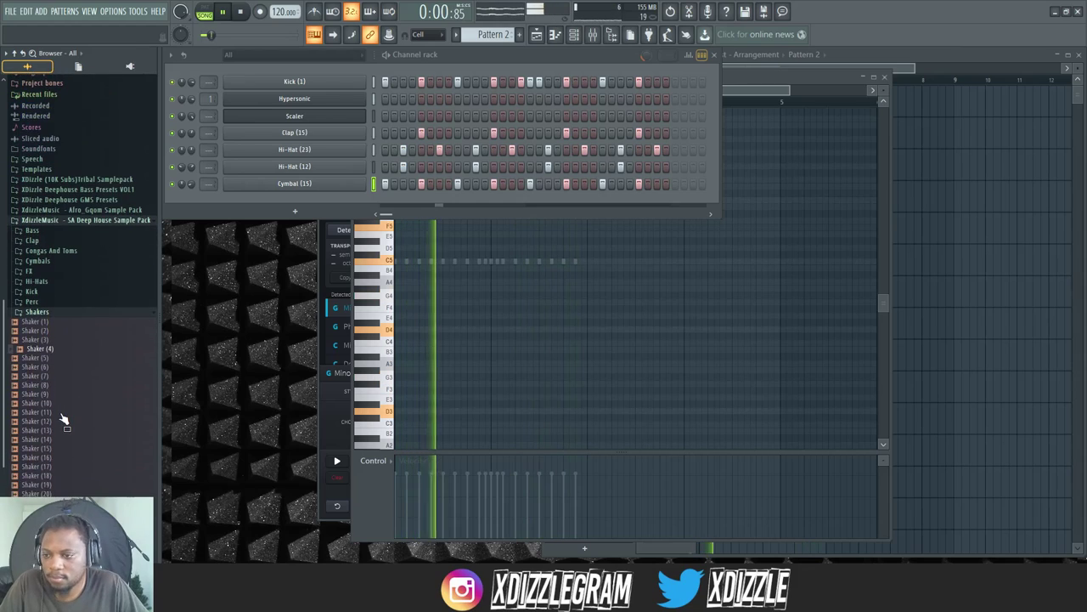
left_click(56, 449)
scroll(62, 425, "down", 4)
key("space")
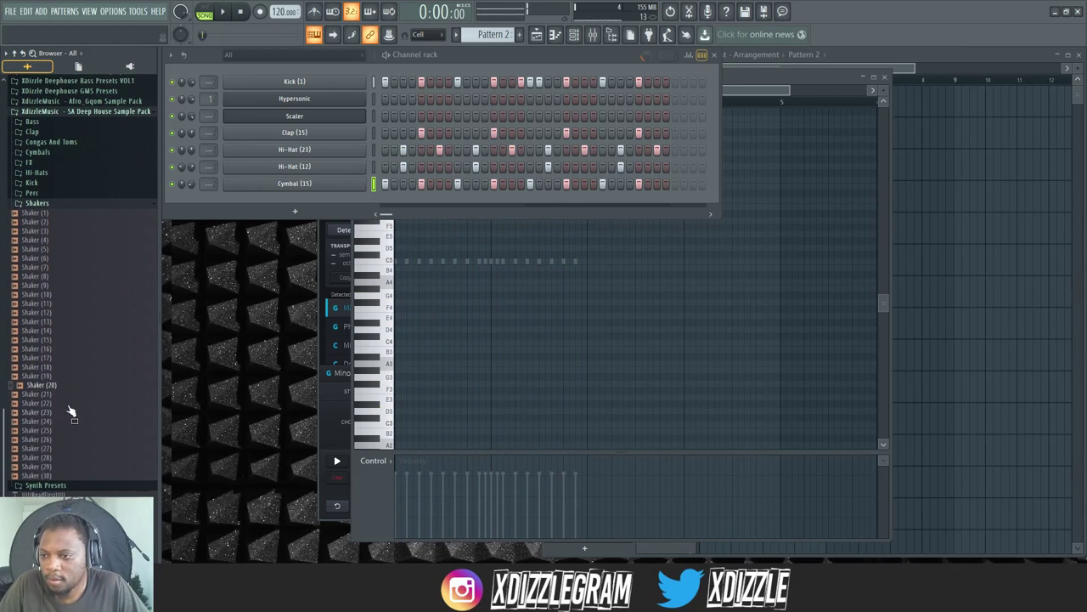
left_click(55, 366)
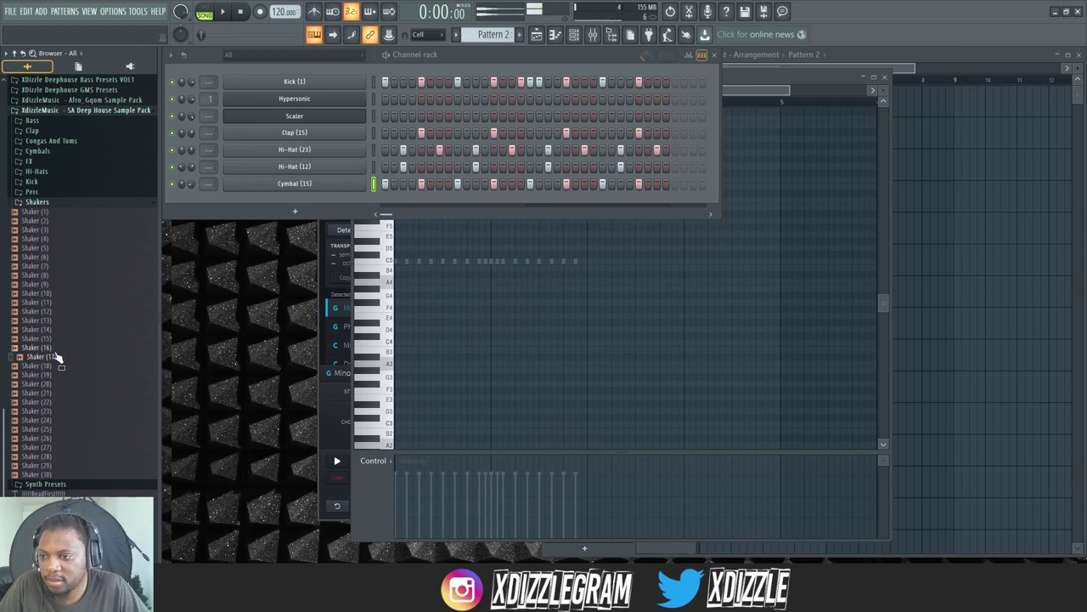
left_click_drag(339, 196, 339, 197)
Step: Play the song, place Shaker (17) hits on steps 8, 9, 10, 24, 25 and 26, and adjust the channel's volume
key("space")
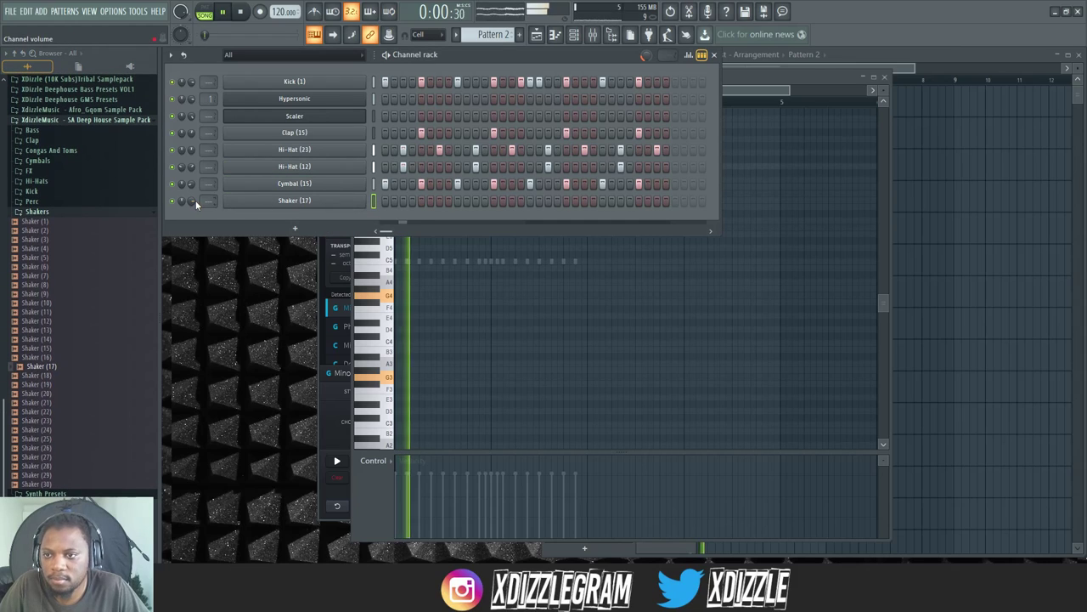
left_click(457, 201)
left_click(465, 201)
left_click(449, 201)
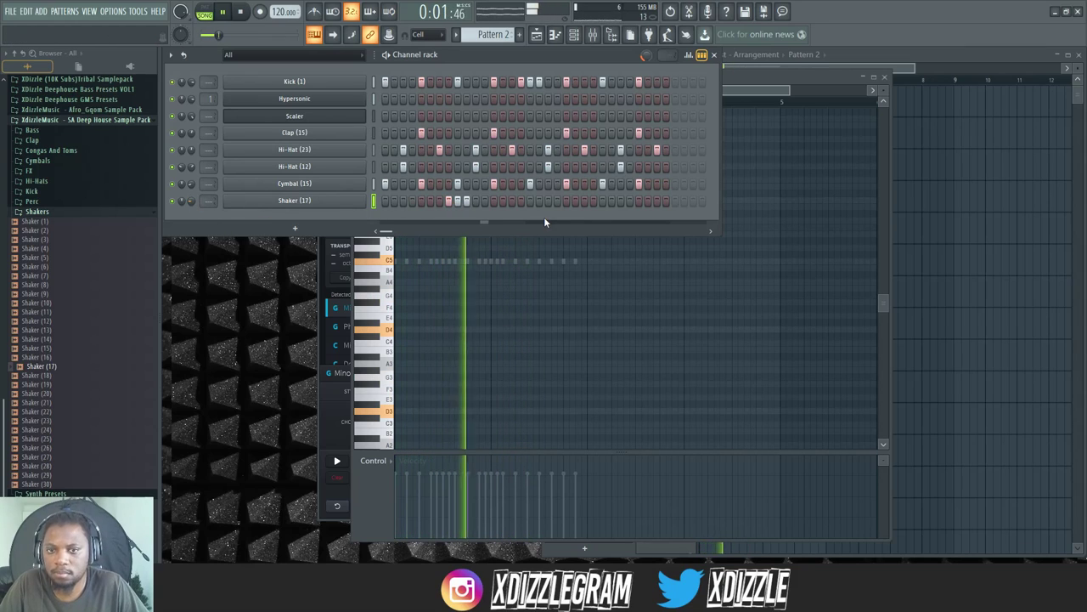
left_click(603, 201)
left_click(611, 202)
left_click(593, 202)
right_click(611, 202)
left_click_drag(191, 201, 190, 207)
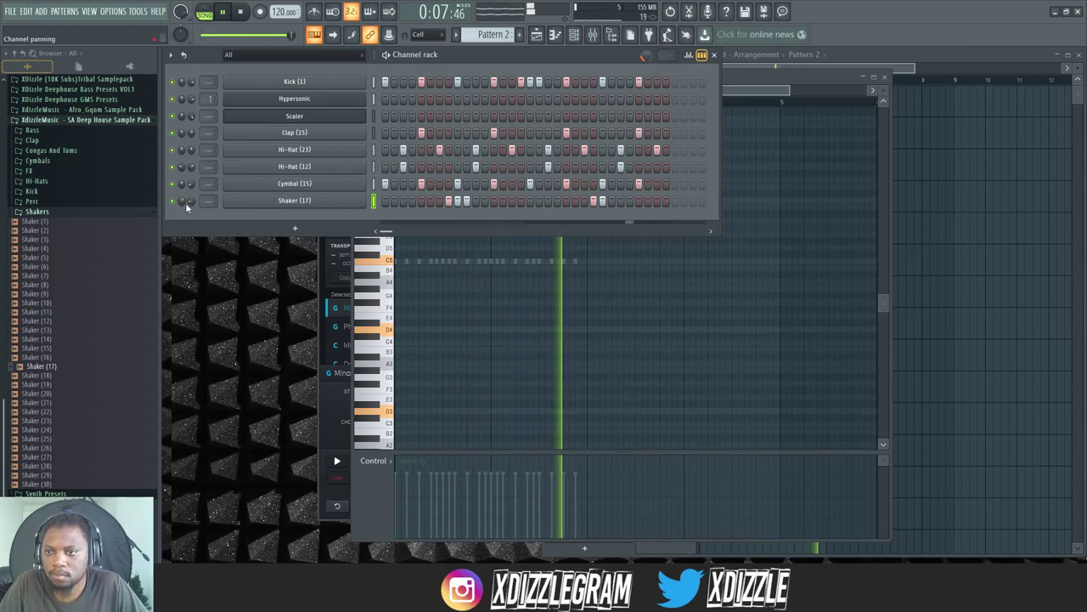
left_click(611, 201)
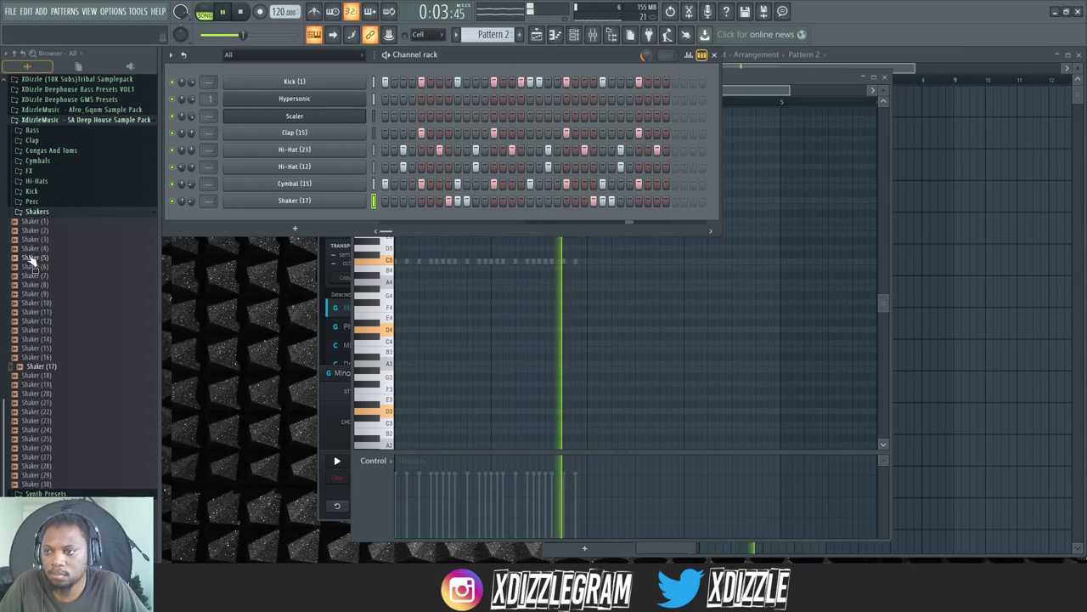
Step: Stop playback and place the Cymbal (13) sample as an audio clip at the start of Track 4 in the playlist
left_click(37, 212)
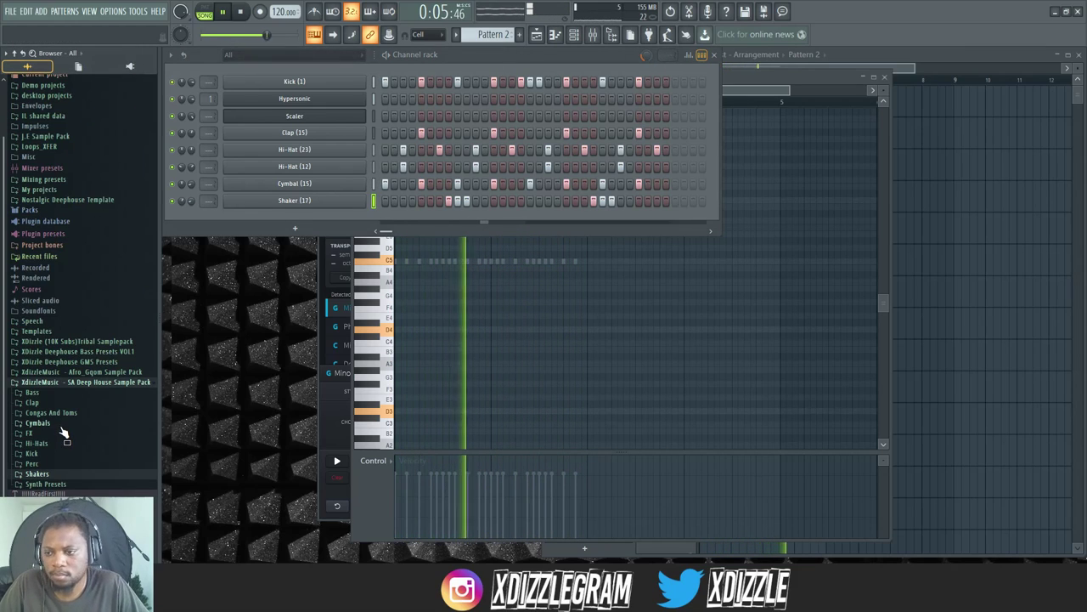
left_click(887, 54)
key("space")
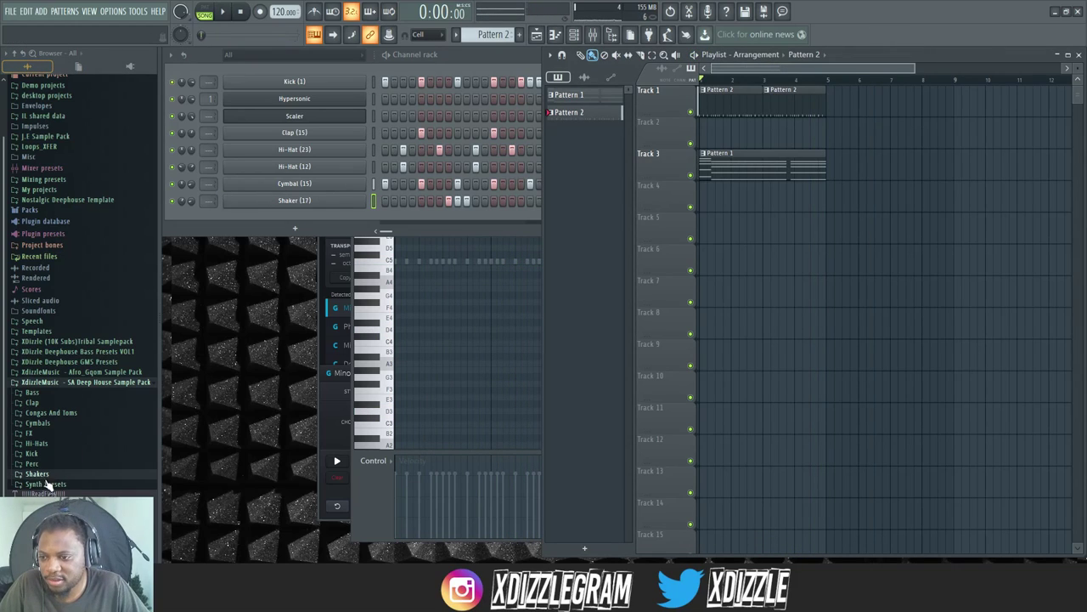
left_click(48, 423)
left_click(51, 422)
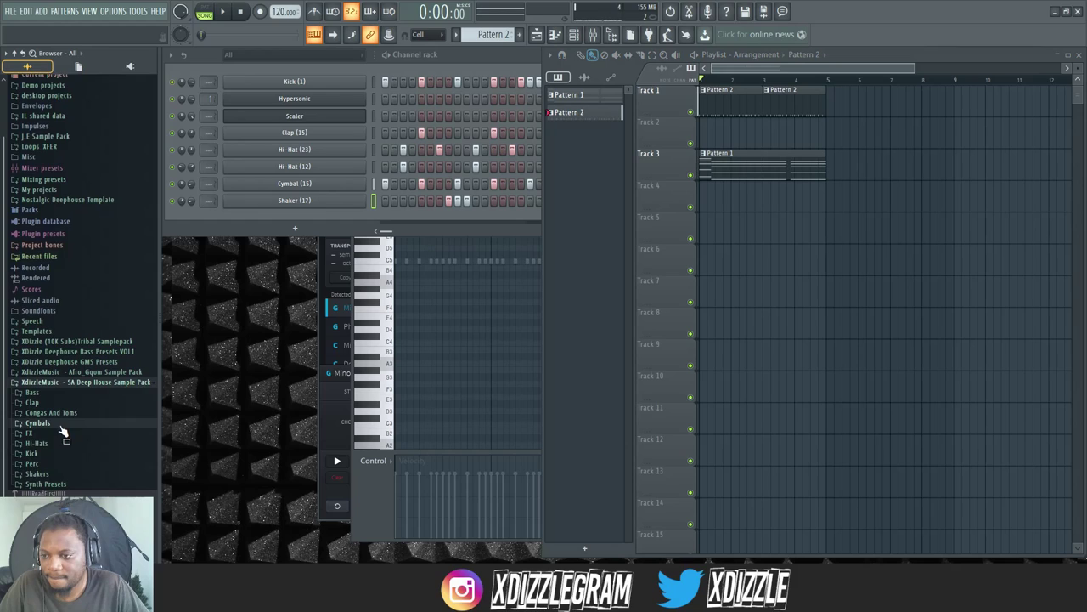
left_click(59, 425)
left_click_drag(53, 379, 112, 365)
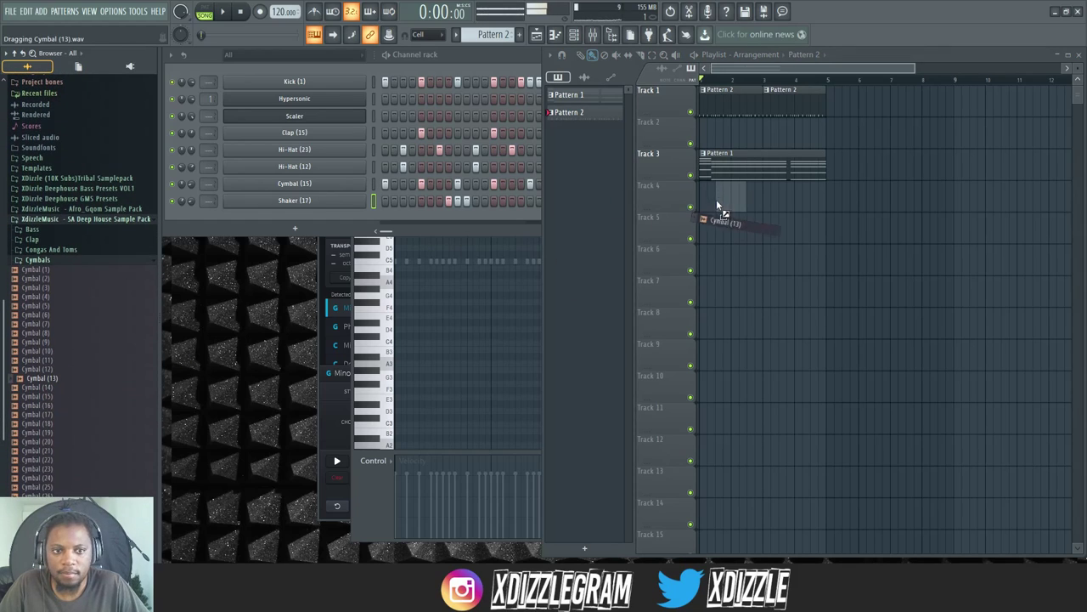
left_click_drag(726, 238, 727, 199)
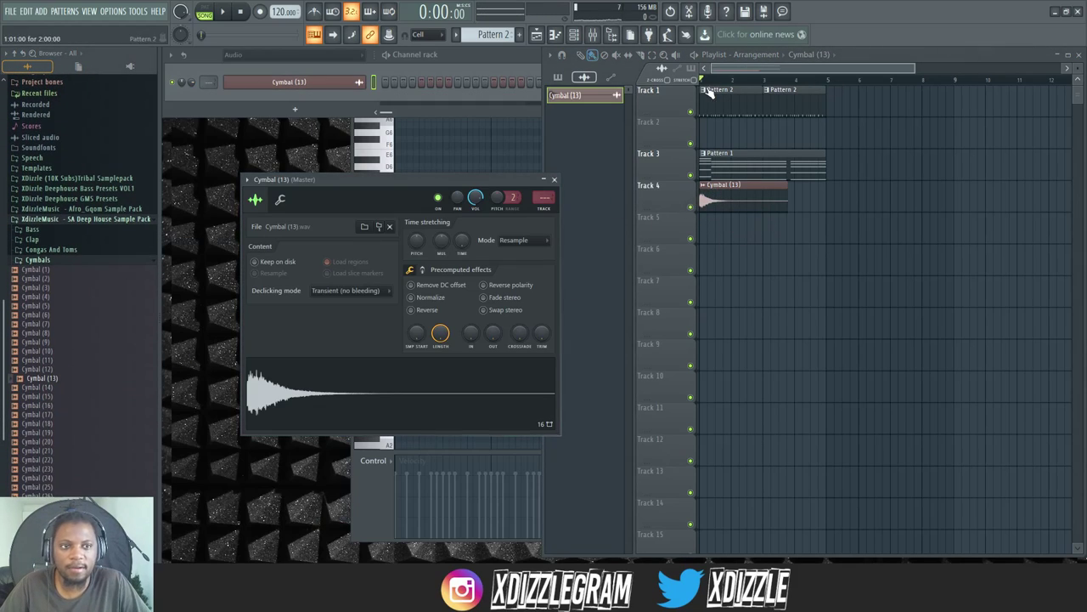
Step: Duplicate the Pattern 2 and Pattern 1 clips on Tracks 1 and 3 so that they extend through bar 8
scroll(749, 79, "down", 3)
left_click_drag(841, 178, 707, 90)
key("ctrl+b")
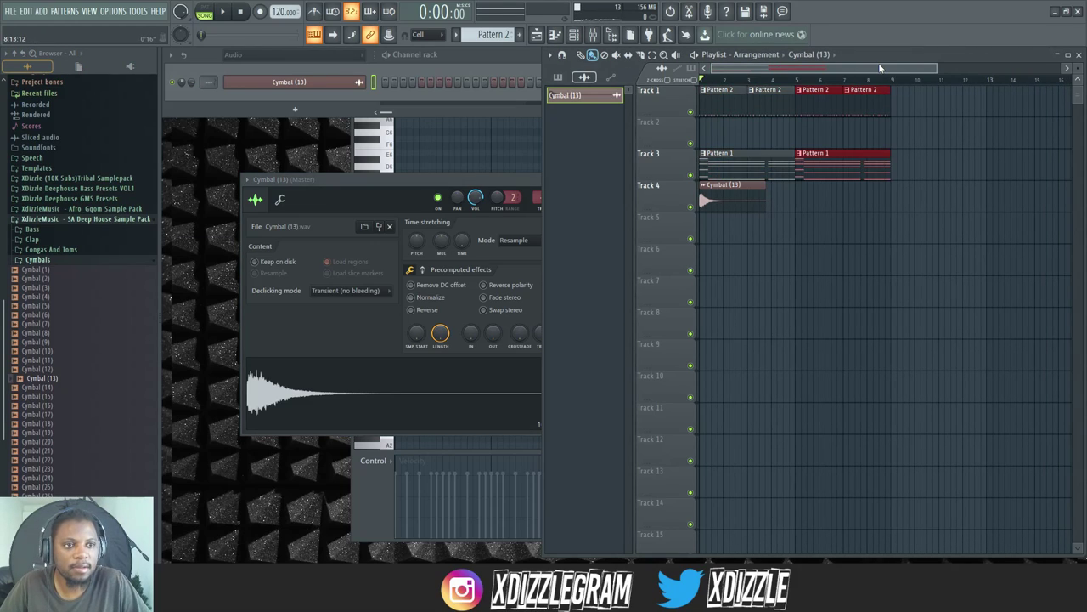
Step: Lower the Cymbal (13) audio clip's volume to 22% and play the song
left_click(734, 192)
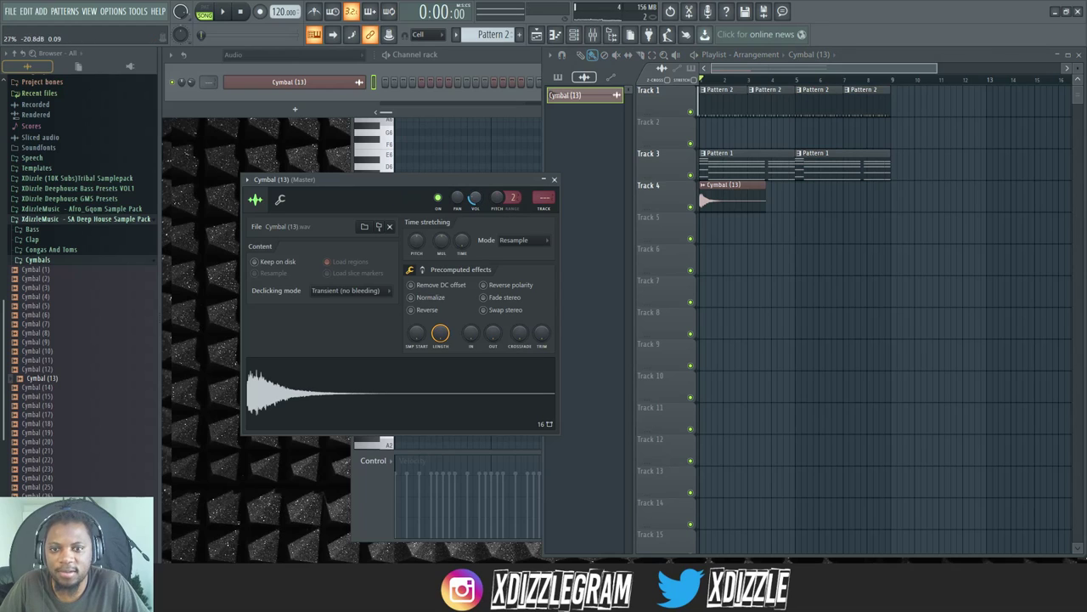
key("space")
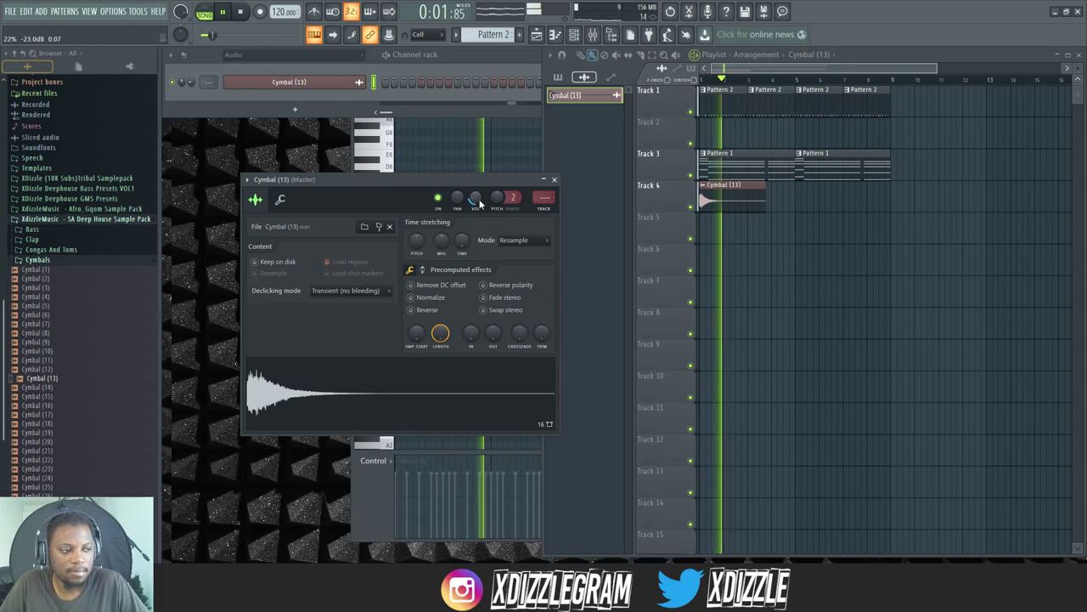
left_click(875, 52)
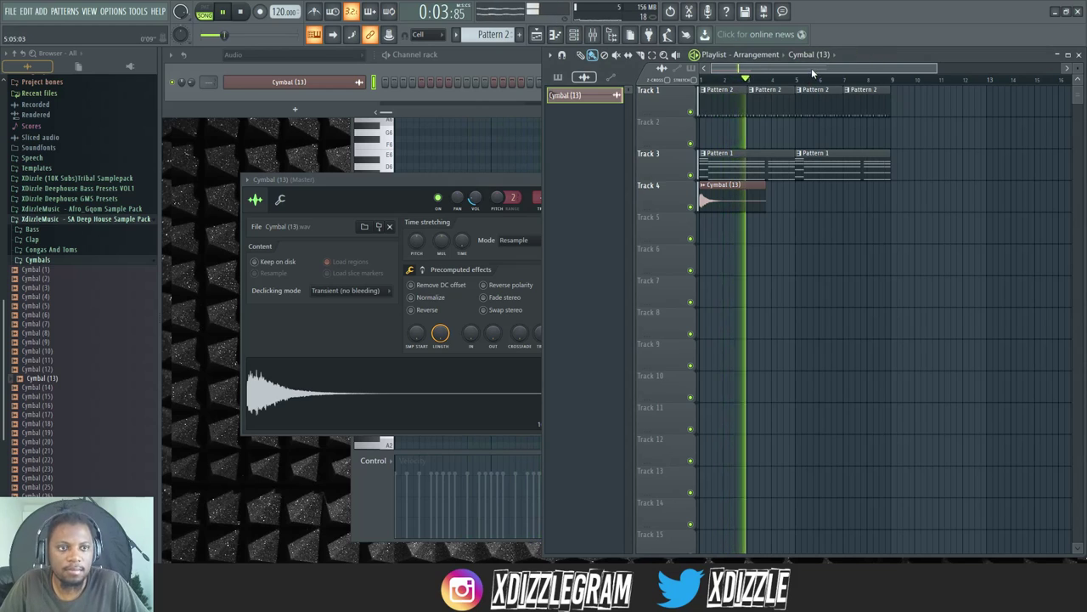
Step: Open Pattern 1, stop playback, and add a GMS channel with the Pad 1 MC preset from the Pads & Textures bank
double_click(744, 164)
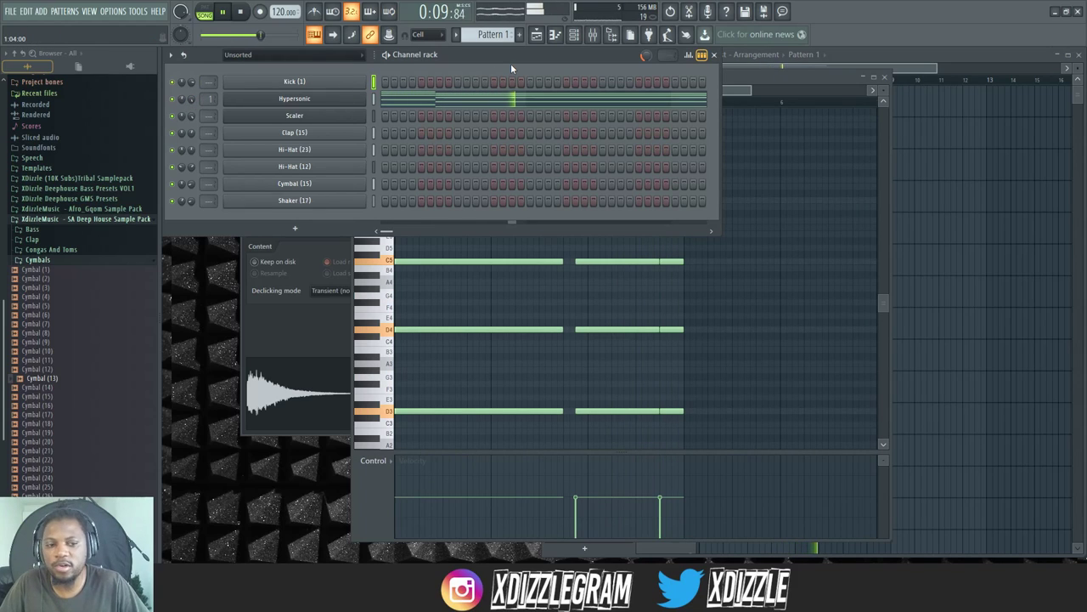
key("space")
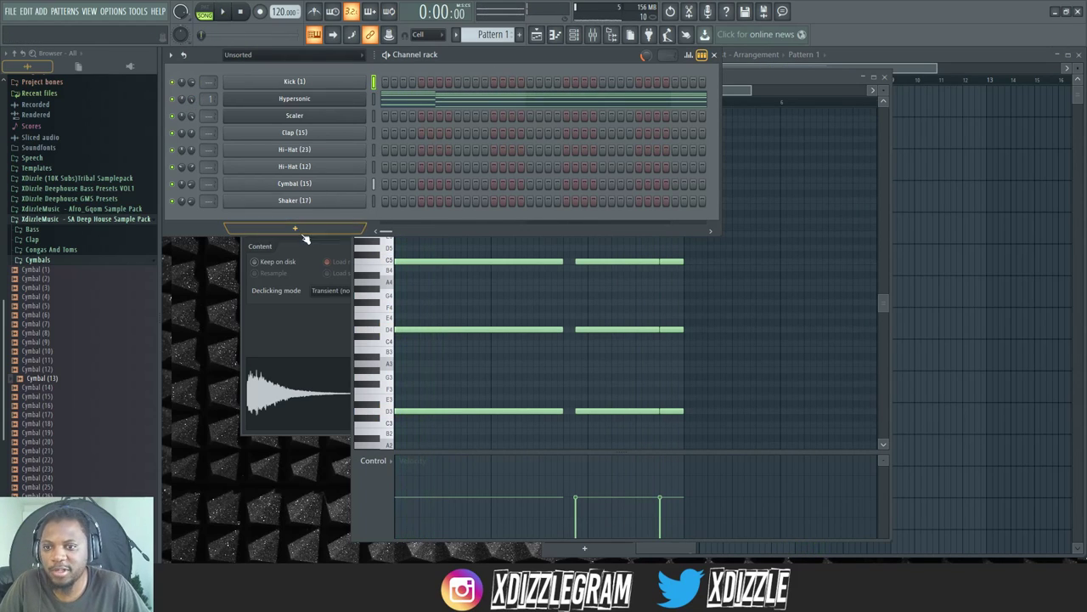
left_click(303, 231)
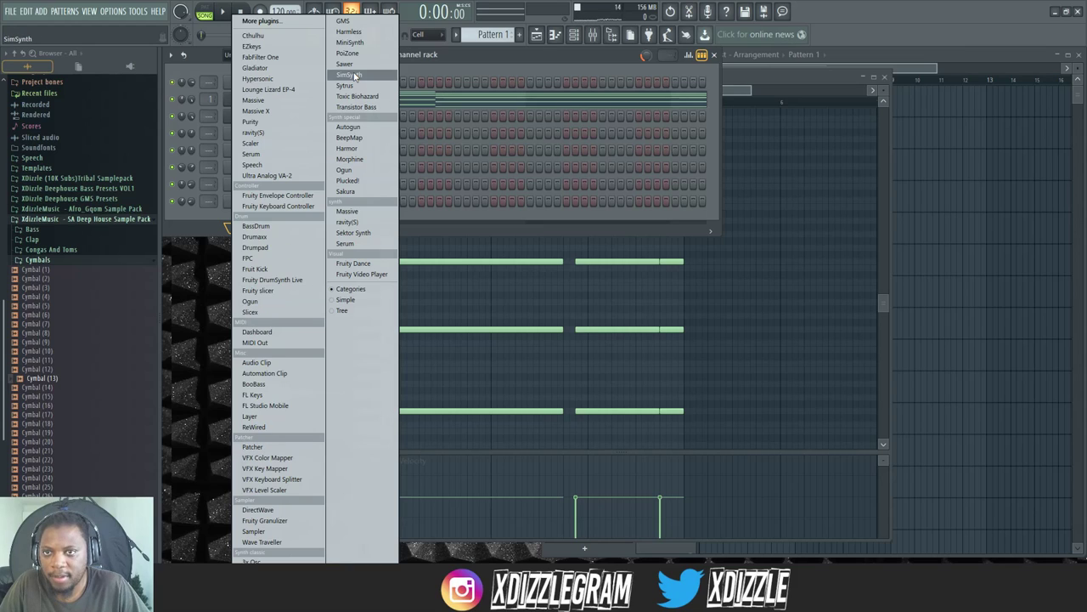
left_click(348, 22)
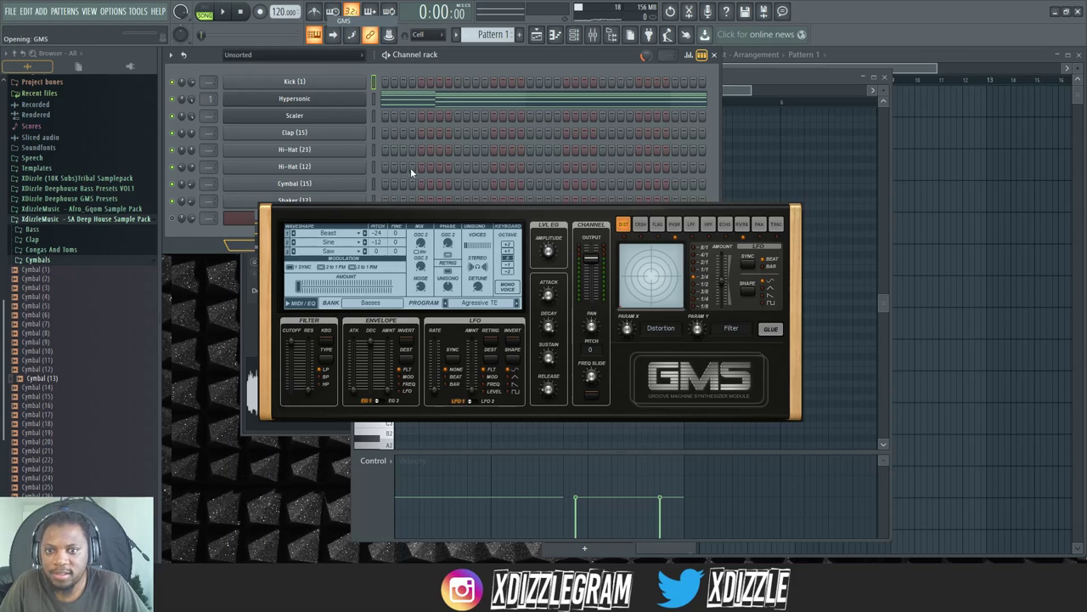
left_click(380, 307)
left_click(453, 309)
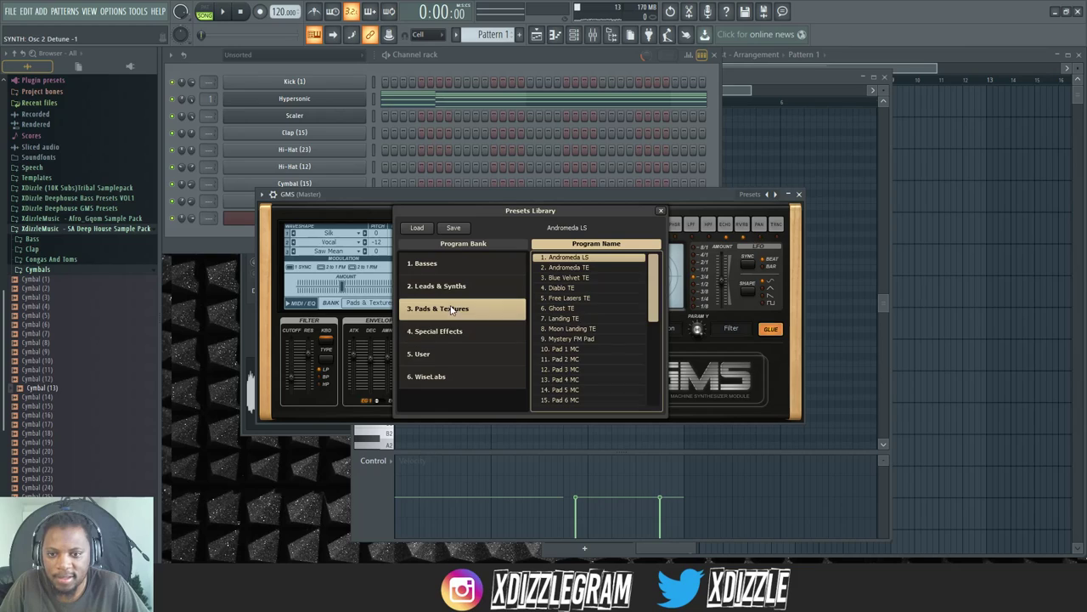
double_click(565, 349)
Step: Copy the Hypersonic chord notes to the GMS channel, lower its volume to 29%, and play the song
left_click(531, 57)
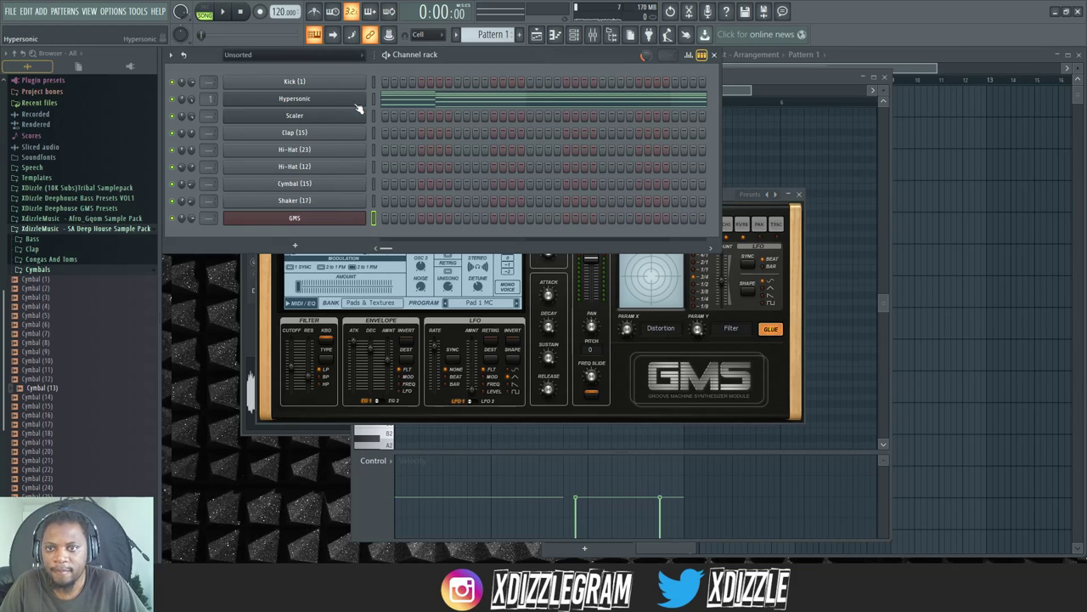
left_click(373, 218)
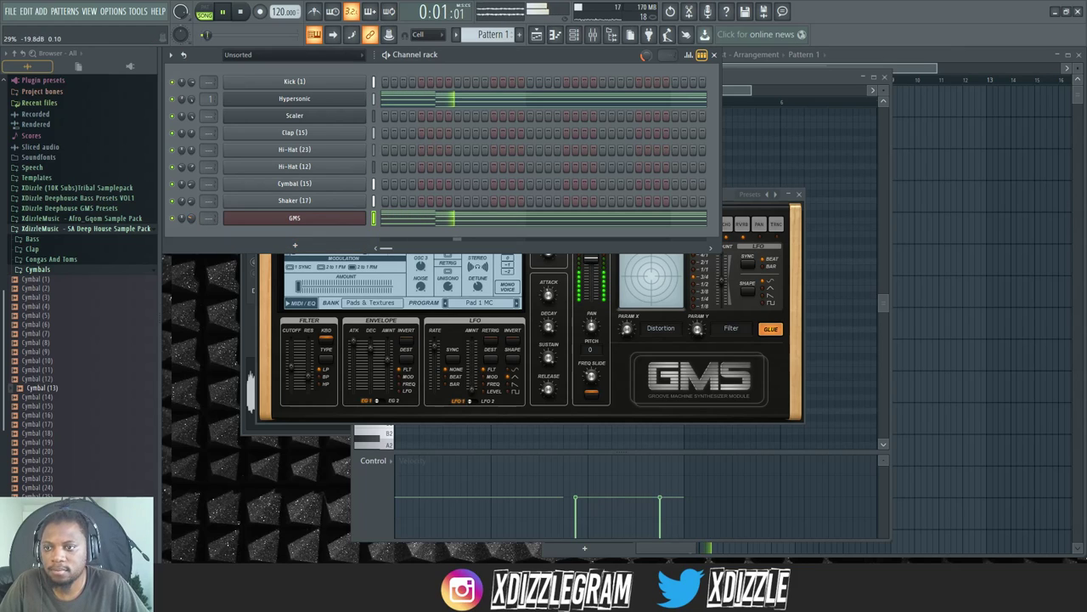
Step: Add a Morphine channel with the BRS Trombone MC preset from the Brass & Wind bank and move its window clear of the channel rack
left_click(295, 245)
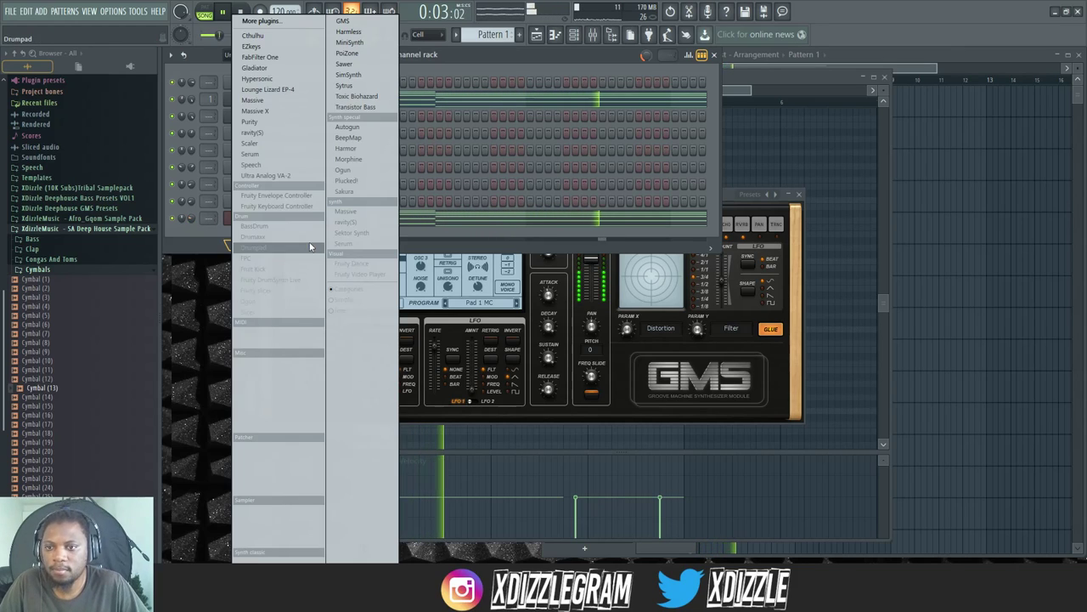
left_click(376, 158)
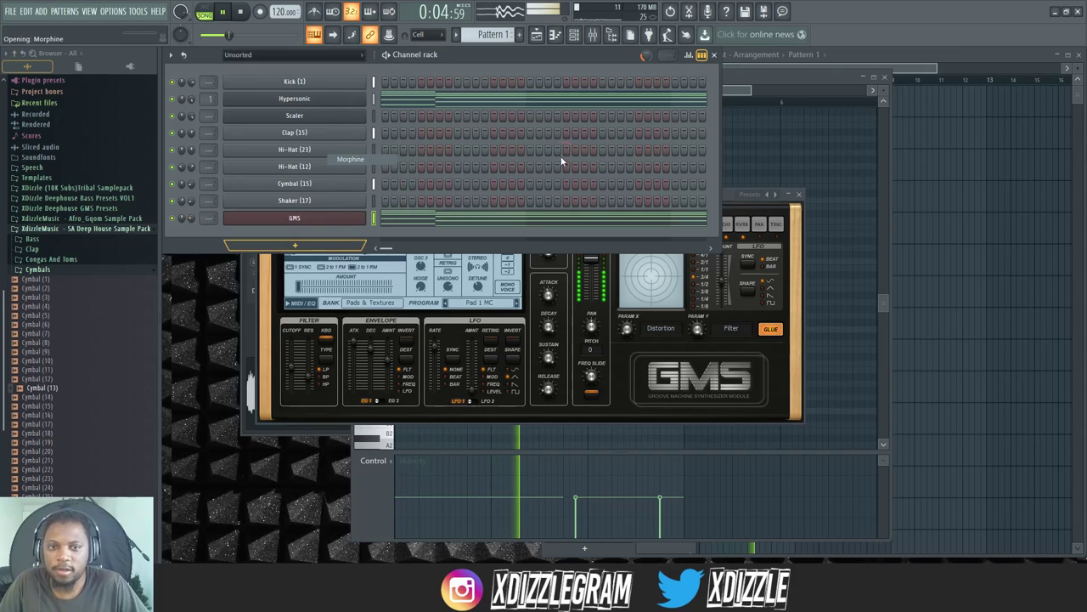
left_click(336, 243)
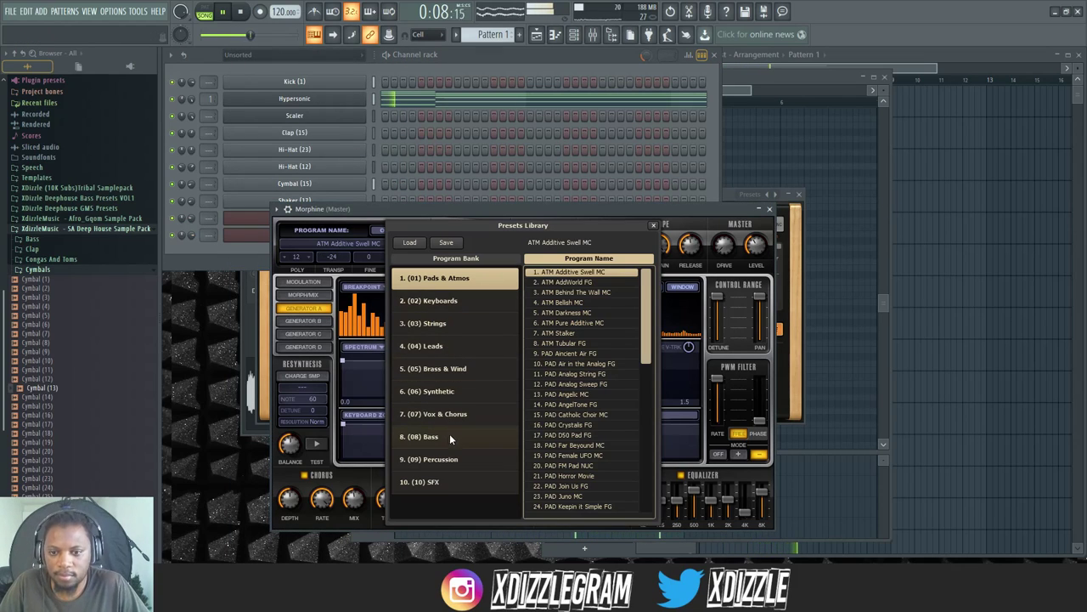
left_click(483, 377)
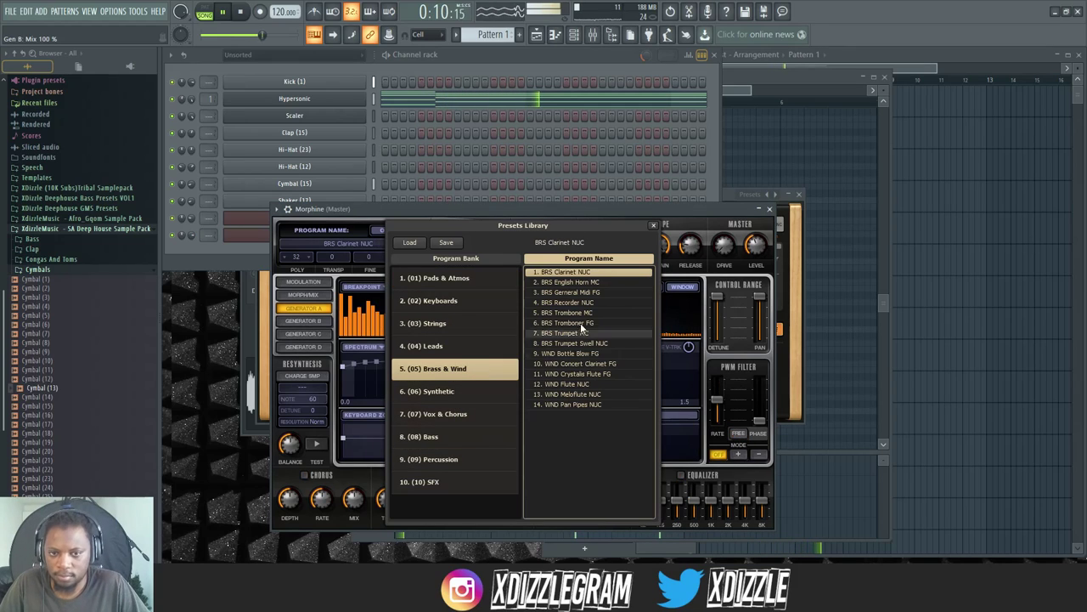
double_click(570, 308)
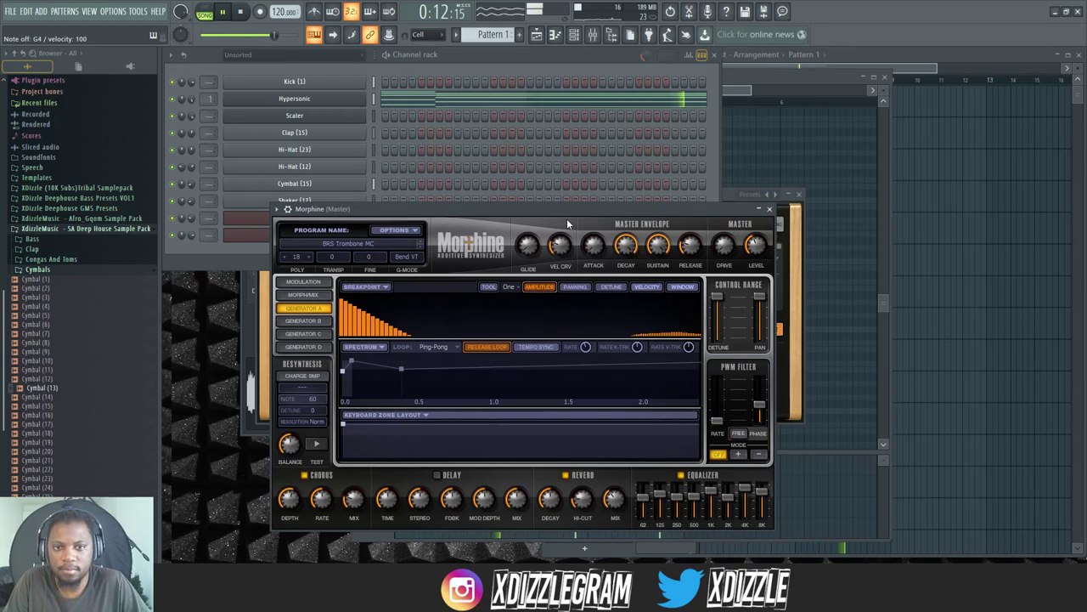
left_click_drag(561, 212, 565, 234)
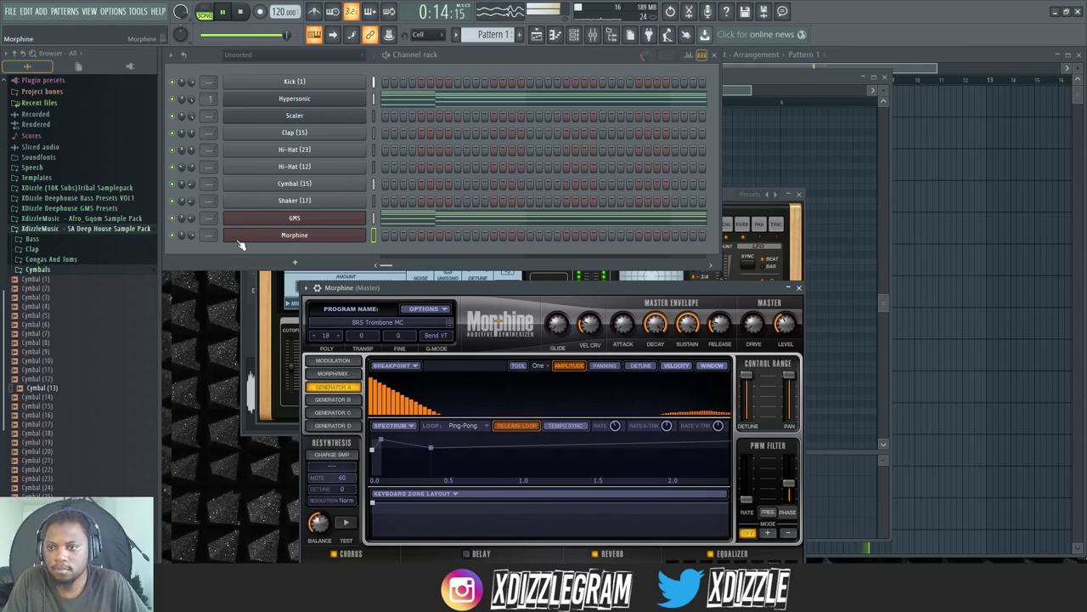
Step: Open the Morphine channel's piano roll in Pattern 1 and reposition its window over the playlist
right_click(371, 240)
left_click(441, 246)
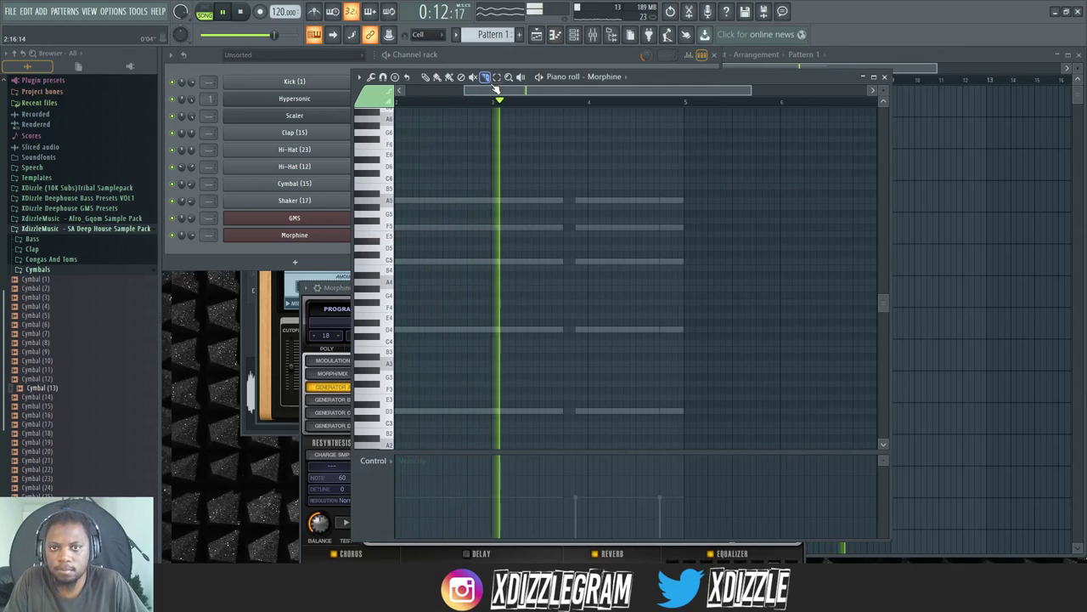
left_click_drag(441, 86, 364, 93)
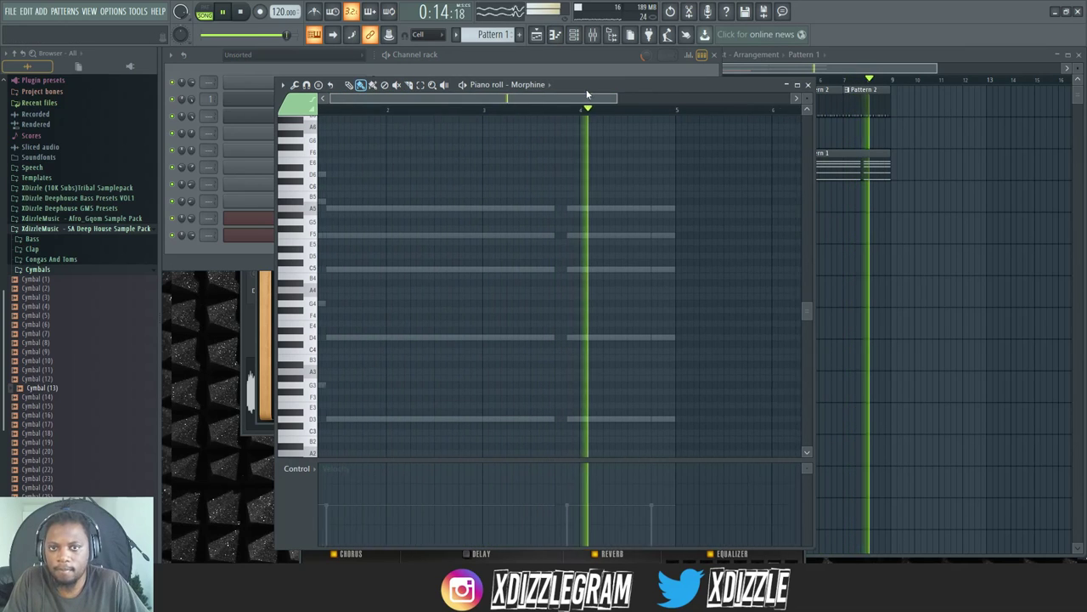
left_click_drag(617, 88, 677, 68)
scroll(391, 271, "down", 3)
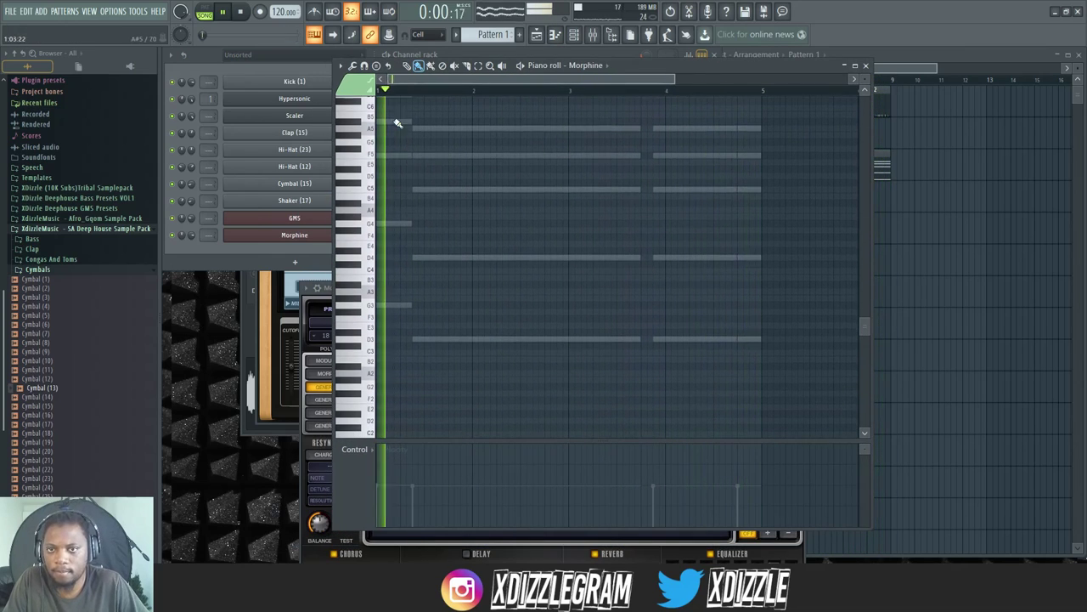
scroll(396, 81, "up", 3)
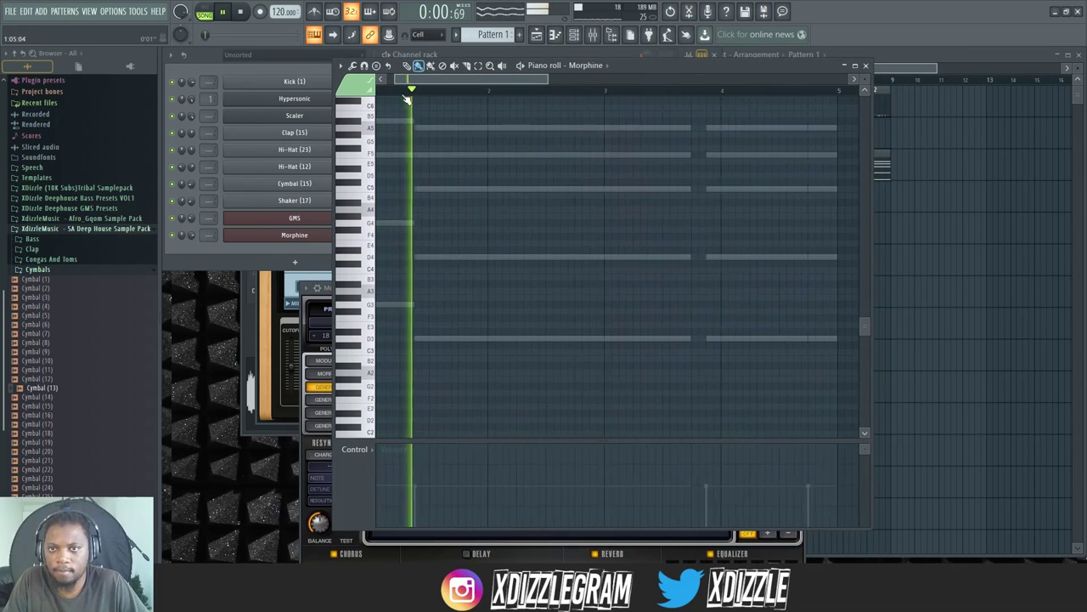
Step: Draw four one-step G4 notes on the off-beats of bar 1 for Morphine and play the song
left_click(401, 223)
key("space")
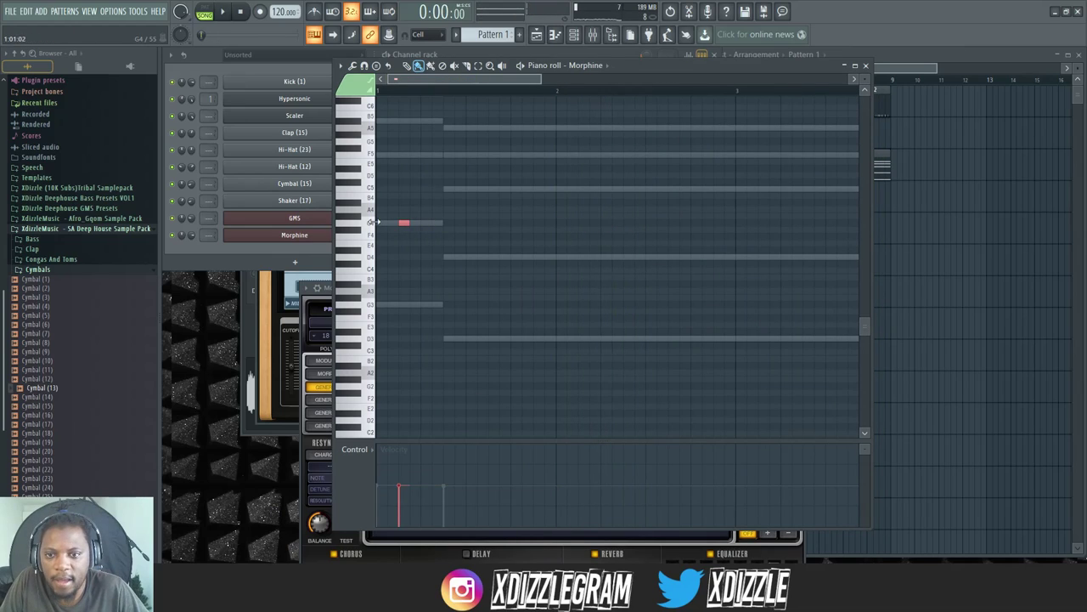
left_click_drag(412, 224, 422, 224)
key("space")
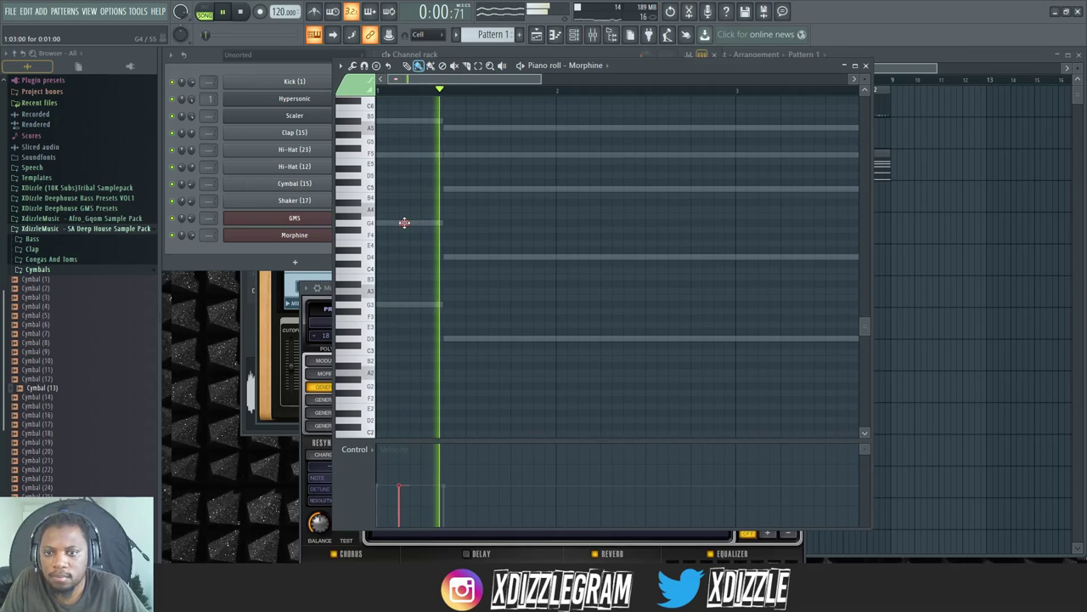
left_click(449, 223)
left_click(493, 224)
left_click(527, 223)
left_click_drag(530, 224, 542, 223)
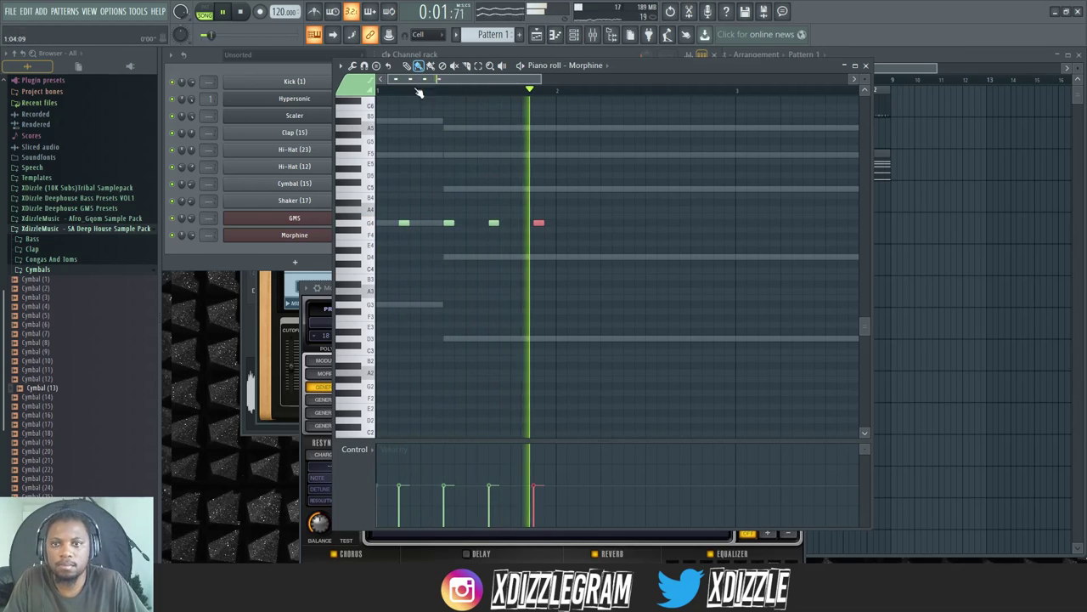
scroll(399, 88, "up", 3)
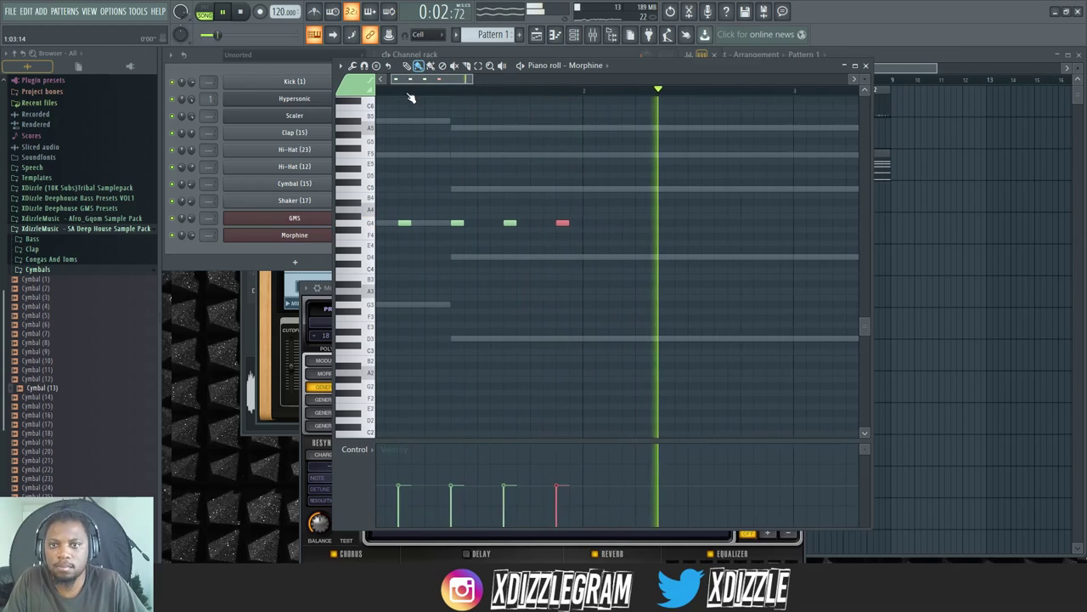
Step: Set a finer snap in the piano roll and shorten all four G4 notes to about half a step
left_click(364, 67)
left_click(381, 163)
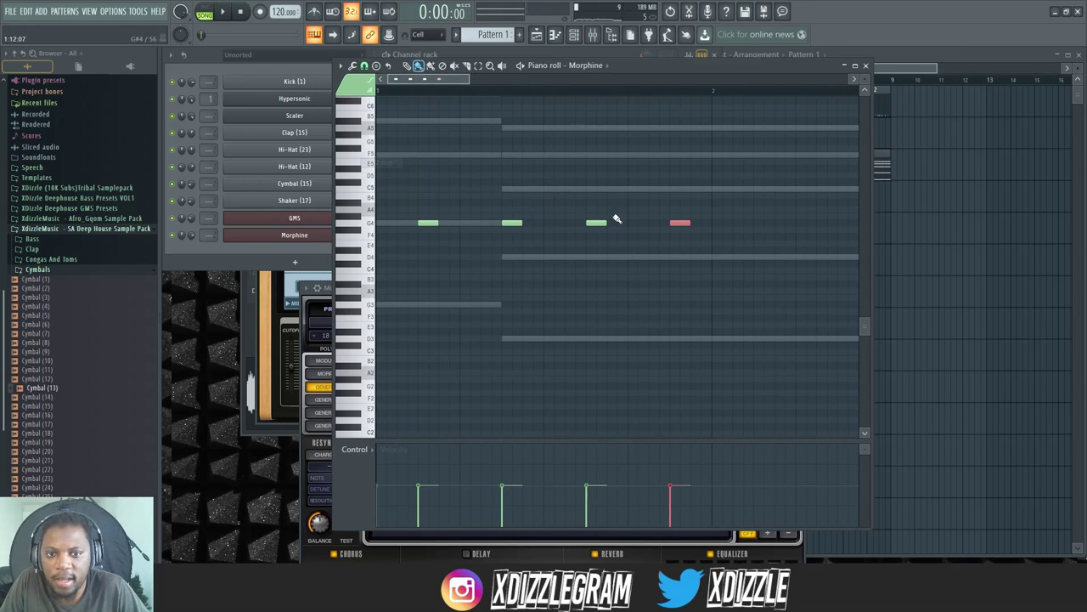
left_click_drag(717, 254, 435, 189)
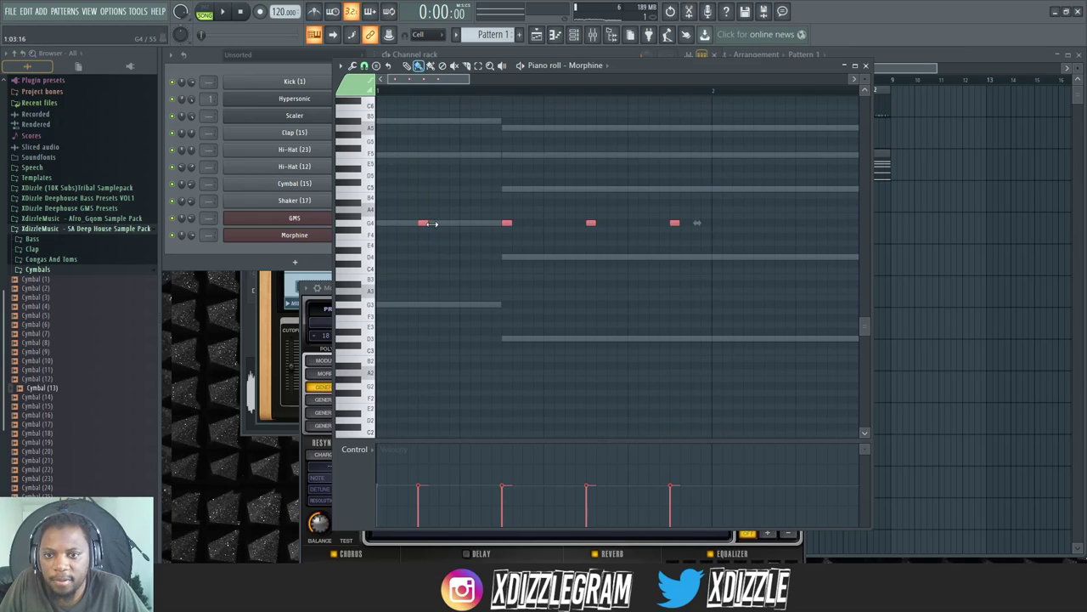
Step: Move the Morphine notes from Pattern 1 into Pattern 3 and play the song
left_click(206, 53)
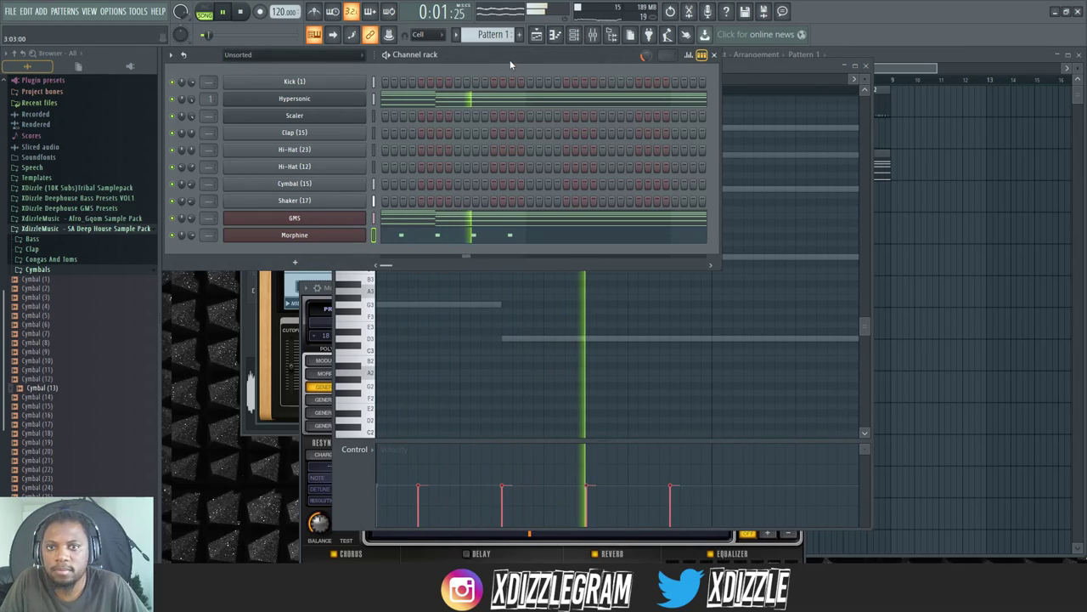
key("space")
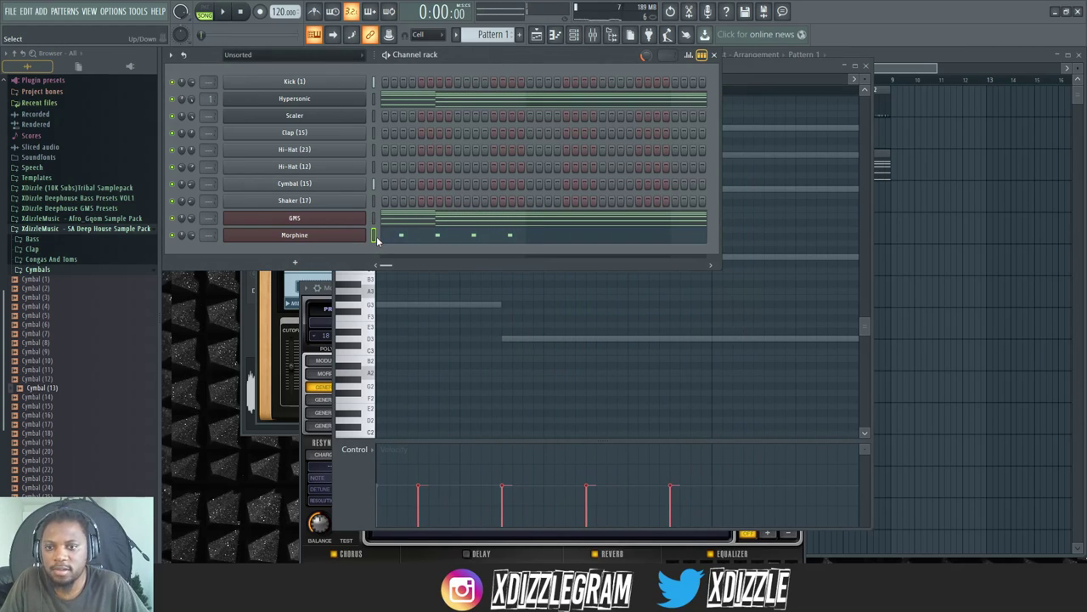
key("KP_Add")
key("KP_Add")
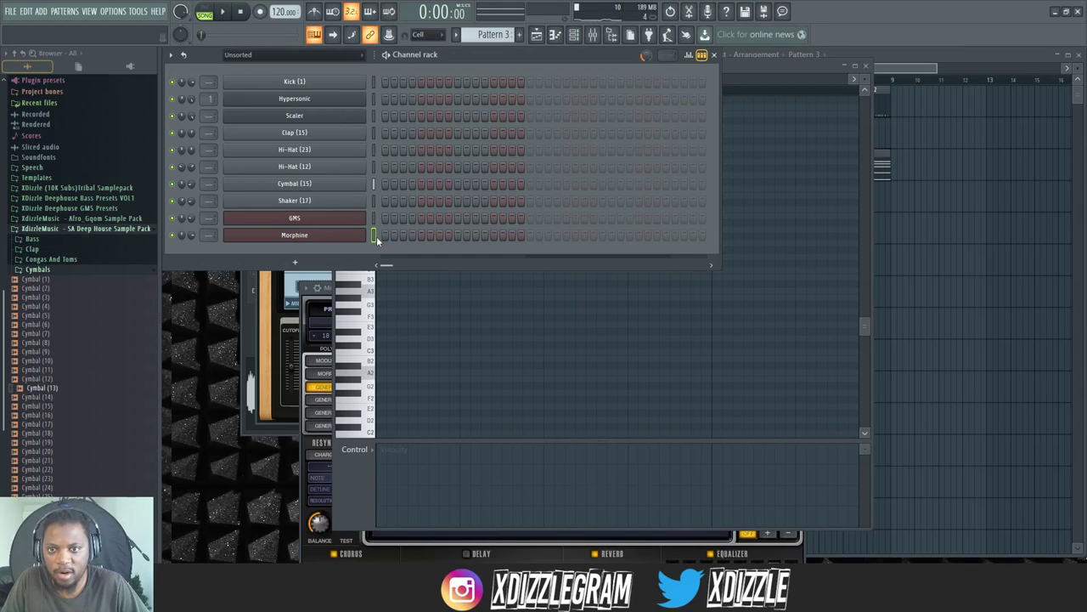
left_click(877, 70)
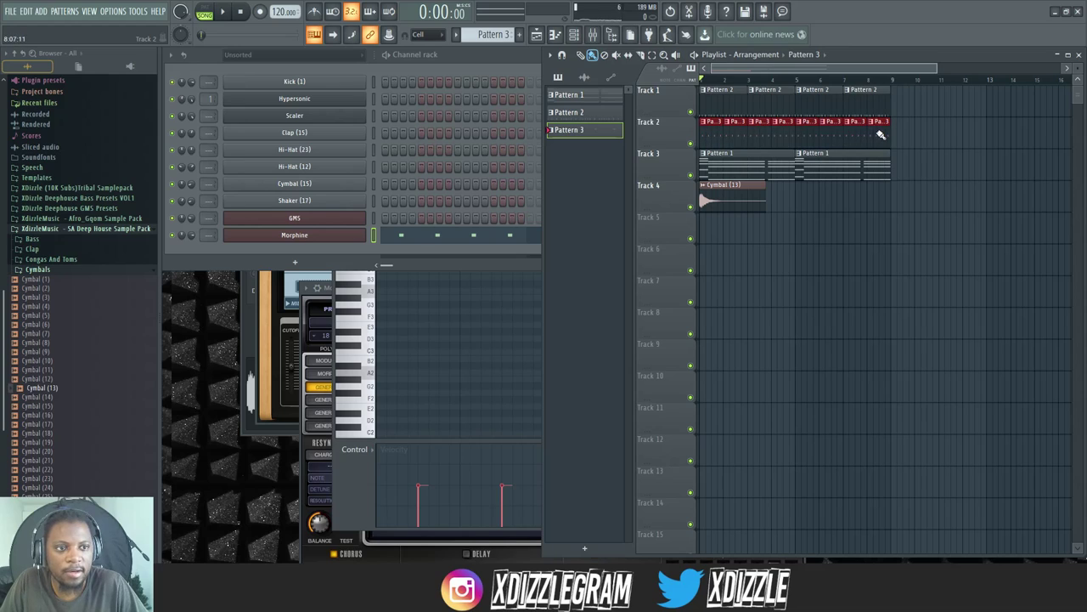
key("space")
left_click(229, 247)
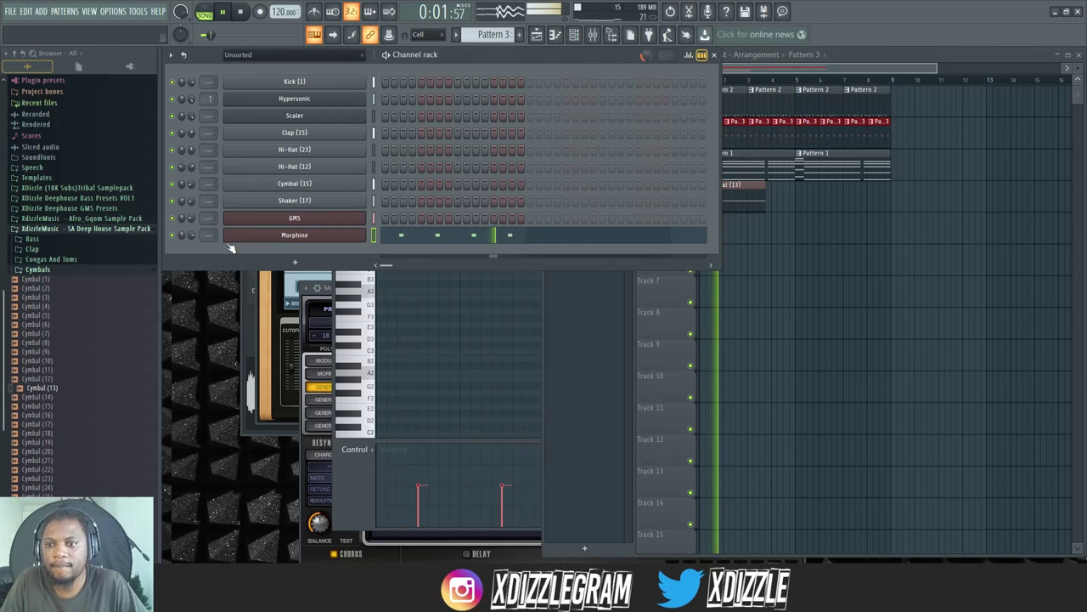
Step: Clone the Morphine channel and open the Strings bank in the copy's presets library
right_click(363, 234)
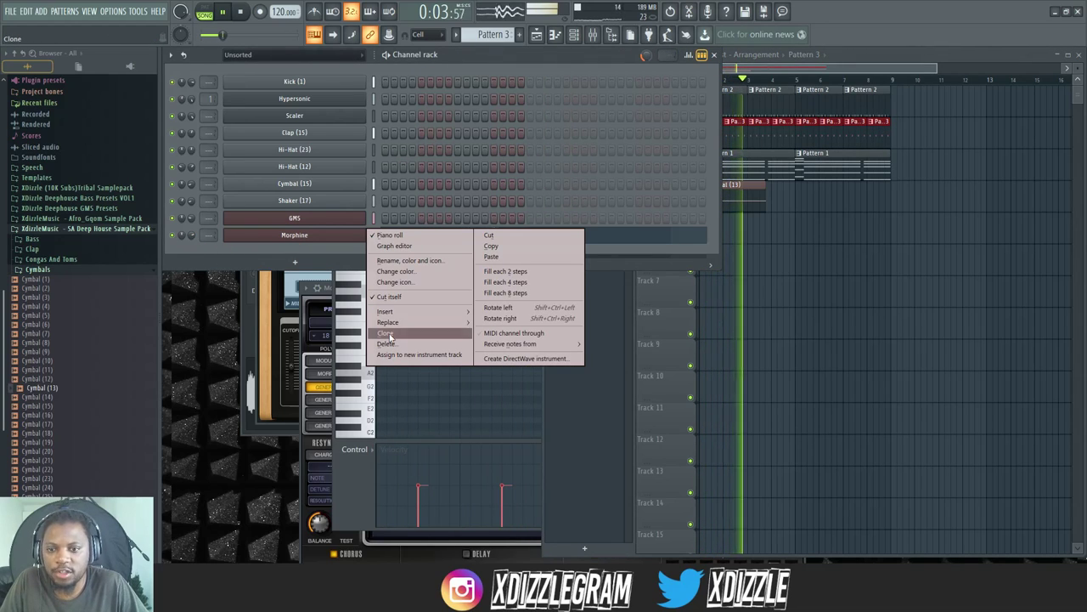
left_click(389, 338)
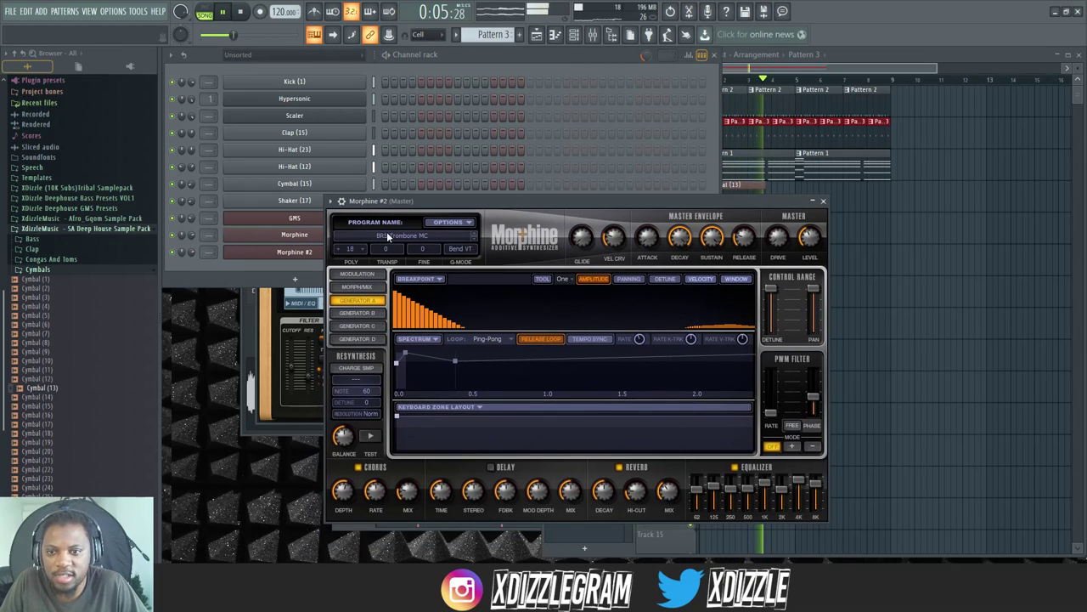
left_click(388, 237)
left_click(499, 315)
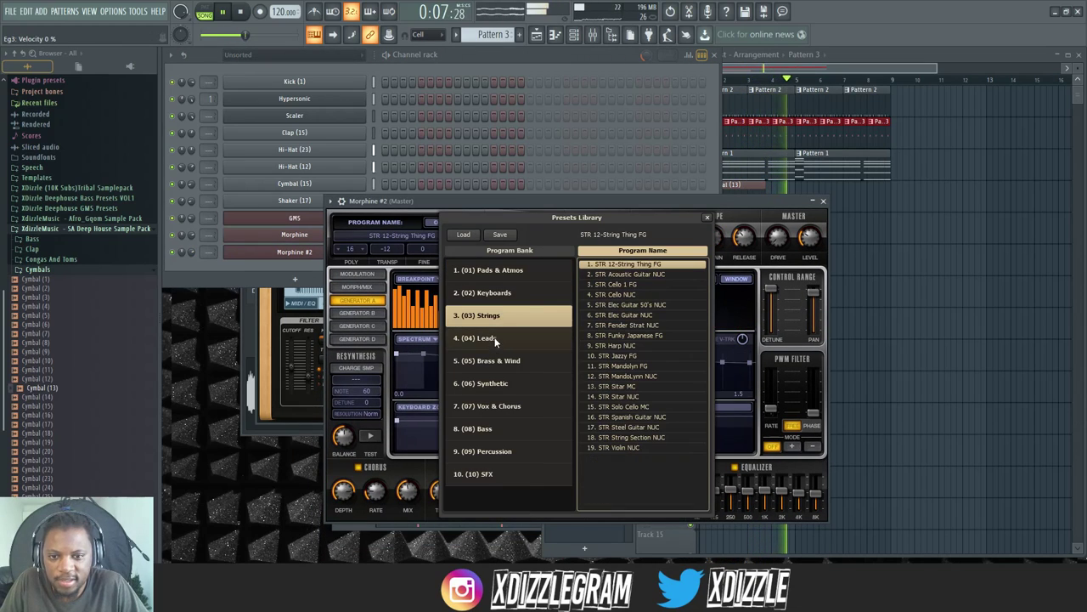
Step: Audition presets from the Leads bank on Morphine #2 and load LED Ice Cube MC
left_click(496, 338)
left_click(614, 315)
left_click(628, 367)
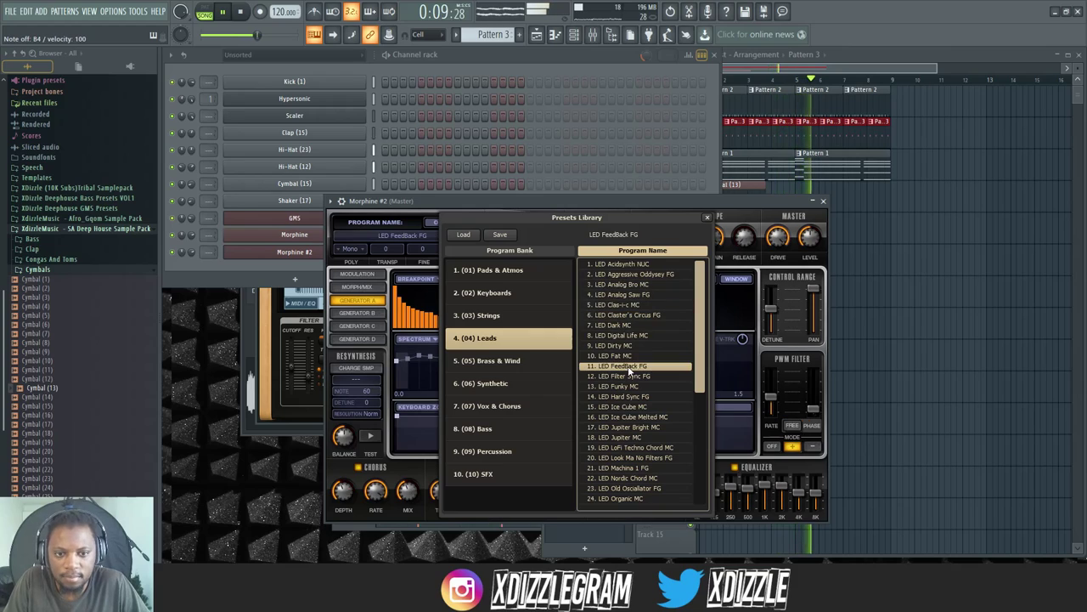
left_click(631, 386)
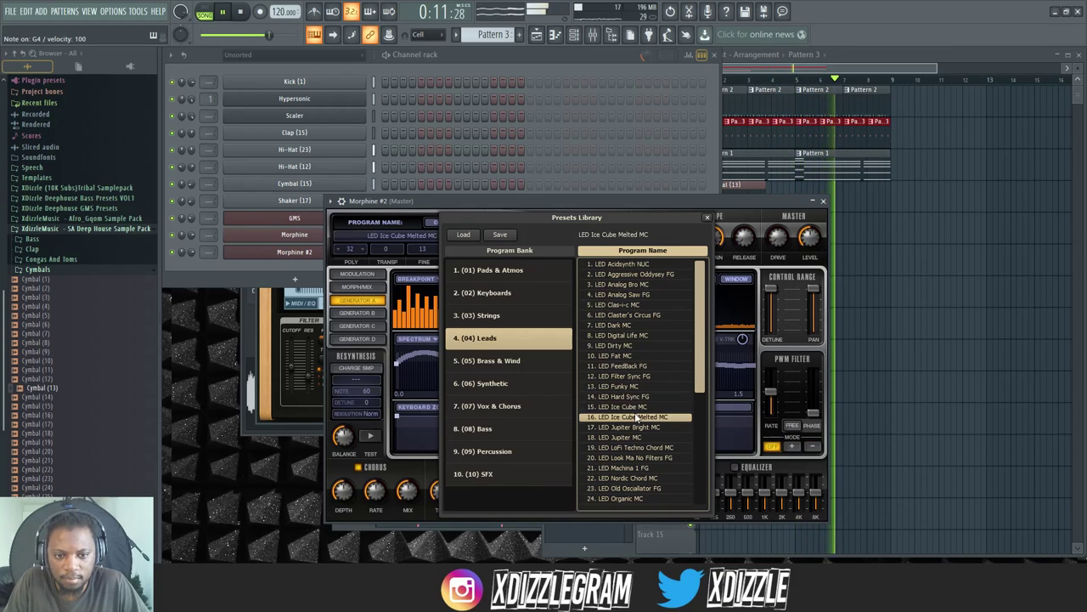
left_click(637, 397)
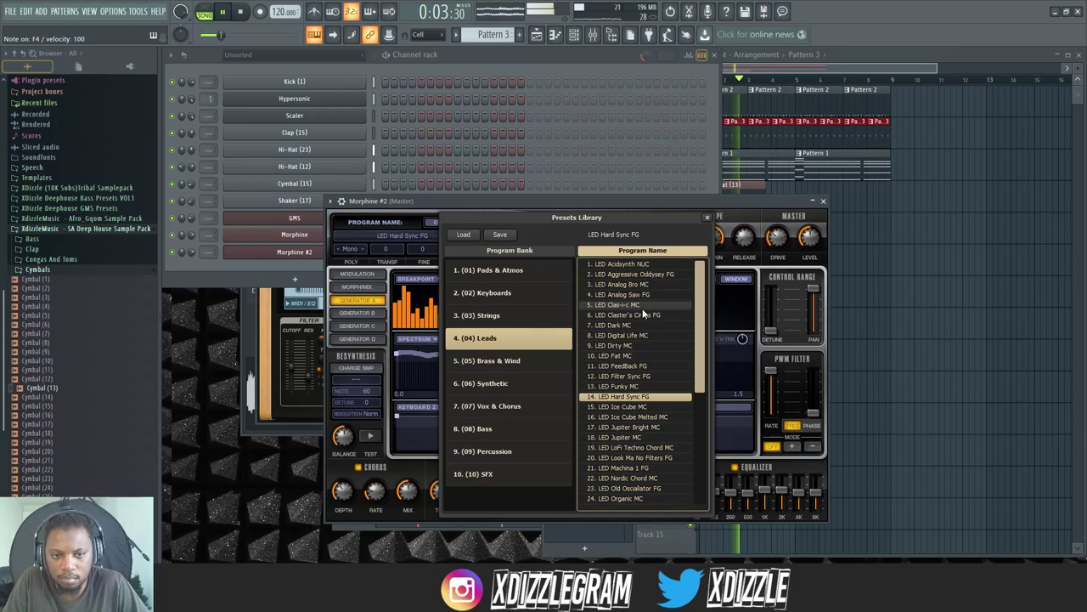
left_click(190, 251)
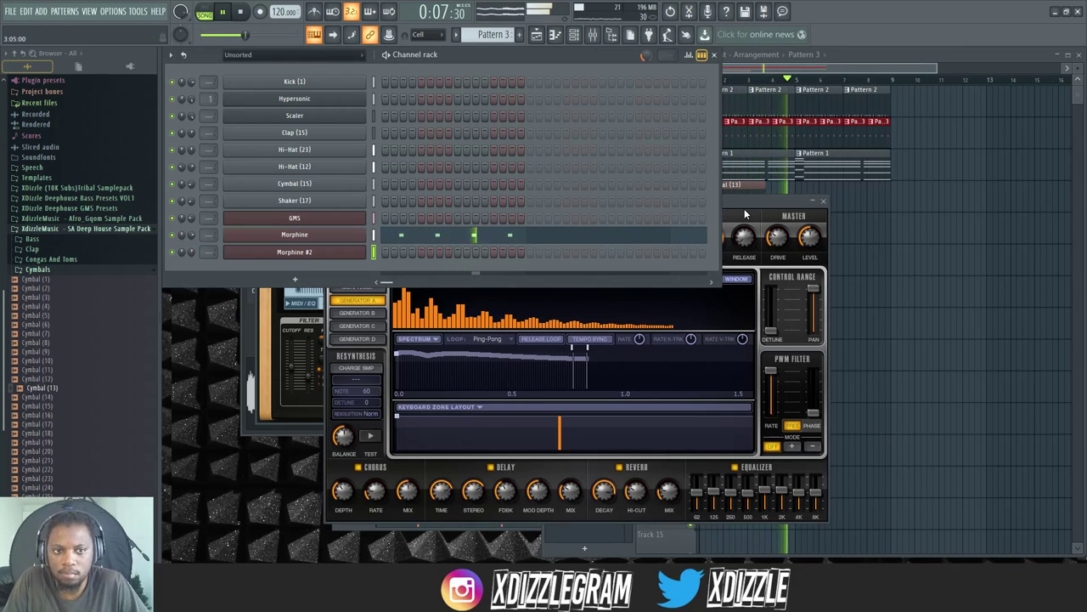
left_click(746, 214)
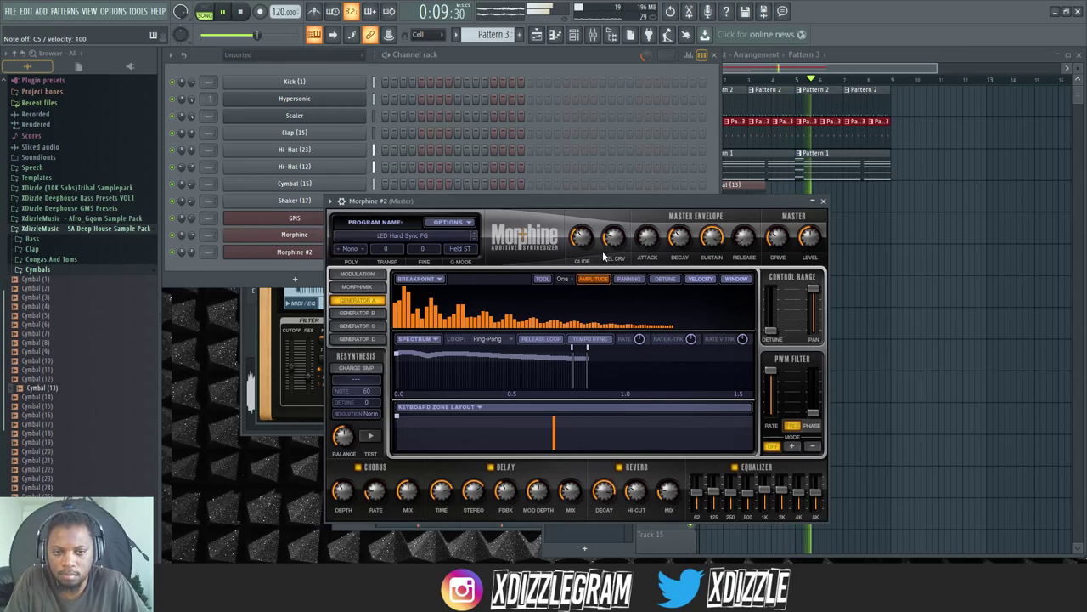
left_click(475, 242)
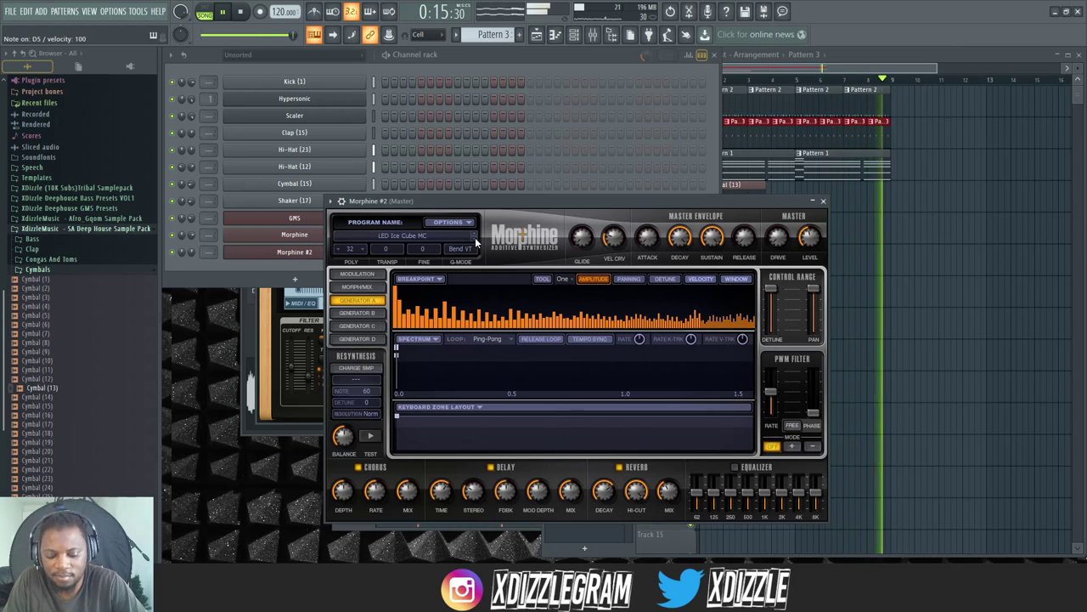
Step: Switch to Pattern 1, stop playback, and open the Morphine #2 piano roll
double_click(730, 155)
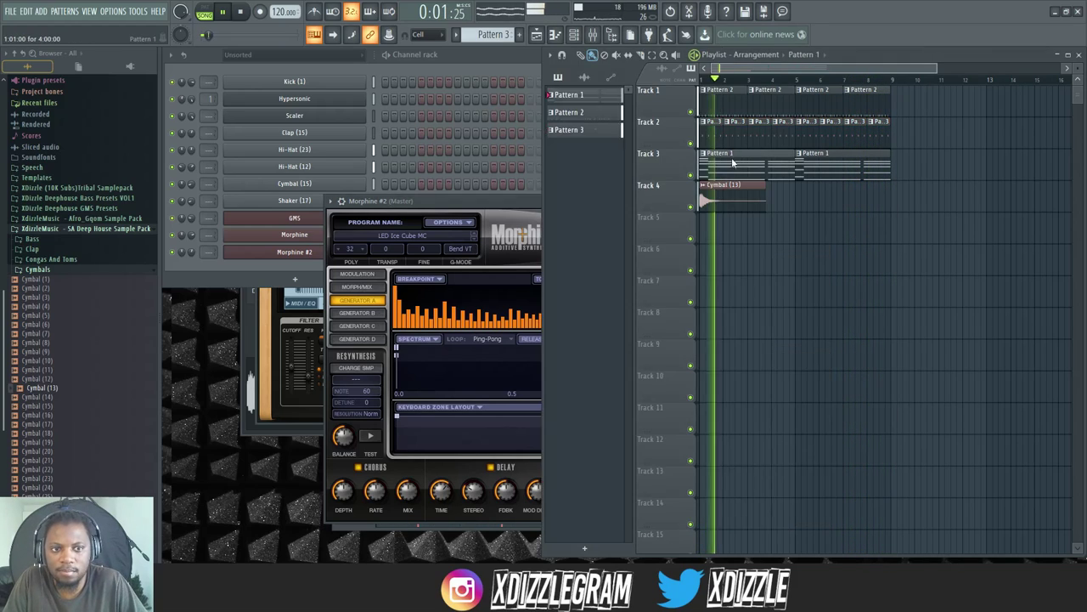
left_click(513, 52)
key("space")
right_click(370, 253)
left_click(406, 254)
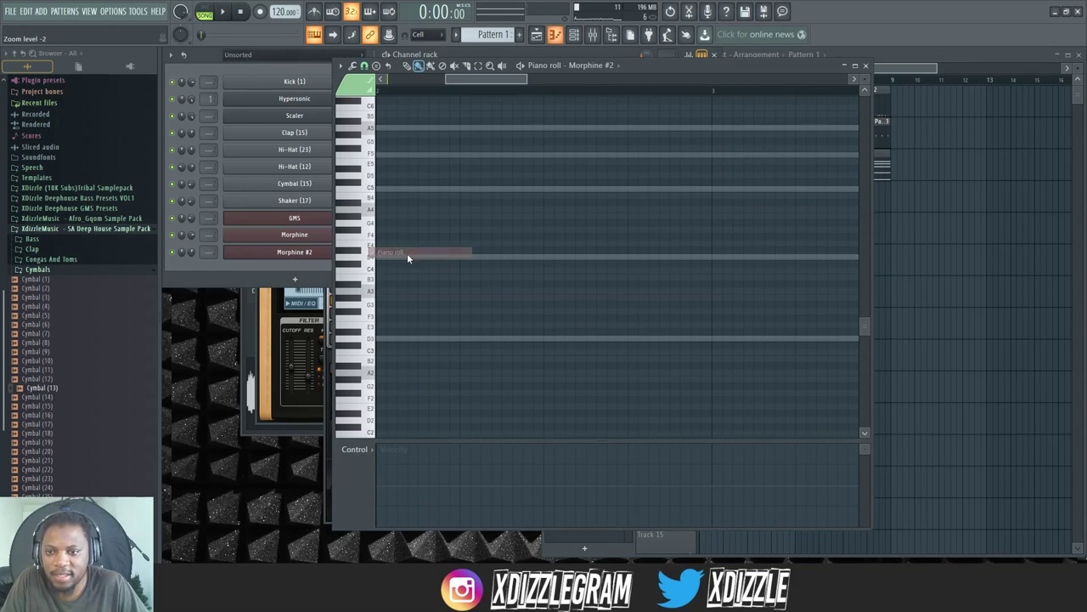
scroll(389, 227, "up", 3)
scroll(478, 94, "down", 4)
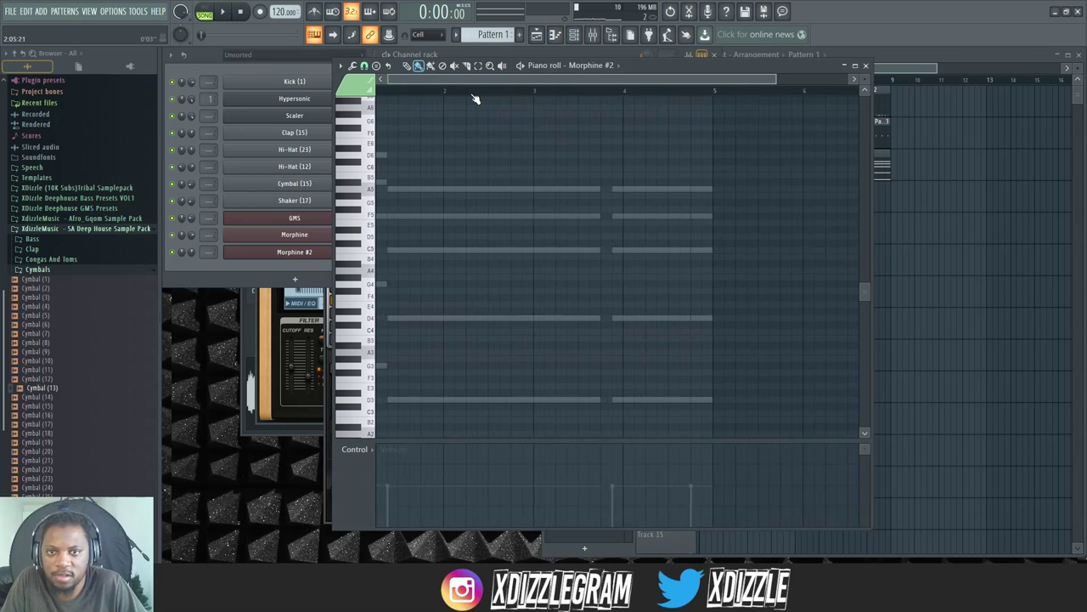
scroll(429, 94, "up", 3)
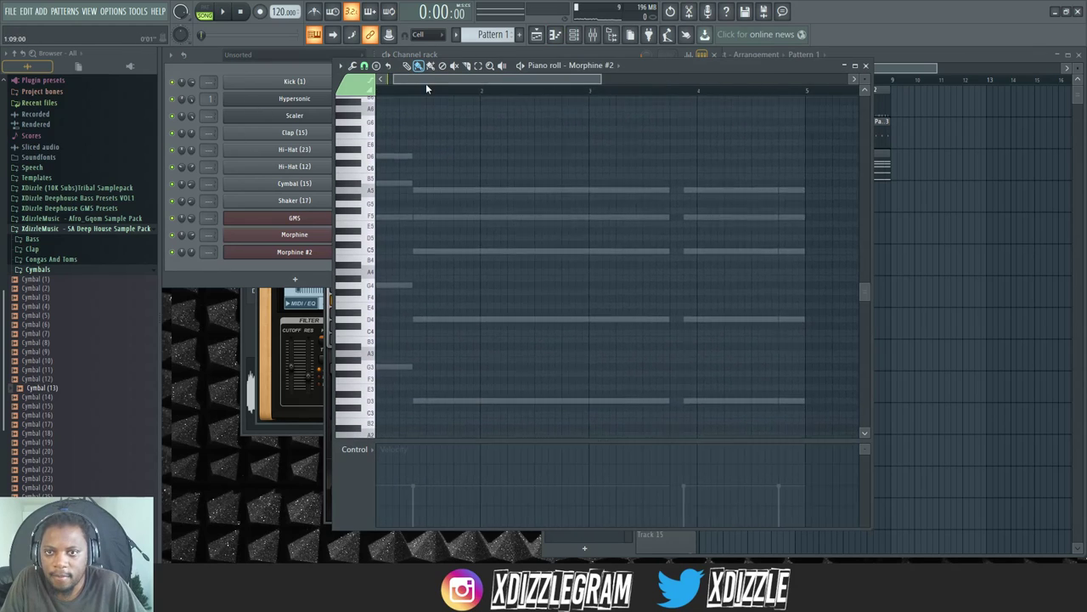
Step: Return to the channel rack, then close and reopen the Morphine #2 piano roll
left_click(241, 59)
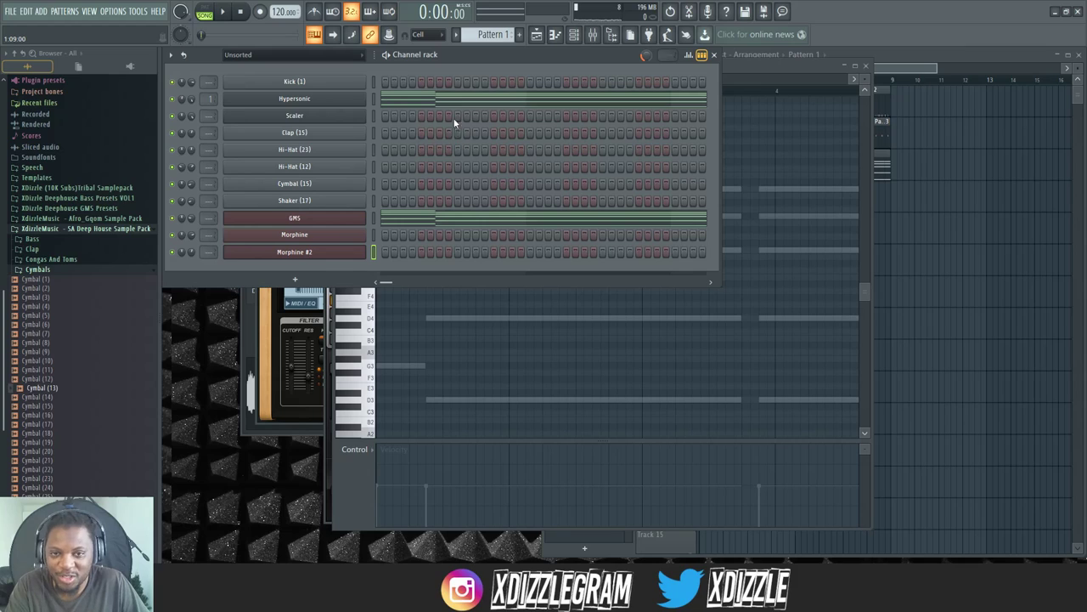
right_click(367, 247)
left_click(394, 249)
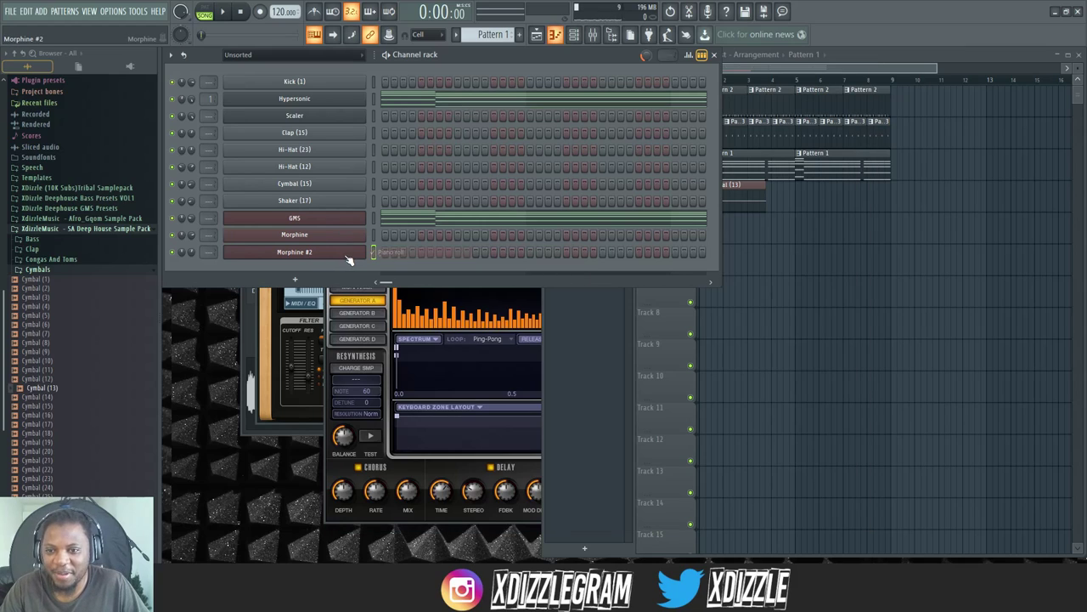
right_click(367, 247)
left_click(395, 250)
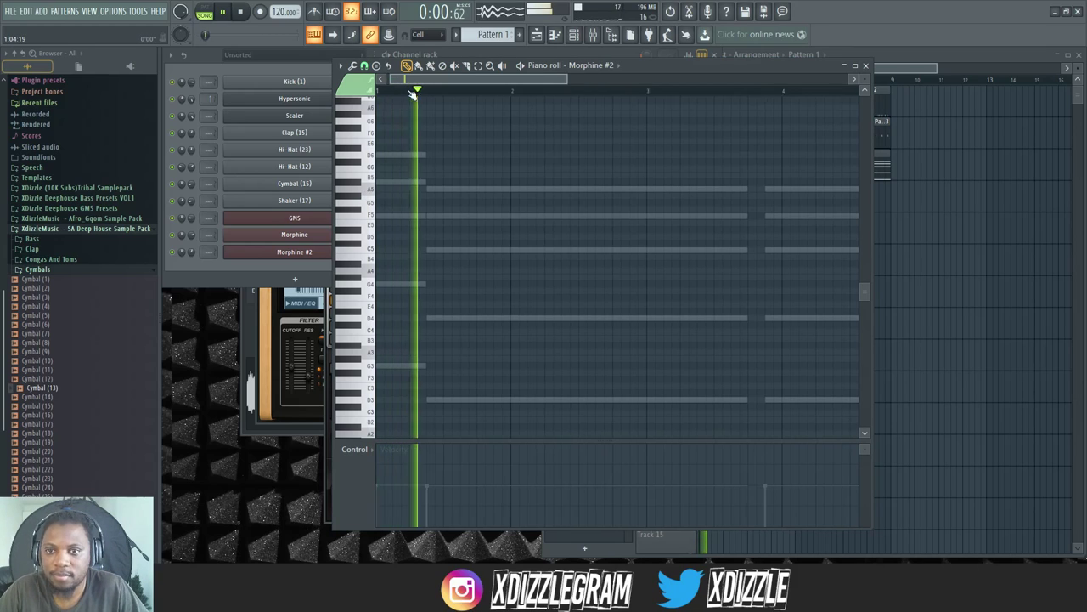
Step: Place two short G4 notes and an A4 note in the first bar of the Morphine #2 piano roll
scroll(413, 89, "up", 3)
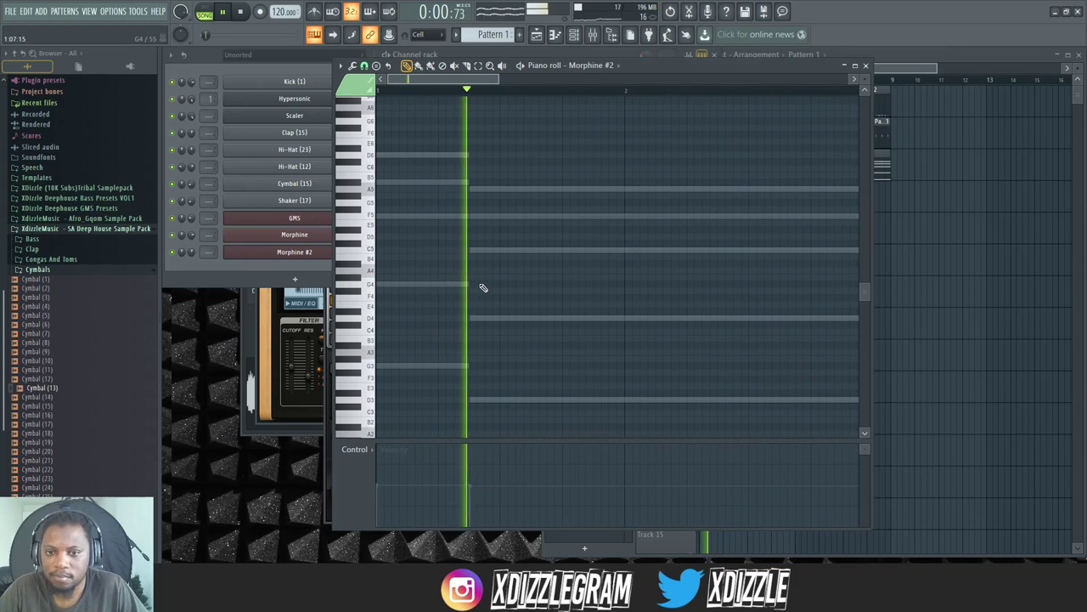
mouse_move(494, 289)
left_mouse_down()
mouse_move(504, 284)
mouse_move(495, 285)
left_mouse_up()
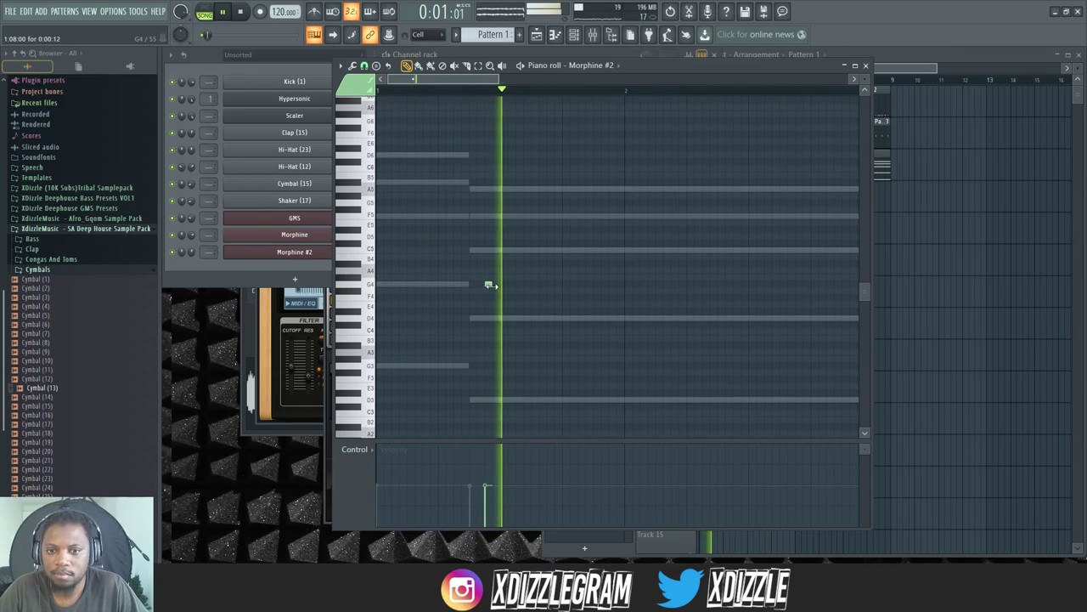
left_click(534, 283)
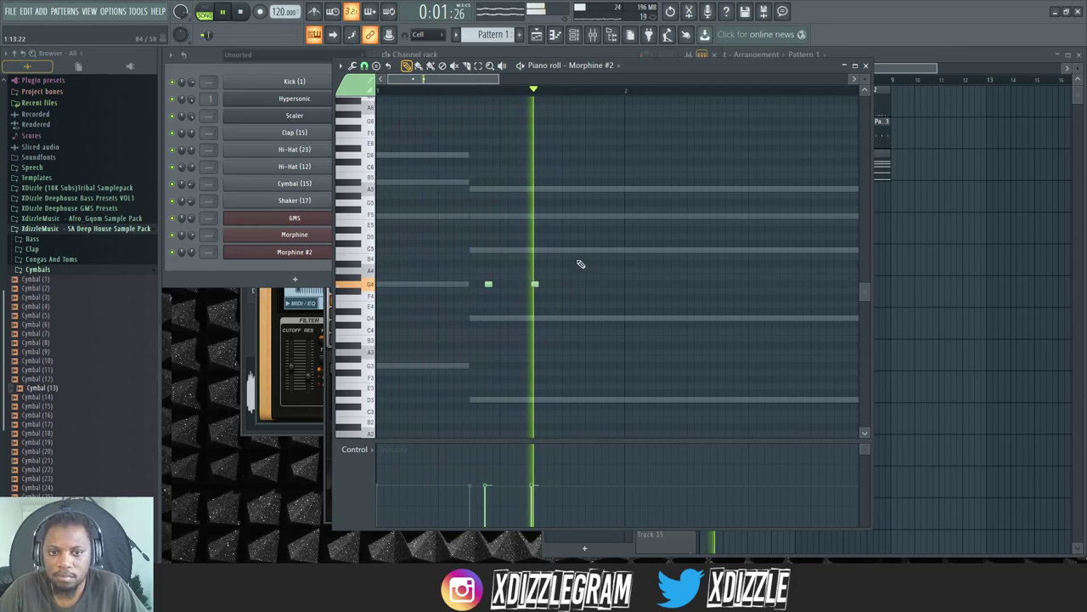
key("space")
key("space")
left_click_drag(583, 250, 581, 271)
left_click(604, 283)
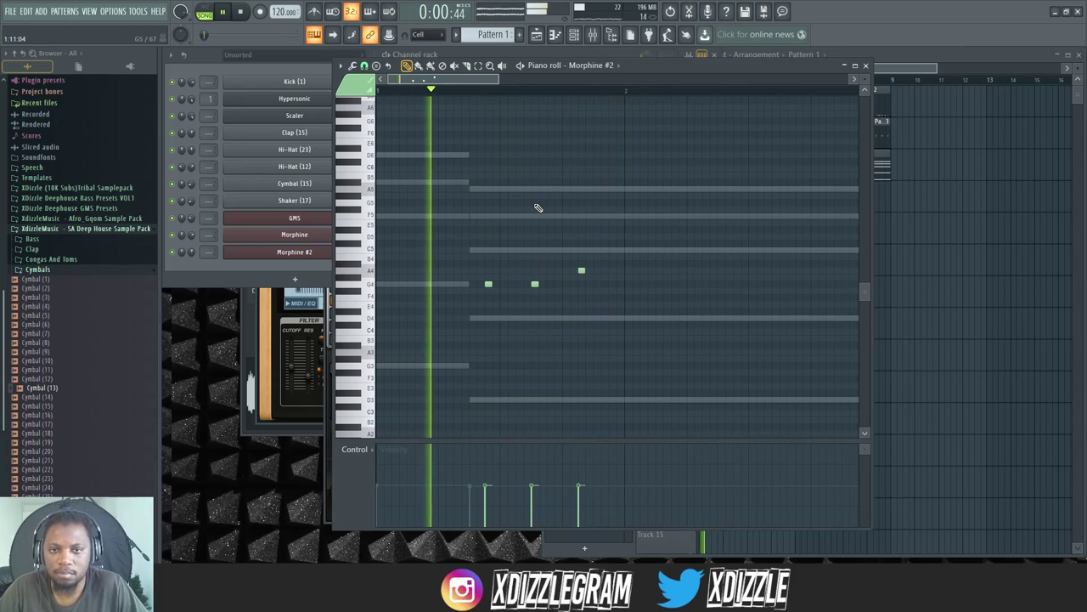
Step: Add a C5 note at the start of the bar followed by a G4, and raise the velocity of all notes
scroll(386, 277, "down", 1, "ctrl")
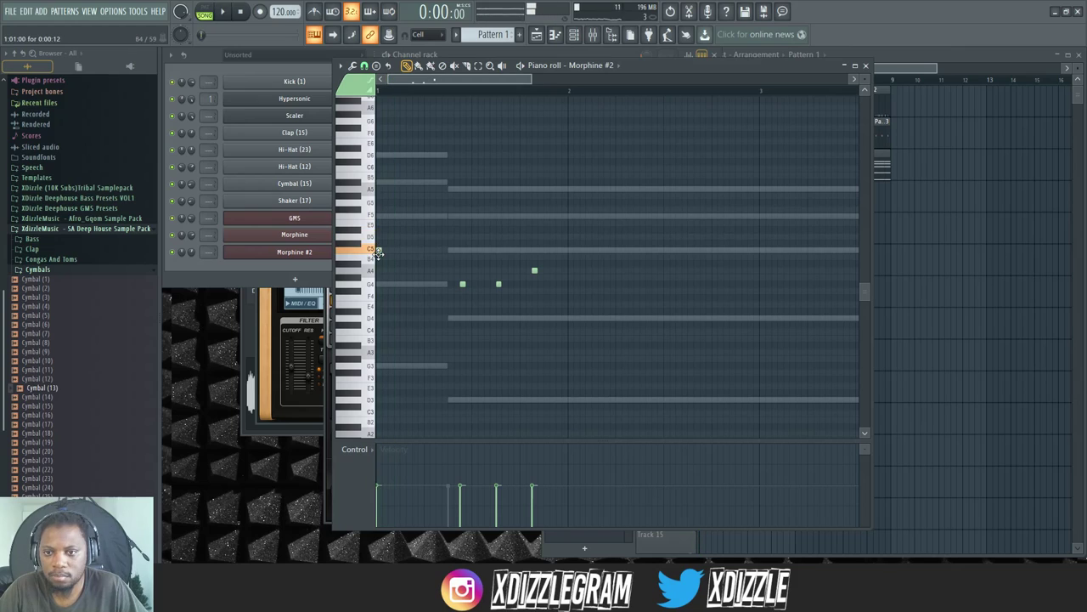
left_click(390, 285)
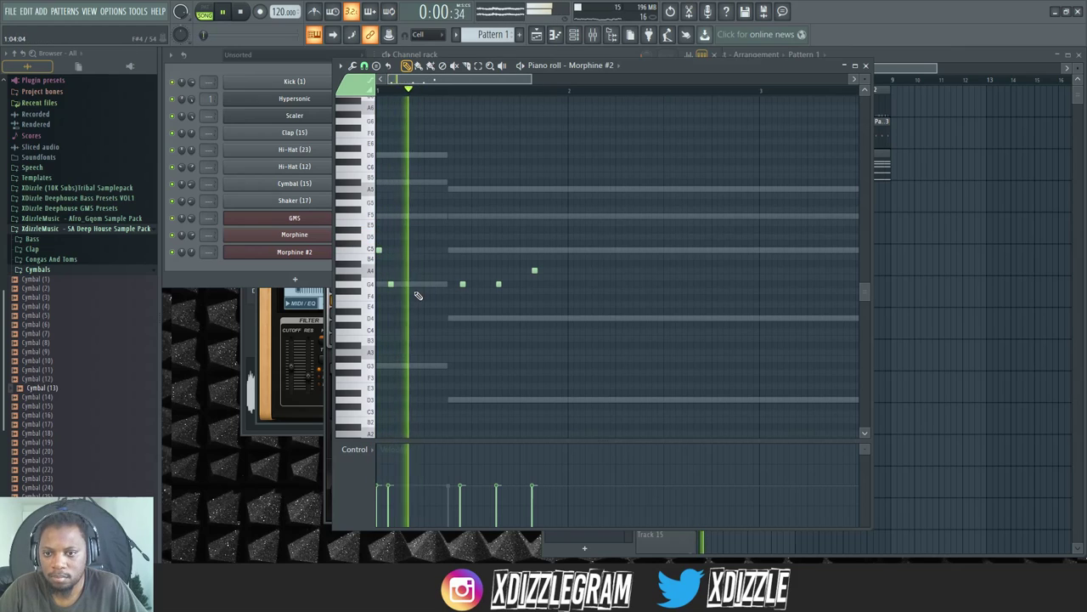
left_click_drag(377, 468, 537, 467)
key("space")
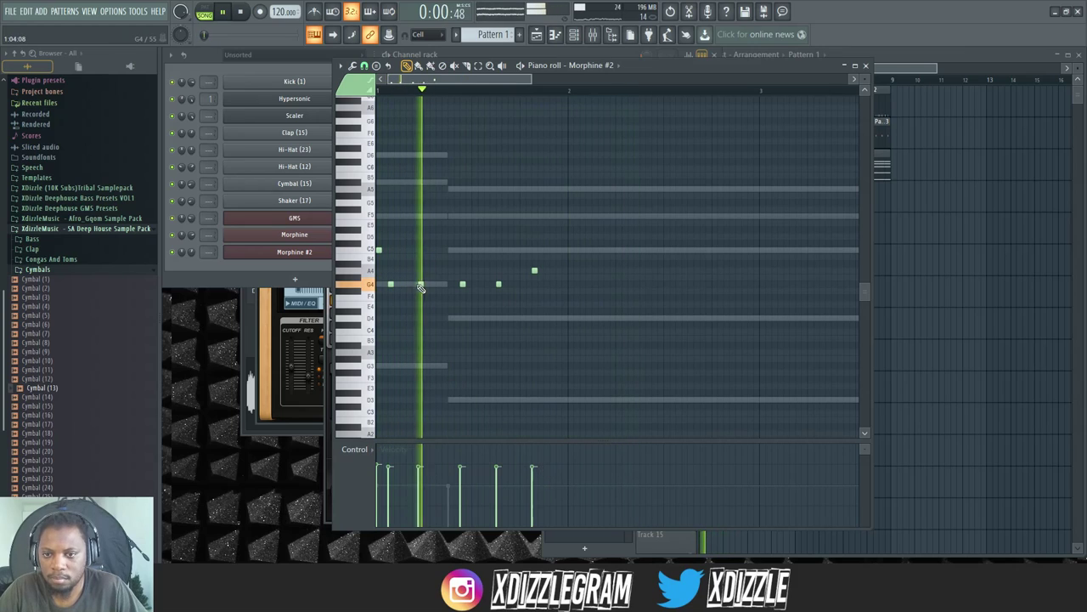
Step: Fill the early part of the bar with two more short G4 notes followed by a C5, and play it back
left_click(414, 284)
left_click(440, 284)
left_click(451, 250)
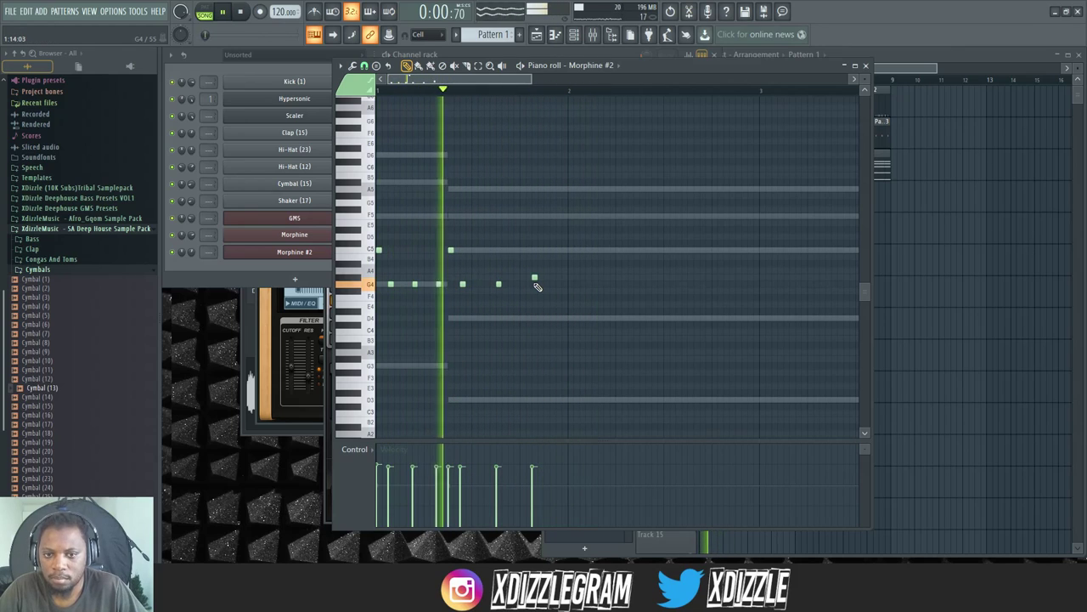
key("space")
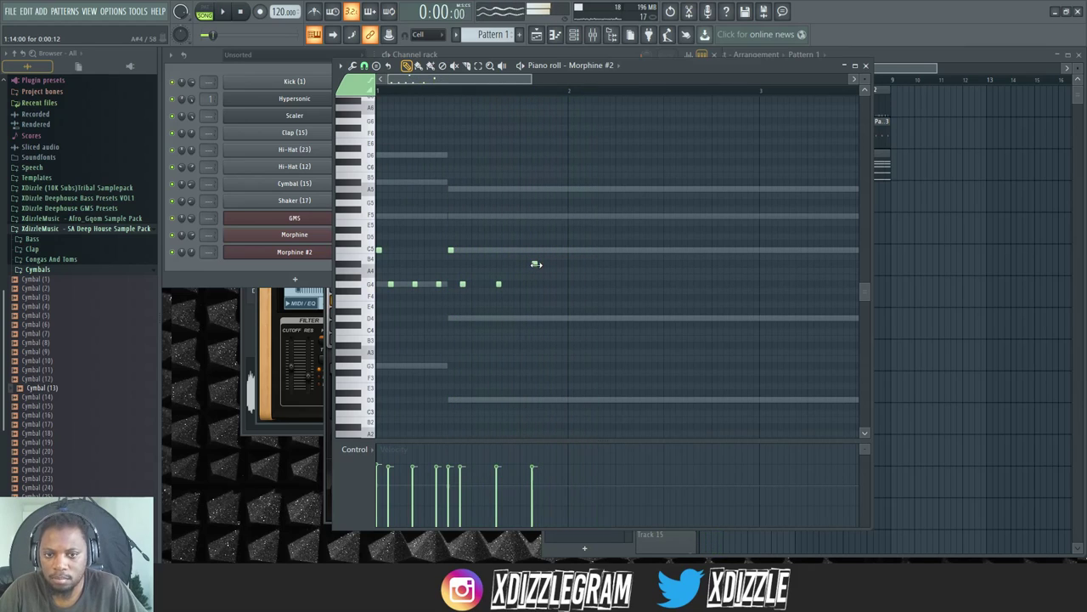
Step: Clear the notes at the end of the bar and continue the melody with two evenly spaced G4 notes and a C5
left_click(534, 270)
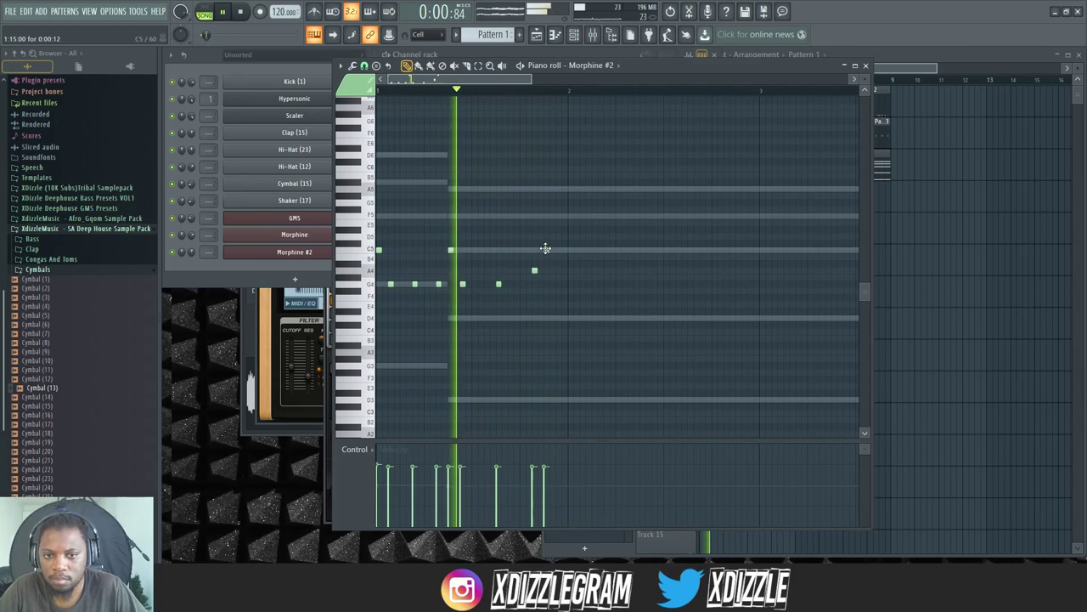
right_click(544, 251)
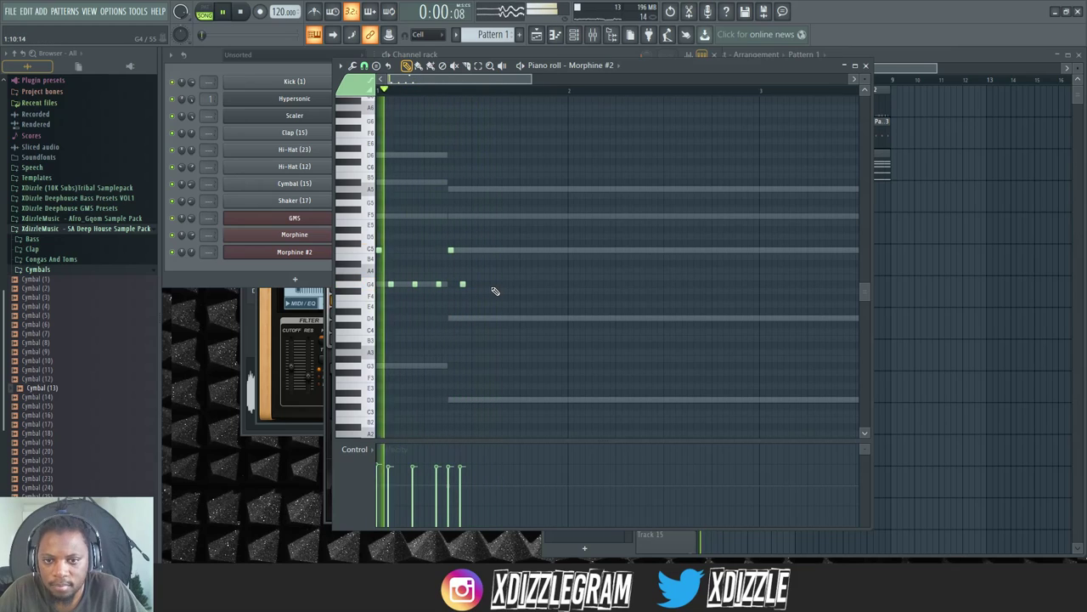
left_click(486, 284)
left_click(510, 284)
key("space")
right_click(511, 284)
left_click(516, 283)
left_click_drag(517, 283, 509, 284)
left_click(522, 250)
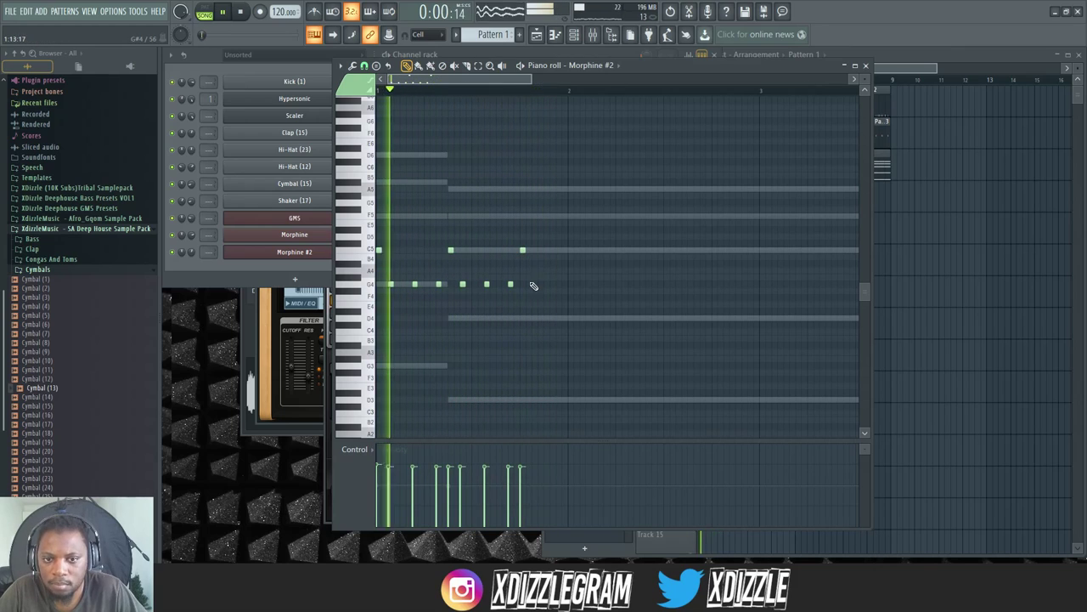
Step: Finish the bar with two short D5 notes, and select all the melody notes
left_click(535, 215)
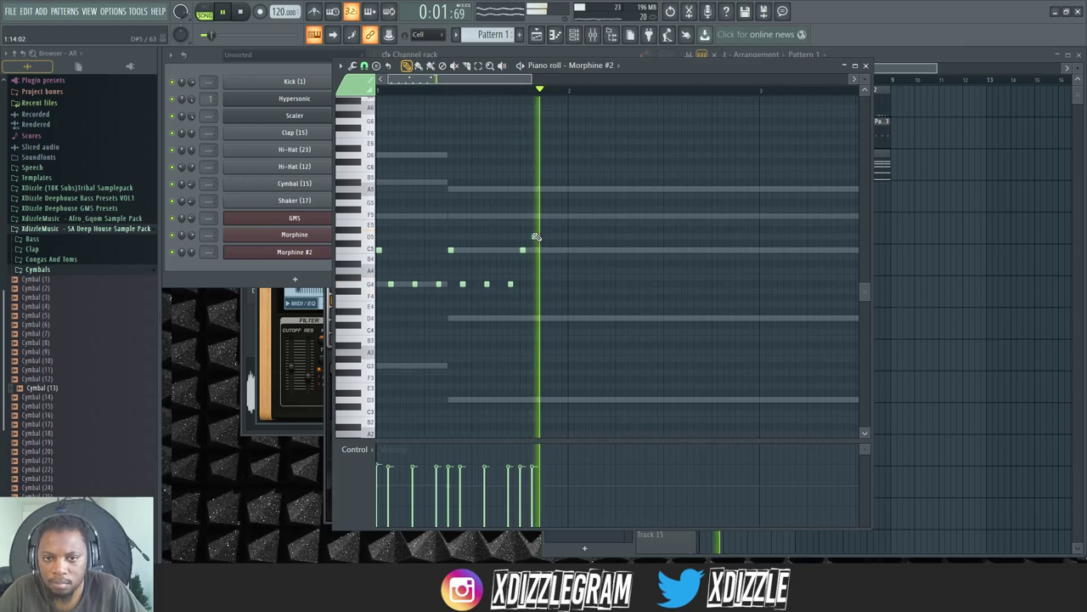
key("space")
key("space")
left_click_drag(573, 313, 376, 221, "ctrl")
key("space")
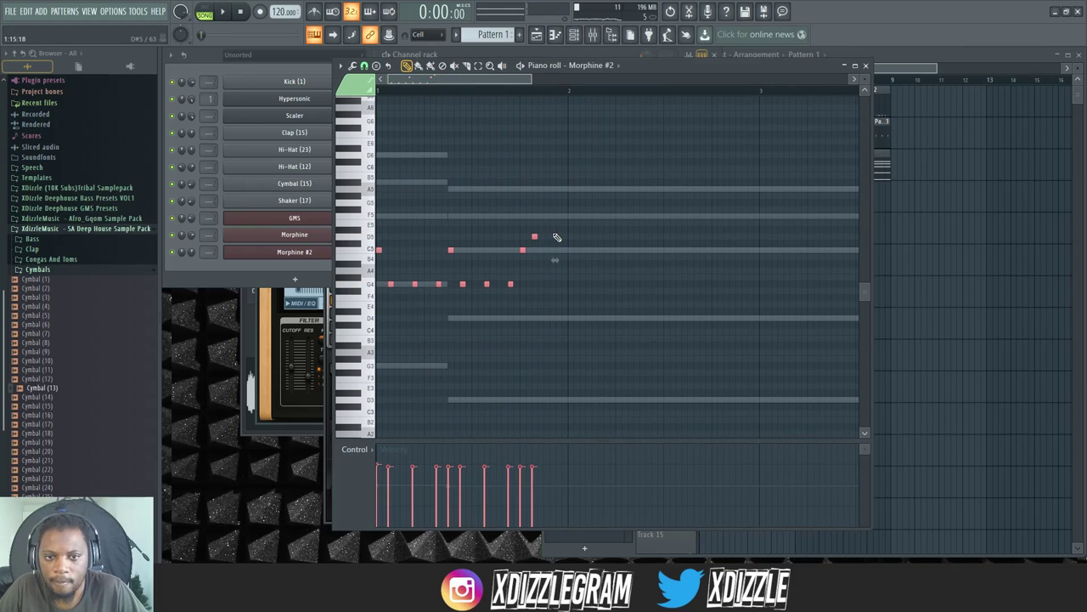
right_click(564, 236)
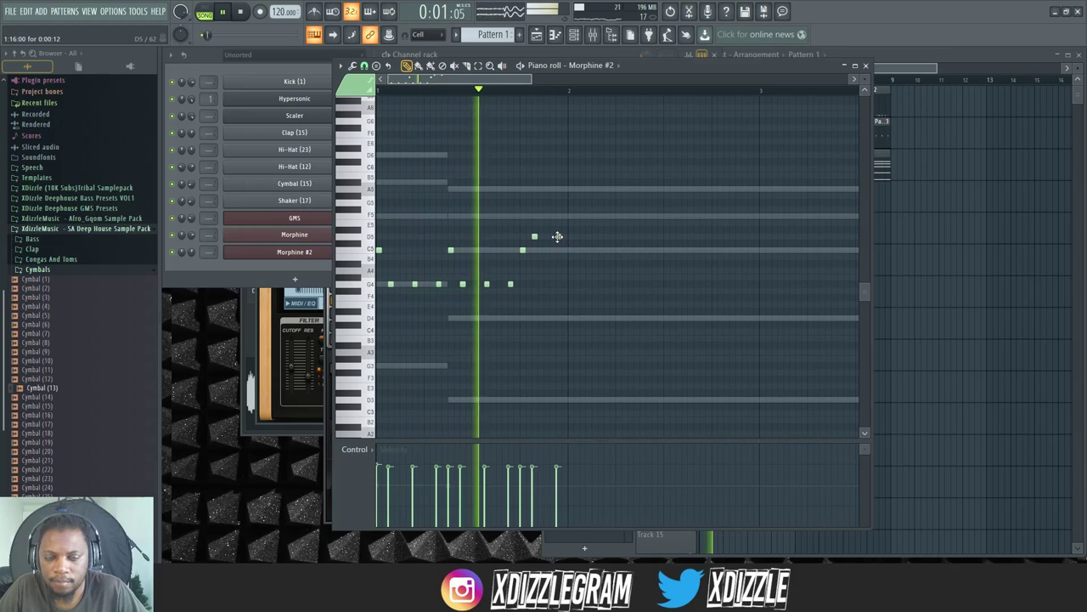
left_click_drag(585, 316, 378, 209)
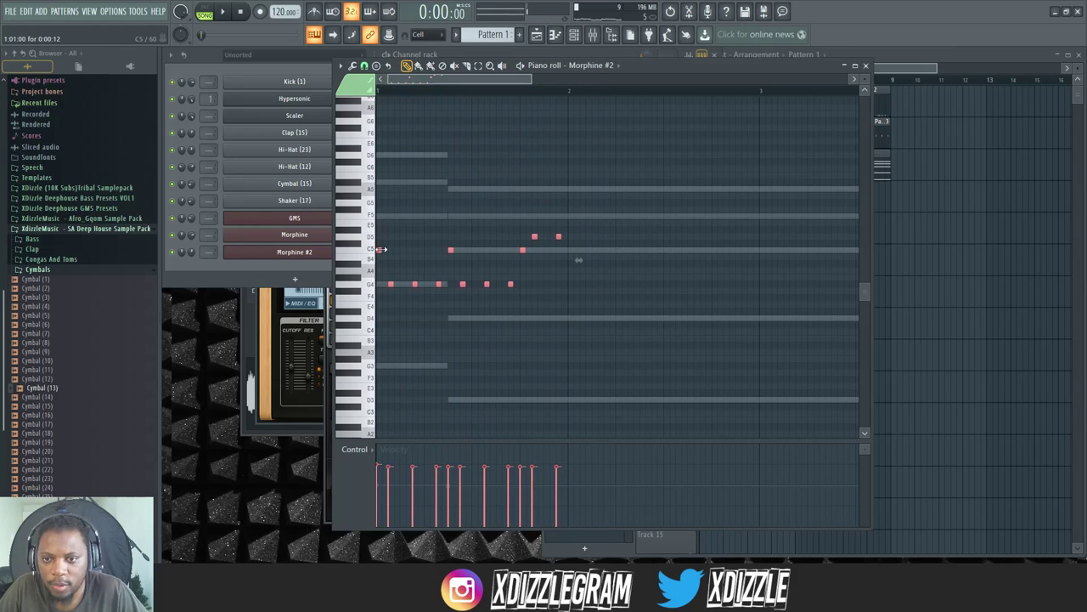
Step: Move the Morphine #2 notes from Pattern 1 to Pattern 4, and fill bars 1 to 8 of Track 5 with Pattern 4 clips
left_click(250, 75)
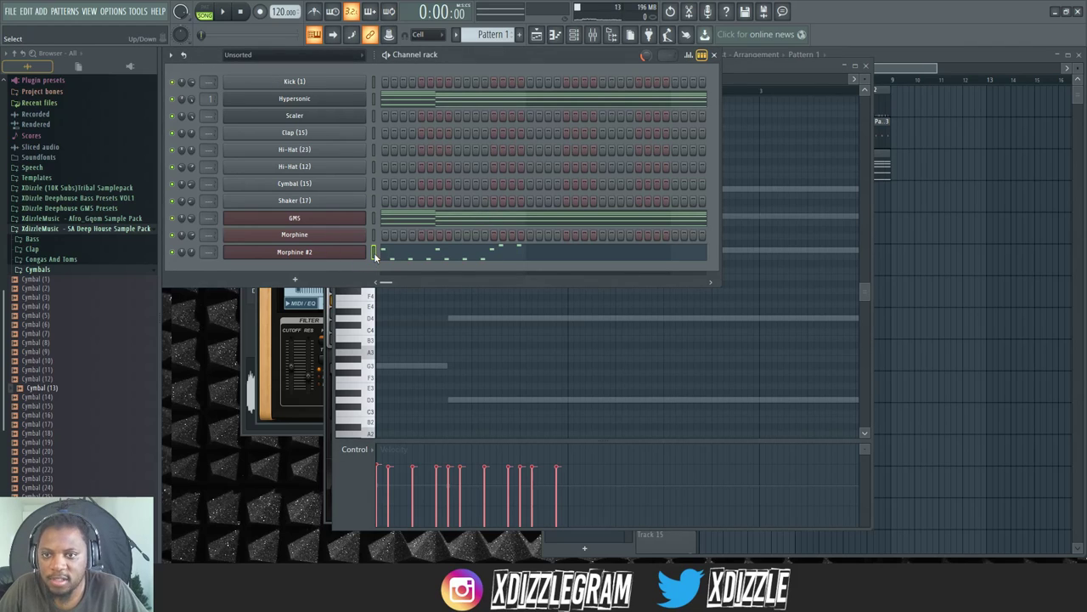
key("ctrl+x")
key("KP_Add")
key("KP_Add")
key("KP_Add")
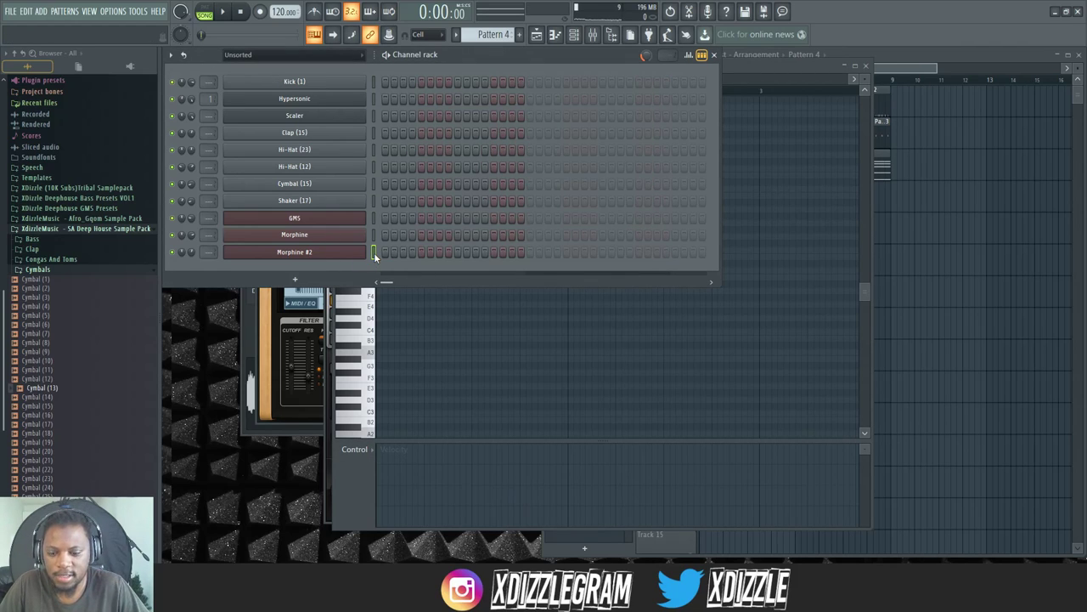
key("ctrl+v")
left_click(878, 63)
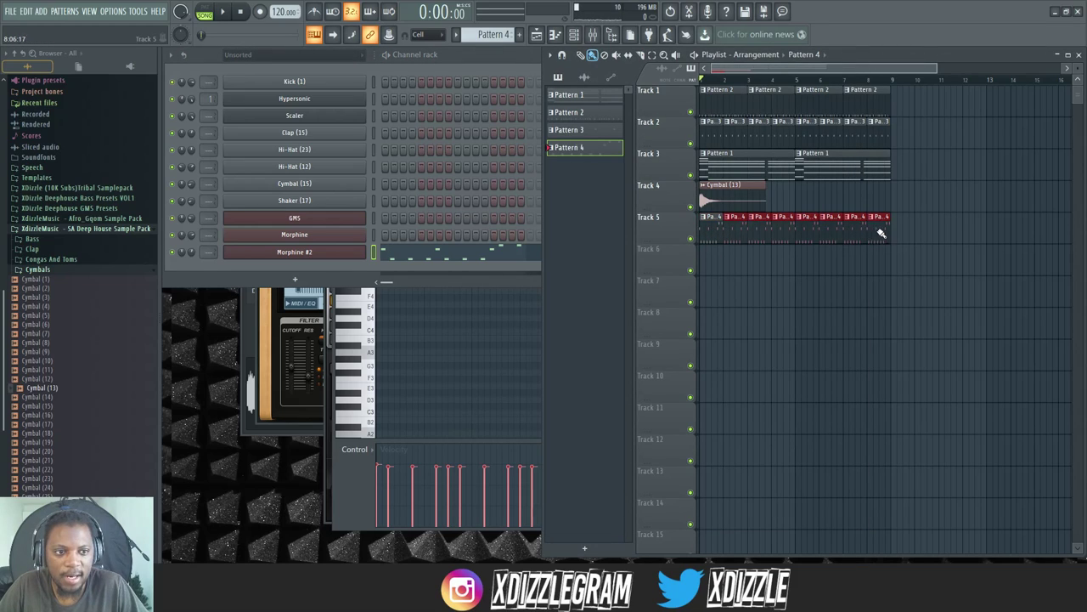
Step: Reopen the Morphine #2 piano roll in Pattern 4 and lower the last D5 note to G4
left_click(452, 69)
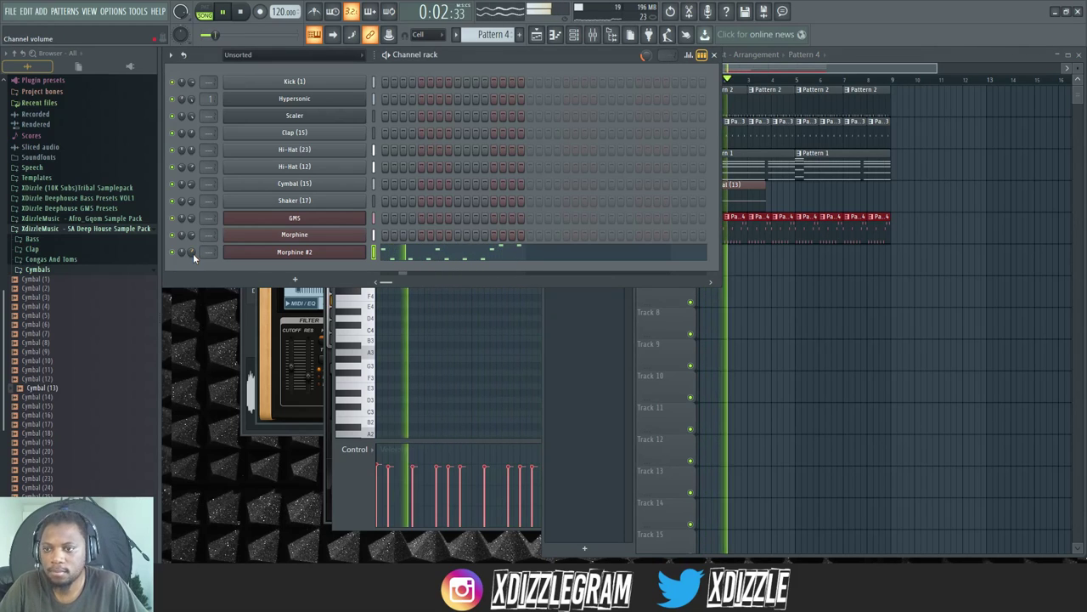
left_click(459, 253)
left_click(461, 253)
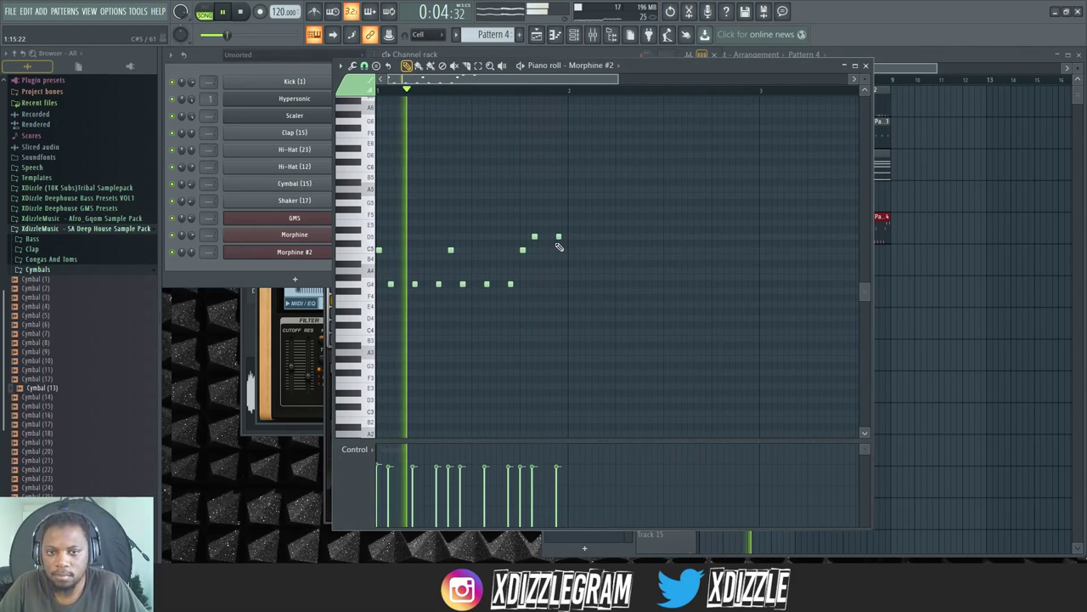
left_click_drag(558, 237, 558, 283)
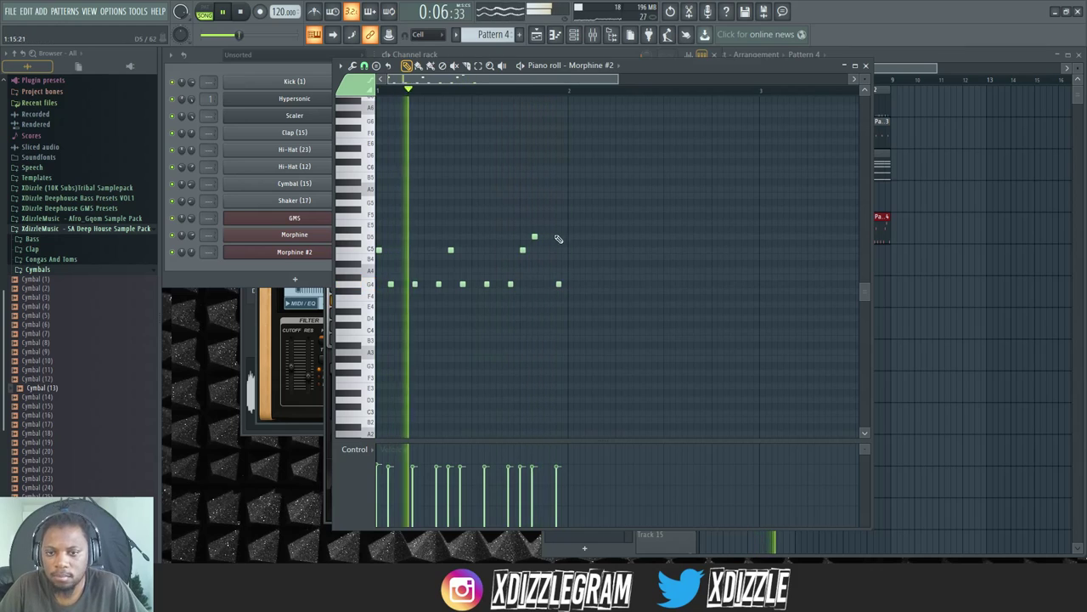
Step: Replace the C5 and D5 notes near the end of the Pattern 4 melody with G4 notes
left_click(532, 51)
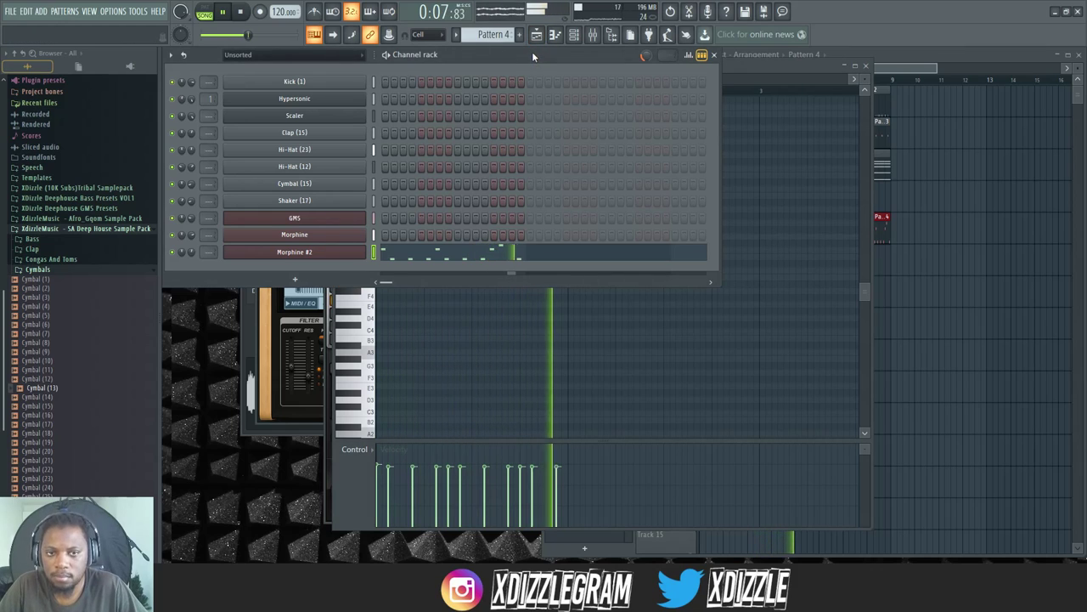
left_click(895, 61)
left_click(475, 63)
left_click(510, 256)
left_click(514, 257)
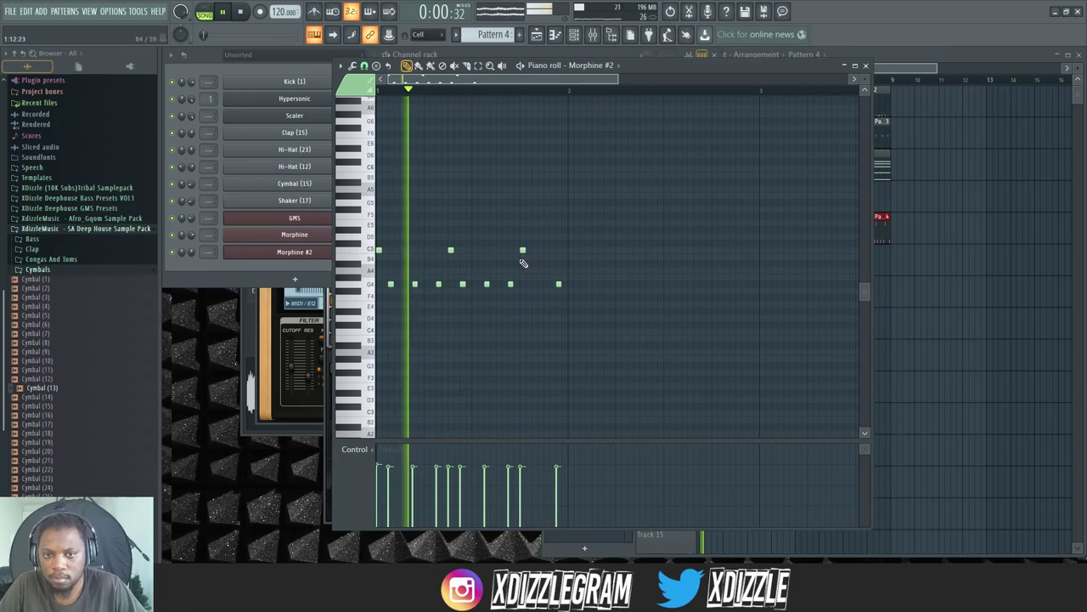
right_click(524, 251)
left_click(533, 284)
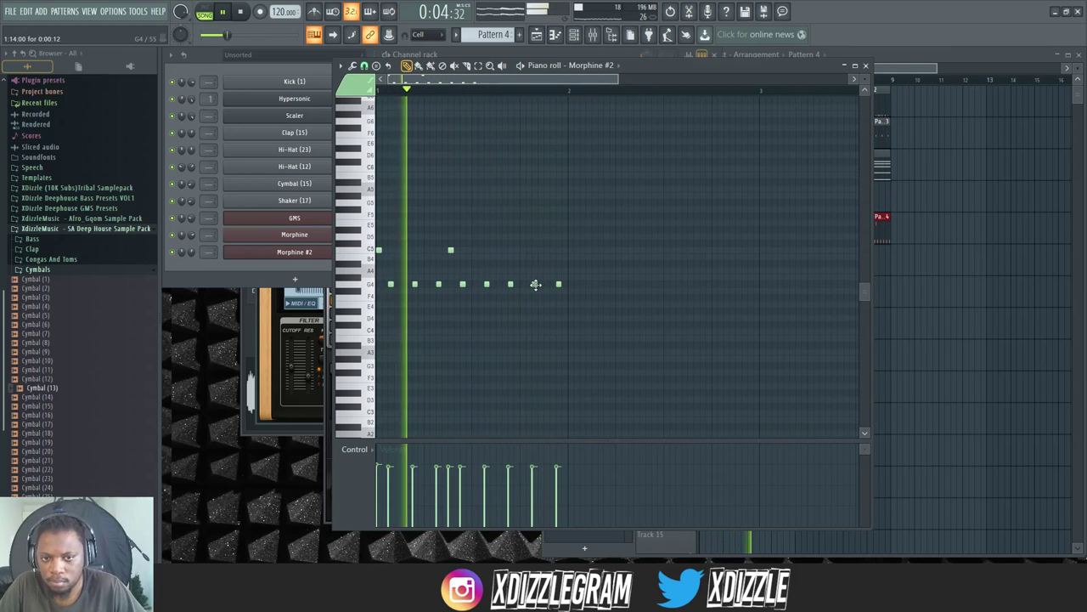
left_click(523, 285)
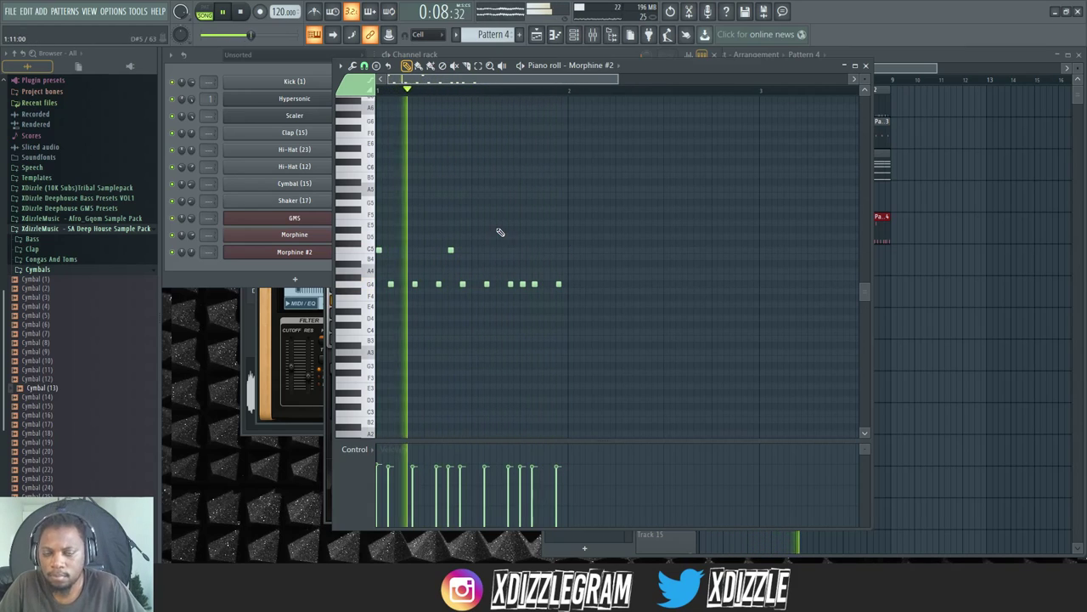
Step: Adjust the channel volumes of Morphine #2 and Morphine while the arrangement plays
left_click(450, 53)
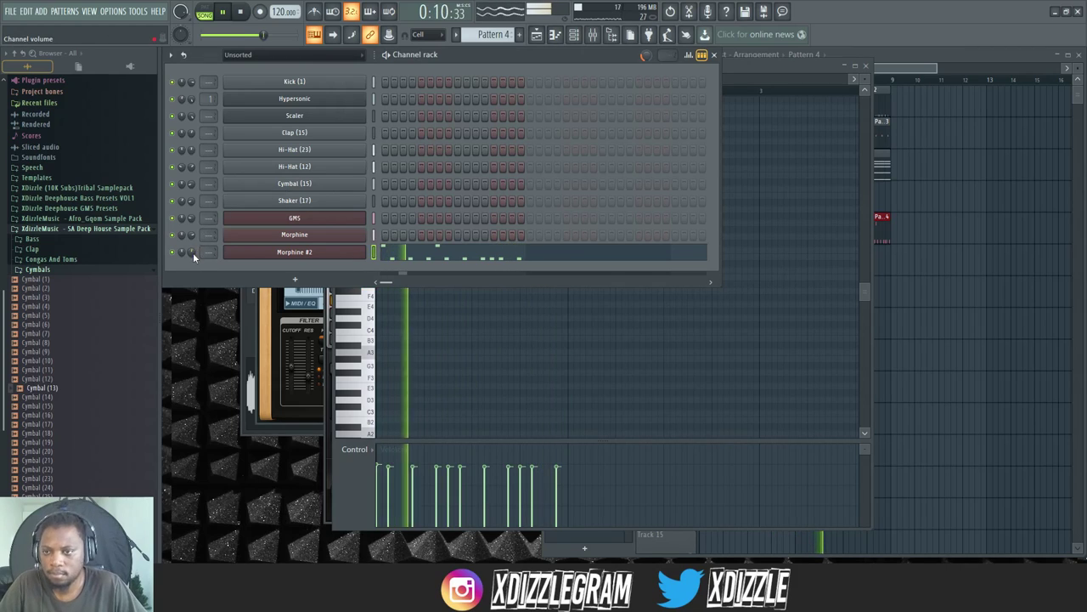
left_click(913, 58)
left_click(487, 54)
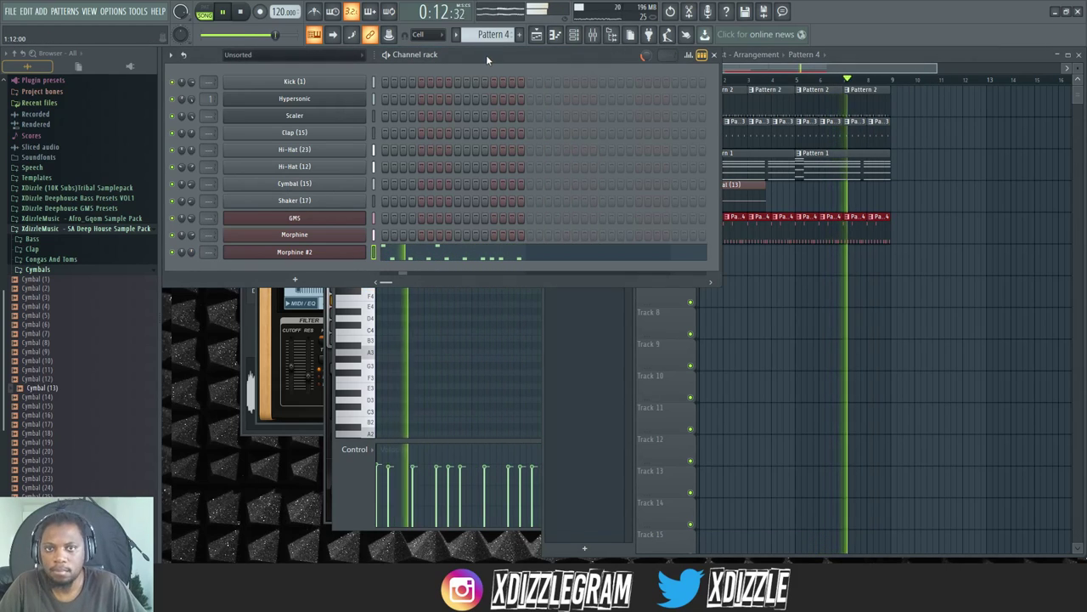
left_click(856, 55)
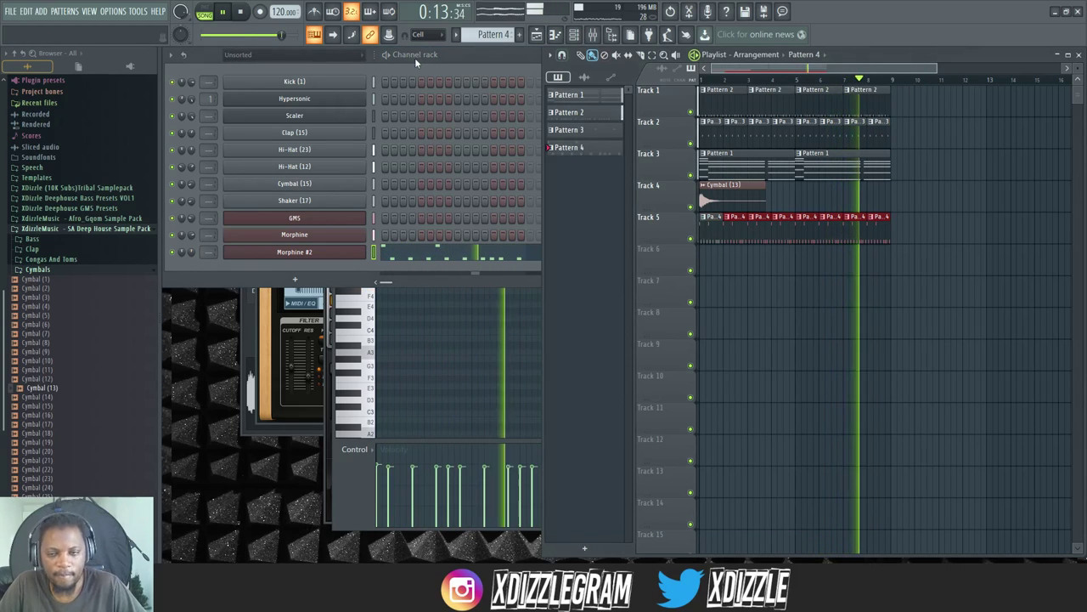
left_click(194, 238)
left_click(856, 58)
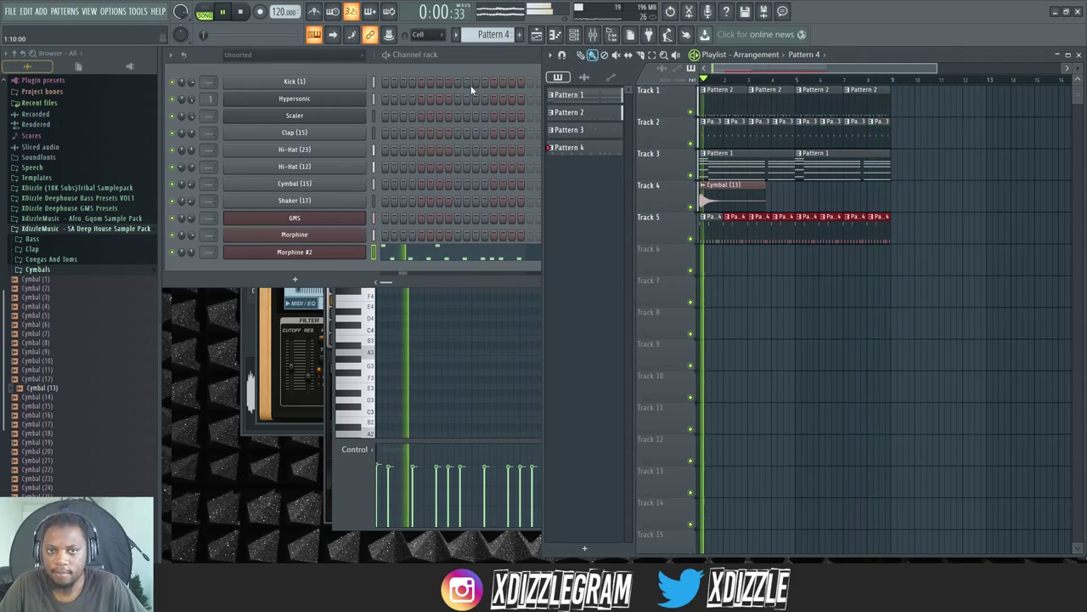
Step: Open Hypersonic and set the level of the Soft Vintage EP part to +5.3 dB
left_click(456, 59)
left_click(261, 99)
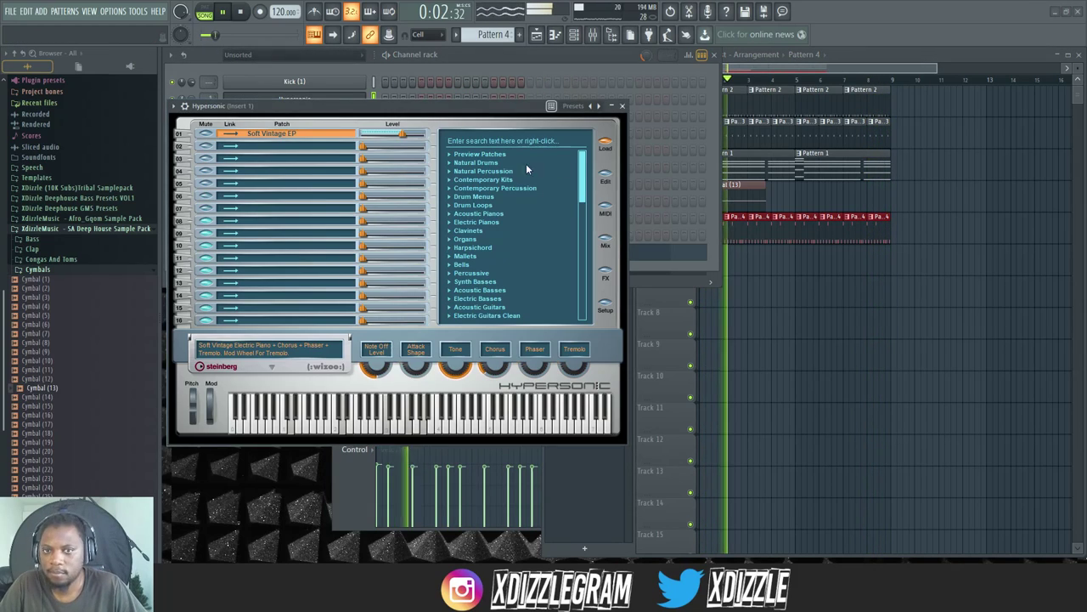
left_click(495, 55)
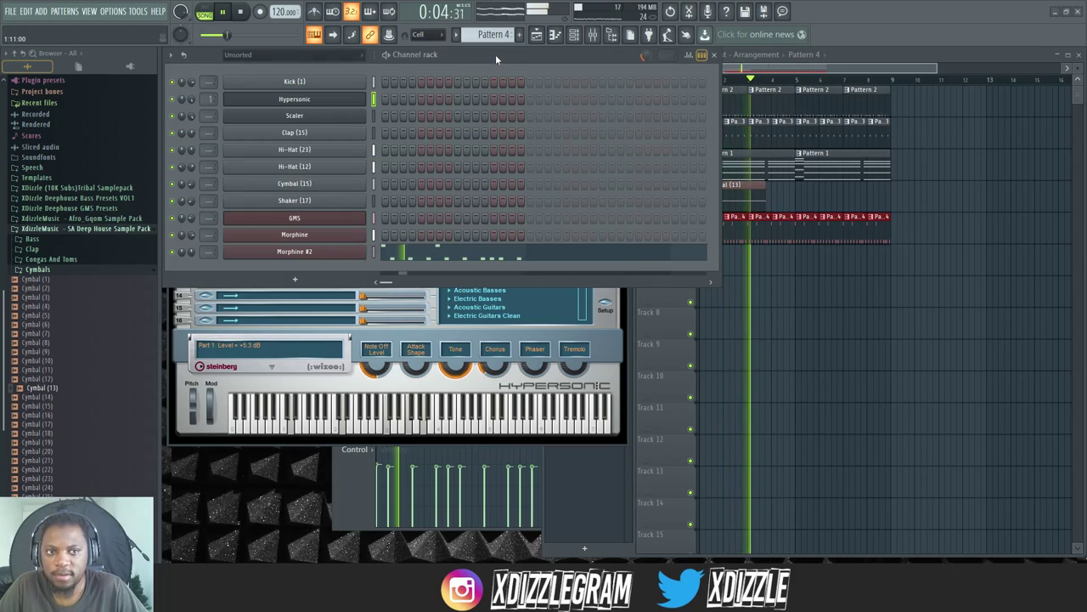
left_click(854, 62)
left_click(440, 62)
left_click(876, 64)
left_click(212, 65)
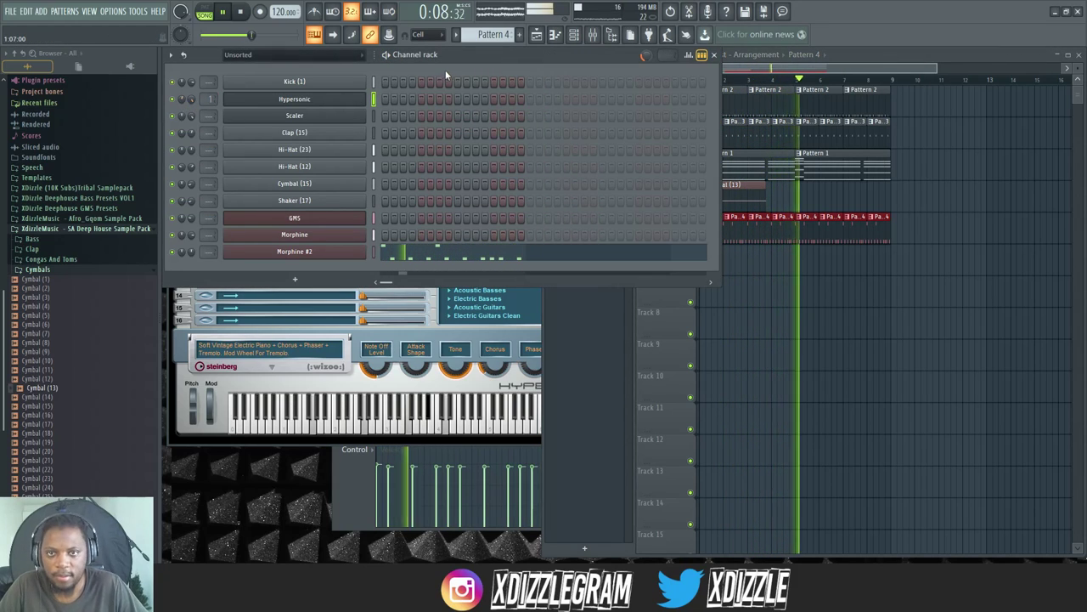
left_click(835, 68)
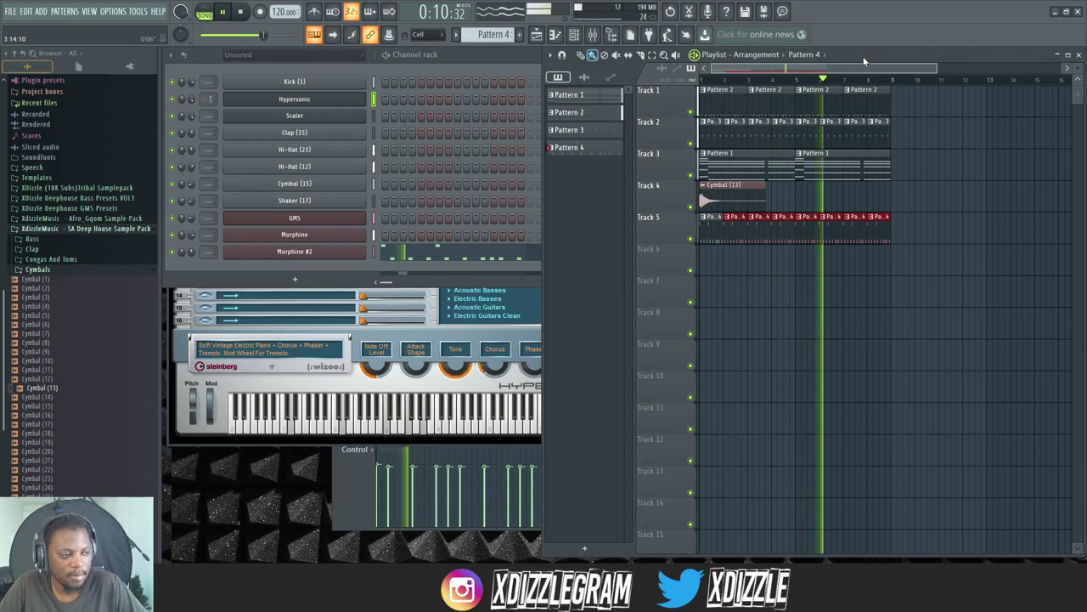
scroll(792, 75, "up", 3)
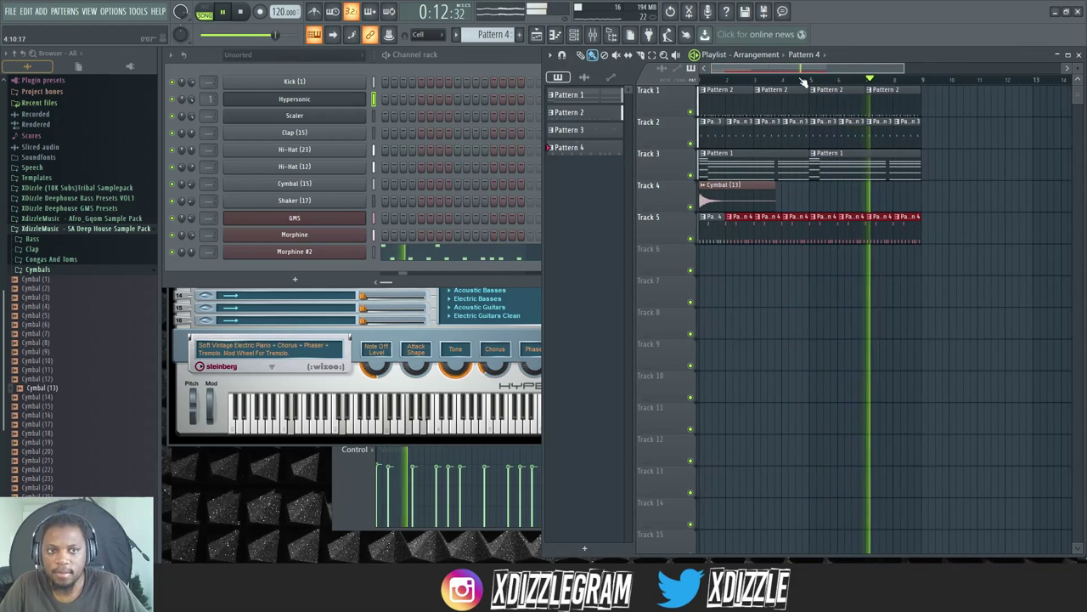
Step: Stop playback and open the 1st Log bass preset from XDizzle Deephouse Bass Presets VOL1 in a new channel
key("space")
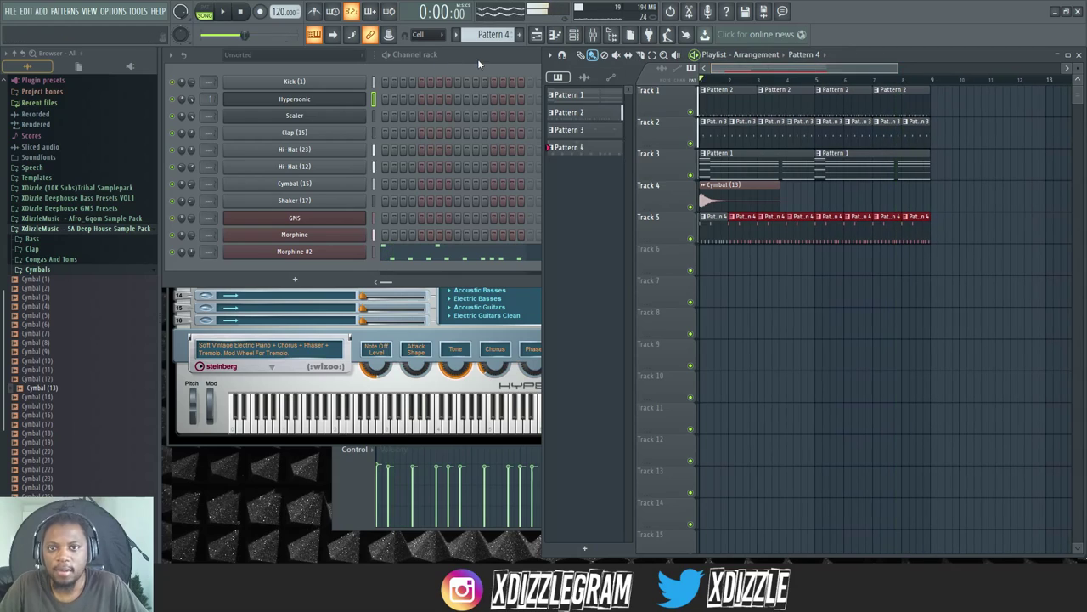
left_click(478, 58)
left_click(68, 271)
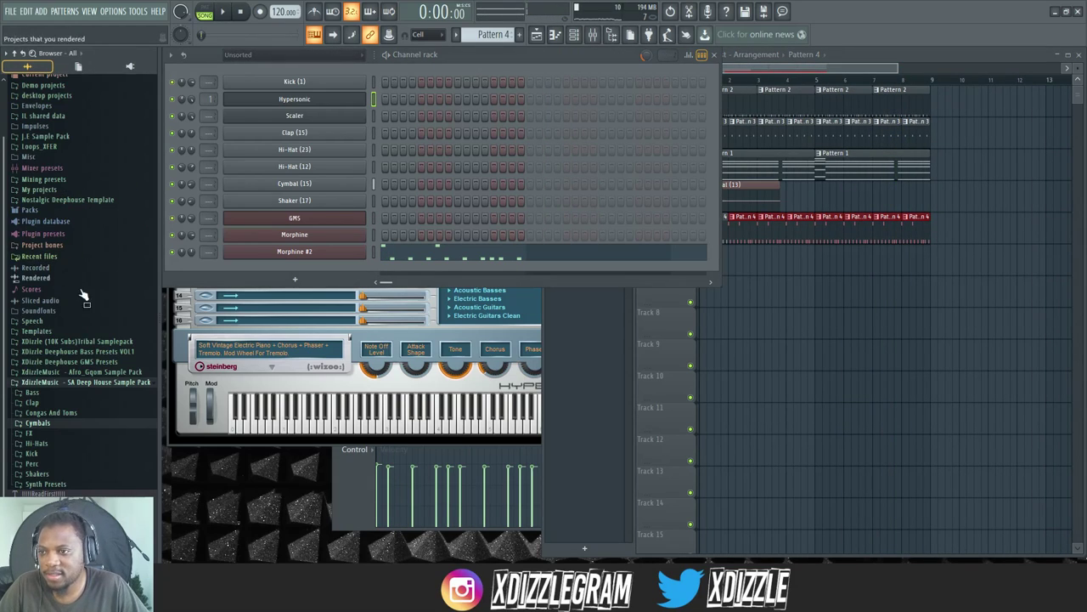
left_click(66, 383)
left_click(79, 400)
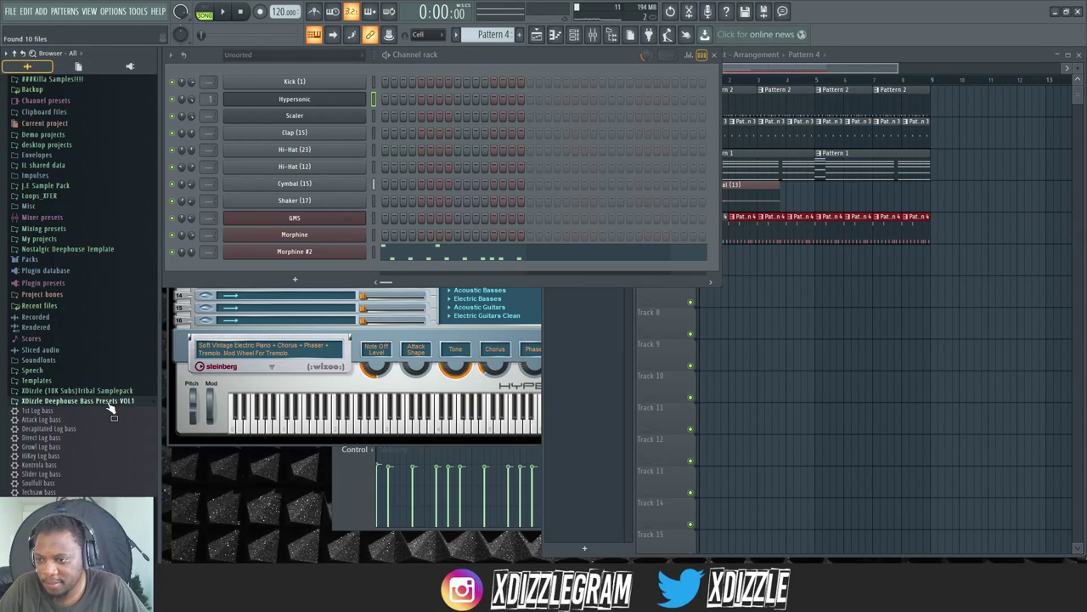
right_click(65, 409)
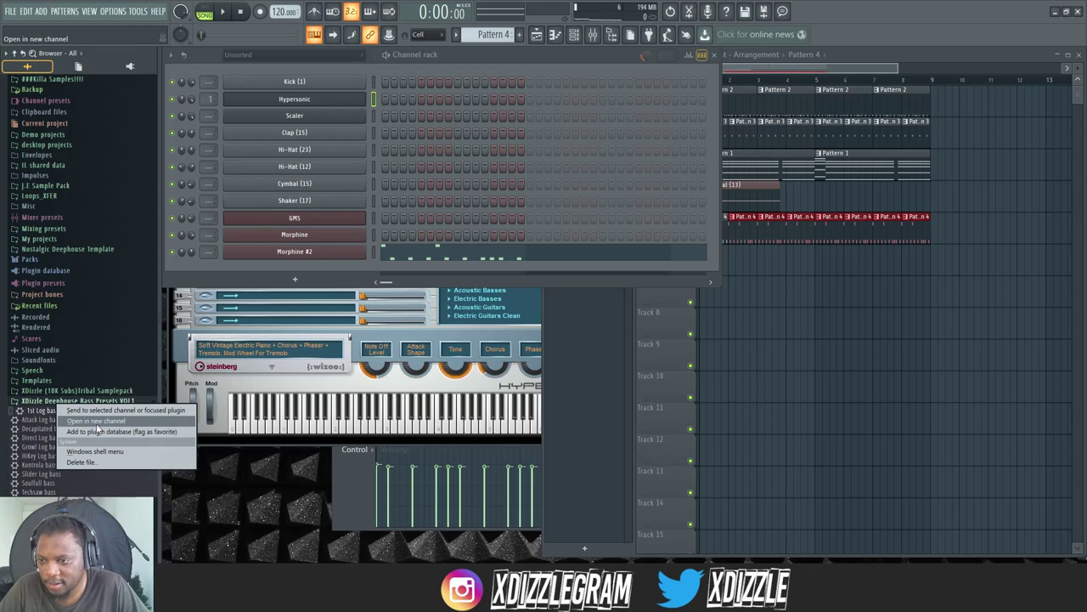
left_click(96, 420)
left_click(491, 70)
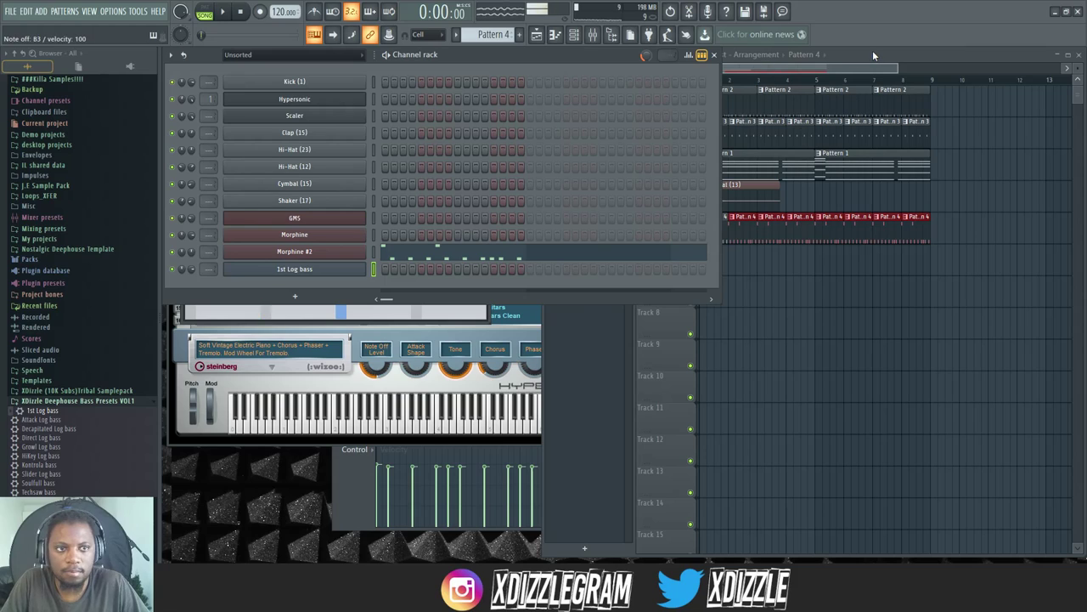
left_click(874, 56)
left_click(494, 62)
left_click(892, 53)
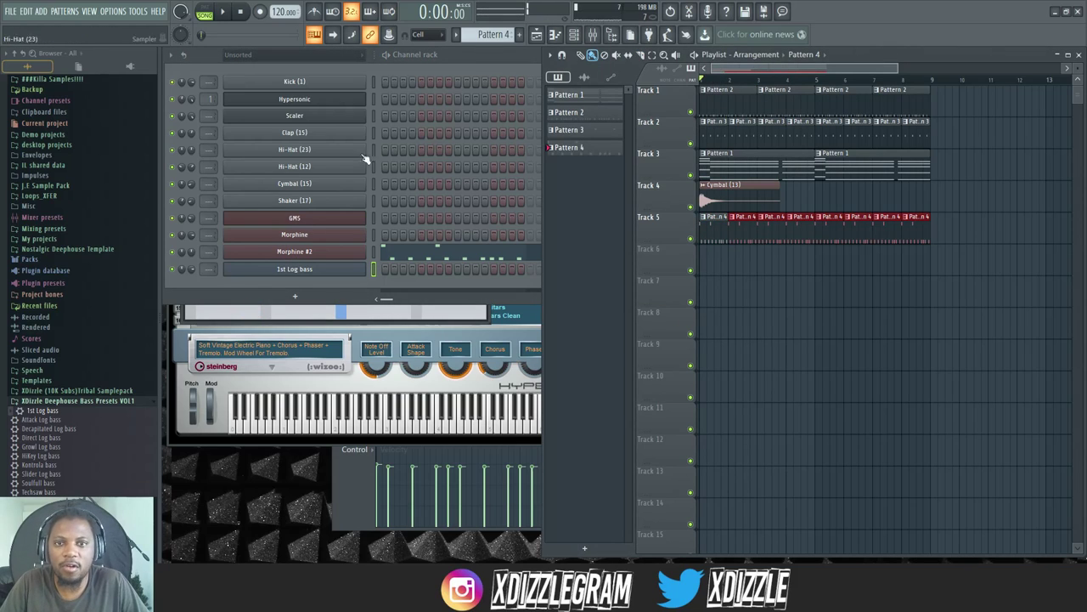
left_click(489, 58)
left_click(874, 62)
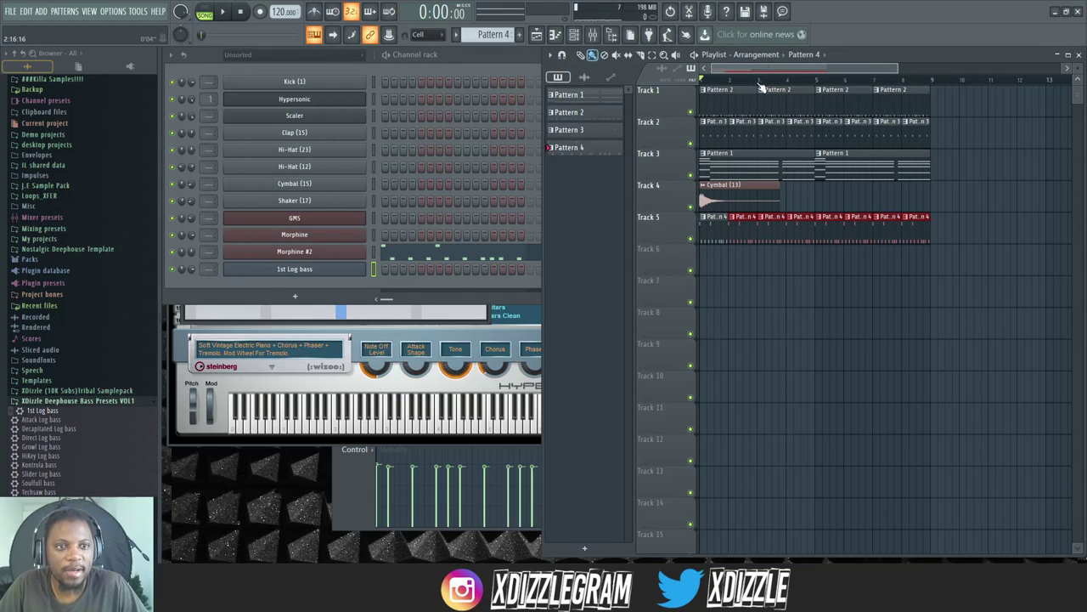
scroll(748, 85, "up", 2)
left_click(483, 64)
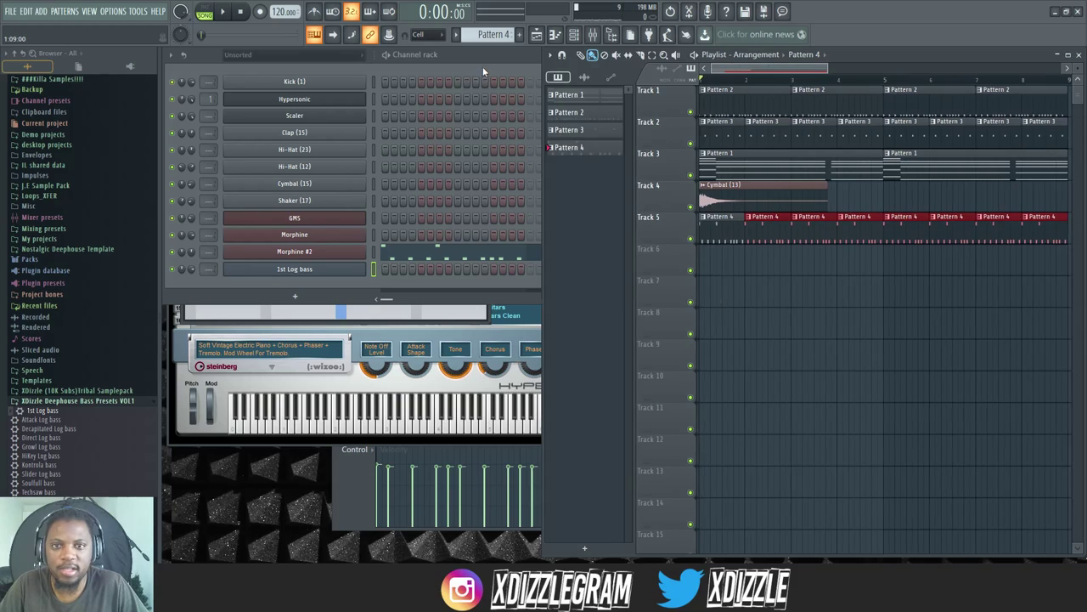
left_click(867, 59)
Step: Switch to Pattern 1 from its playlist clip and open the piano roll of the 1st Log bass channel
key("space")
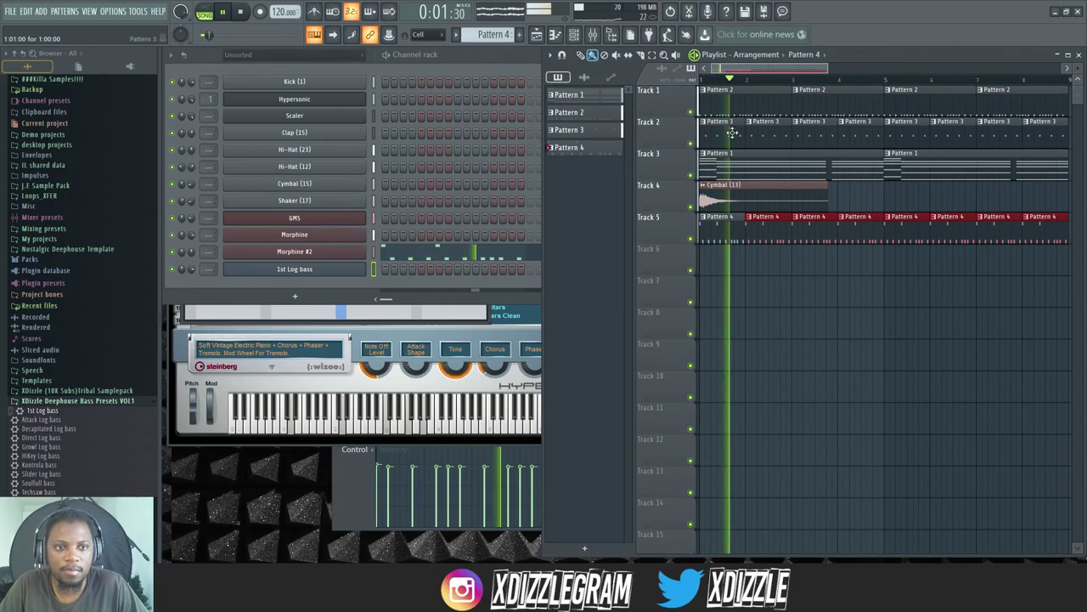
double_click(731, 162)
left_click(526, 56)
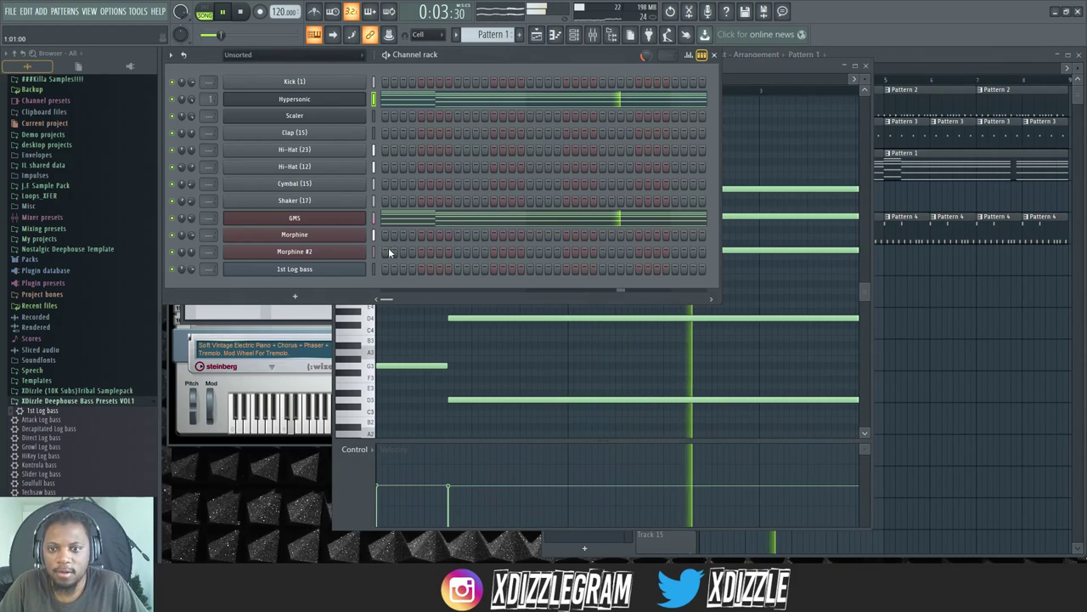
left_click(297, 297)
left_click(218, 288)
right_click(293, 269)
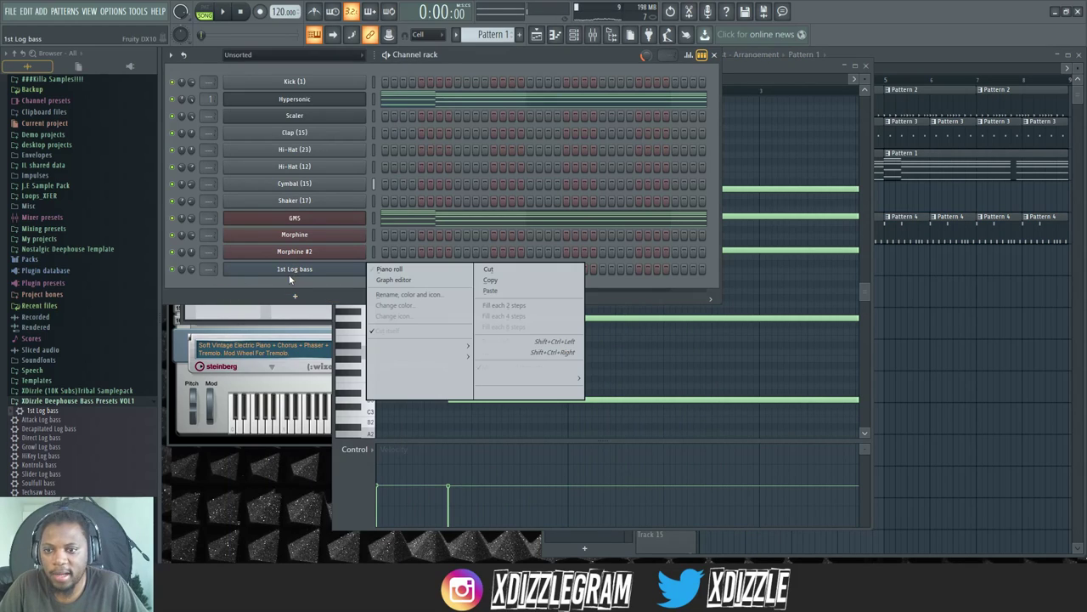
left_click(393, 270)
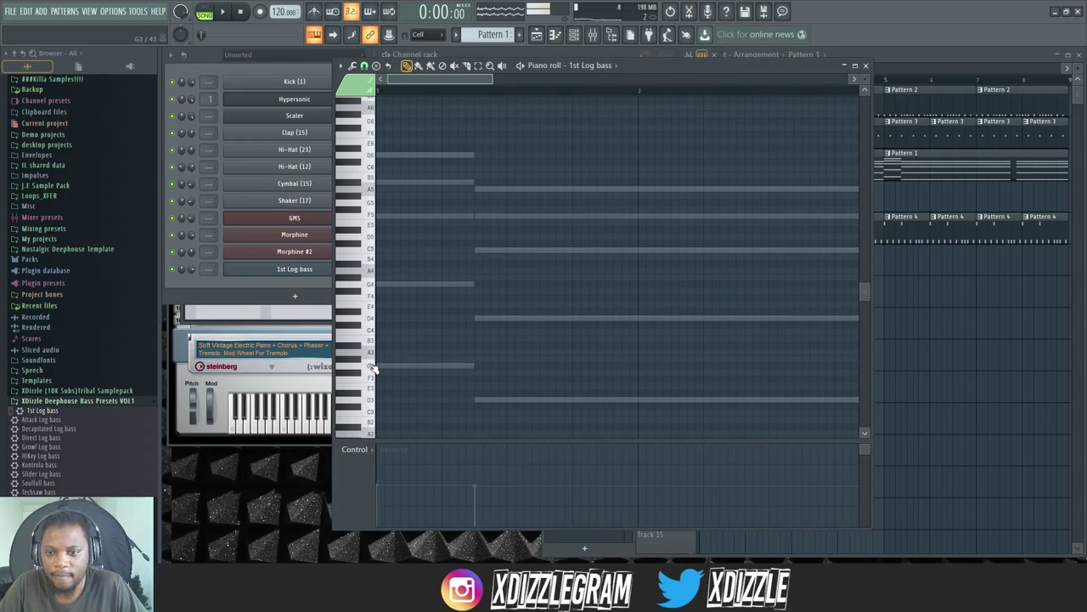
Step: Try bass notes against the playing beat and place three evenly spaced one-step G3 notes in bar 1, starting at step 8
key("space")
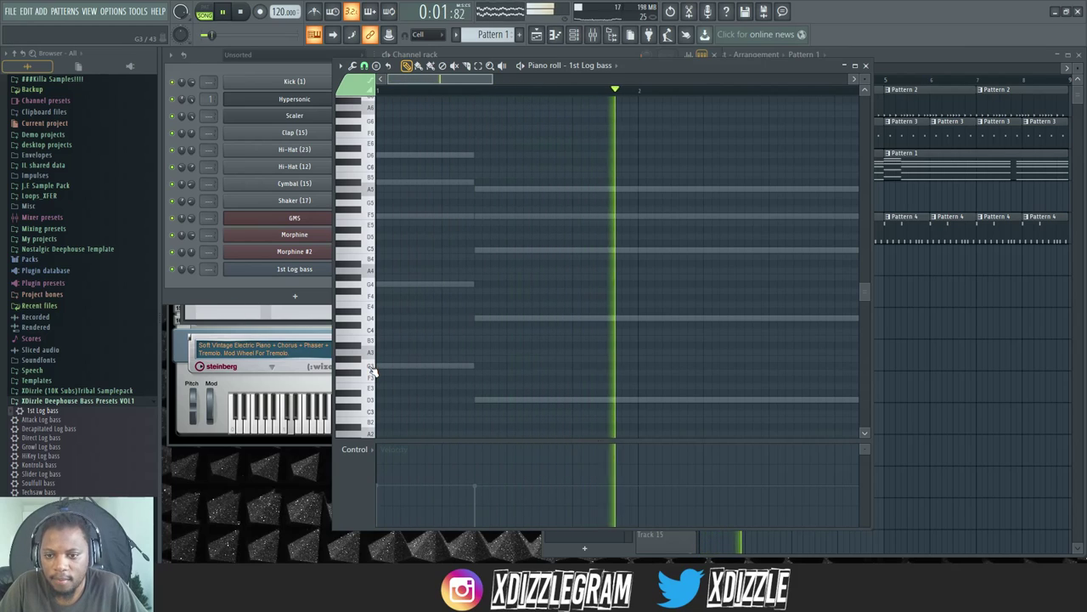
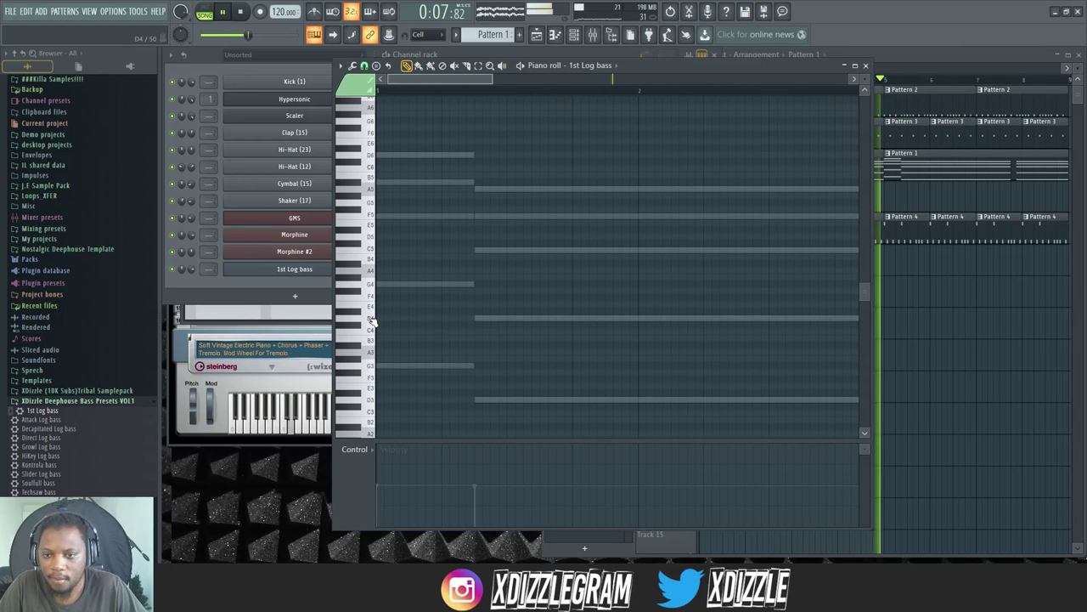
key("space")
left_click(492, 366)
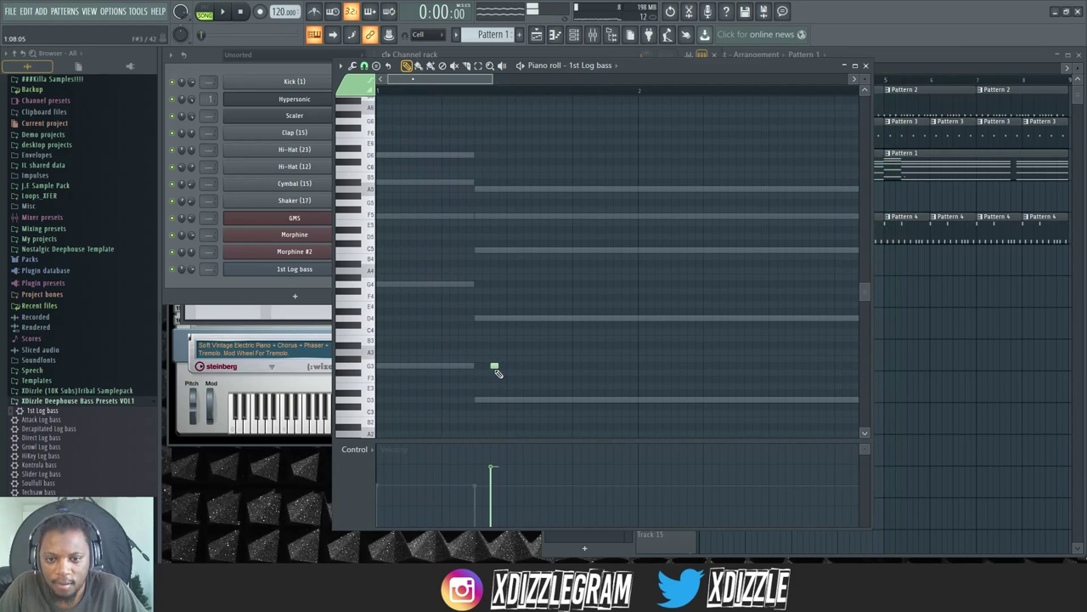
key("space")
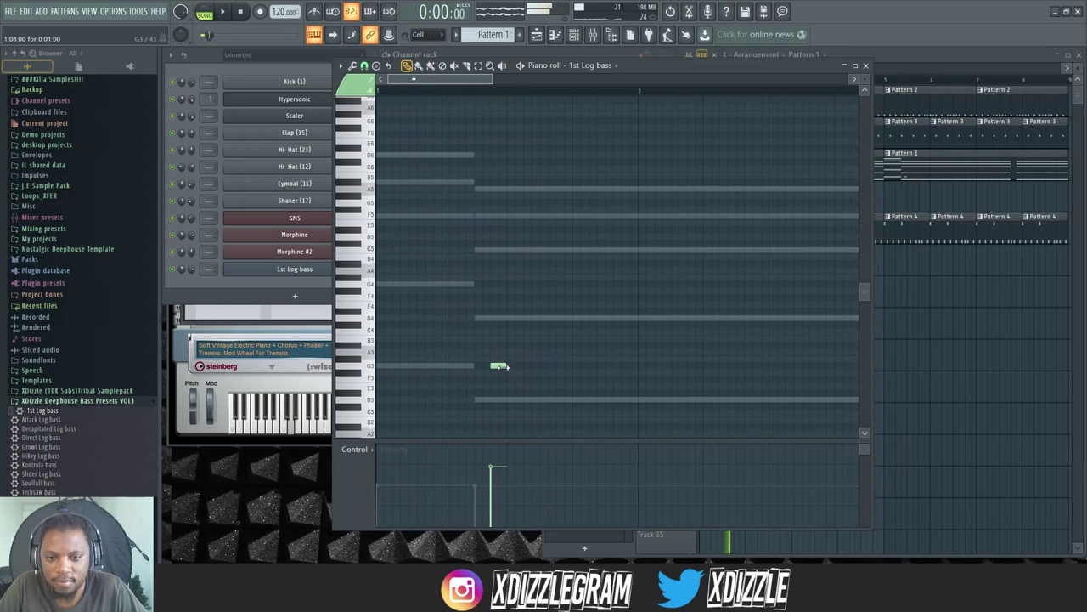
key("space")
left_click(543, 366)
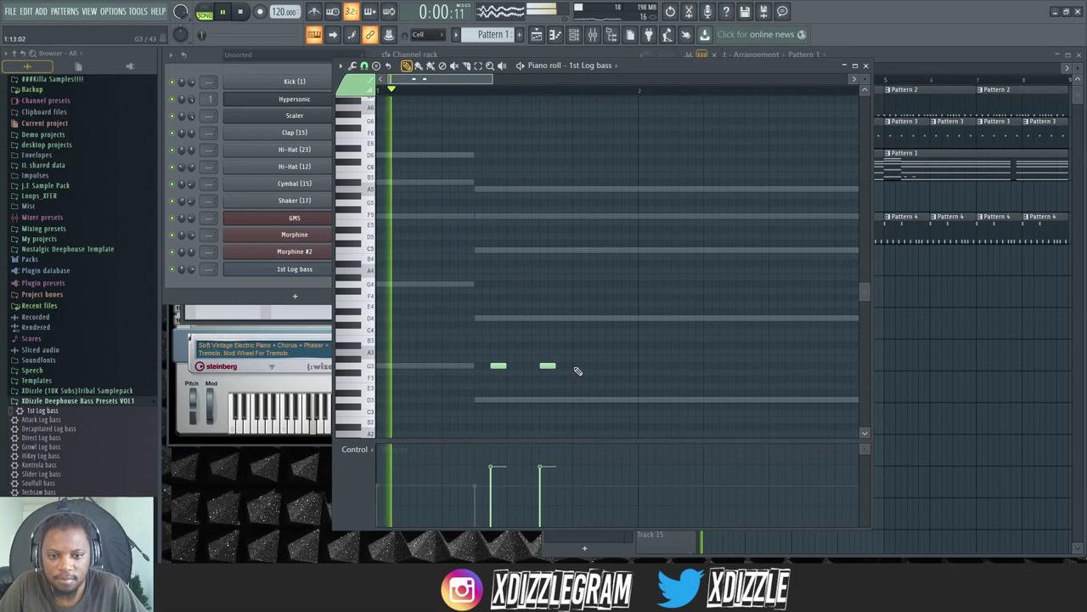
left_click(595, 365)
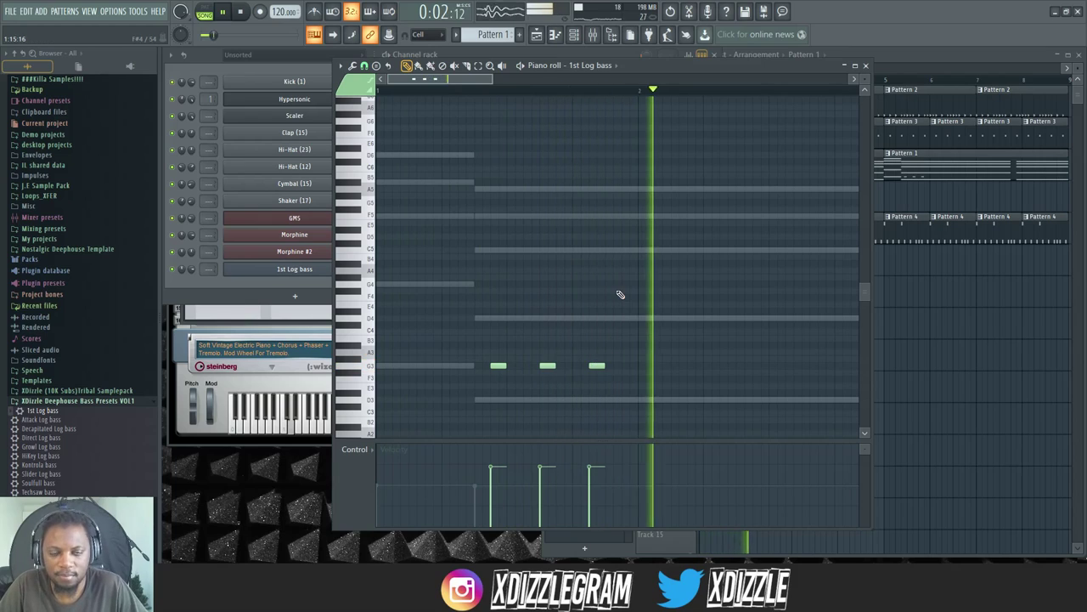
Step: Duplicate the three G3 bass notes of bar 1 into bars 2 and 3 at the same positions
scroll(524, 93, "down", 2)
key("space")
left_click_drag(565, 401, 454, 365)
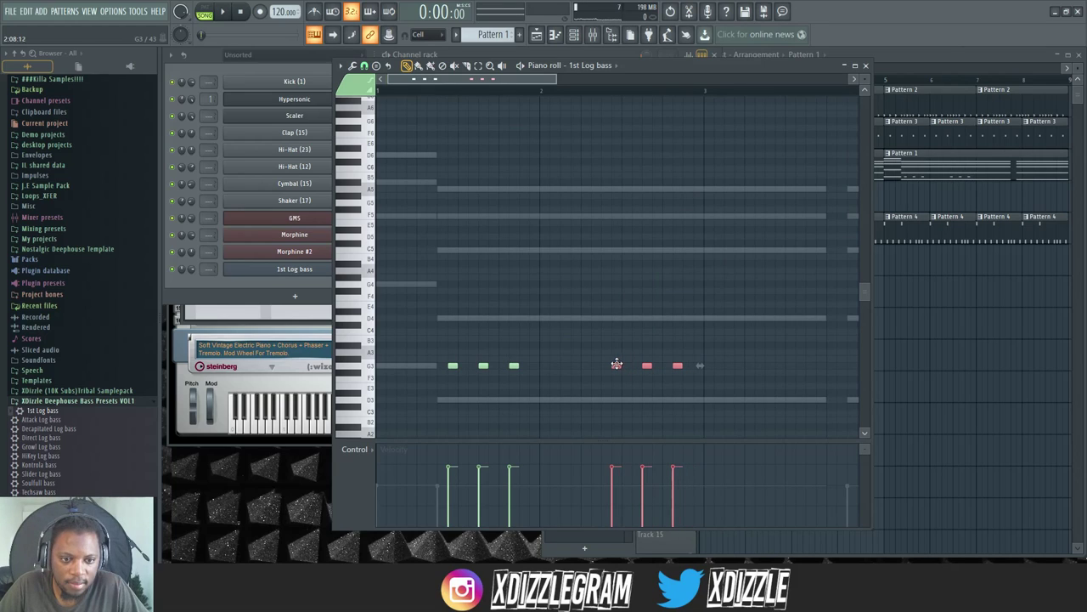
key("space")
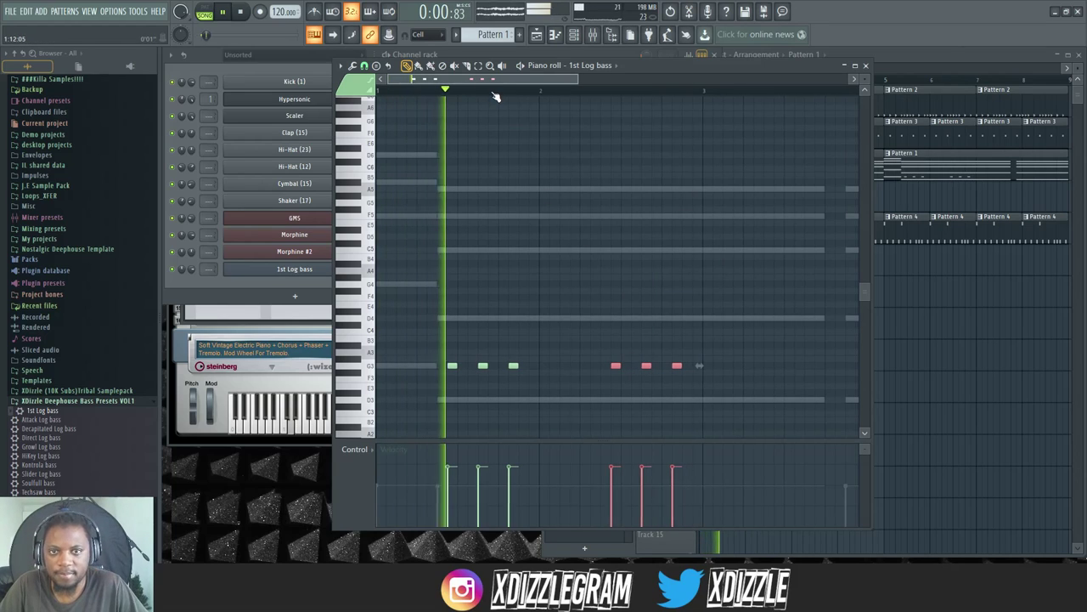
scroll(498, 97, "down", 1)
scroll(651, 178, "down", 3)
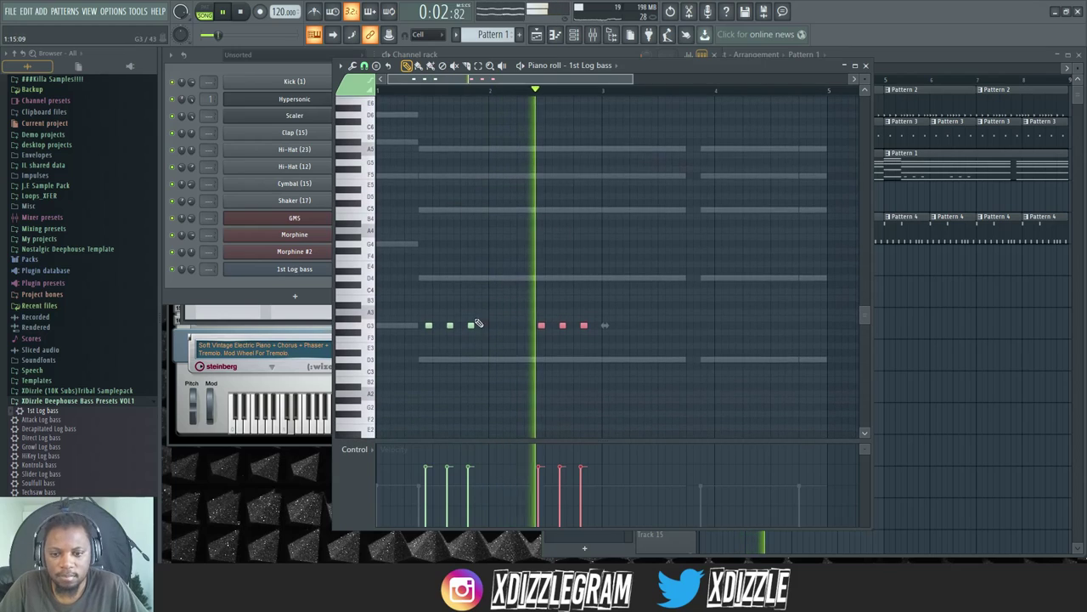
key("space")
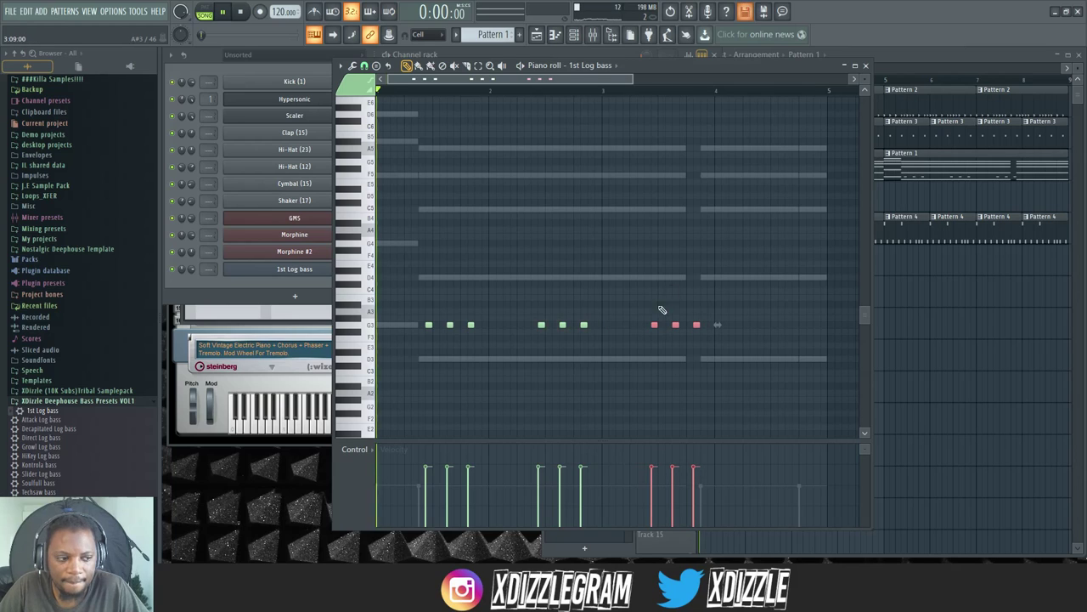
Step: Duplicate the three G3 bass notes into bar 4 and shift them to match the timing of the earlier bars
key("space")
scroll(578, 81, "down", 1)
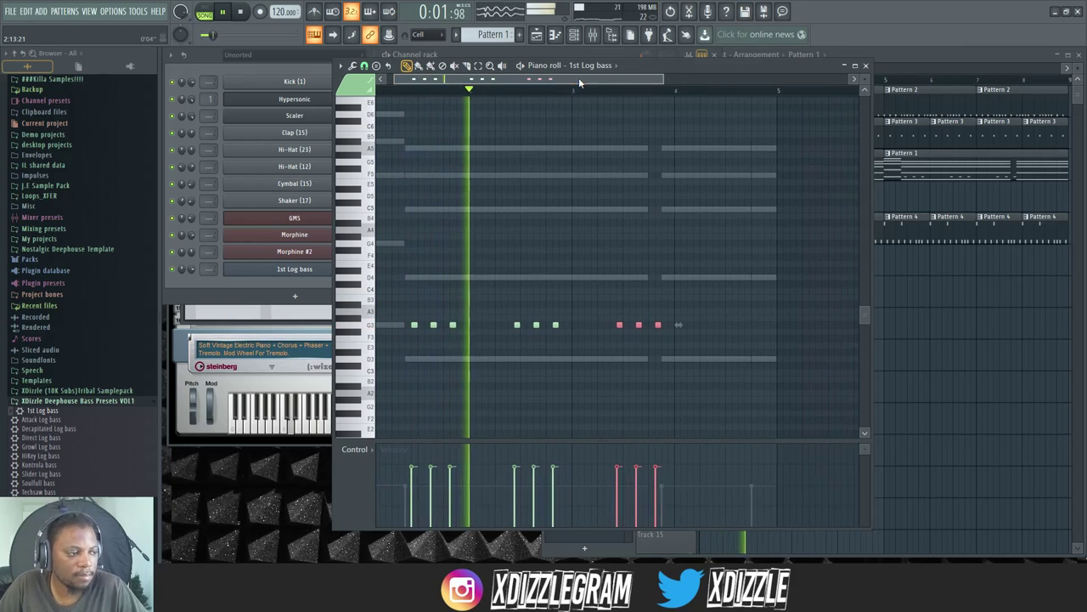
left_click_drag(602, 81, 625, 95)
scroll(670, 90, "up", 1)
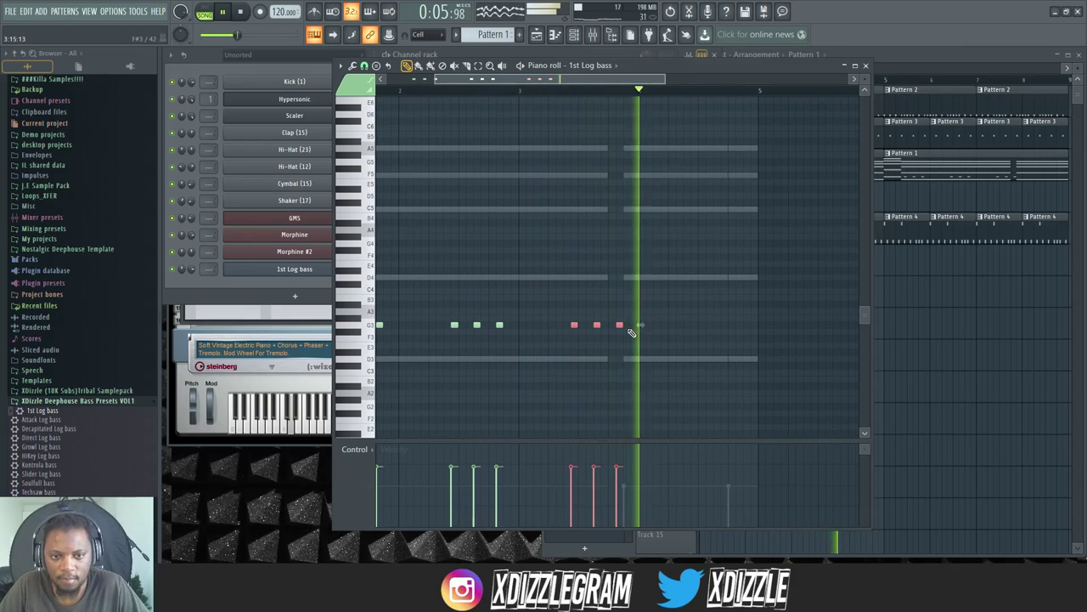
key("space")
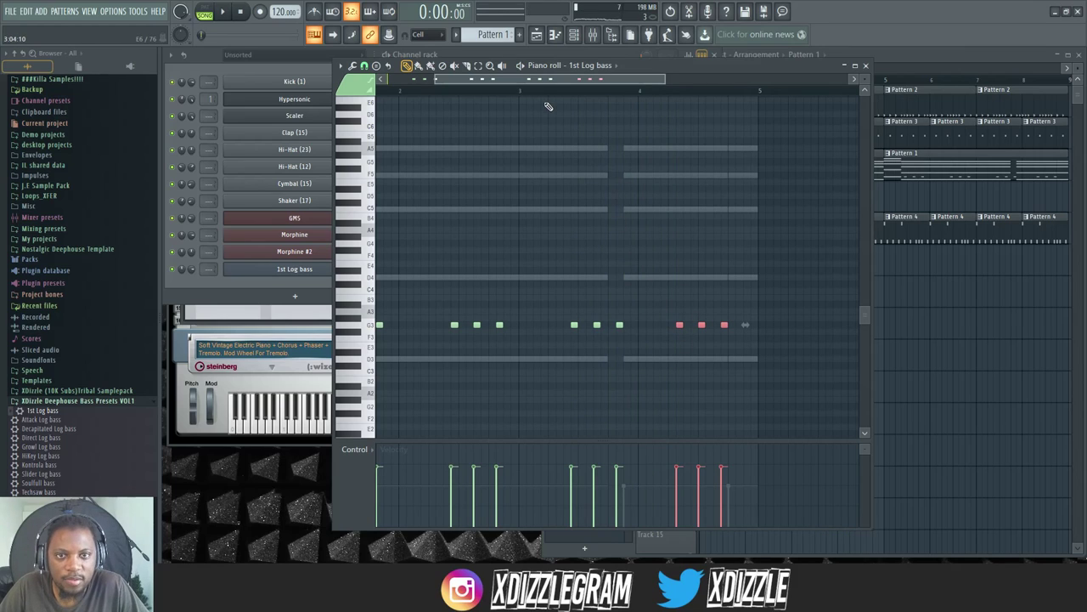
key("space")
scroll(668, 92, "up", 1)
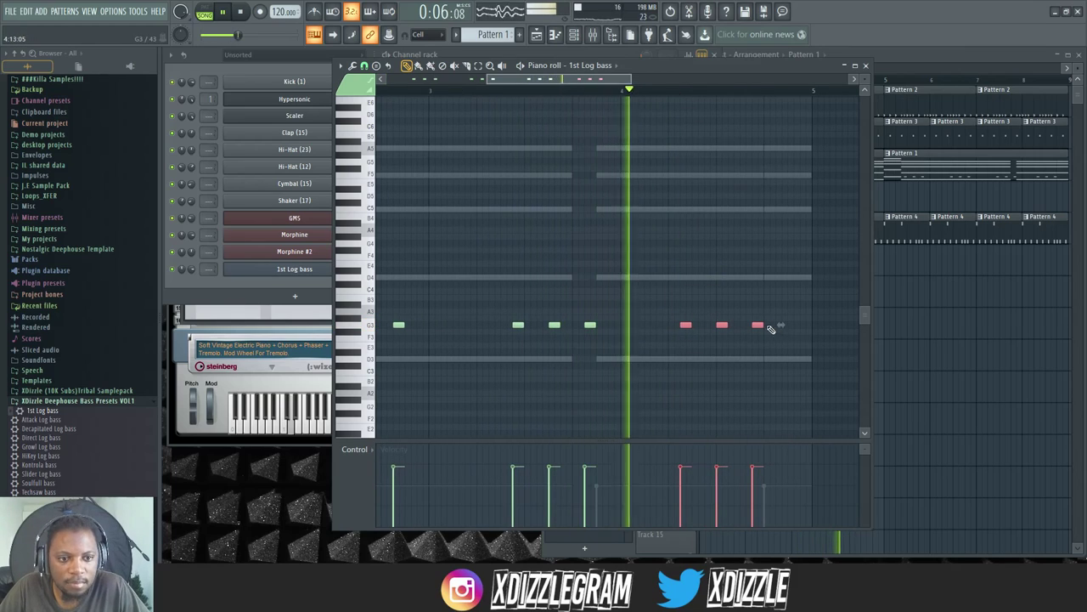
key("space")
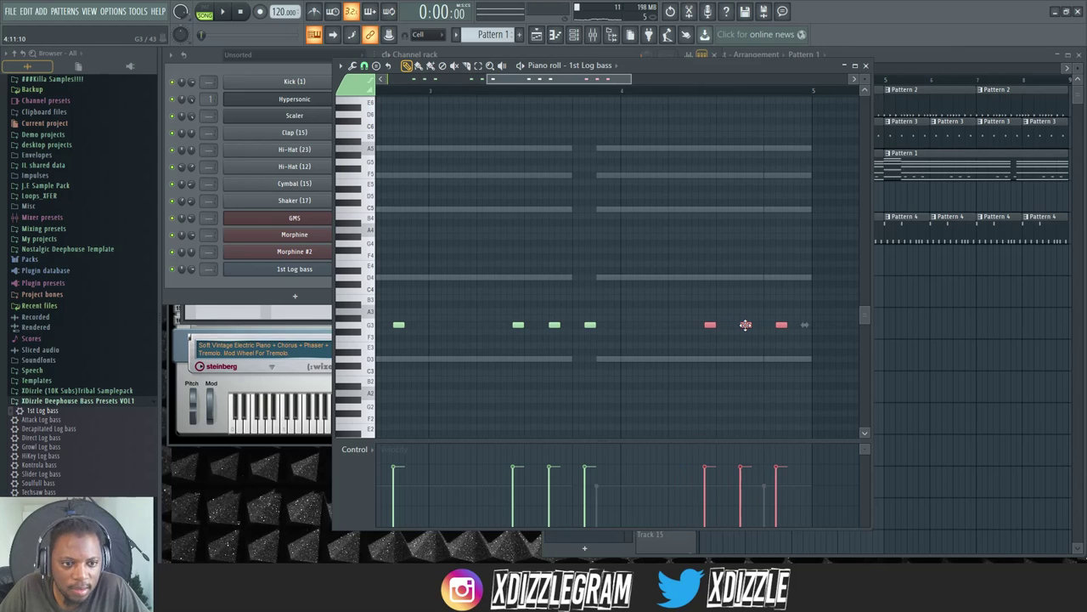
Step: Add a D4 bass note between the second and third G3 notes of bar 4 and play back the bassline
scroll(688, 82, "down", 2)
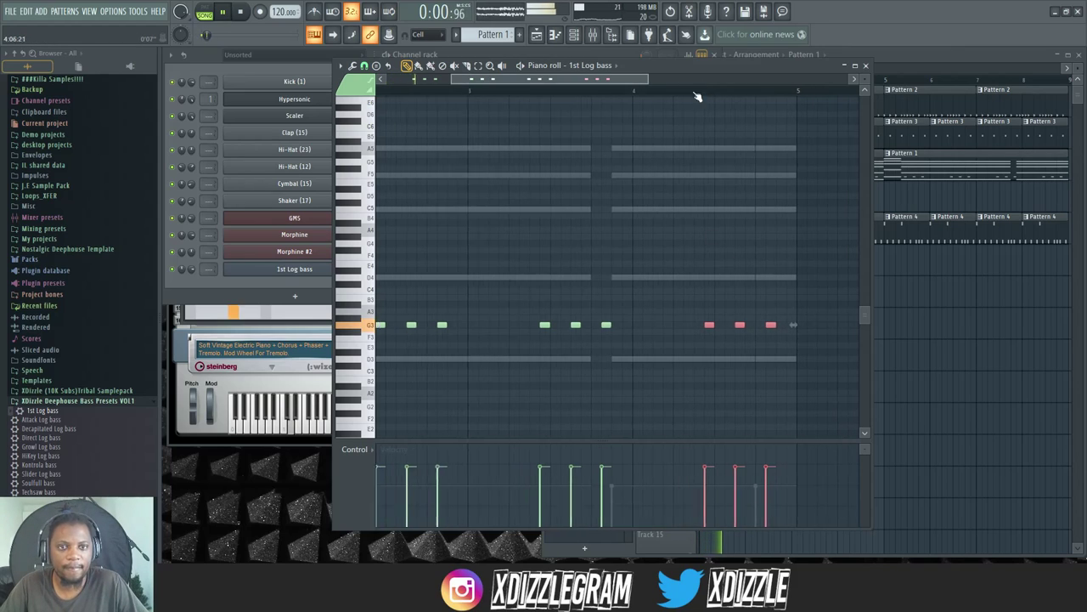
left_click(364, 66)
left_click(381, 82)
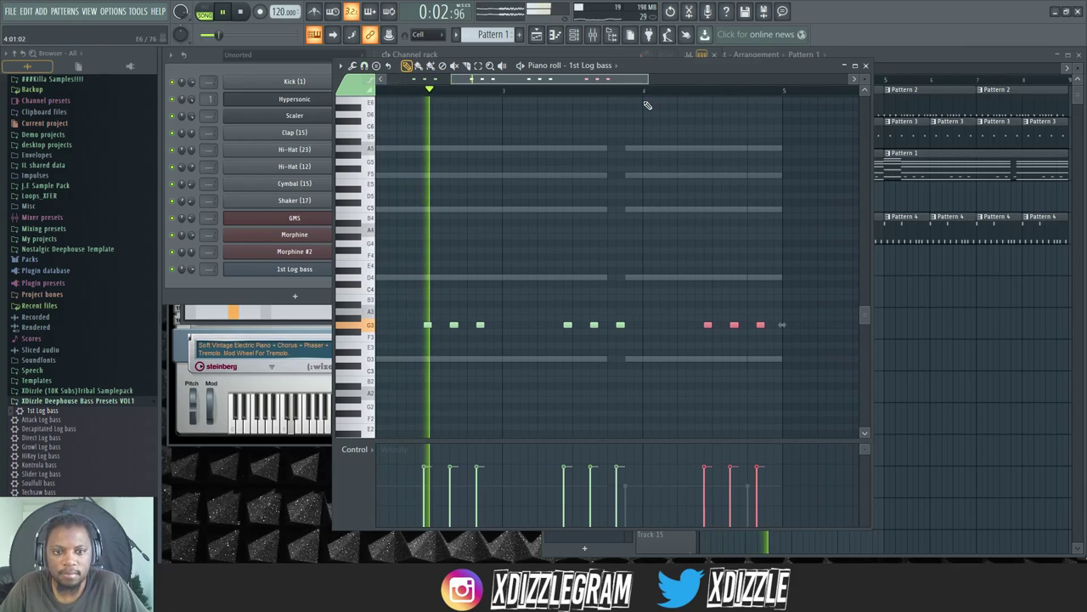
left_click_drag(604, 80, 638, 83)
scroll(645, 85, "up", 1)
scroll(679, 90, "up", 1)
left_click(666, 298)
right_click(665, 298)
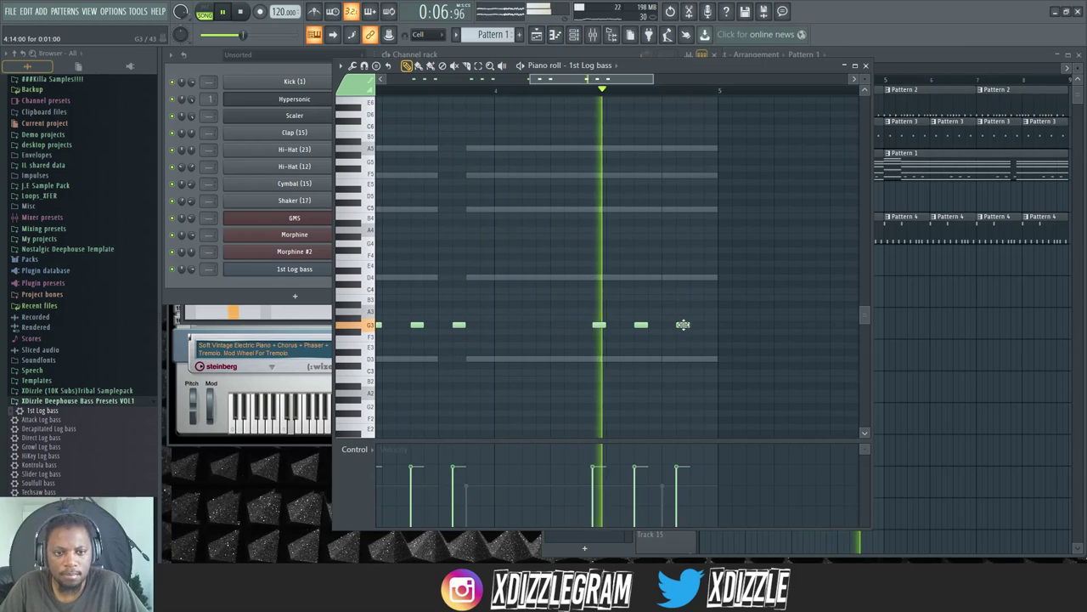
key("space")
left_click_drag(655, 210, 656, 280)
left_click(565, 89)
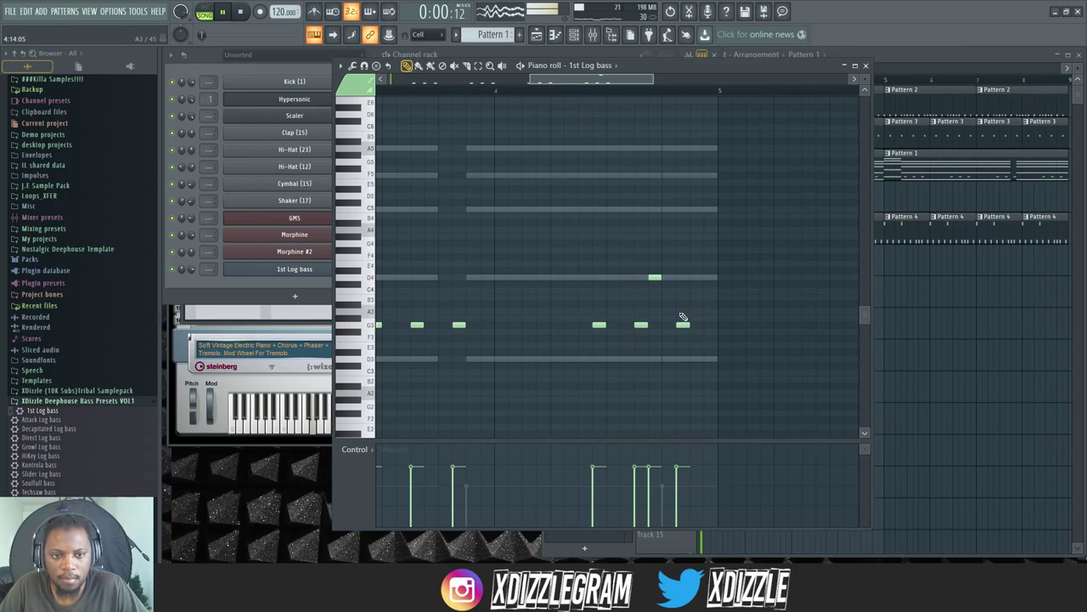
left_click(584, 89)
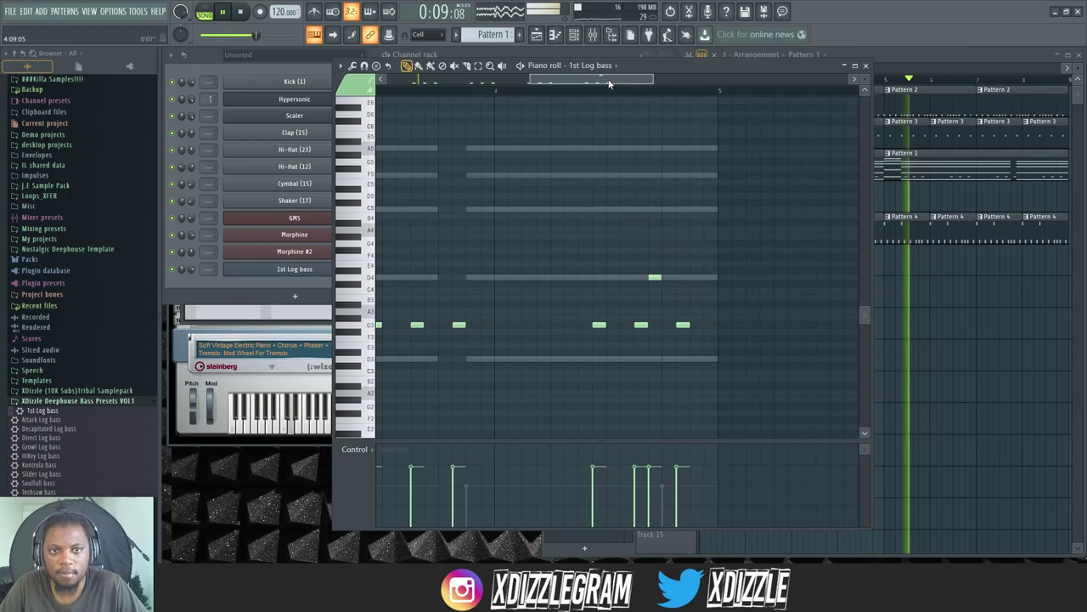
scroll(609, 85, "down", 4)
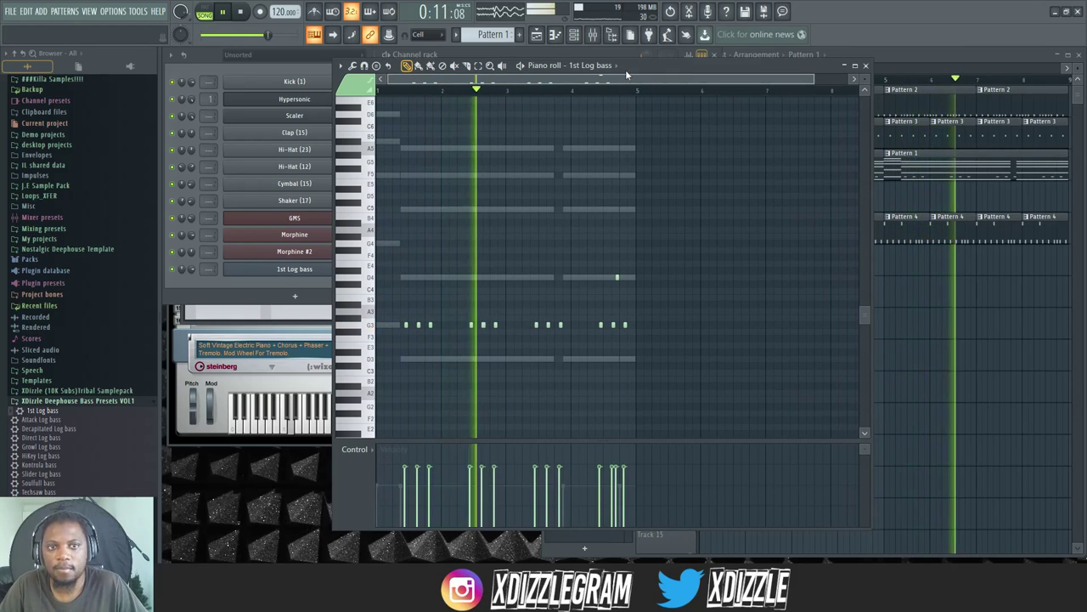
Step: Stop playback, add a Purity synth channel and list its Fast Synth presets
left_click(260, 302)
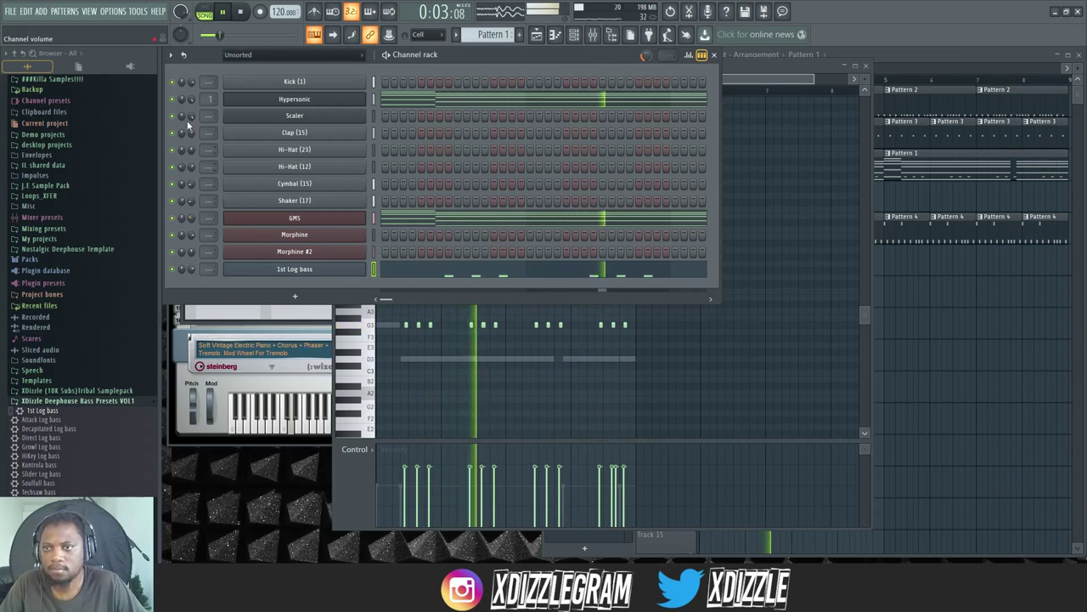
key("space")
left_click(295, 296)
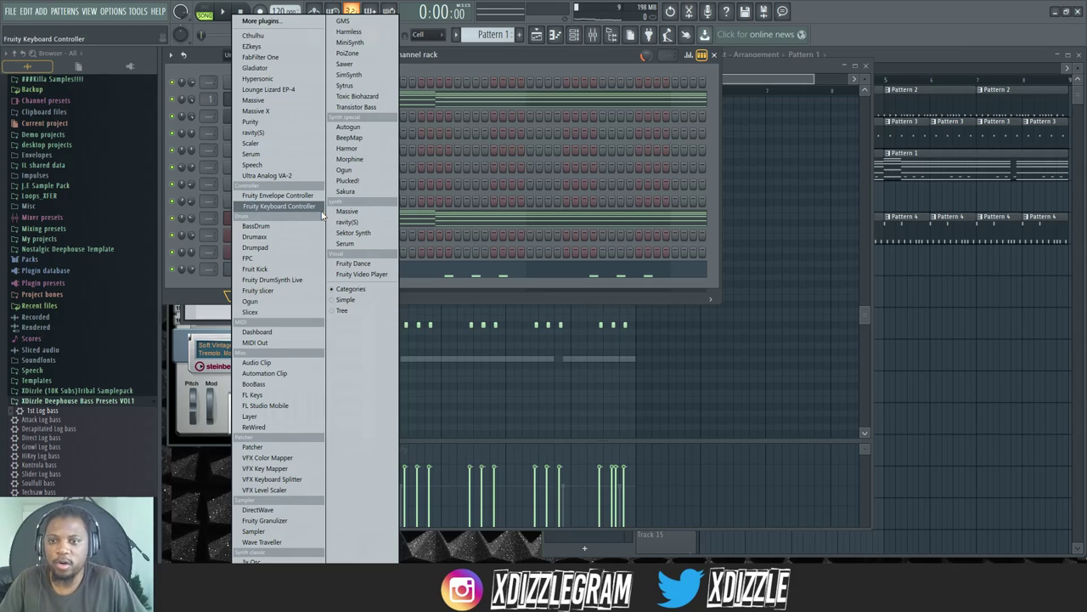
left_click(259, 121)
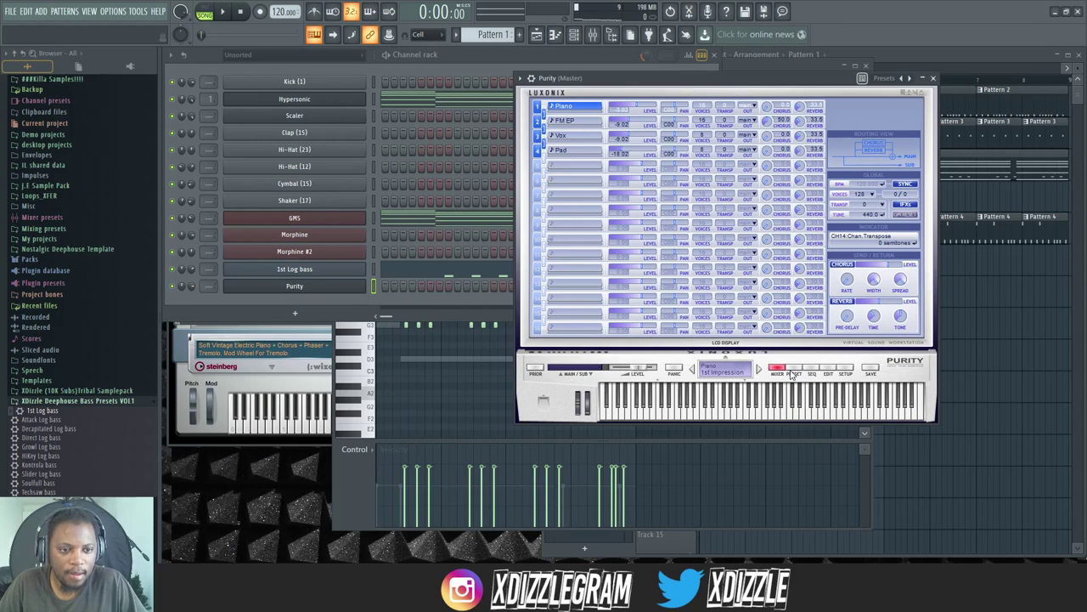
left_click(792, 374)
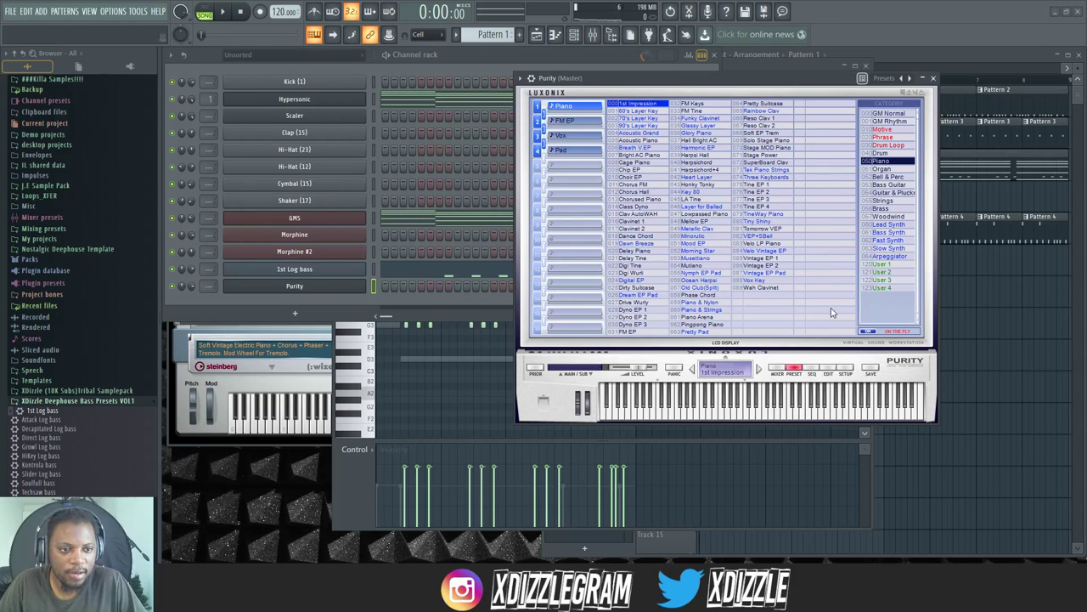
left_click(891, 241)
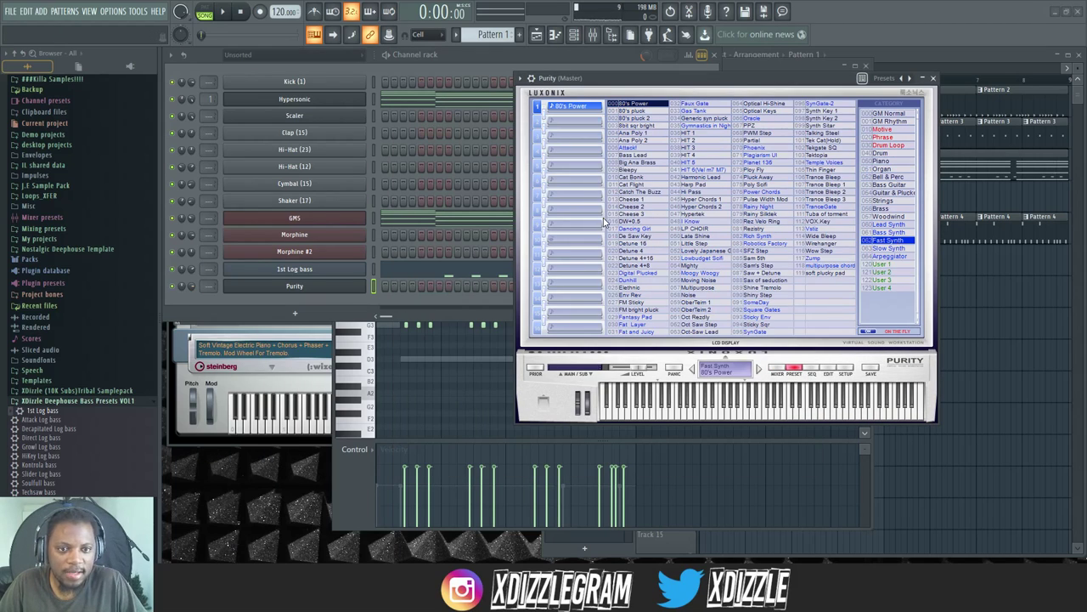
Step: Audition Purity's Fast Synth presets, including Bass Lead and Cat Flight
left_click(456, 158)
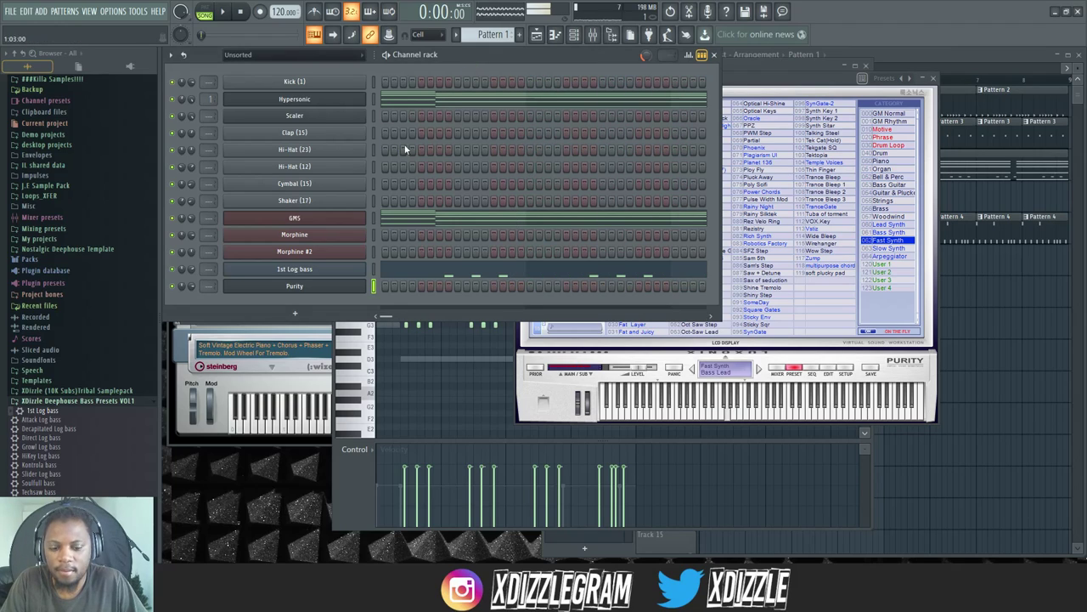
left_click(752, 85)
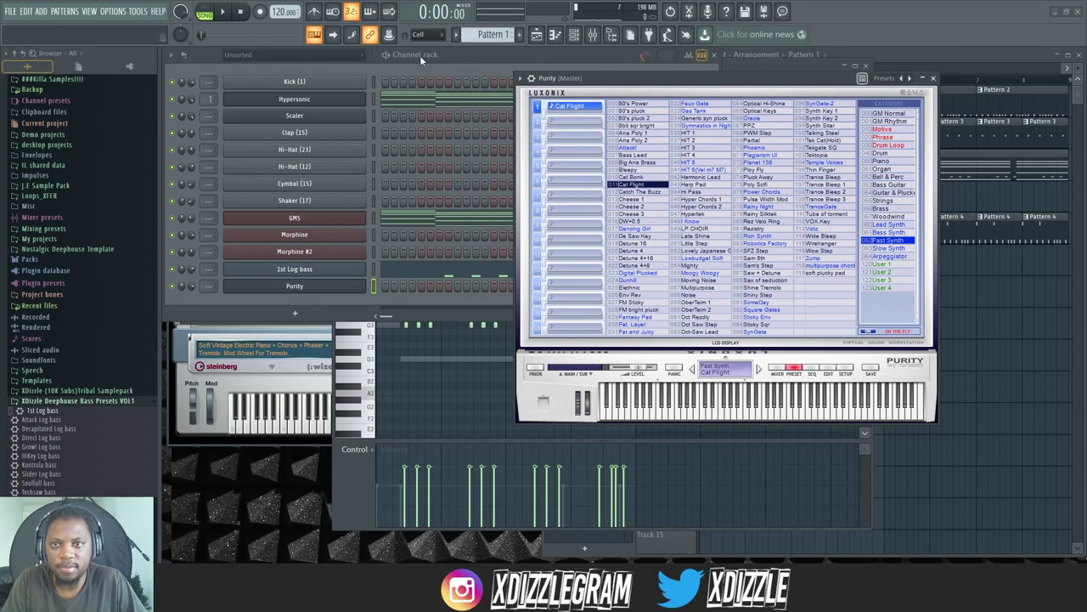
right_click(314, 36)
left_click(338, 61)
left_click(482, 56)
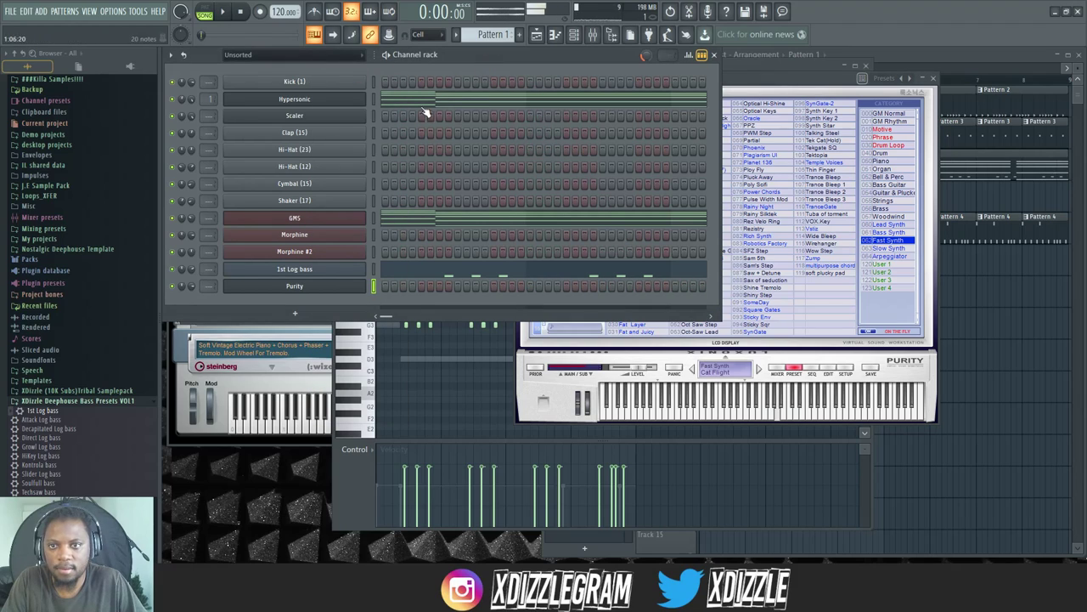
Step: Copy the Hypersonic chord notes into the Purity channel and open them in the piano roll
key("q")
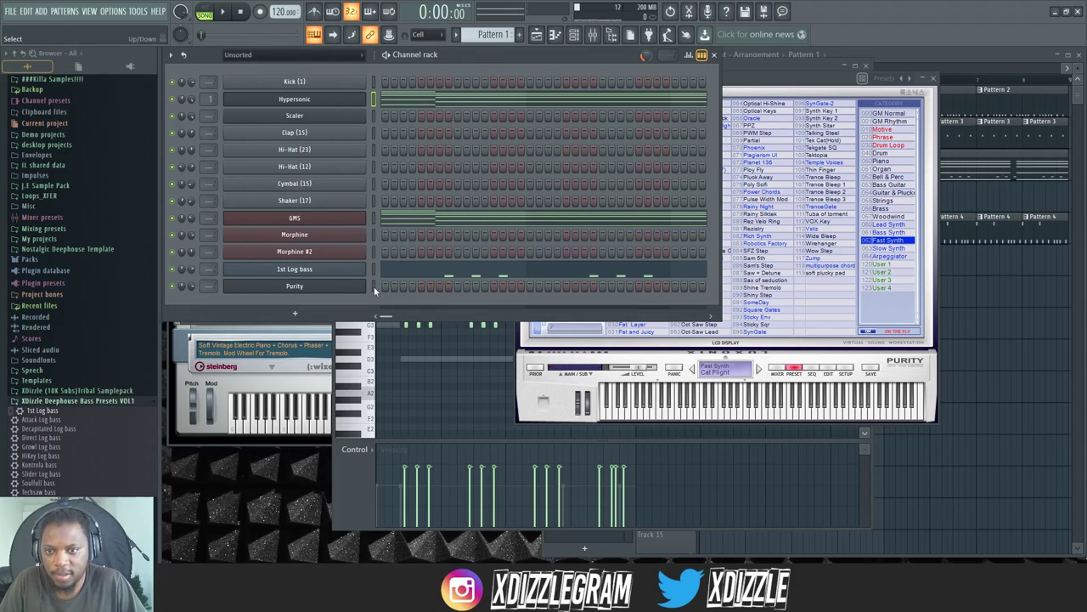
left_click(408, 287)
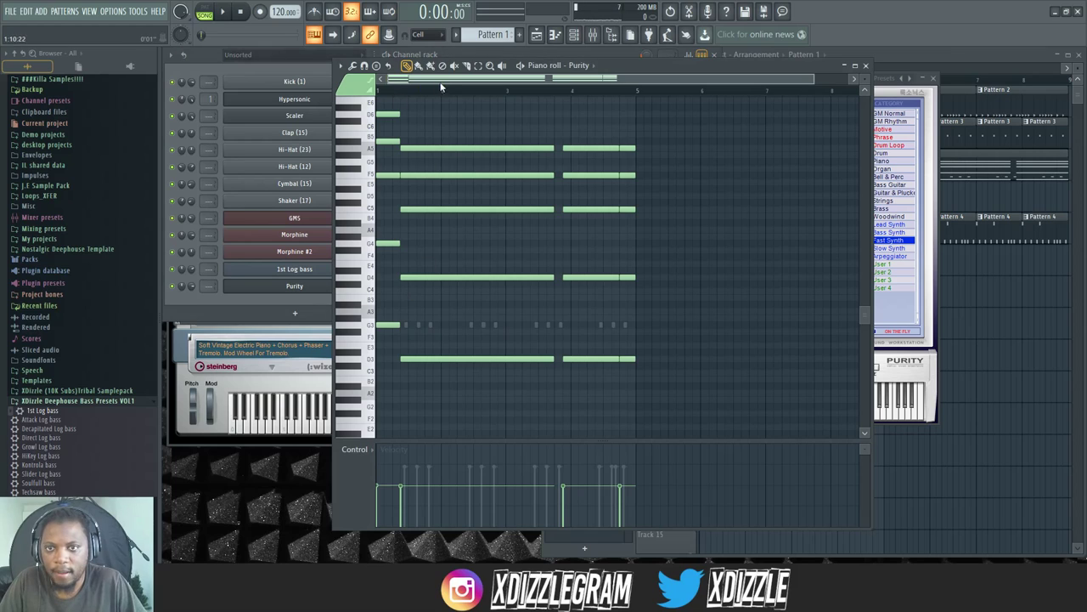
scroll(440, 82, "down", 1)
scroll(415, 90, "up", 3)
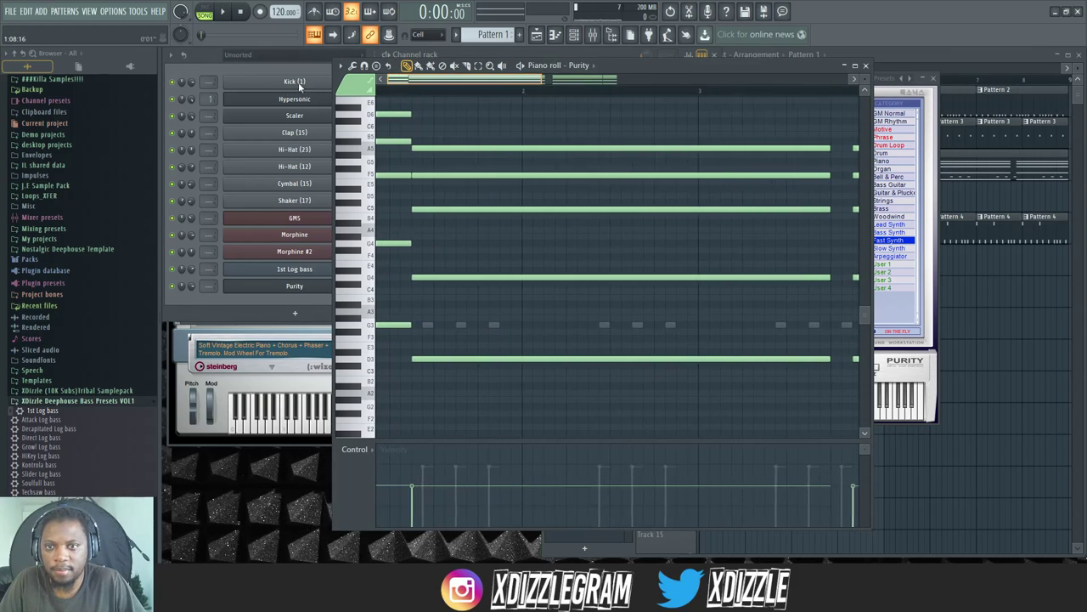
Step: Shorten Purity's first chord to two steps, starting at step 3 of bar 1, and play it back
left_click_drag(420, 355, 404, 93, "ctrl")
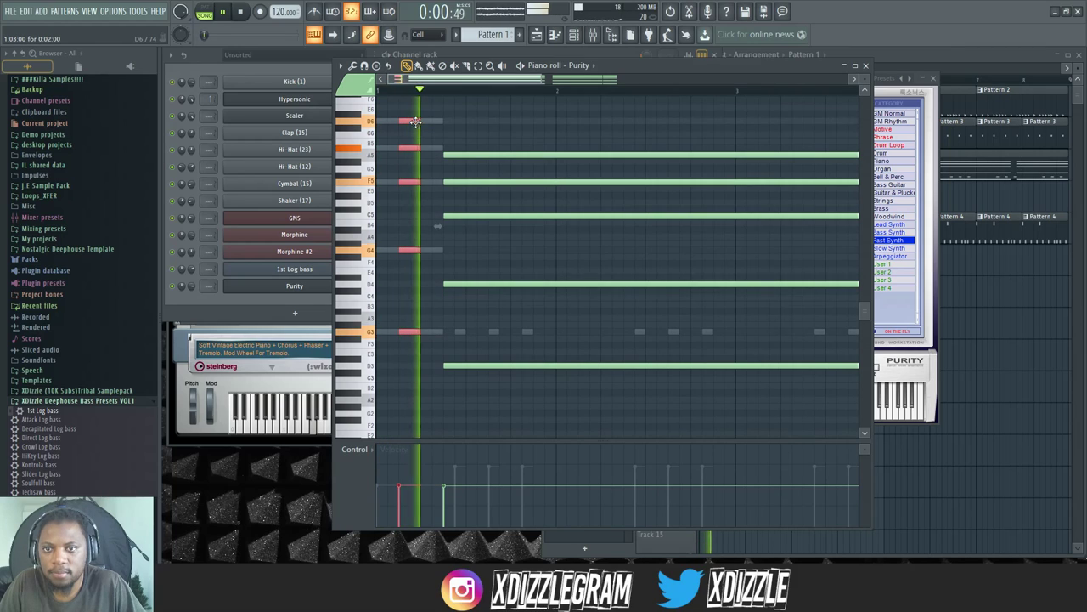
left_click_drag(415, 121, 405, 122)
key("space")
Step: Load the Cheese 2 preset in Purity and play the chords with the beat
left_click(302, 238)
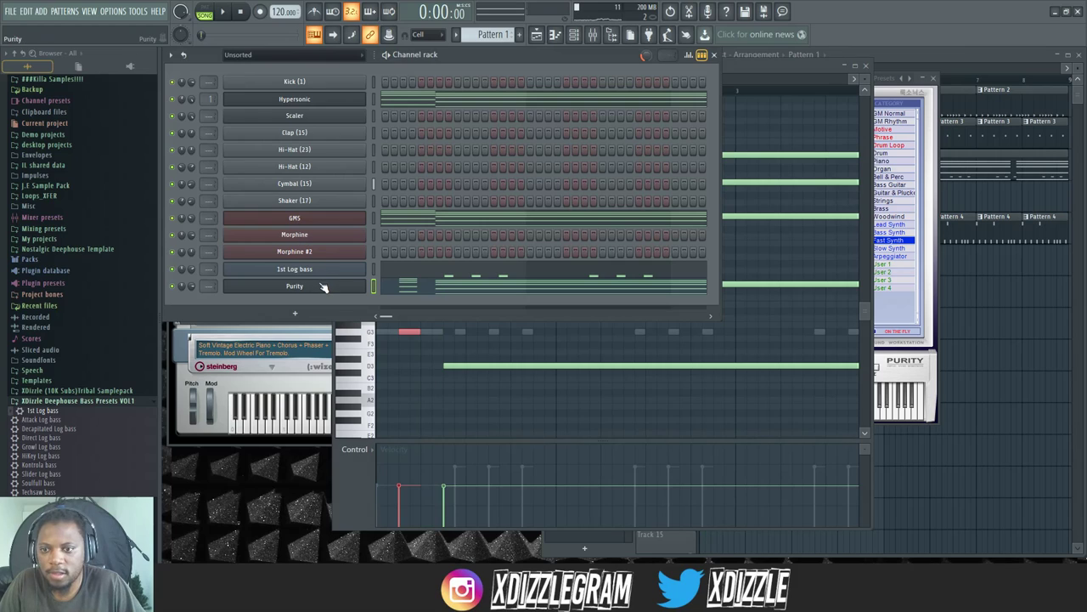
left_click(323, 287)
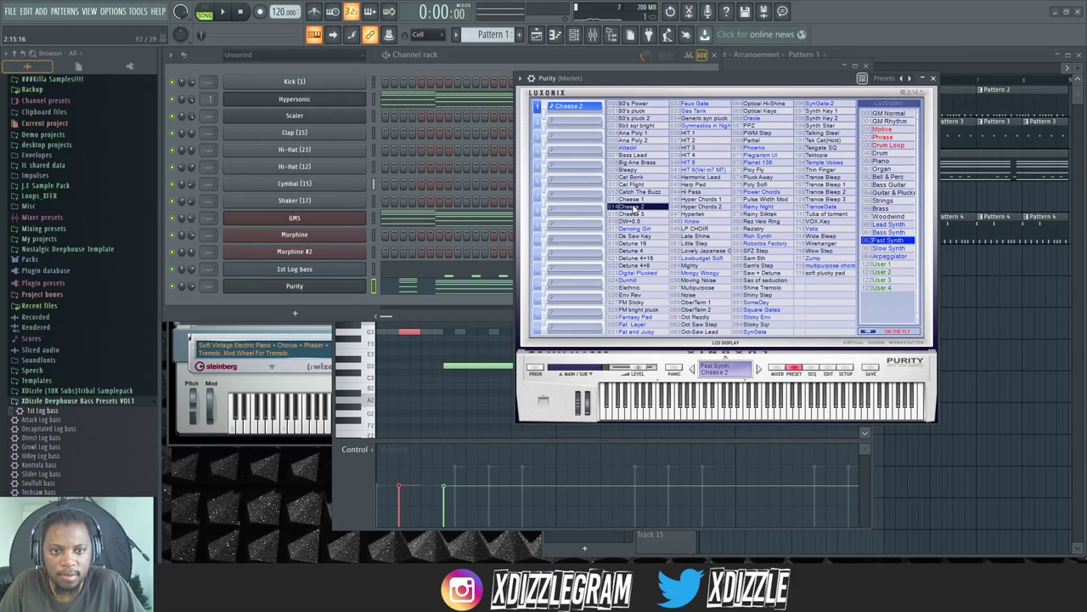
key("space")
left_click(422, 290)
left_click(423, 291)
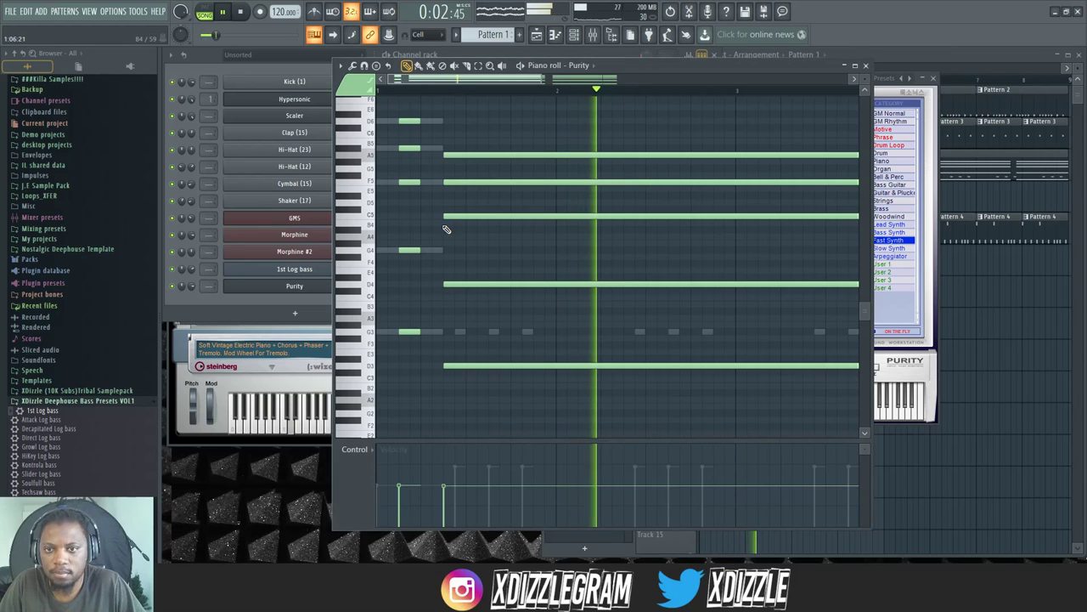
key("space")
Step: Shorten the first Purity chord to a one-step stab at step 3 and place a copy of it at step 6
left_click(417, 121)
key("space")
left_click_drag(413, 356, 414, 105)
key("space")
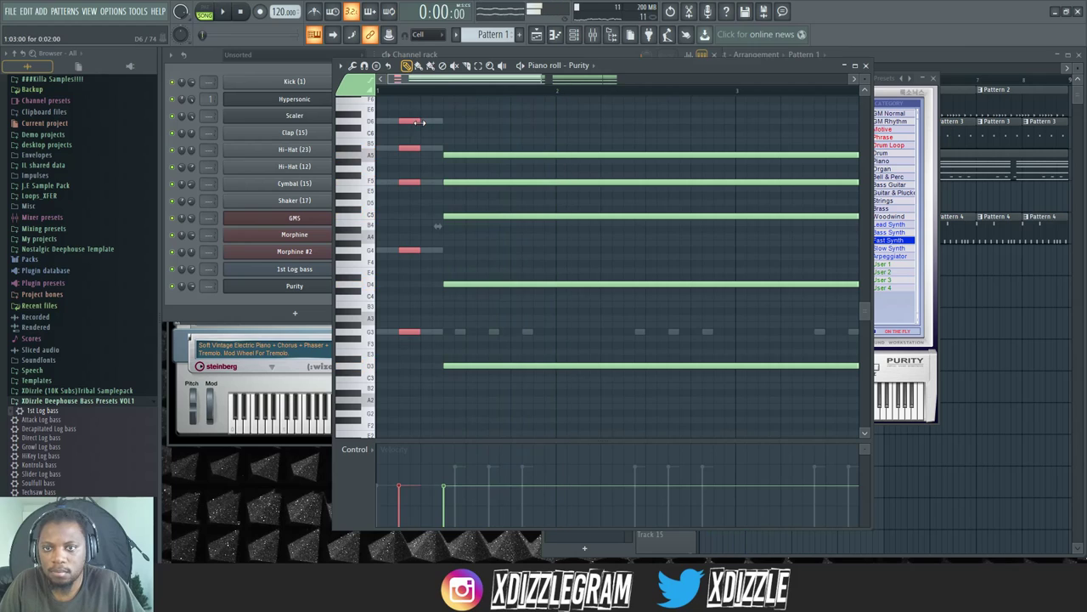
key("space")
key("space")
scroll(495, 101, "down", 2)
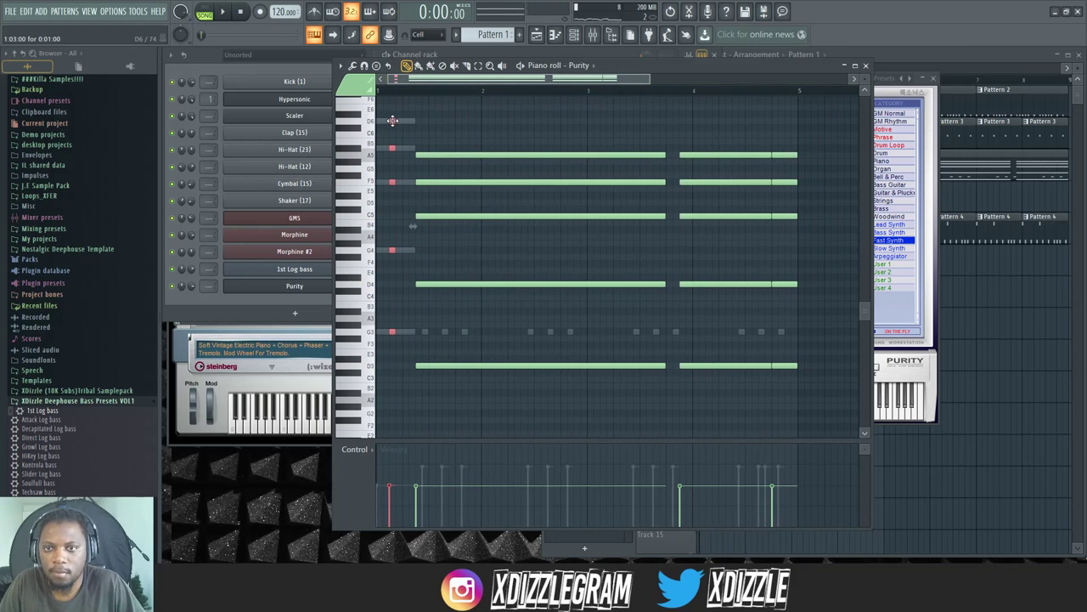
key("space")
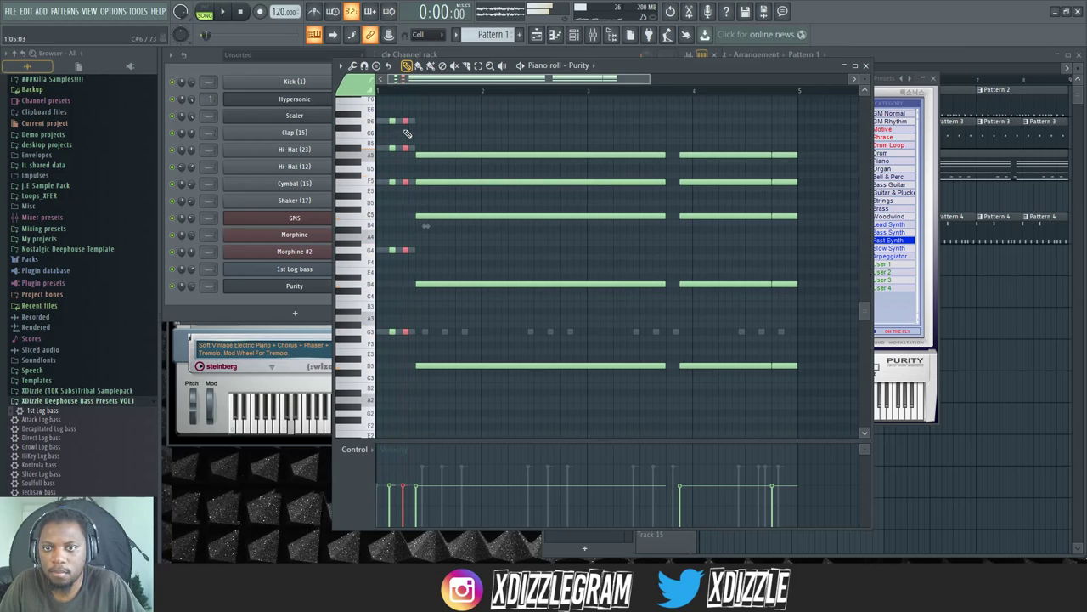
key("space")
Step: Try moving the long second chord to step 5 of bar 2 and shortening it to half a bar
left_click_drag(564, 415, 497, 119)
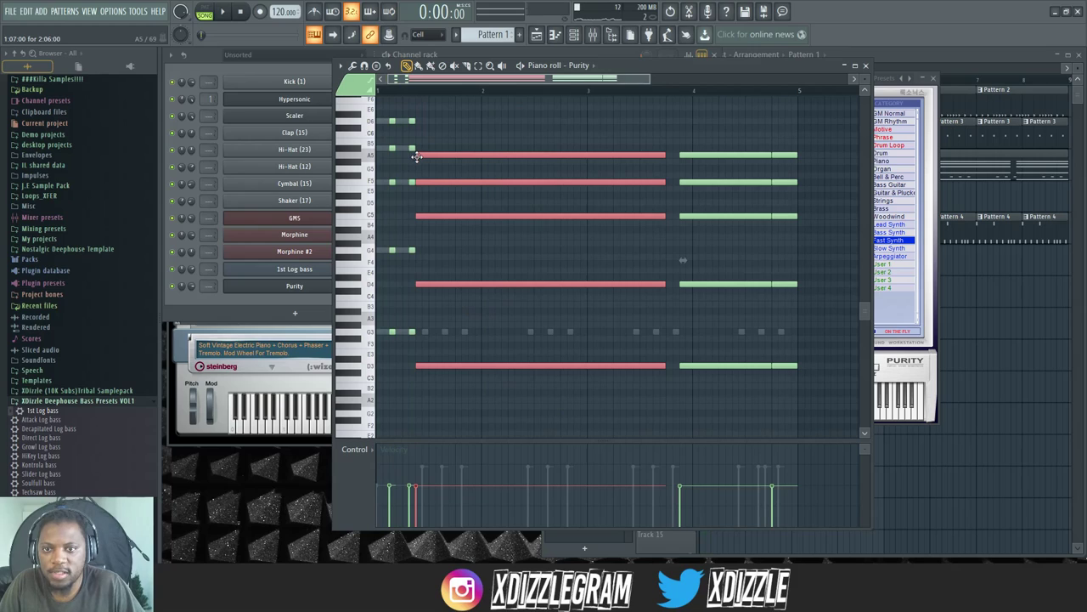
left_click_drag(460, 155, 537, 120)
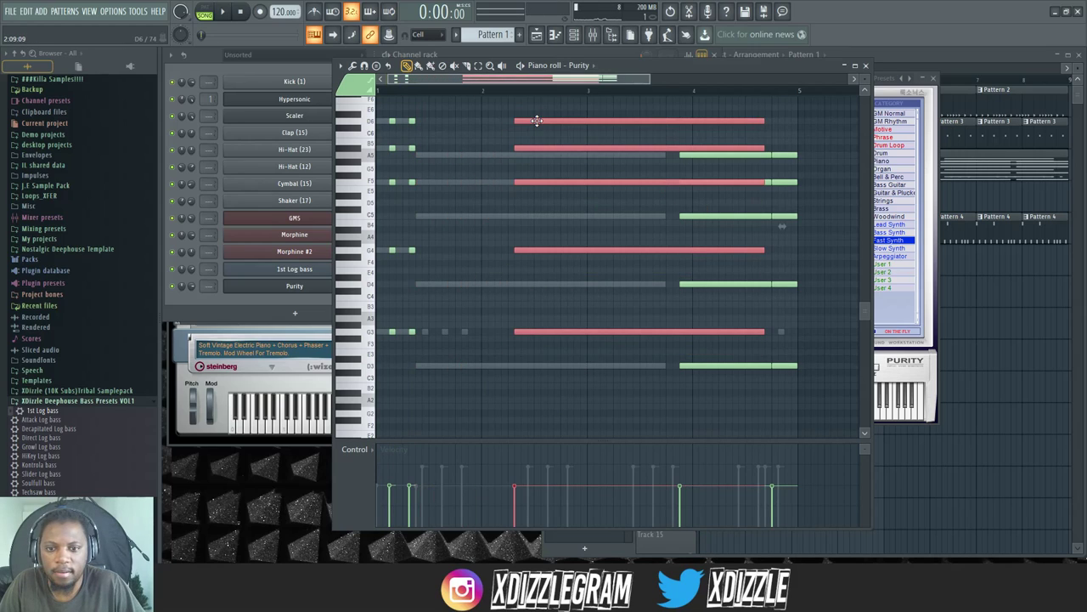
key("ctrl+z")
left_click_drag(663, 155, 561, 155)
key("space")
scroll(419, 90, "up", 3)
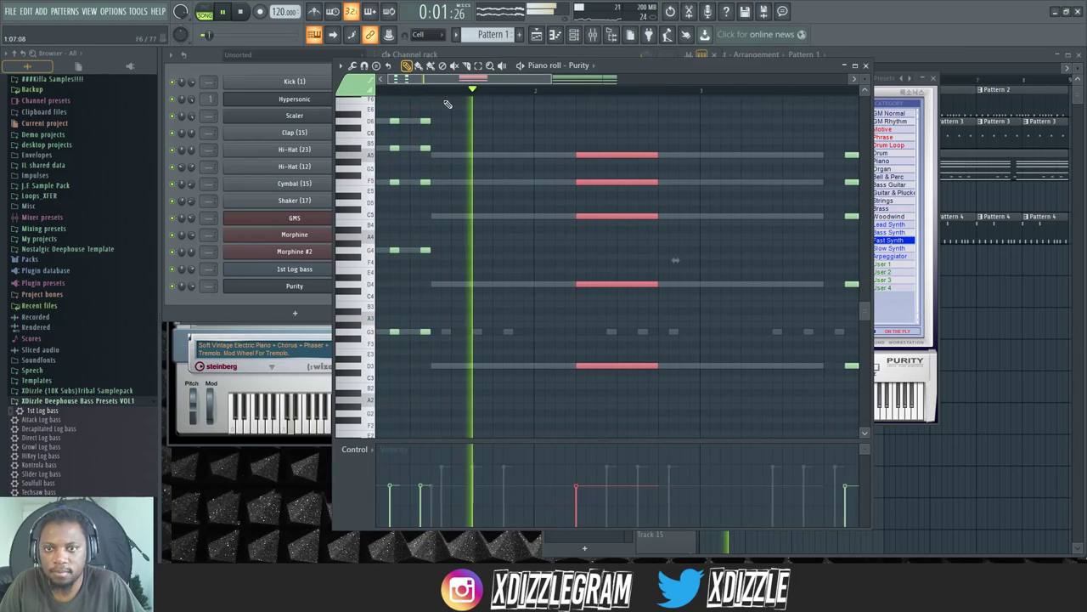
key("space")
scroll(504, 94, "down", 3)
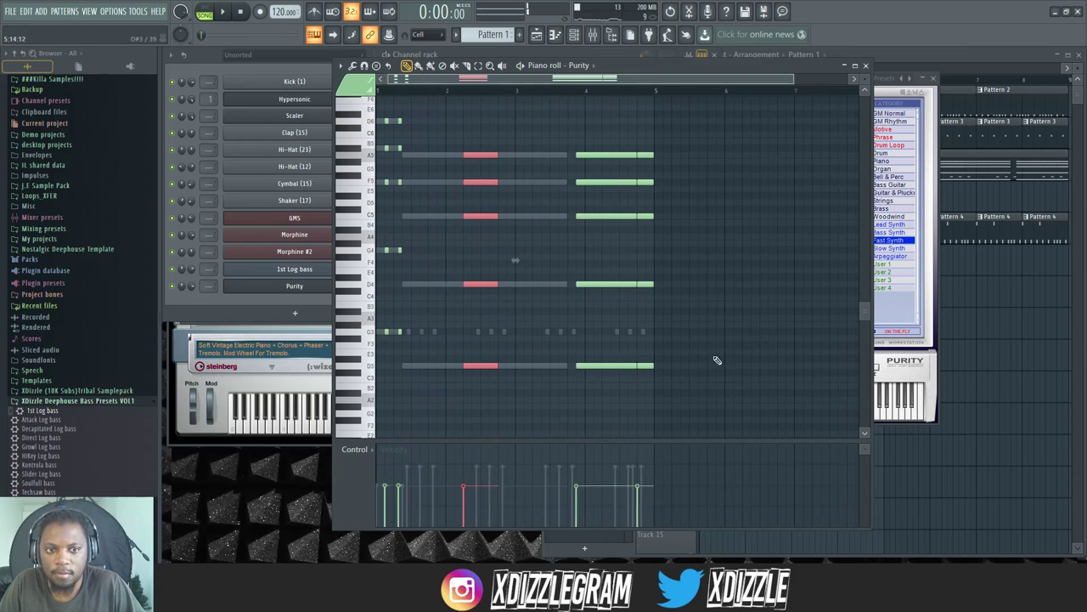
Step: Delete all remaining long Purity chords after the two stabs in bar 1 and play the result
left_click_drag(719, 387, 477, 143)
key("Delete")
key("space")
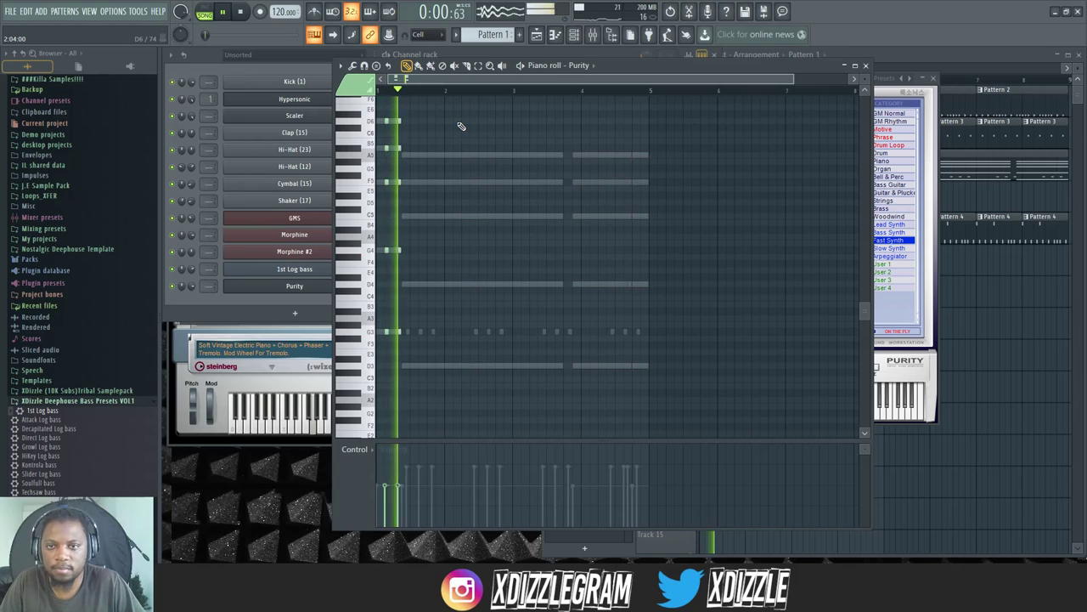
key("space")
left_click(209, 56)
left_click(768, 67)
key("space")
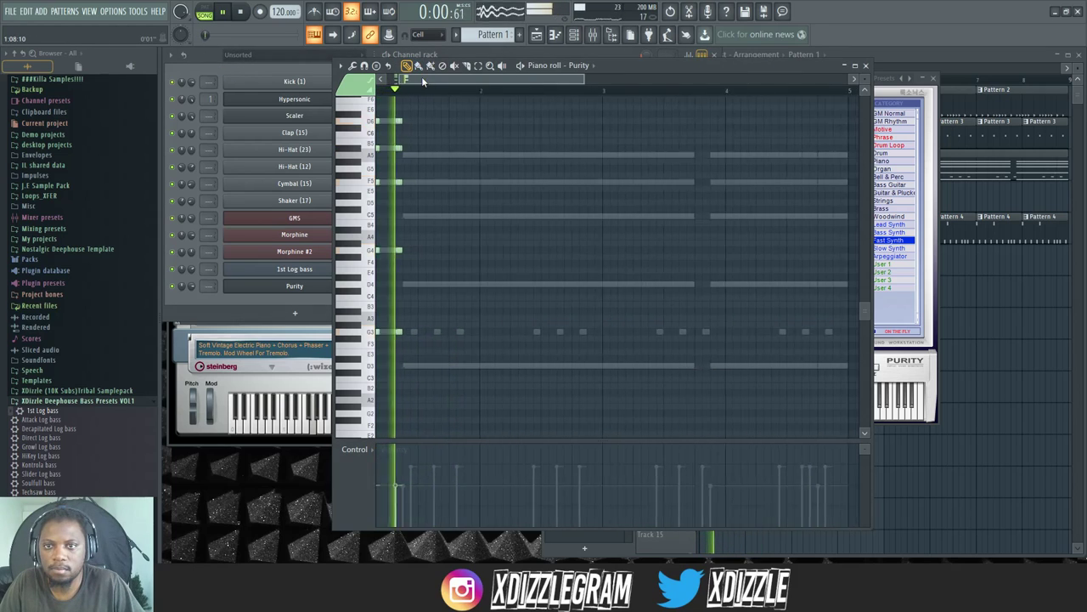
key("space")
Step: Duplicate the chord stab near the end of bar 1 and shift the copy to step 14
left_click_drag(459, 347, 420, 100)
left_click_drag(501, 136, 492, 137)
key("space")
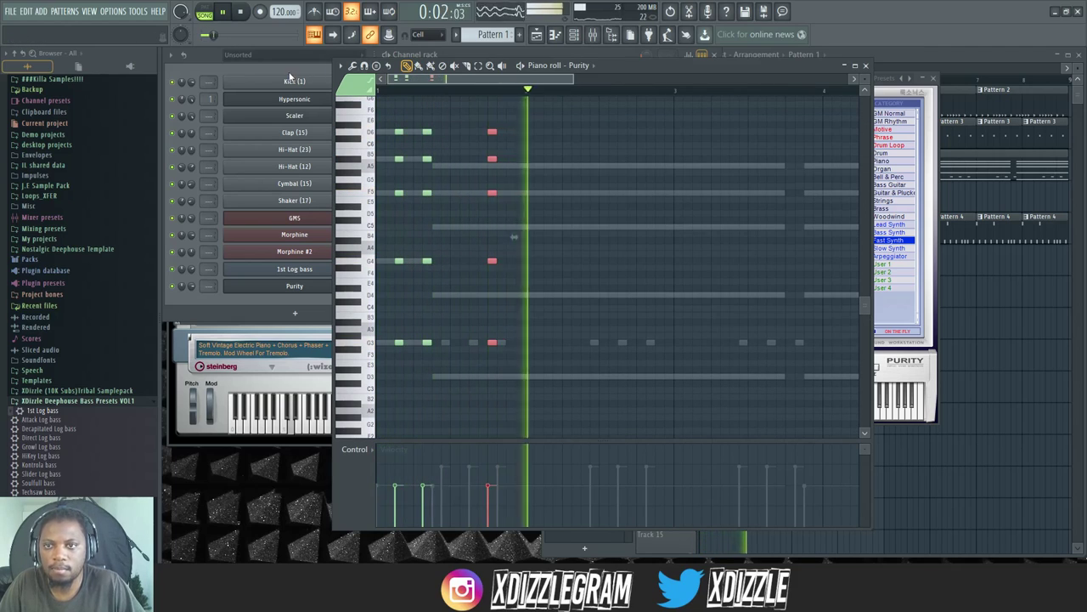
key("space")
key("space")
left_click_drag(492, 132, 501, 133)
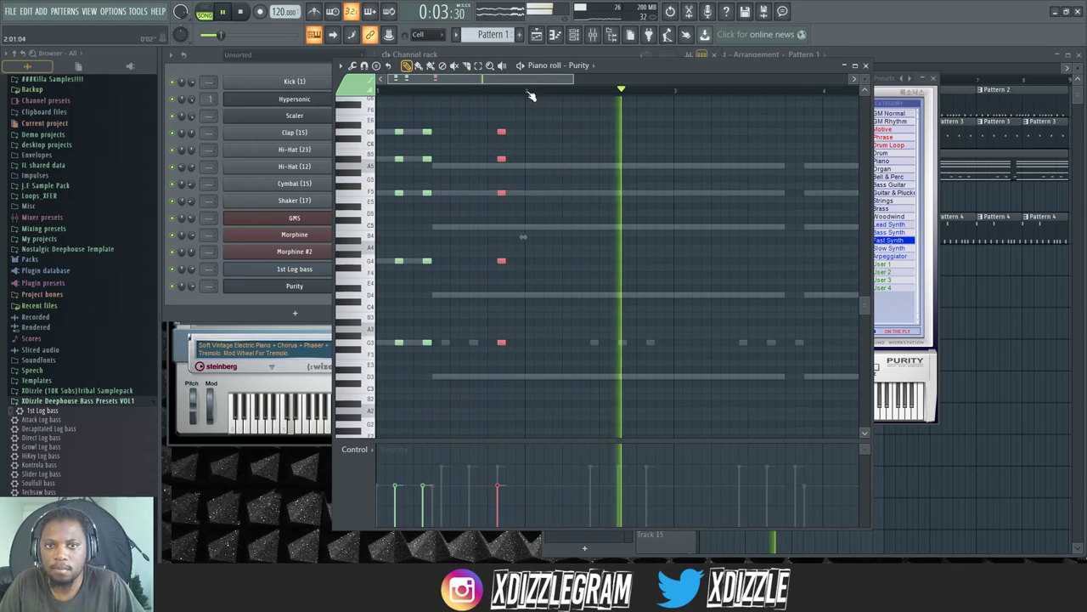
Step: Transpose all three Purity chord stabs down one octave and listen to them with the beat
left_click(522, 98)
right_click(517, 98)
key("space")
key("space")
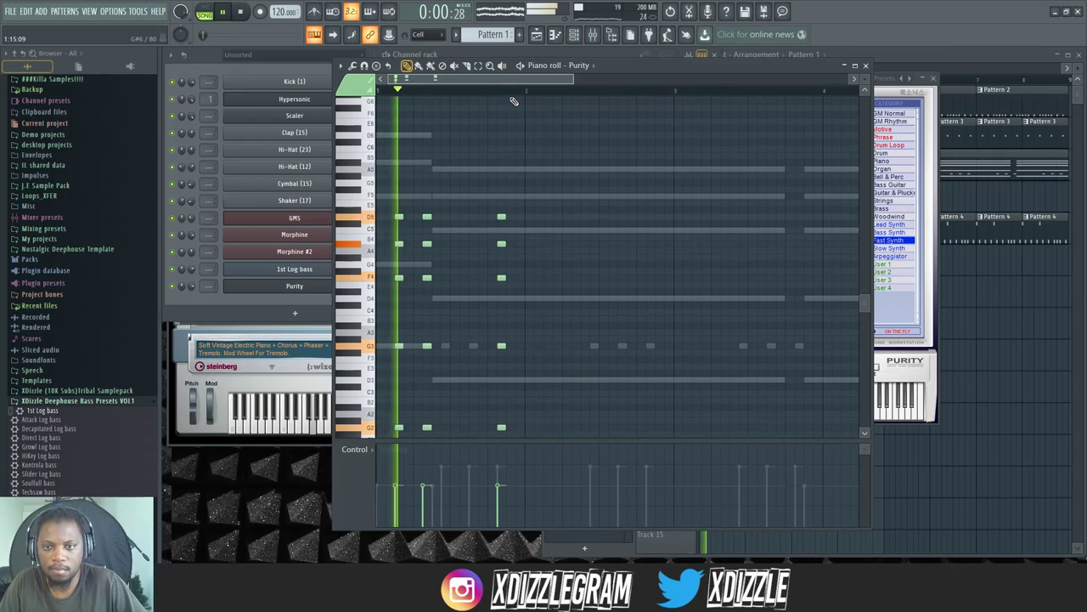
left_click(209, 54)
key("space")
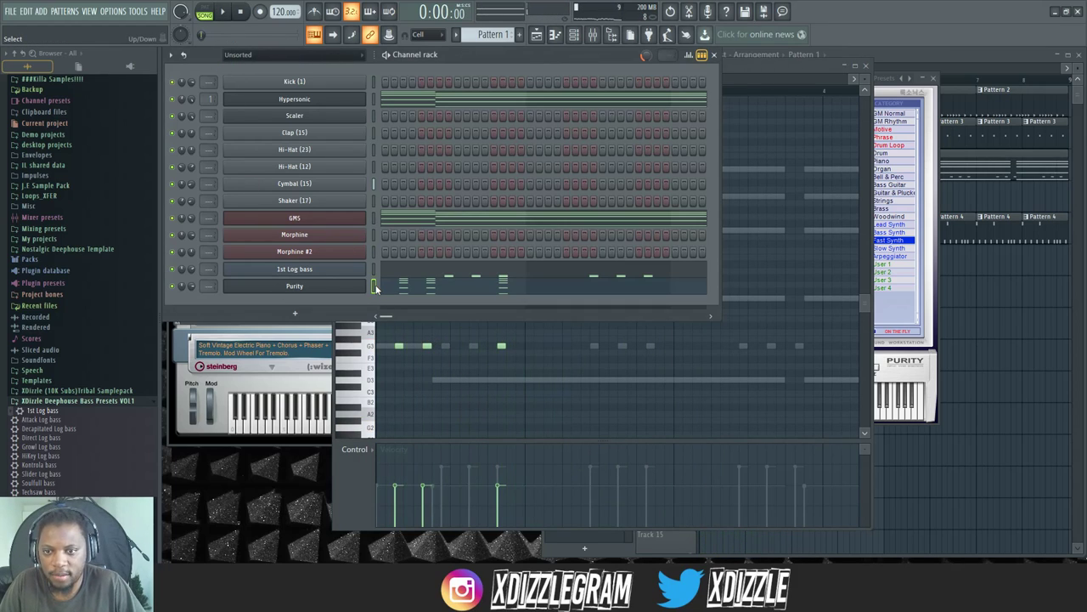
Step: Move the Purity notes from Pattern 1 into Pattern 5 and place Pattern 5 clips on Track 6 across bars 1 to 8
key("ctrl+x")
key("Right")
key("Right")
key("Right")
key("Right")
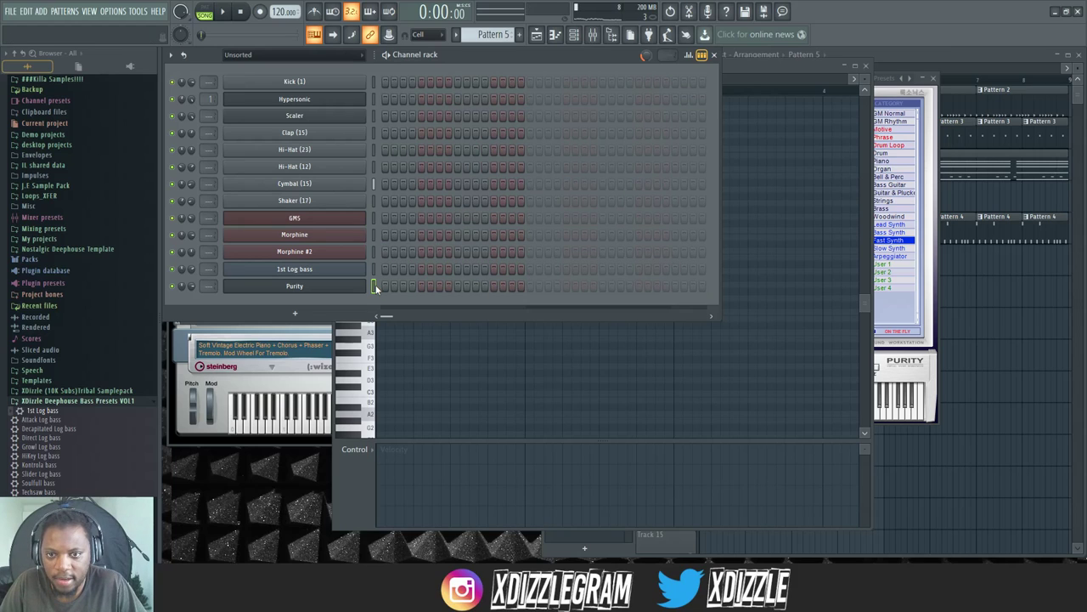
key("ctrl+v")
left_click(959, 72)
scroll(891, 83, "down", 3)
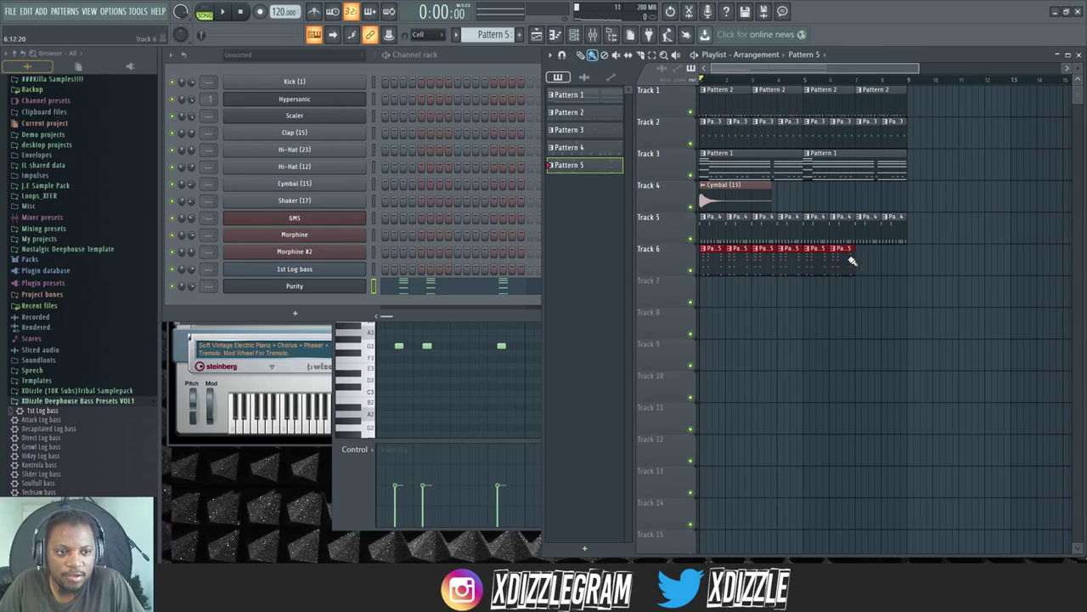
Step: Audition Purity presets such as De Saw Key over the beat and load the I Know preset
left_click(329, 289)
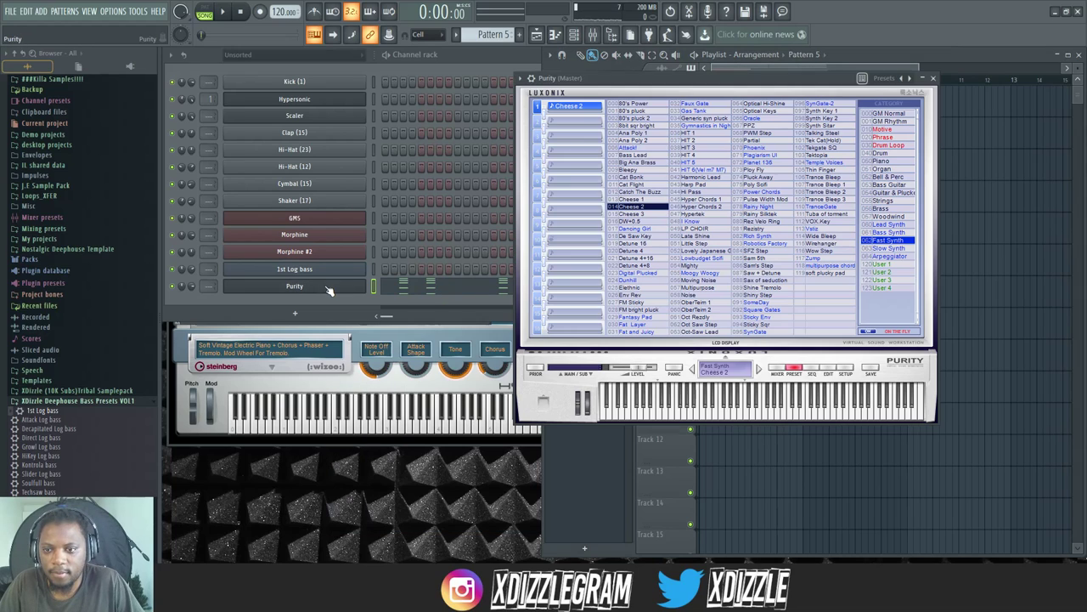
left_click_drag(629, 97, 540, 110)
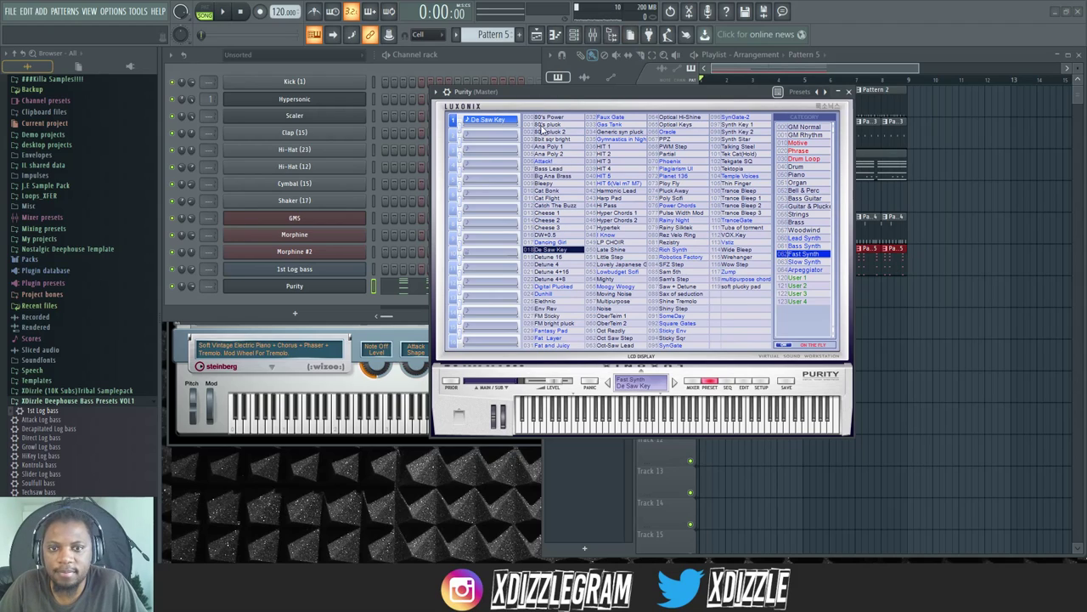
left_click(208, 296)
left_click(740, 100)
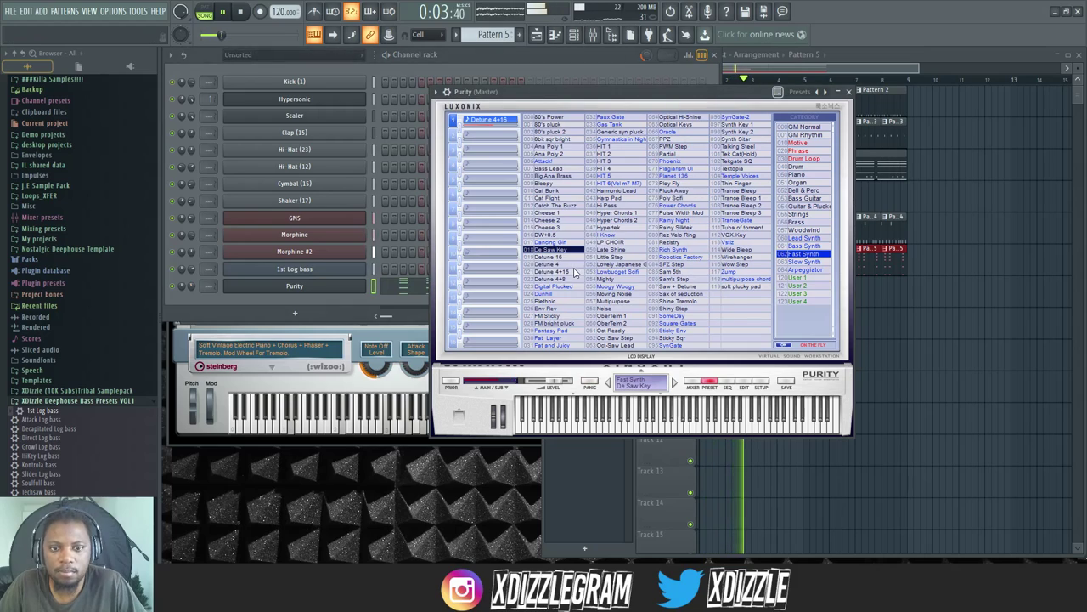
left_click(610, 235)
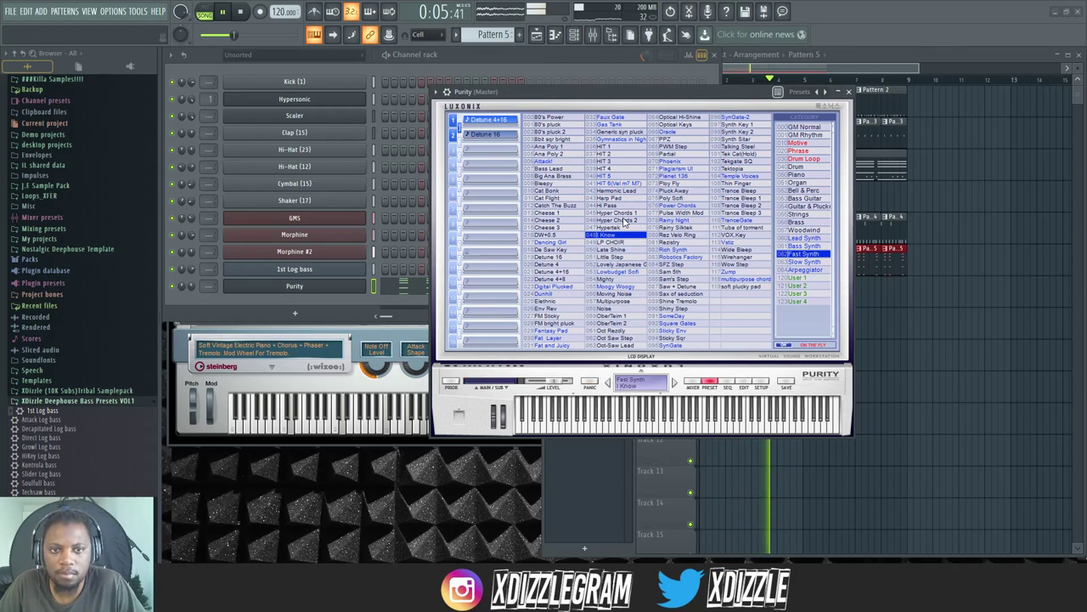
Step: Assign the Purity channel to mixer track 2 and send that track to the Reverb track at 62%
left_click(190, 286)
left_click(261, 289)
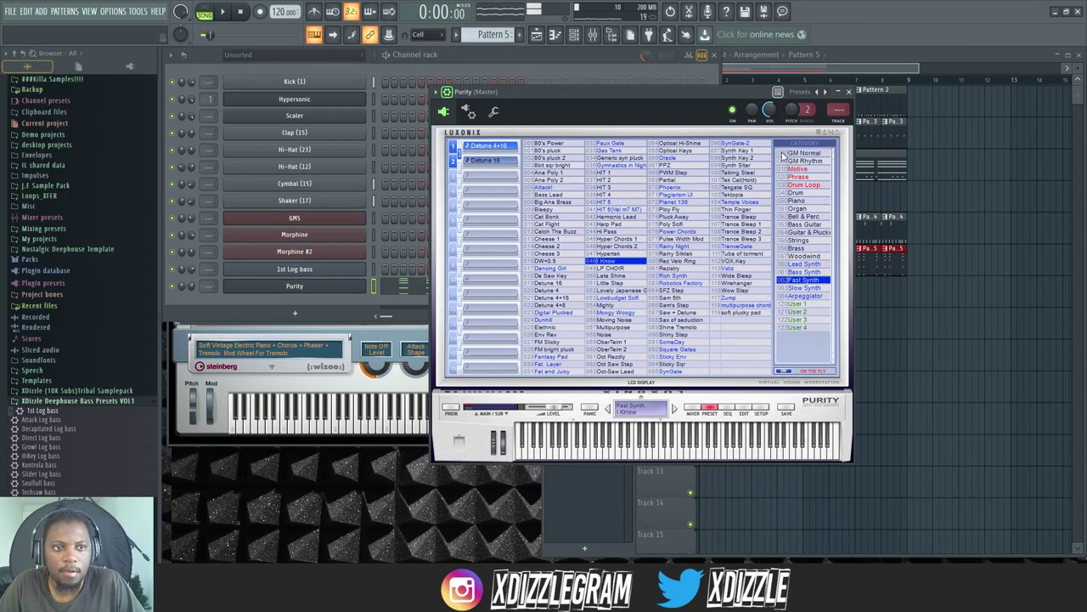
left_click(836, 123)
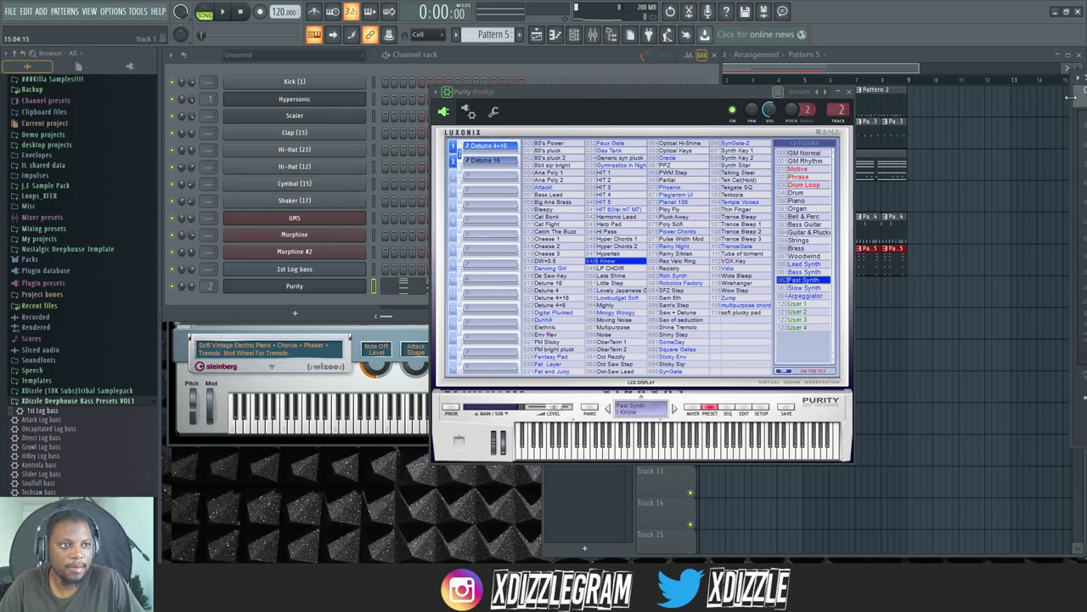
key("F9")
left_click_drag(875, 77, 464, 119)
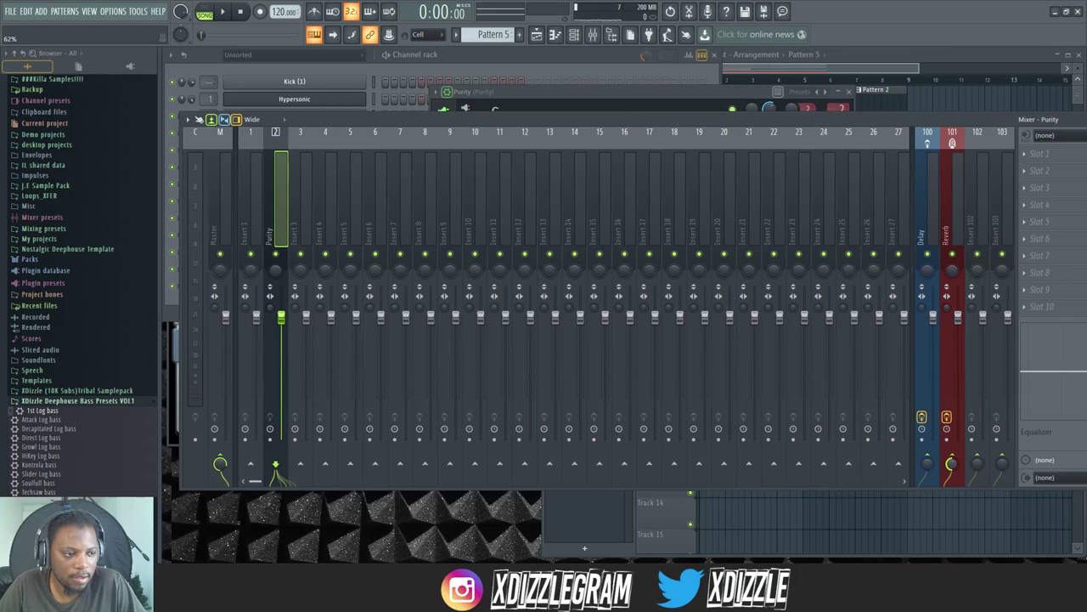
Step: Set the Fruity Reeverb 2 decay time on the Reverb track to 4.4 sec and play the beat
left_click(953, 184)
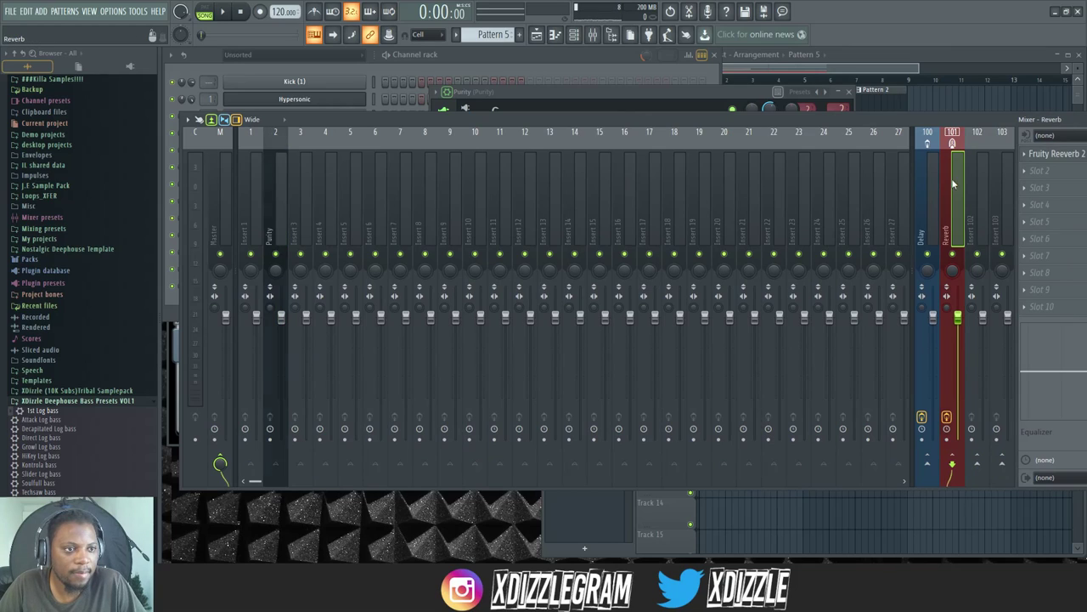
left_click(1079, 154)
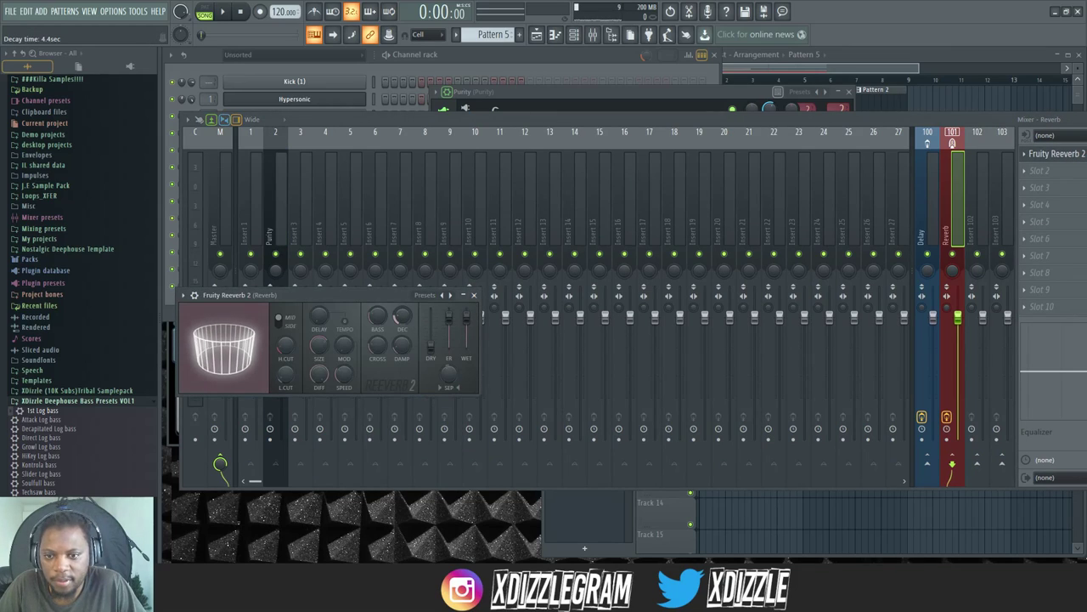
left_click(511, 54)
key("space")
key("F5")
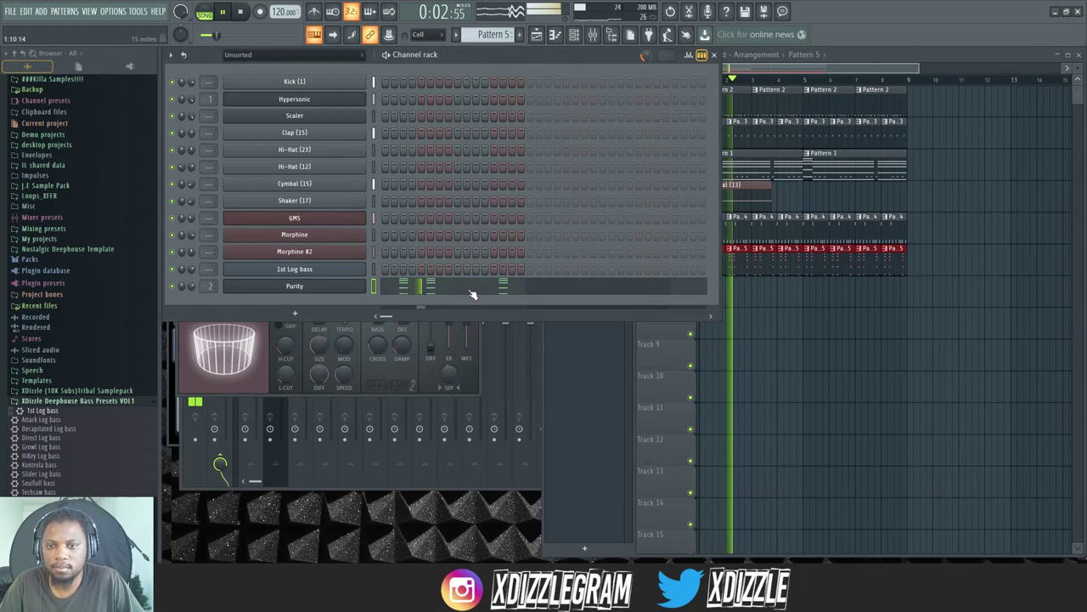
Step: Delete the middle Purity chord stab, shift the first stab to step 2, and listen to it with the beat
left_click(417, 285)
key("space")
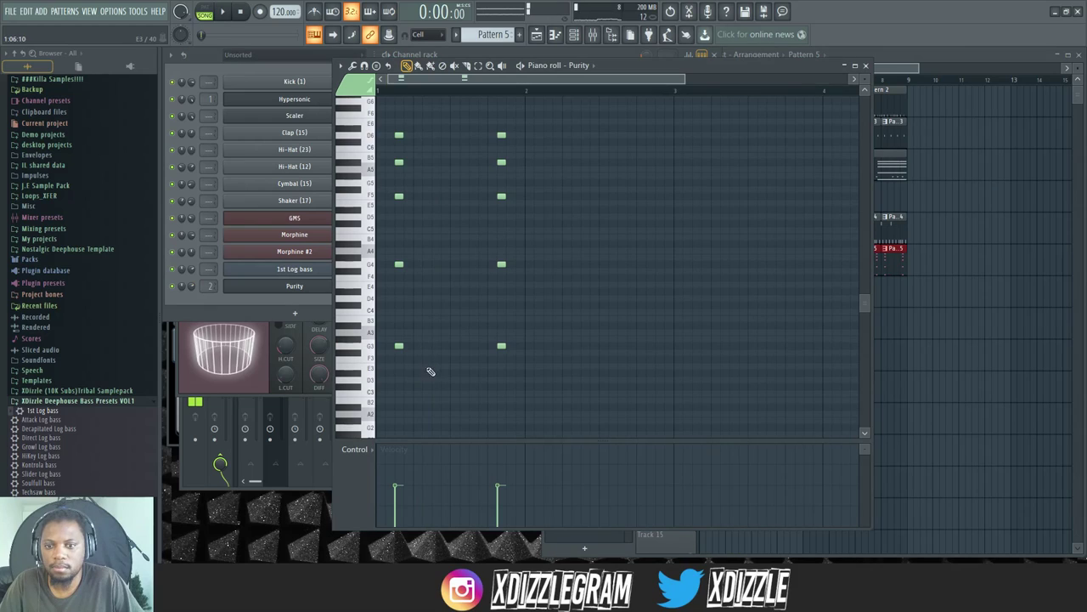
key("space")
left_click_drag(425, 358, 387, 135)
key("space")
key("space")
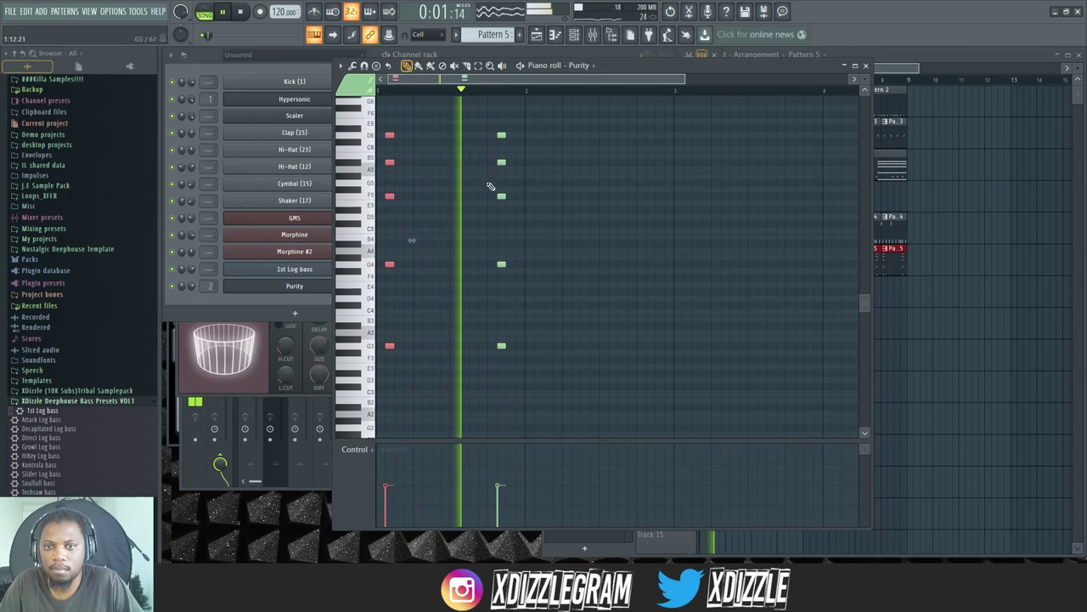
Step: Move the last Purity chord stab back to step 8 and play the beat
key("space")
left_click_drag(554, 376, 444, 135)
key("space")
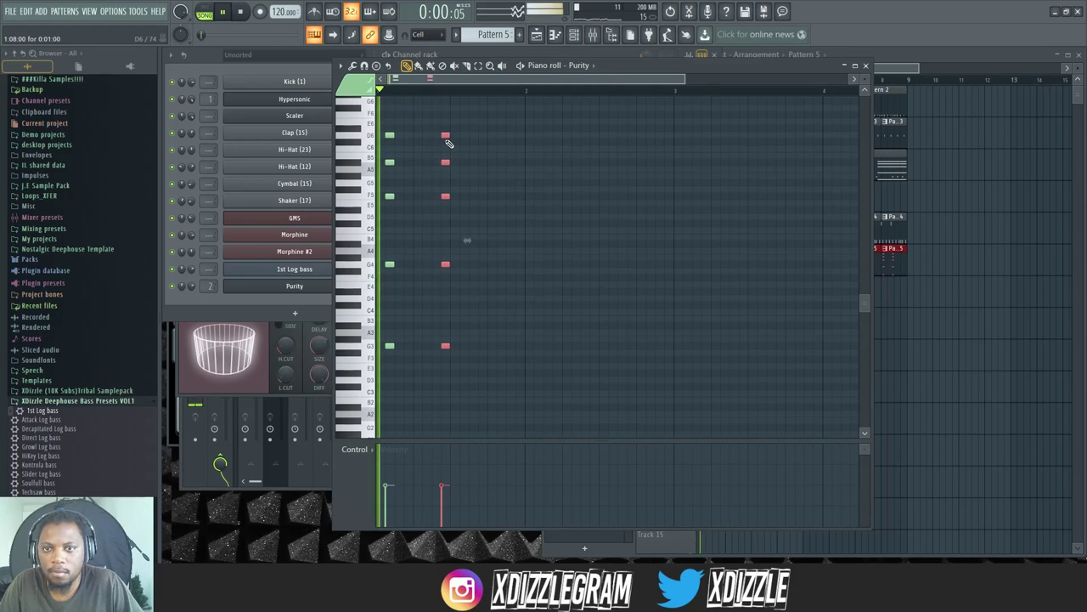
Step: Remove every second Pattern 5 clip from Track 6 and adjust the Purity channel volume during playback
left_click(260, 73)
left_click(955, 56)
key("space")
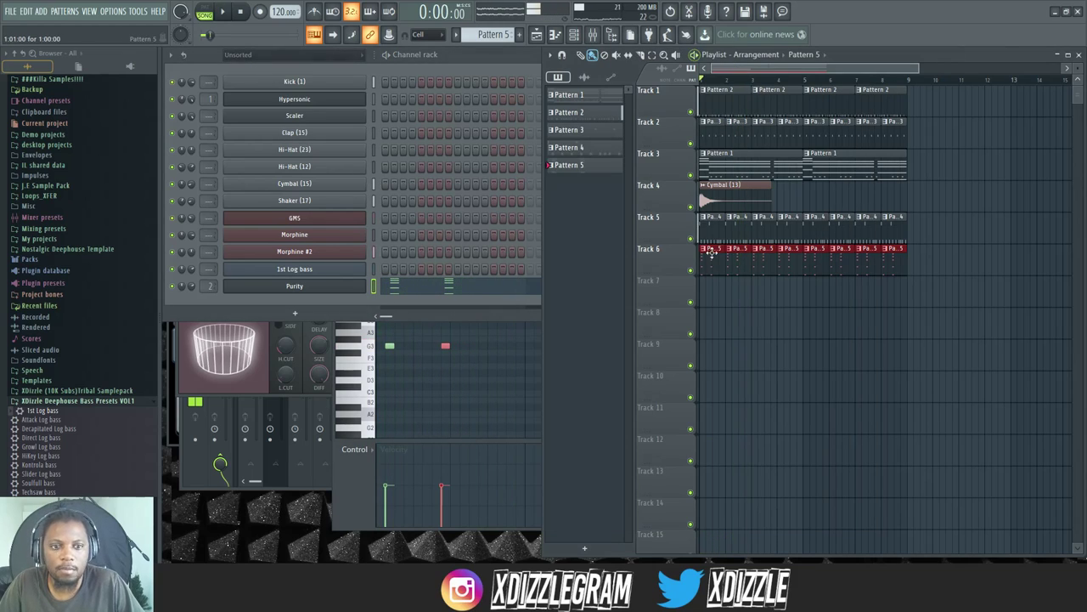
right_click(802, 267)
right_click(842, 266)
key("space")
left_click_drag(192, 286, 192, 295)
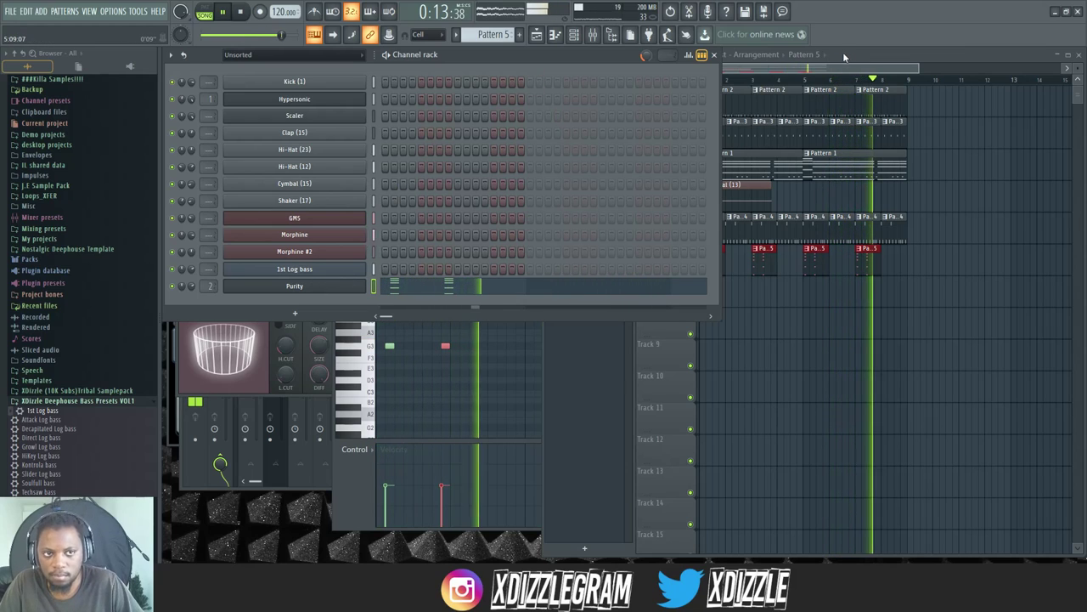
Step: Delete the Pattern 5 clips at bars 3, 5 and 7 on Track 6, keeping only the bar 1 clip
left_click(866, 263)
right_click(867, 264)
right_click(816, 264)
right_click(774, 270)
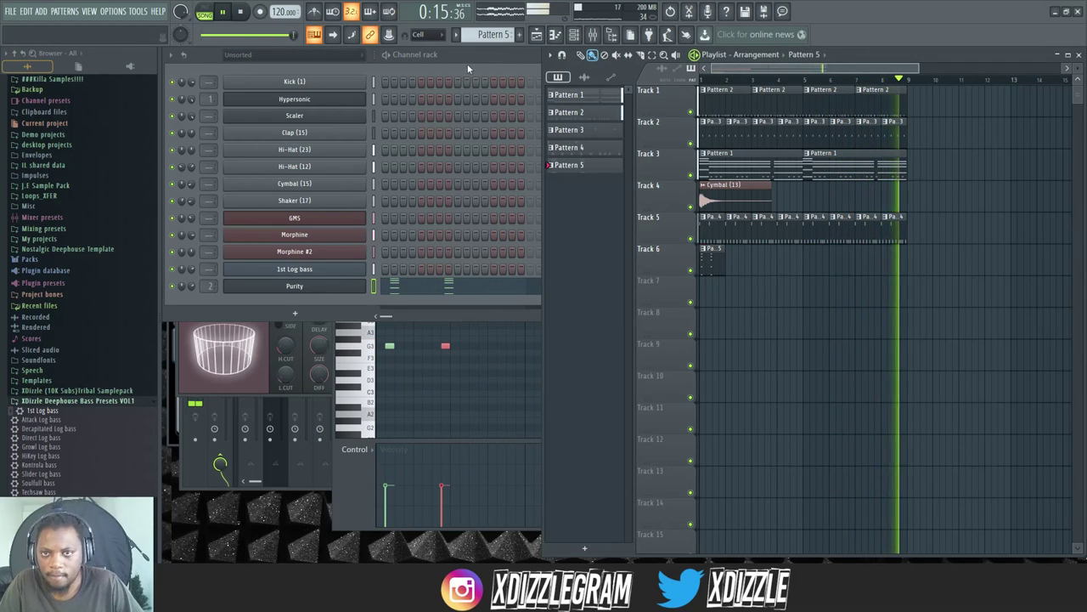
Step: Listen to the eight-bar loop with the single Purity clip while checking the channels and the arrangement
left_click(179, 242)
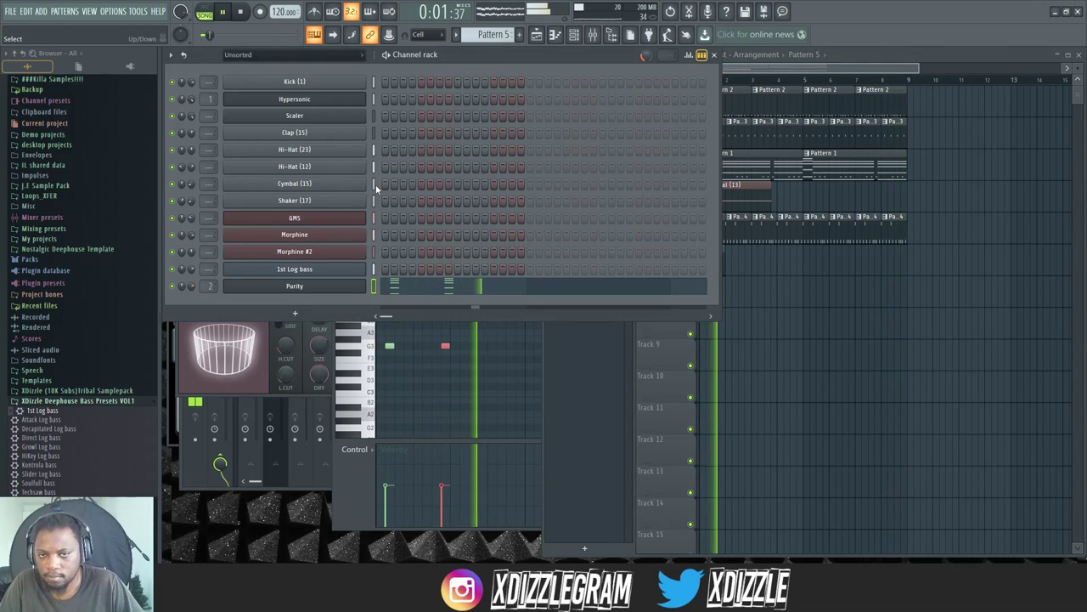
left_click(883, 56)
left_click(512, 56)
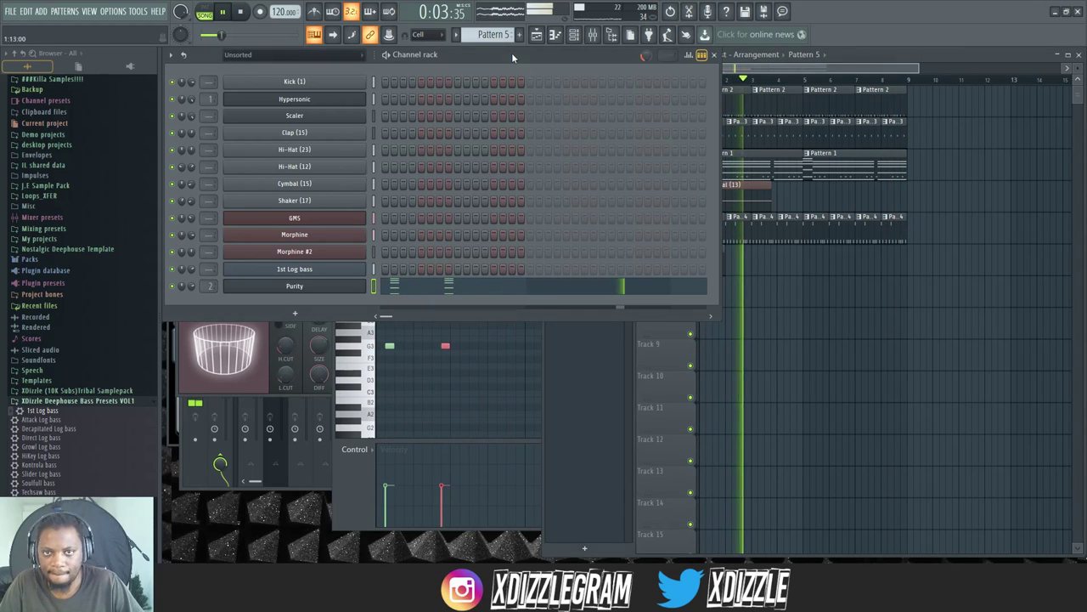
left_click(875, 66)
key("F6")
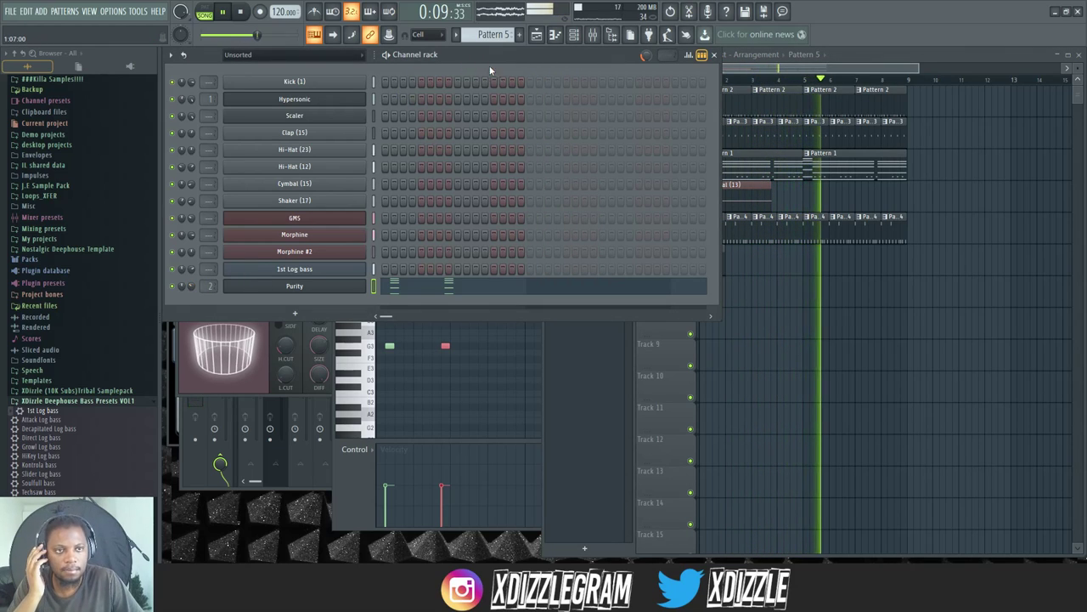
left_click(826, 79)
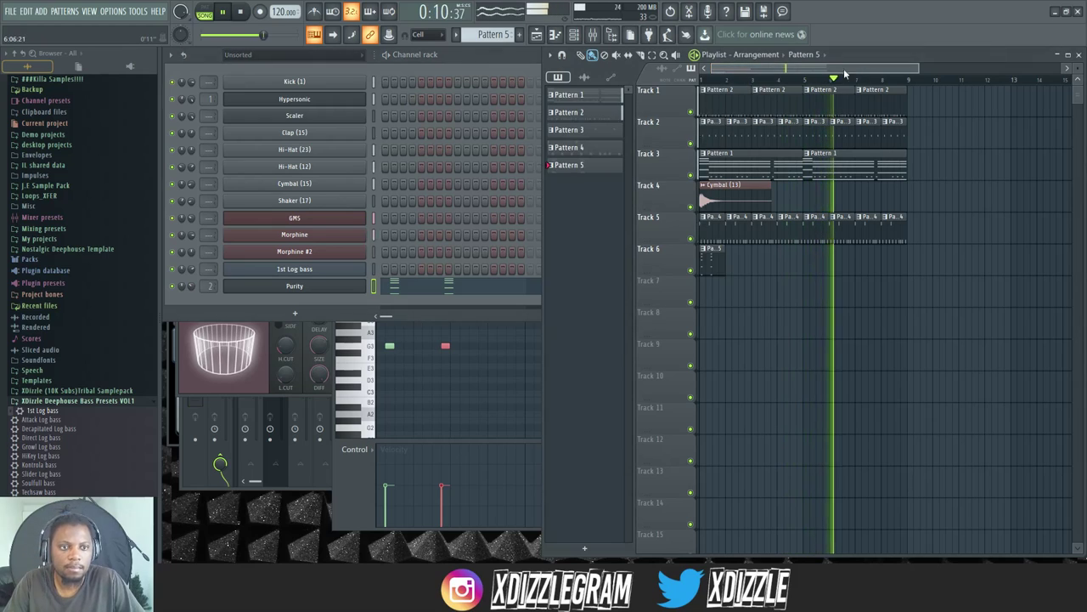
left_click(488, 59)
key("F5")
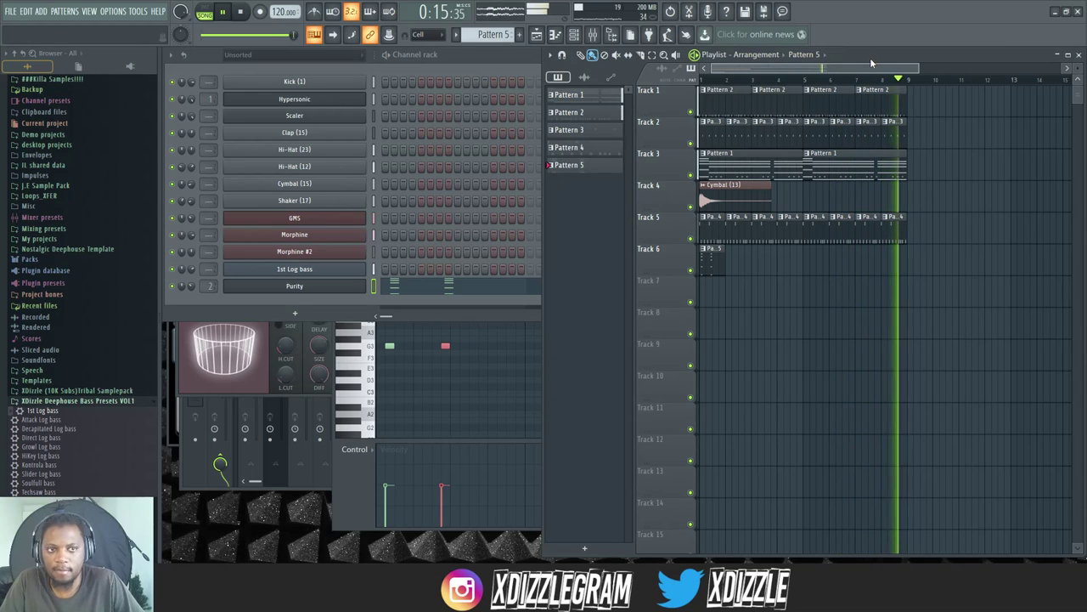
Step: Load the VOC_138InProgress vocal from the Nostalgic Deephouse Template folder as a new channel, triggered on step 1 of Pattern 6
left_click(60, 400)
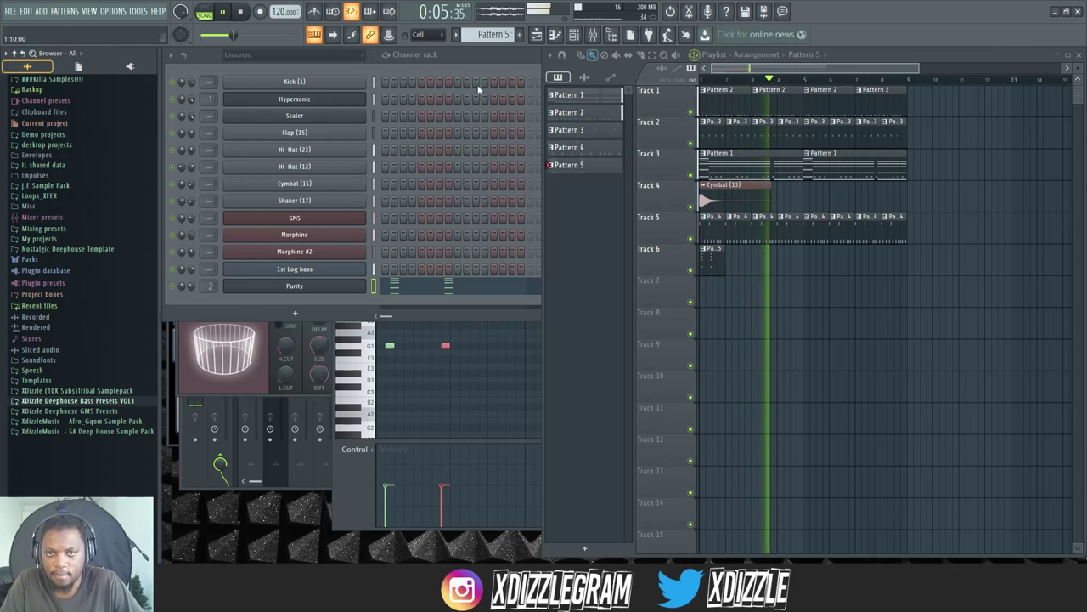
left_click(496, 56)
left_click(888, 54)
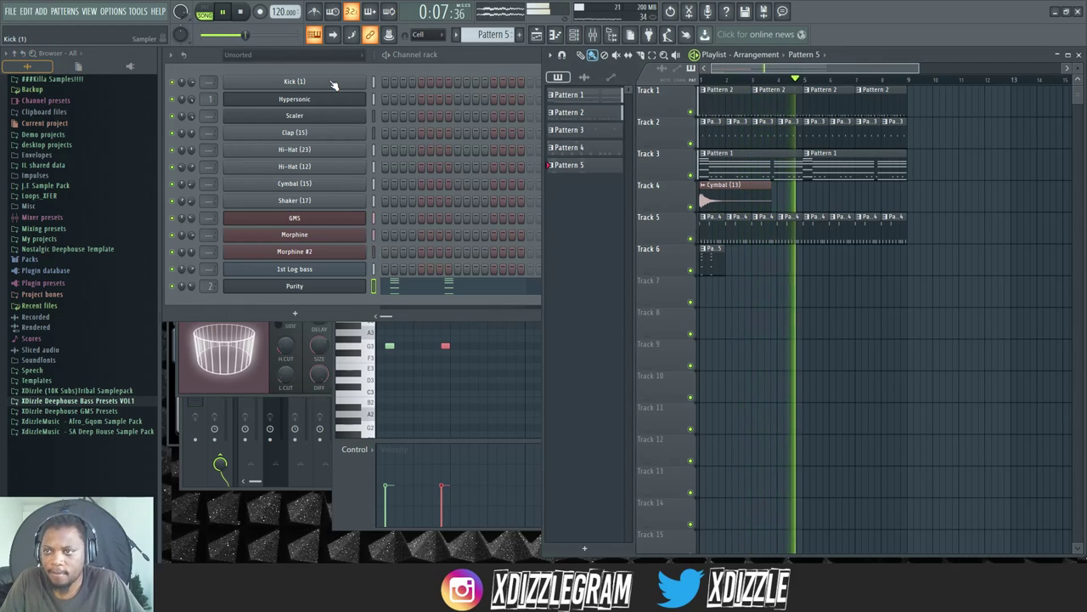
left_click(453, 59)
key("space")
left_click(104, 249)
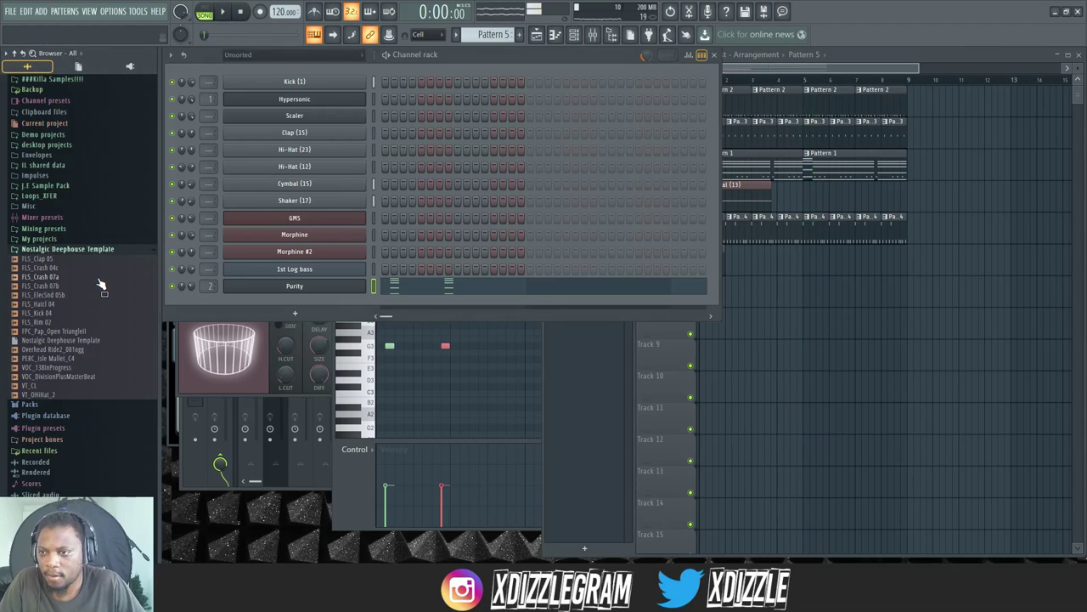
left_click(68, 367)
left_click_drag(315, 285, 350, 297)
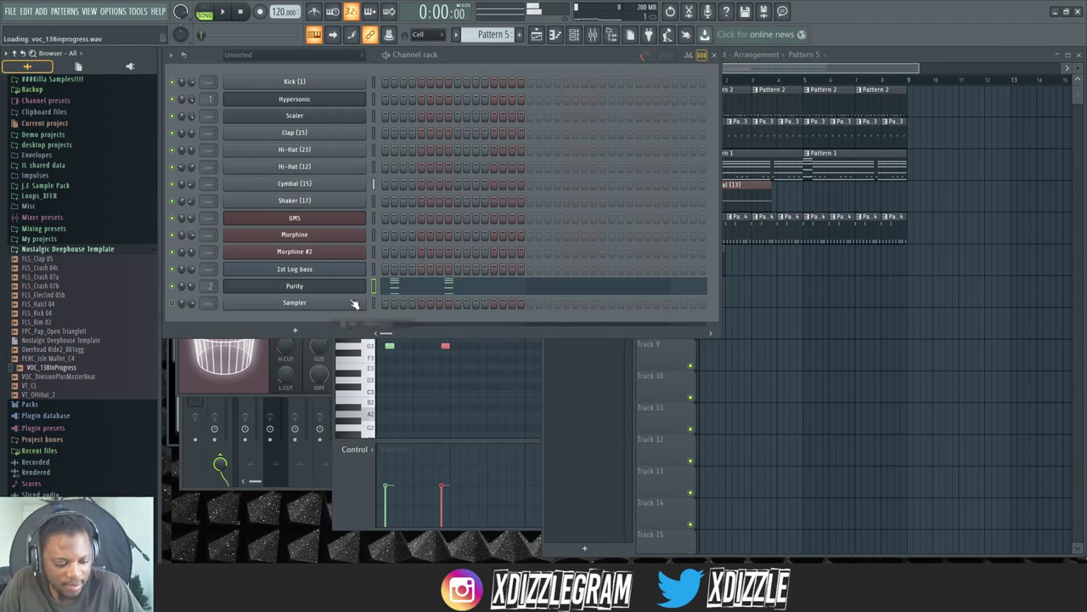
Step: Place a Pattern 6 clip at bar 1 on Track 7 and adjust the vocal channel's volume
left_click(857, 71)
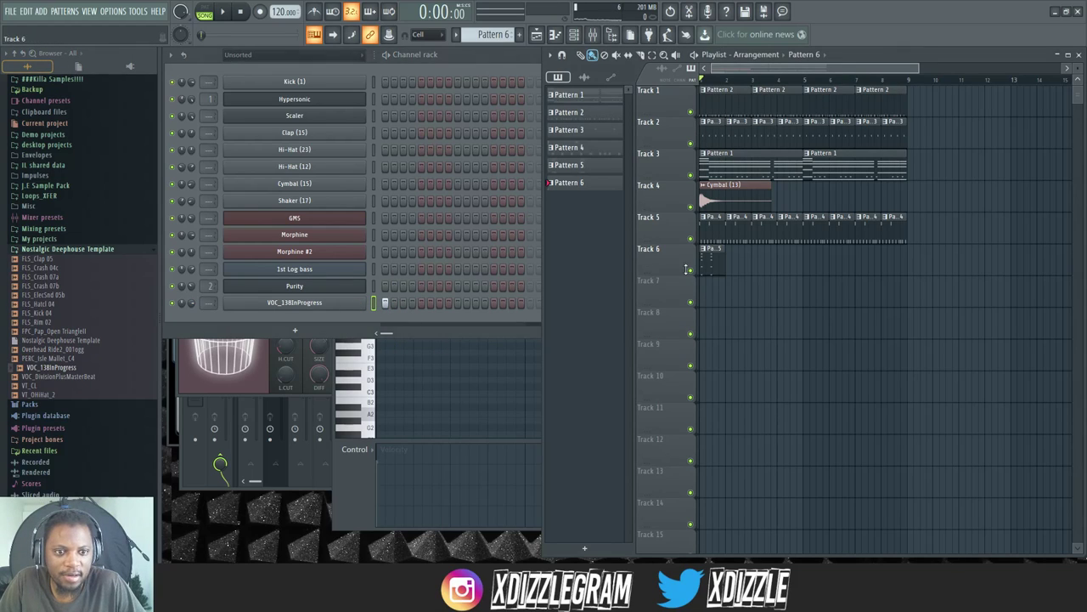
left_click(193, 305)
key("space")
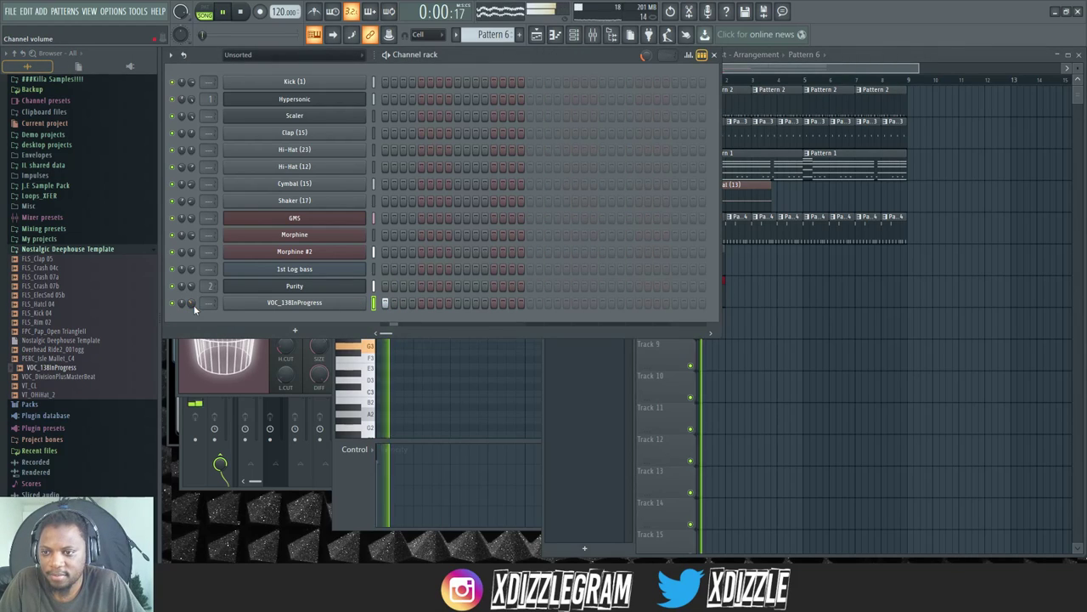
Step: Assign the VOC_138InProgress channel to mixer track 3 and send that track to the Delay and Reverb tracks
left_click(295, 304)
left_click(515, 180)
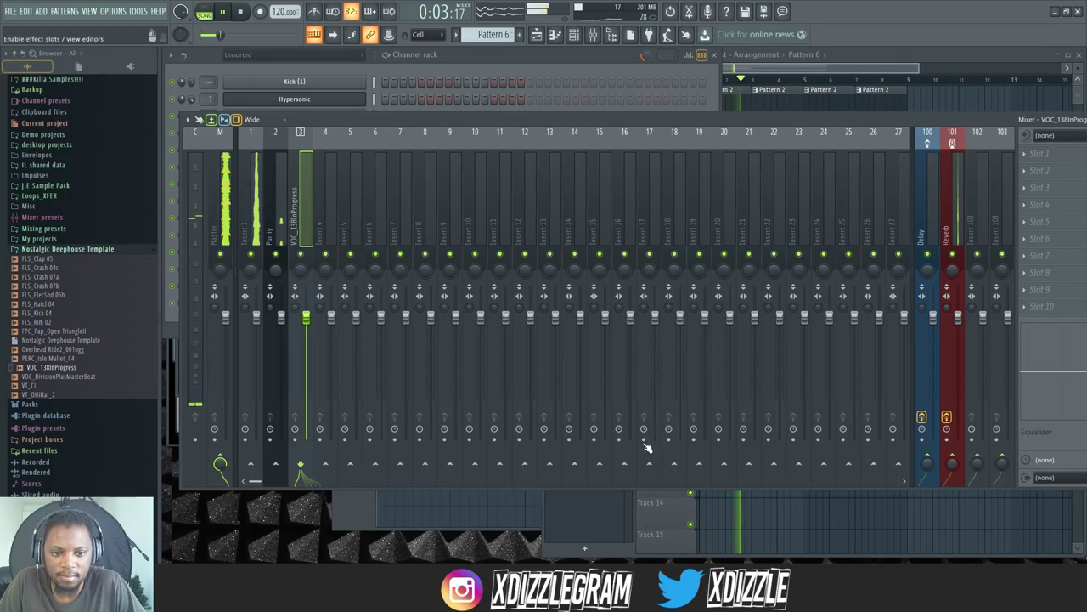
key("space")
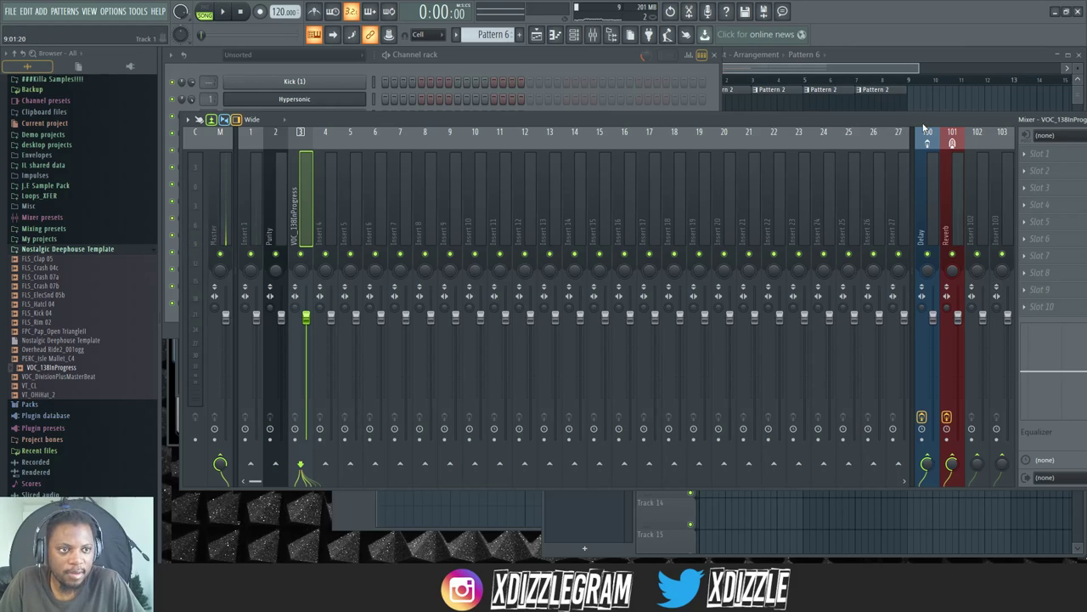
Step: Cut the vocal track's highs around 9.1 kHz and its lows around 234 Hz with the mixer equalizer
left_click_drag(923, 121, 648, 136)
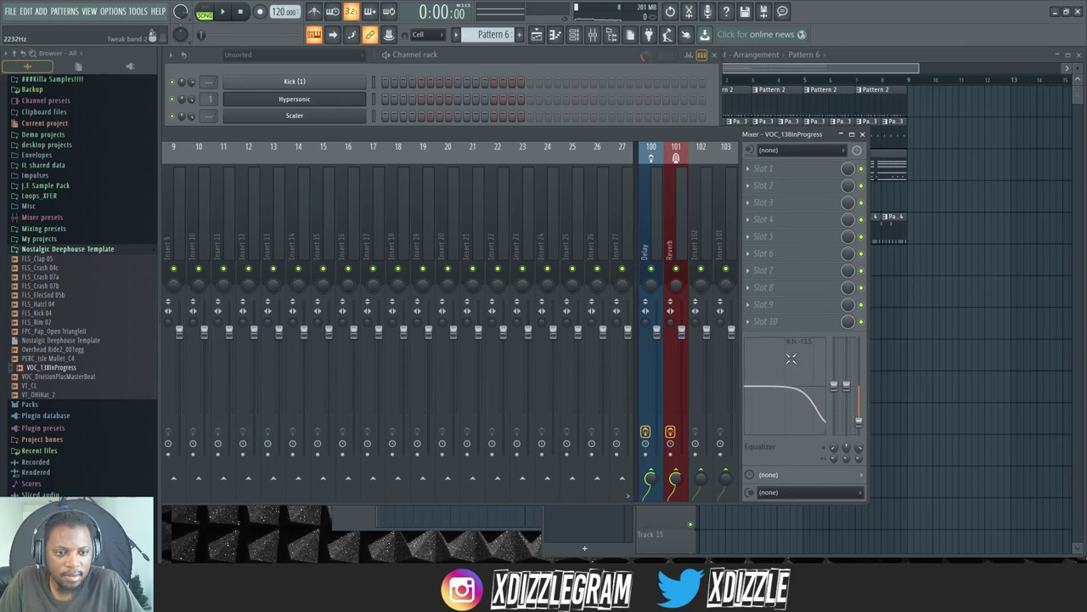
left_click_drag(399, 136, 666, 148)
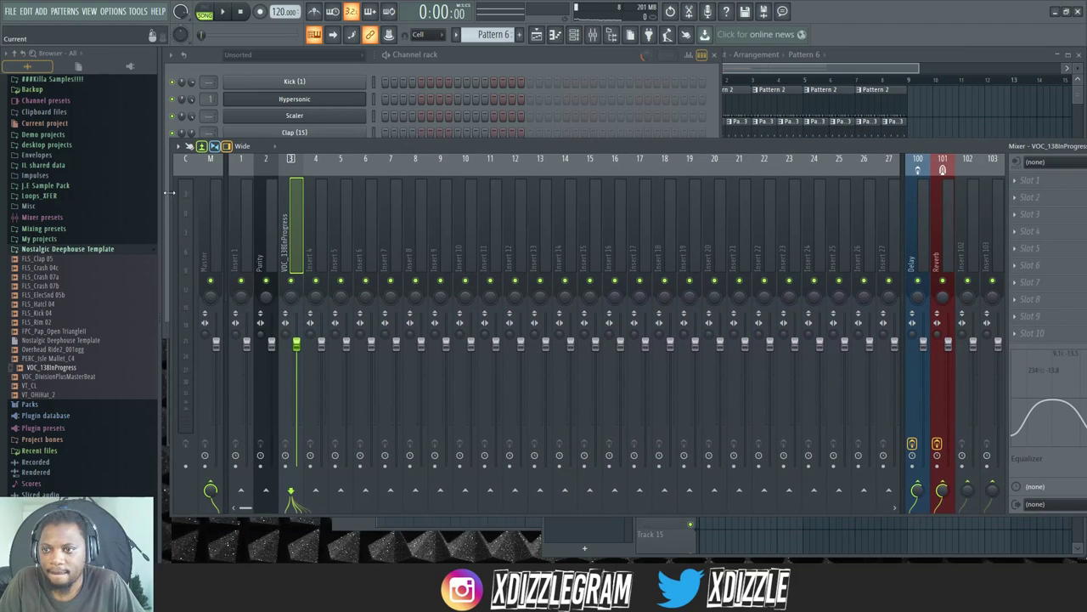
left_click_drag(239, 202, 403, 202)
left_click_drag(626, 143, 496, 261)
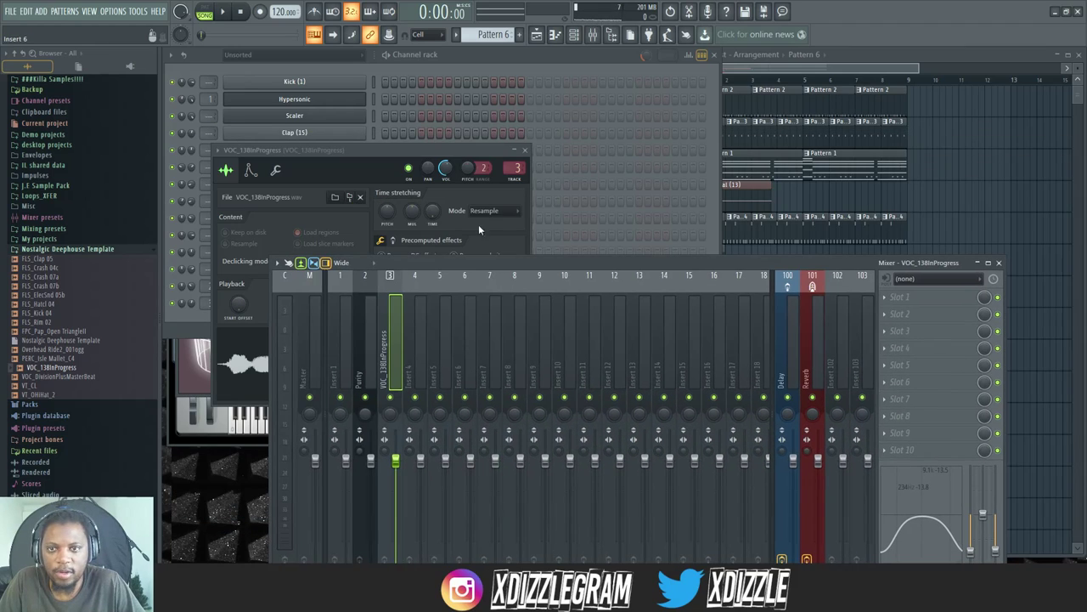
Step: Add a fade-out to the VOC_138InProgress sample and listen to it in the beat
left_click(520, 68)
left_click(313, 303)
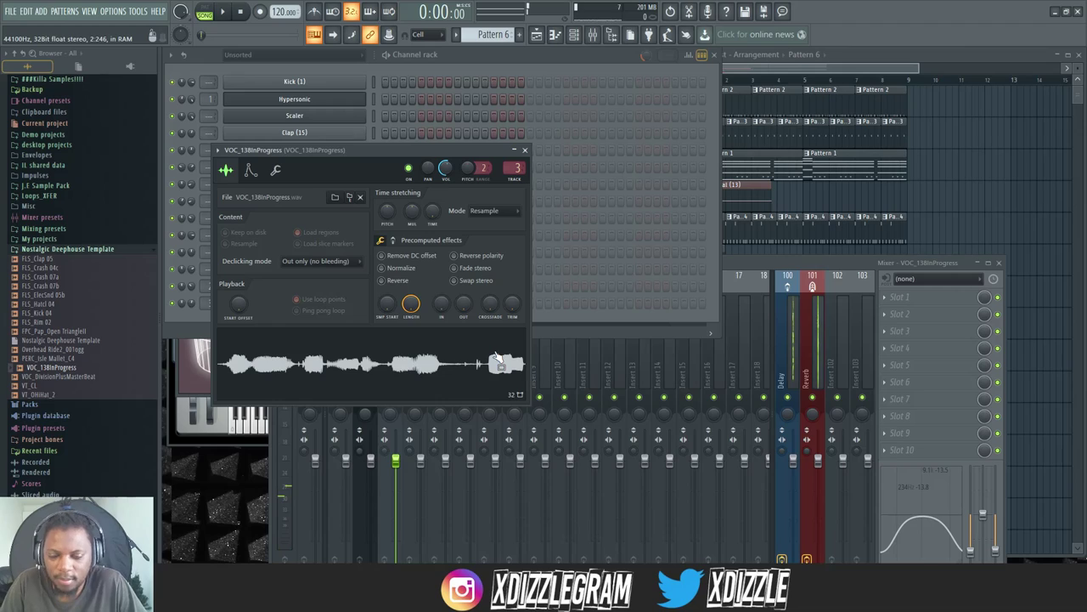
left_click_drag(470, 308, 470, 289)
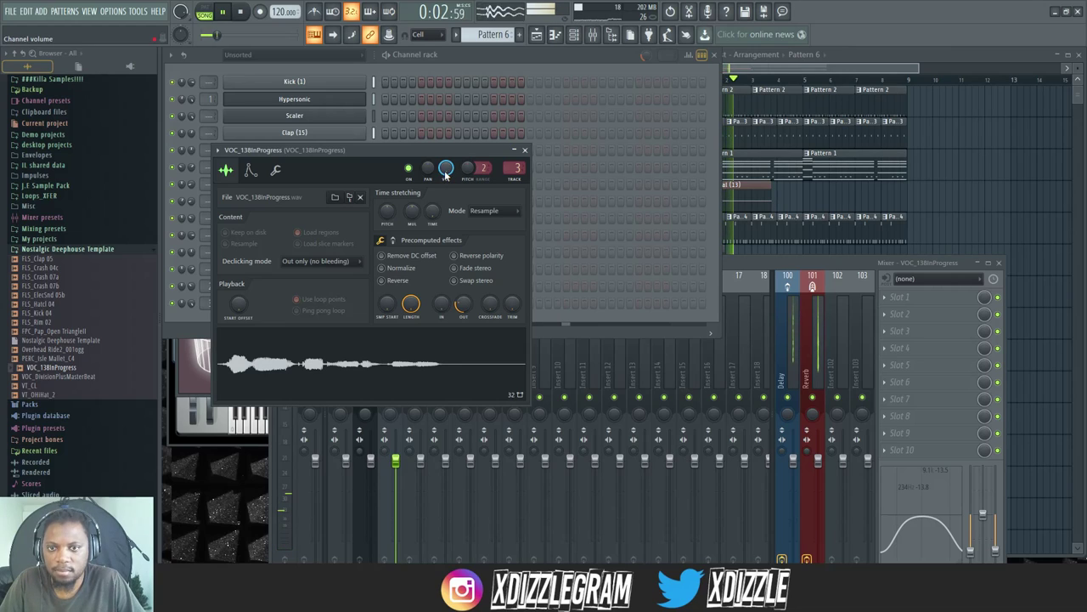
key("space")
key("space")
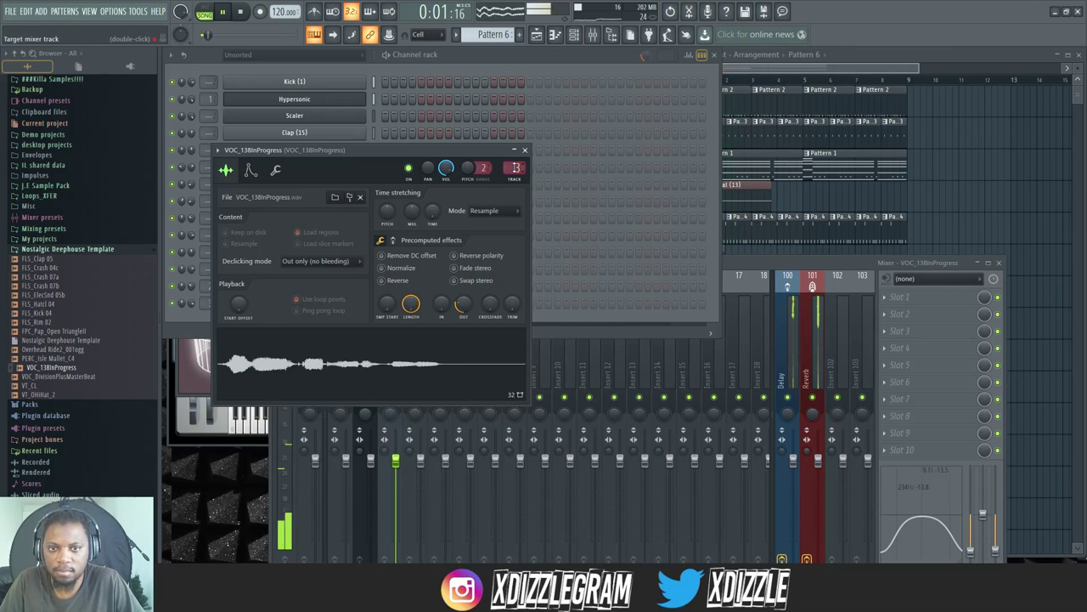
Step: Adjust how much of the vocal's mixer track is sent to the Reverb track while the beat plays
double_click(515, 167)
left_click_drag(699, 263, 690, 184)
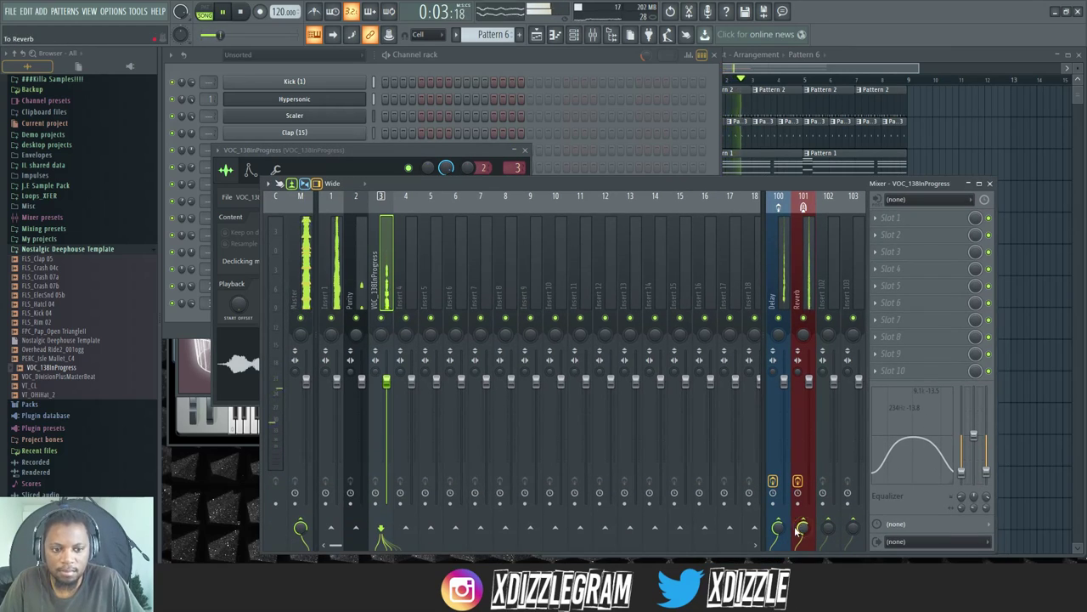
Step: Load VOC_DivisionPlusMasterBeat as a new channel, trigger it on step 1 of Pattern 7, and route it to mixer track 3
left_click(523, 59)
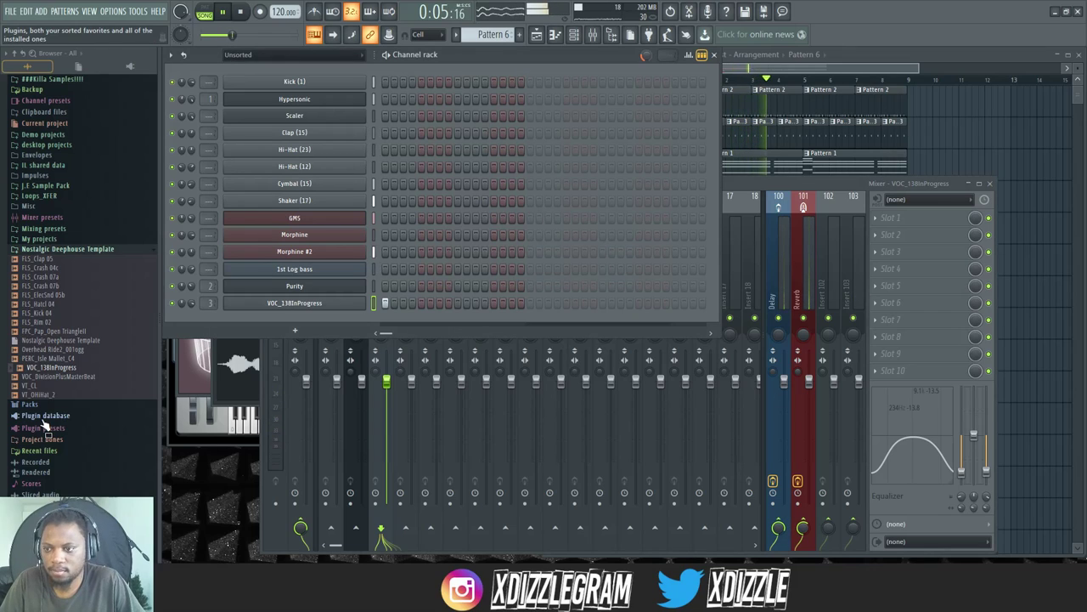
left_click(66, 377)
left_click_drag(74, 381, 290, 320)
key("space")
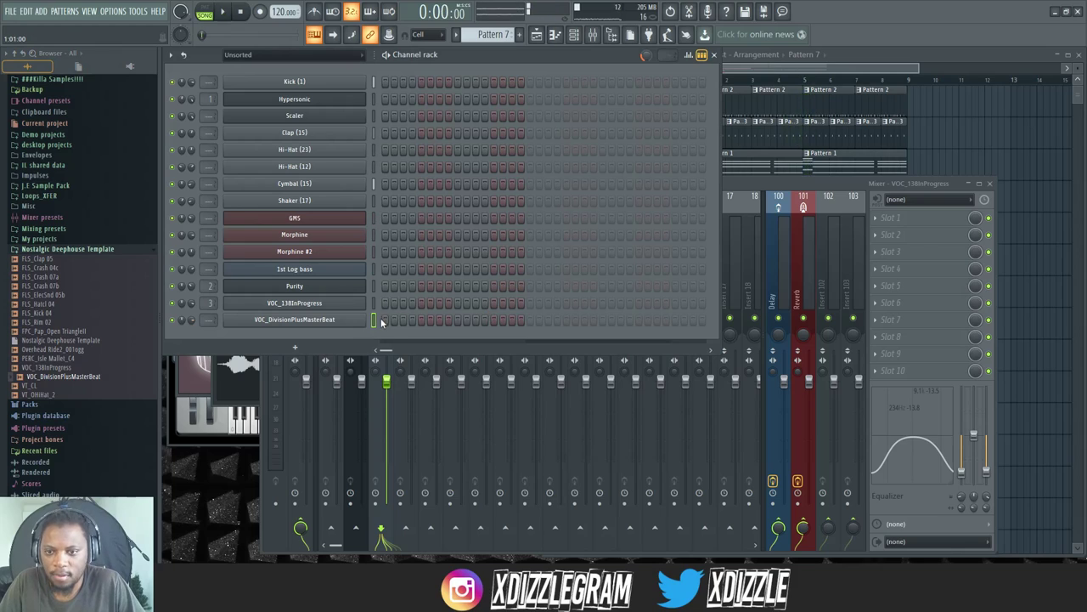
left_click_drag(201, 327, 202, 320)
left_click(862, 60)
key("space")
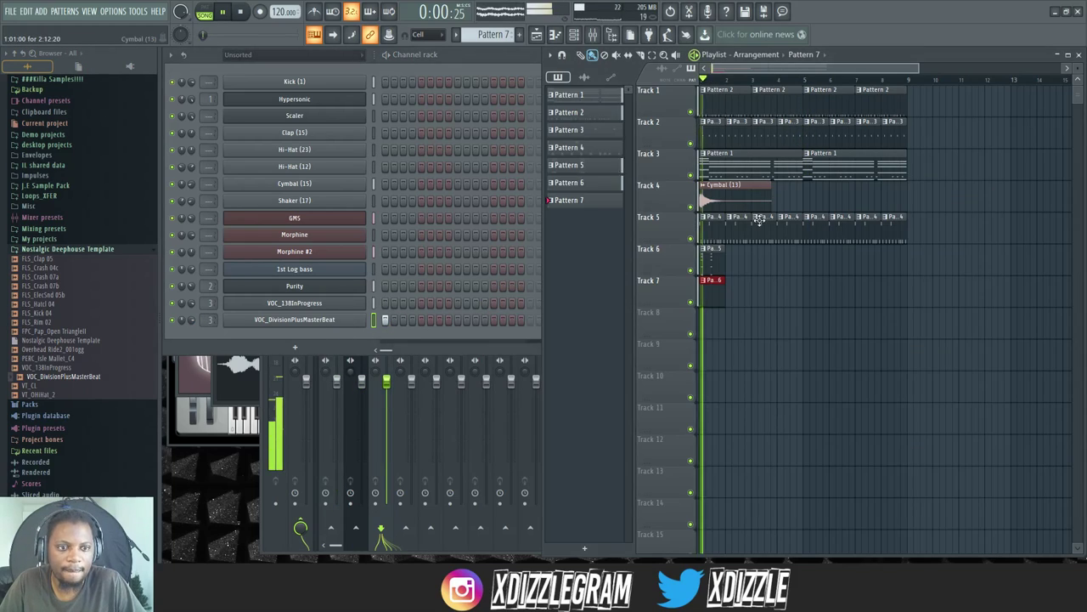
Step: Place Pattern 7 on Track 7 at bar 4 and lower the VOC_DivisionPlusMasterBeat channel's volume
left_click(802, 293)
left_click_drag(802, 293, 791, 289)
scroll(789, 79, "up", 2)
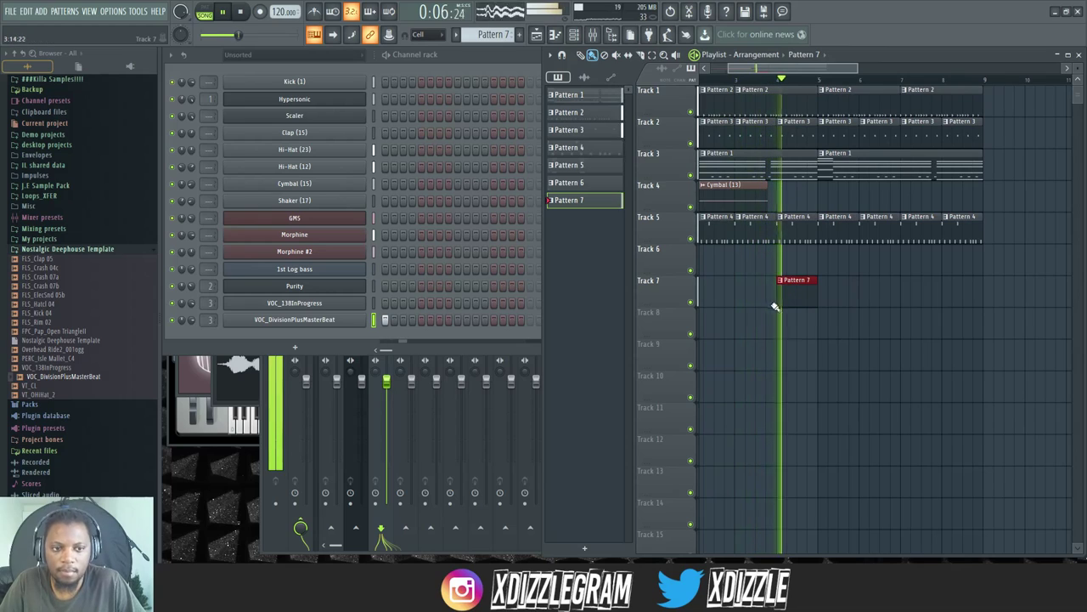
mouse_move(191, 321)
left_mouse_down()
mouse_move(191, 350)
mouse_move(191, 332)
left_mouse_up()
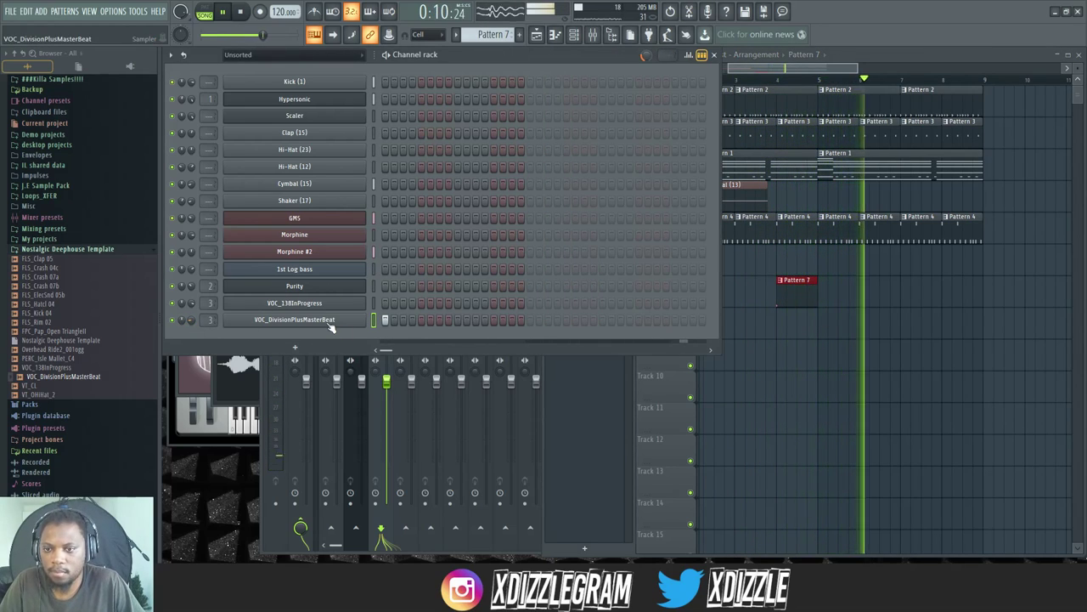
Step: Add a fade-out to the VOC_DivisionPlusMasterBeat sample and listen to it in the beat
left_click(294, 320)
key("space")
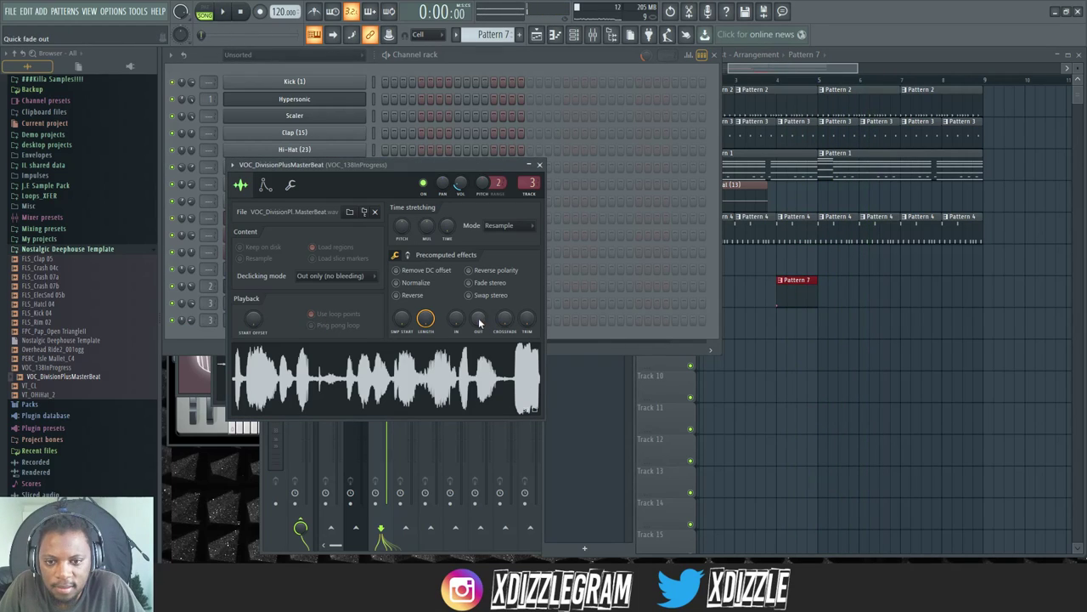
left_click_drag(478, 321, 478, 293)
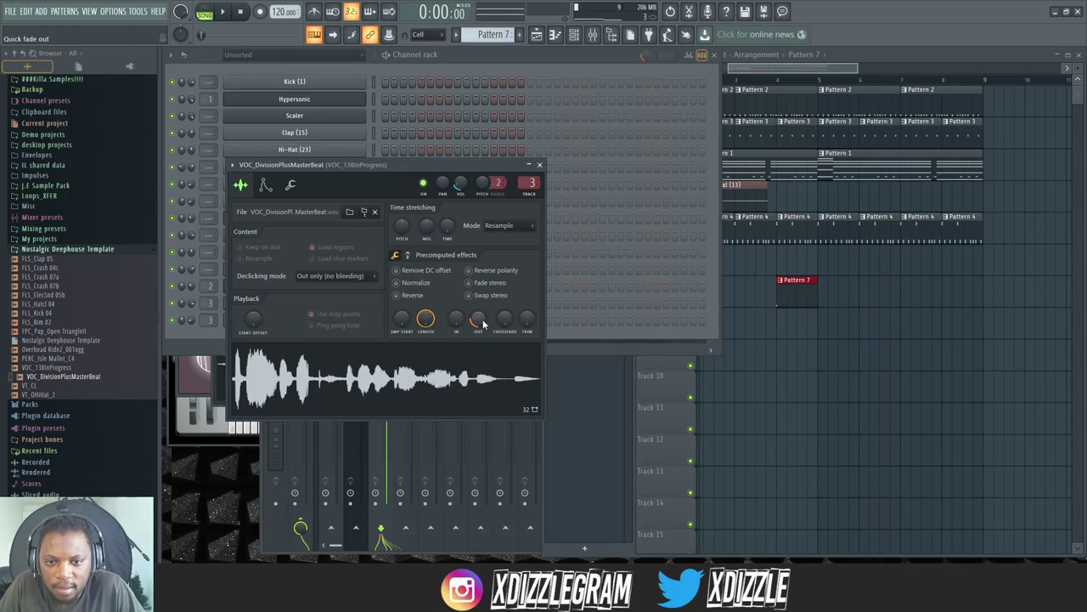
left_click(540, 165)
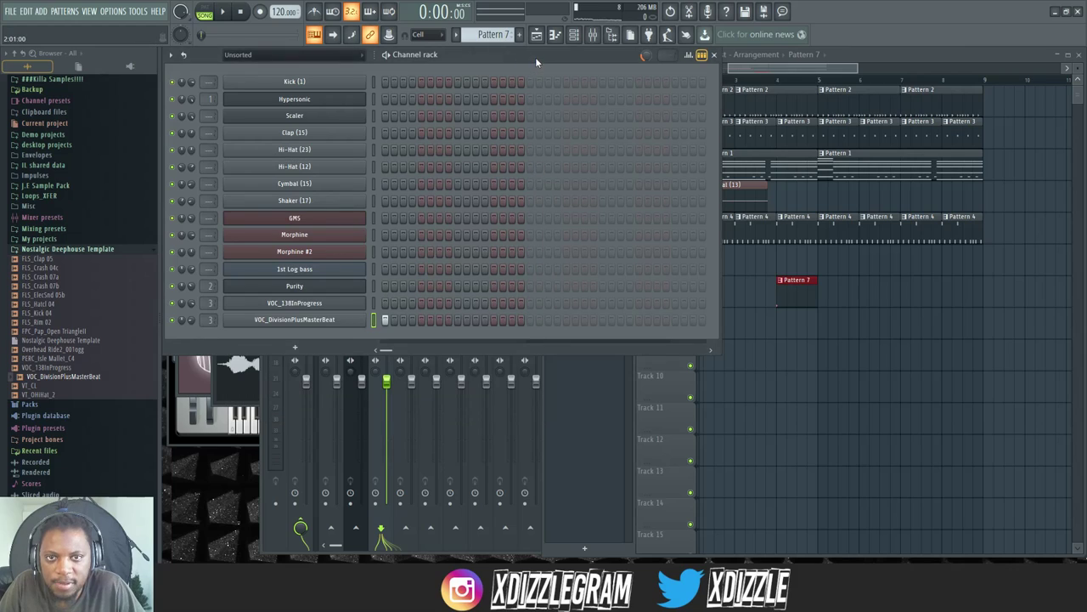
key("space")
left_click(847, 58)
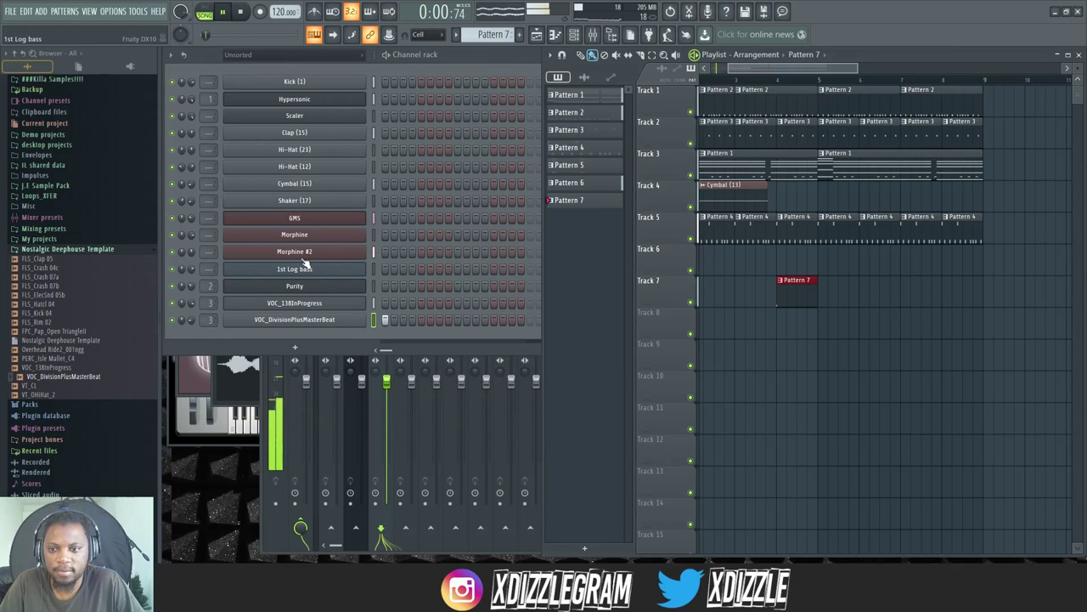
left_click(190, 311)
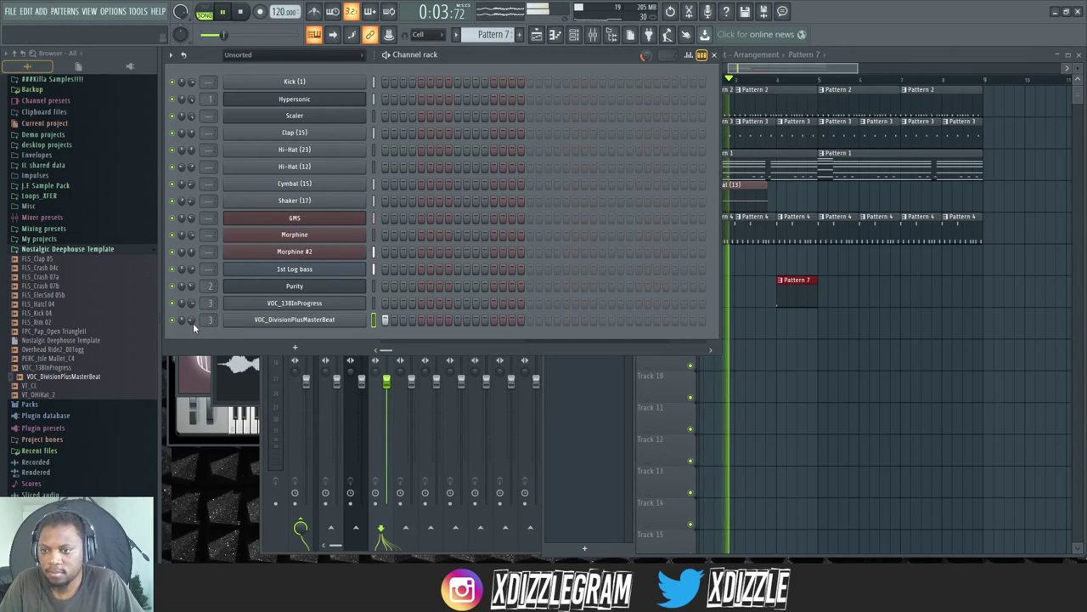
left_click(881, 59)
key("space")
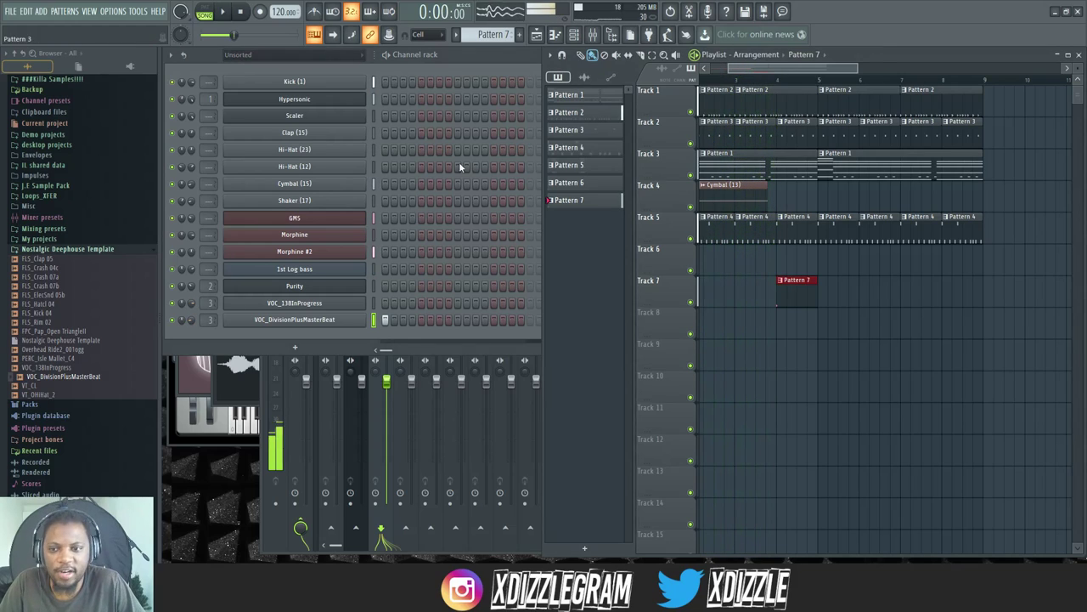
Step: Check the VOC_138InProgress channel and play the arrangement from the start to hear both vocal samples with the beat
left_click(291, 304)
left_click(525, 151)
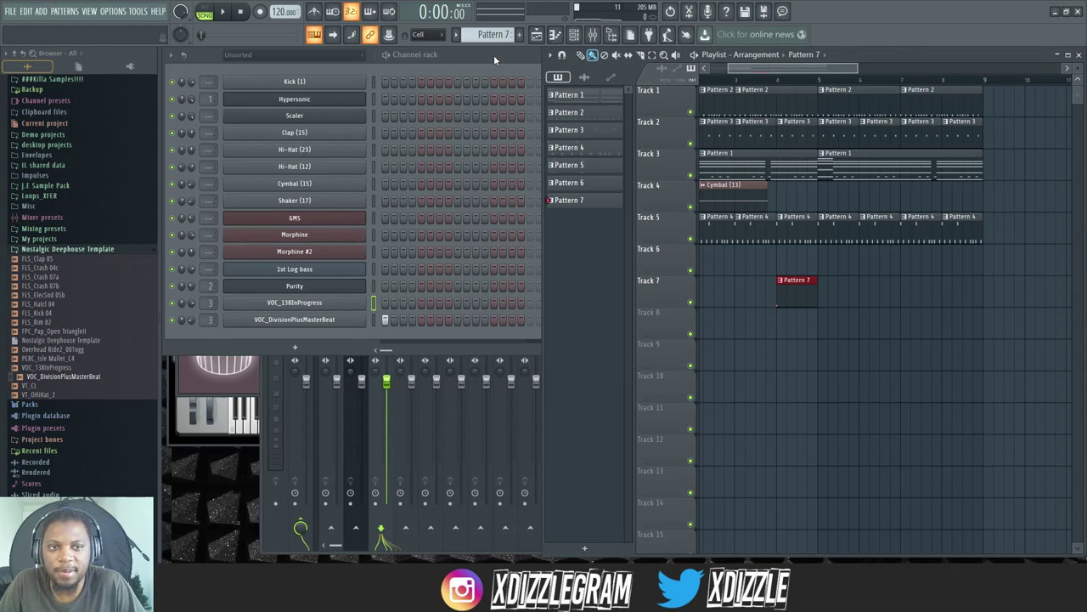
key("space")
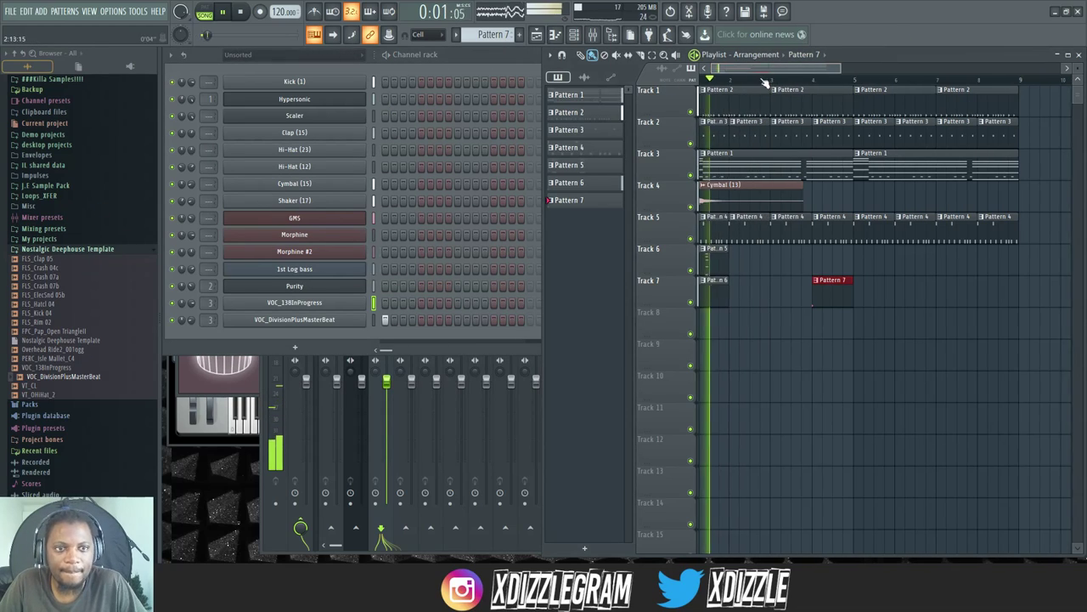
scroll(764, 87, "down", 2)
scroll(762, 81, "down", 1)
scroll(774, 107, "up", 2)
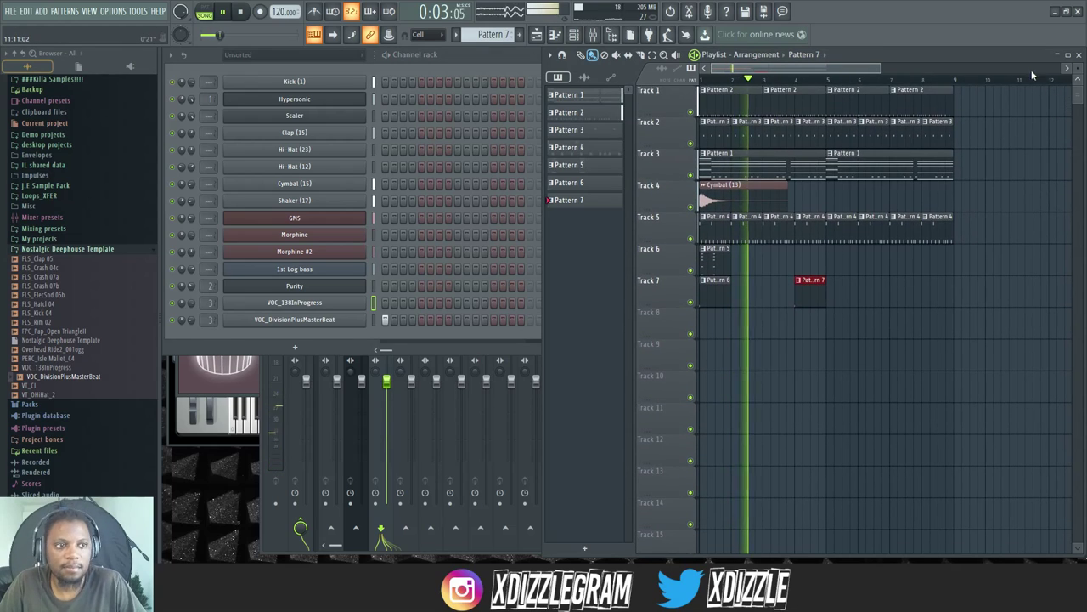
scroll(788, 80, "down", 1)
left_click(470, 61)
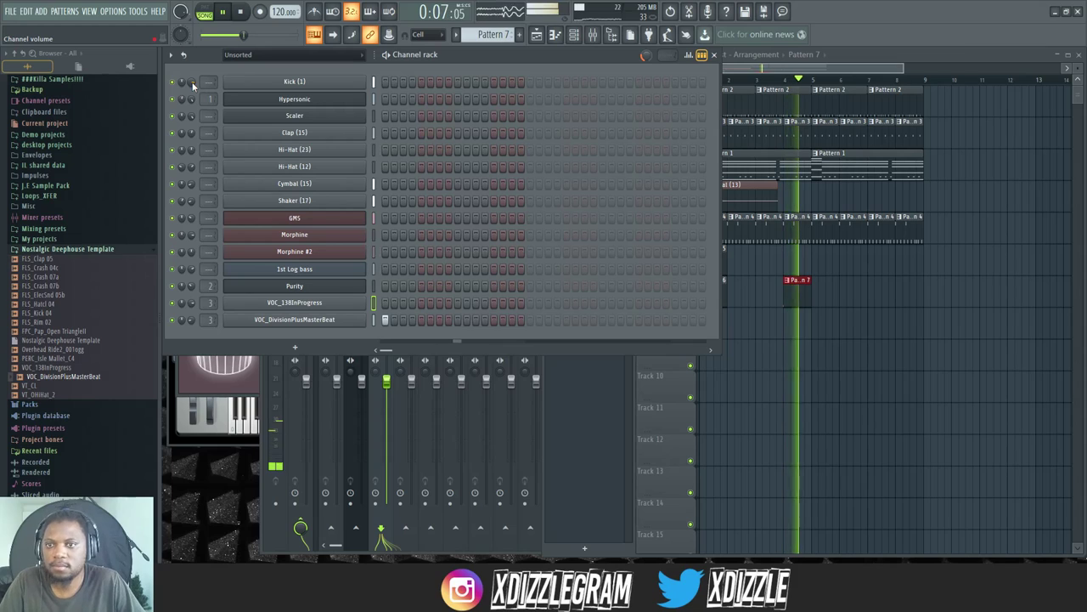
left_click(892, 60)
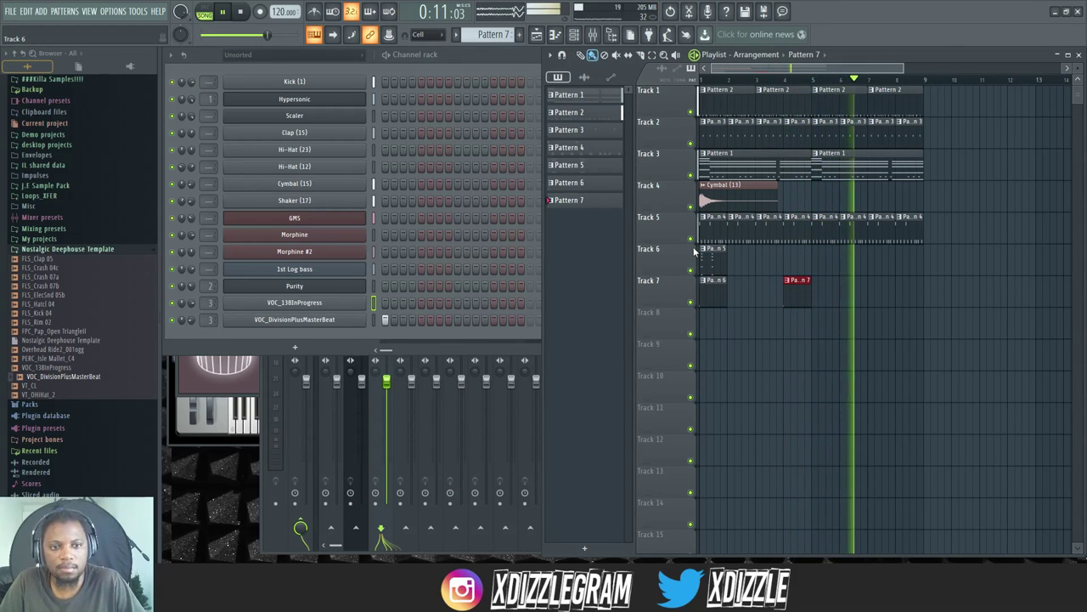
Step: Examine Pattern 1's Hypersonic notes in the piano roll and return to the playlist
double_click(706, 163)
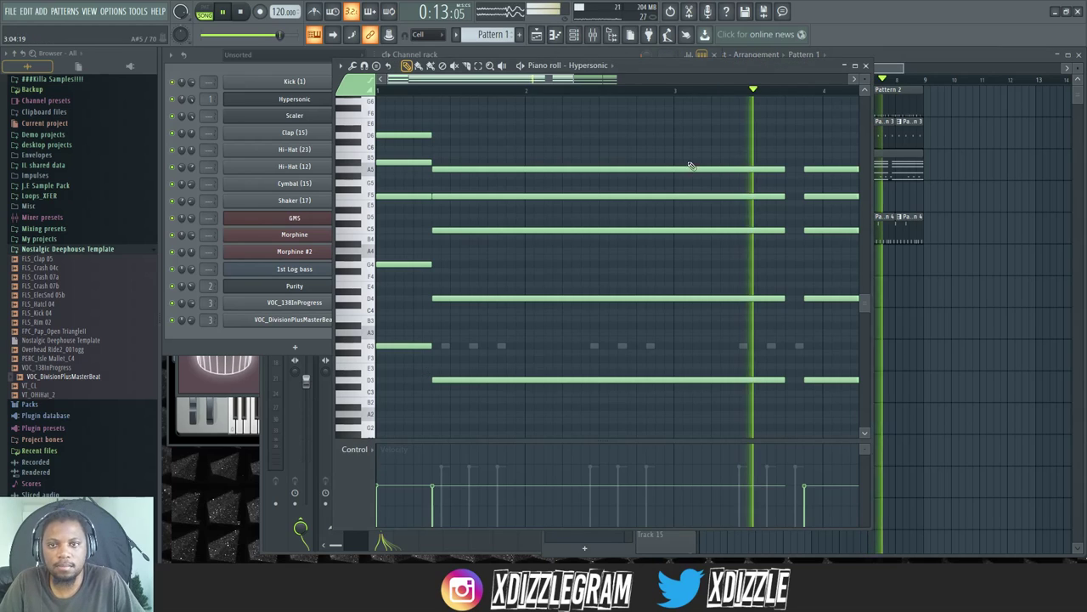
left_click(505, 54)
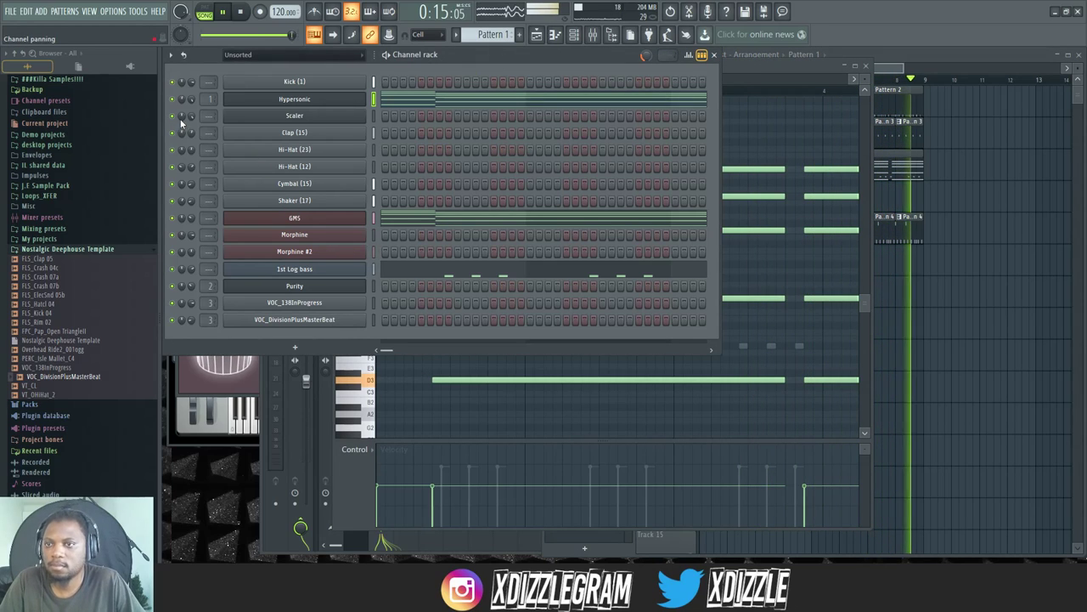
left_click(884, 61)
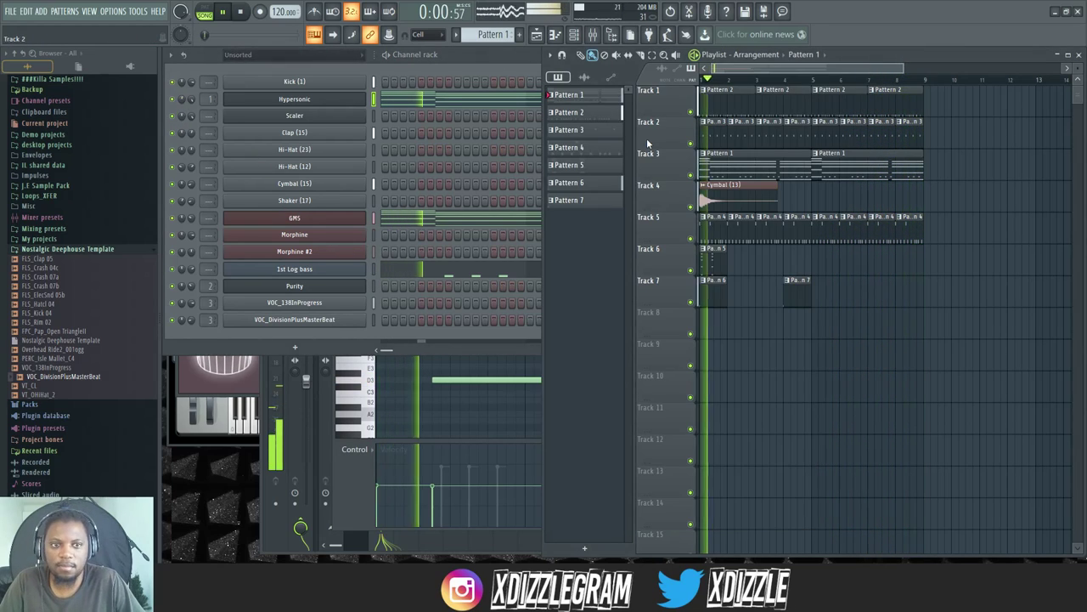
Step: Mute Track 1 in the playlist and listen to the arrangement without it
left_click(690, 111)
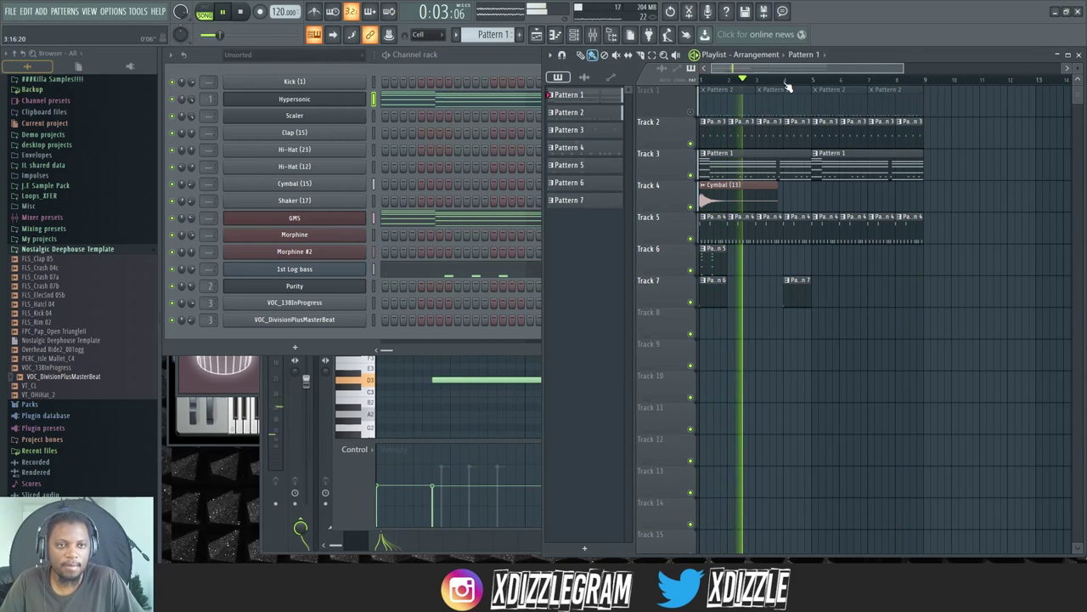
scroll(801, 66, "up", 1)
left_click(506, 63)
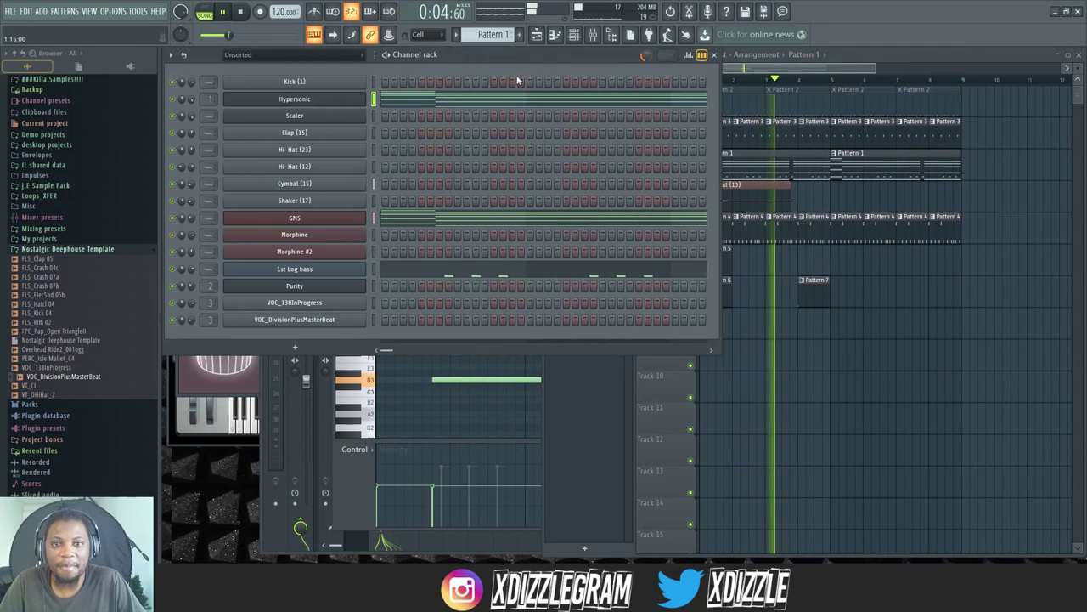
left_click(870, 56)
scroll(846, 71, "down", 1)
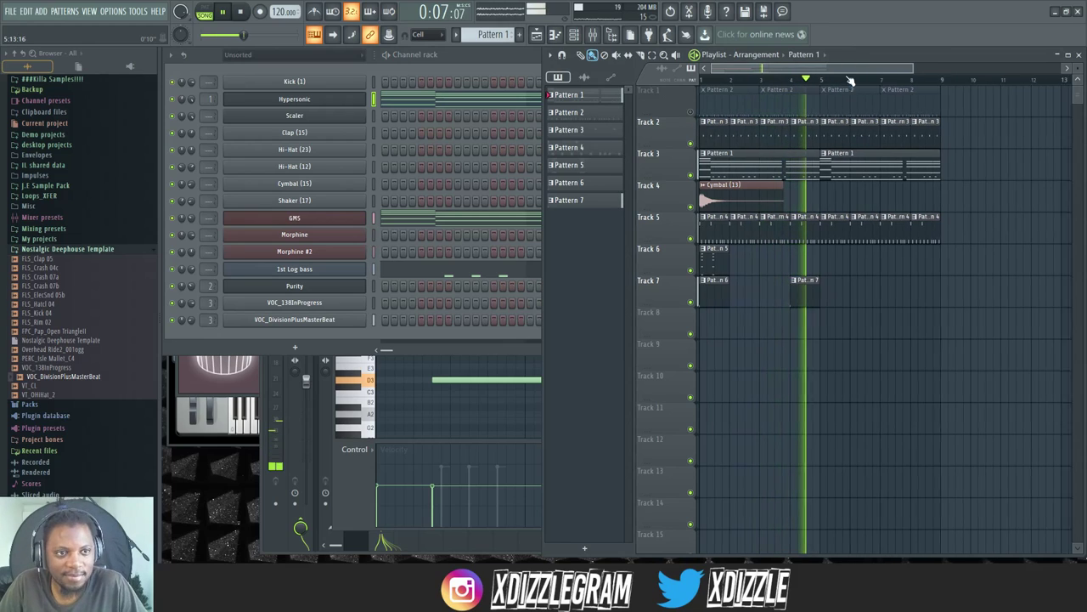
scroll(846, 71, "down", 1)
Step: Stop playback and open the Scaler channel's plugin to view its chord set
key("space")
left_click(297, 115)
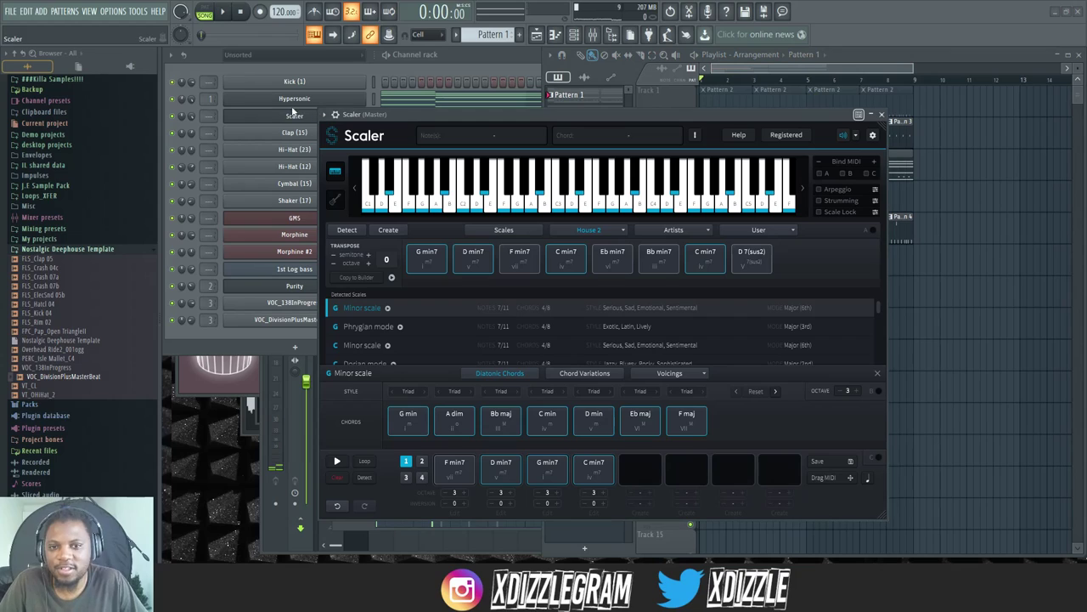
left_click_drag(512, 120, 485, 121)
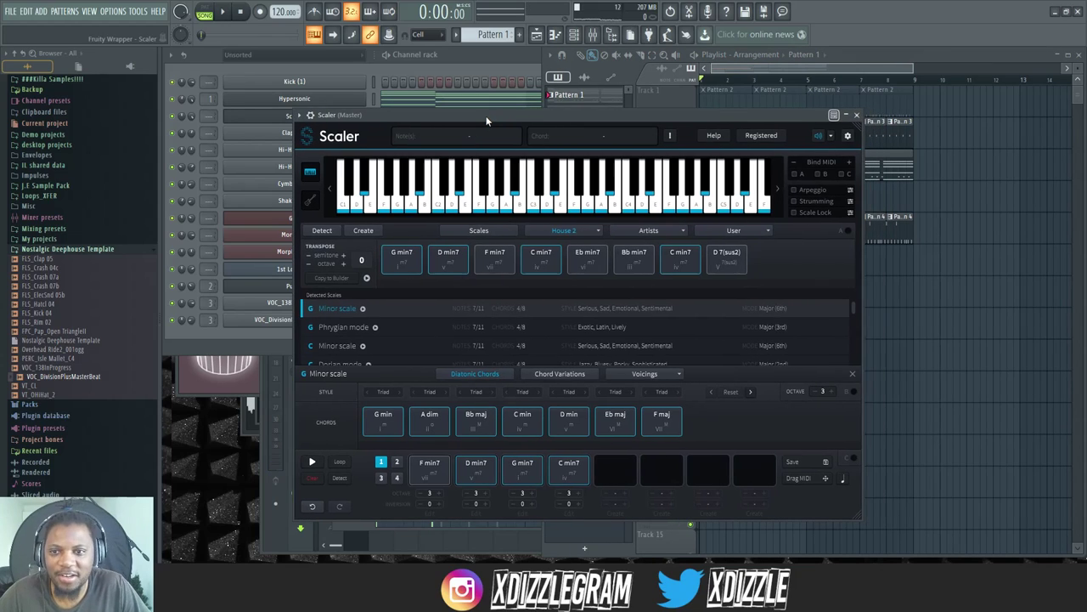